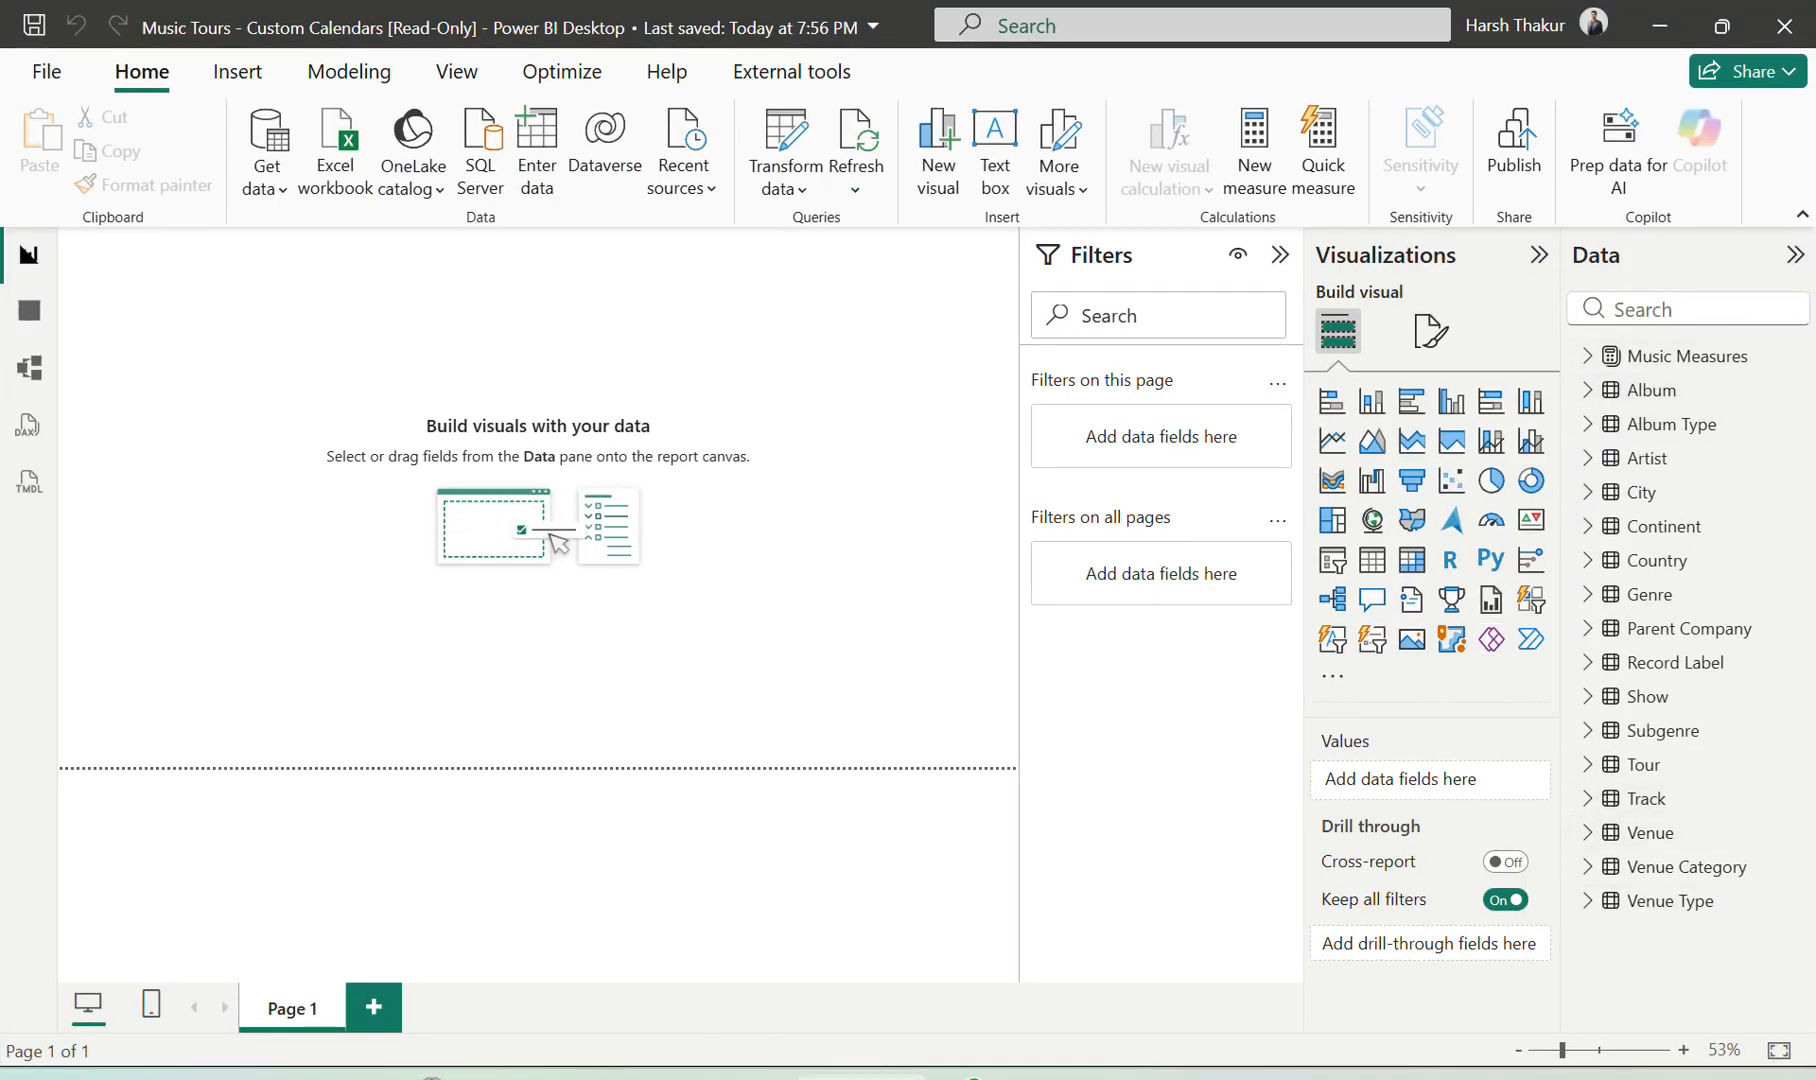
Consult the calendar exercise in the browser and expand the Track table in Power BI Desktop to check its date field
{"action": "left_click", "coordinate": [434, 1077]}
{"action": "scroll", "coordinate": [864, 646], "scroll_direction": "down", "scroll_amount": 1}
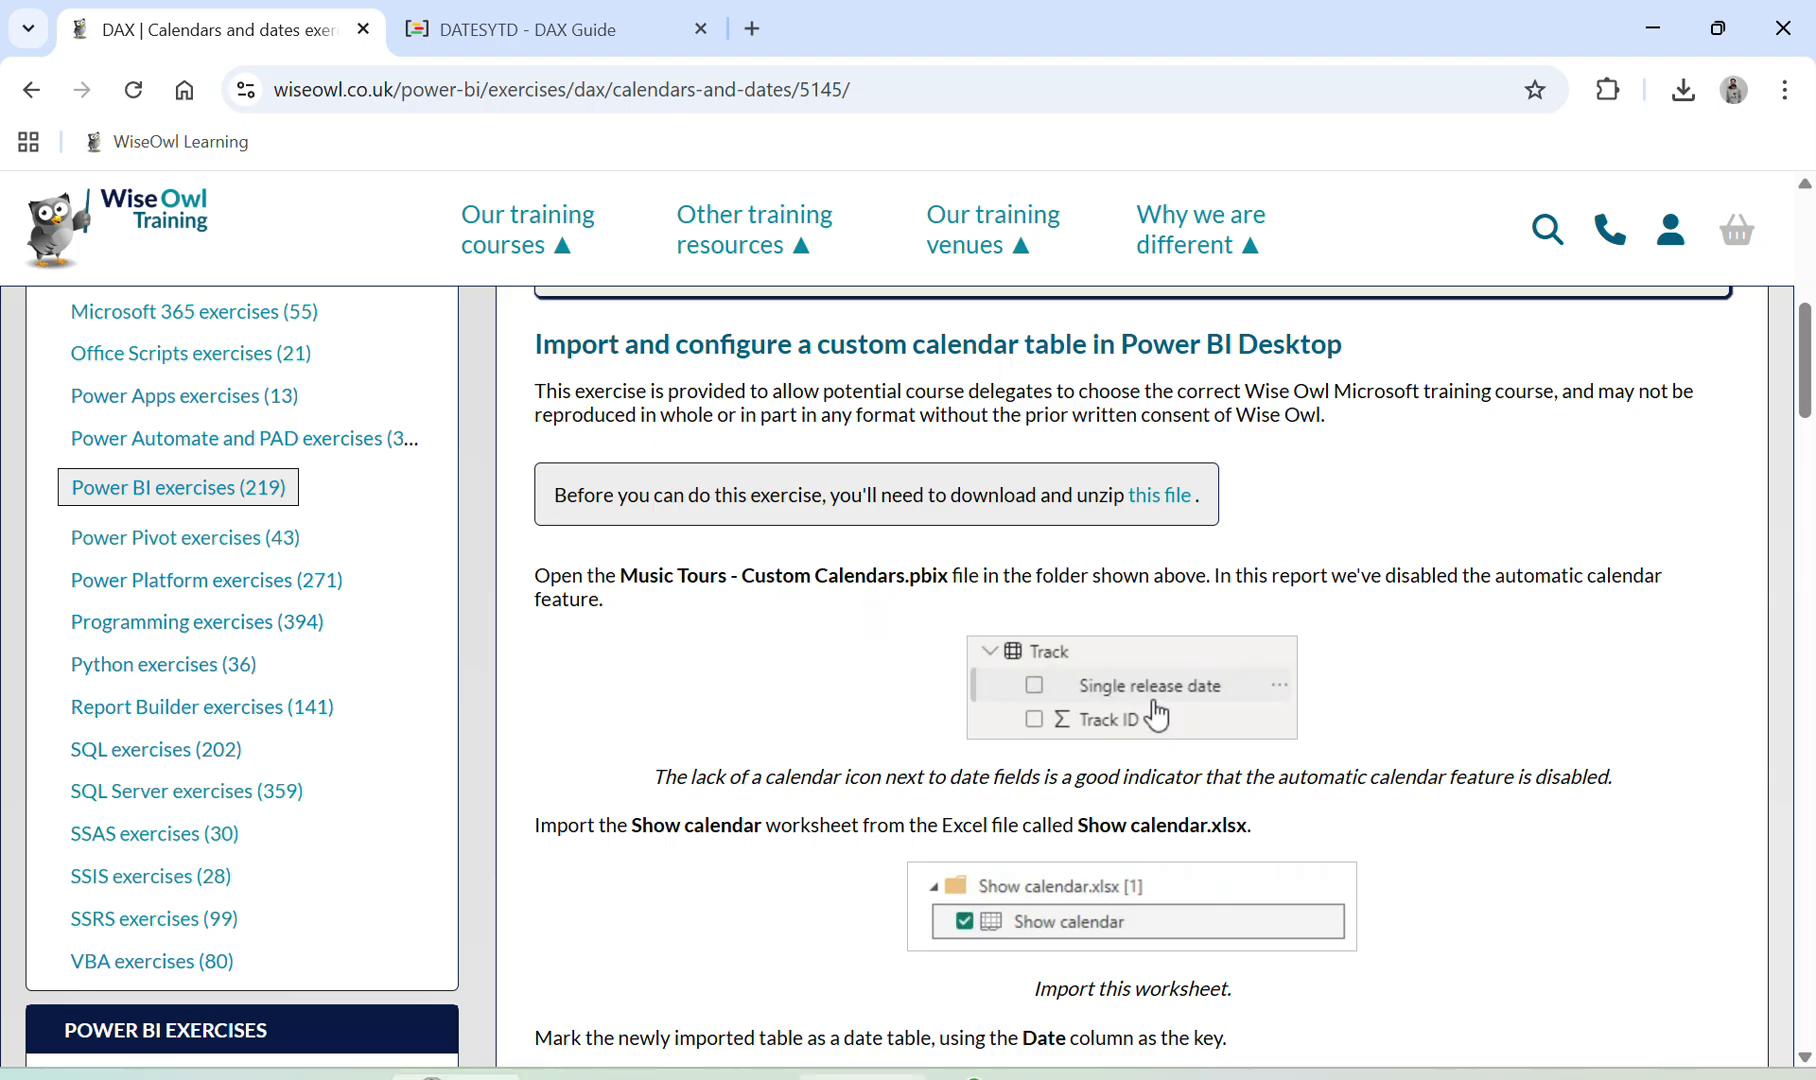
{"action": "left_click", "coordinate": [862, 1077]}
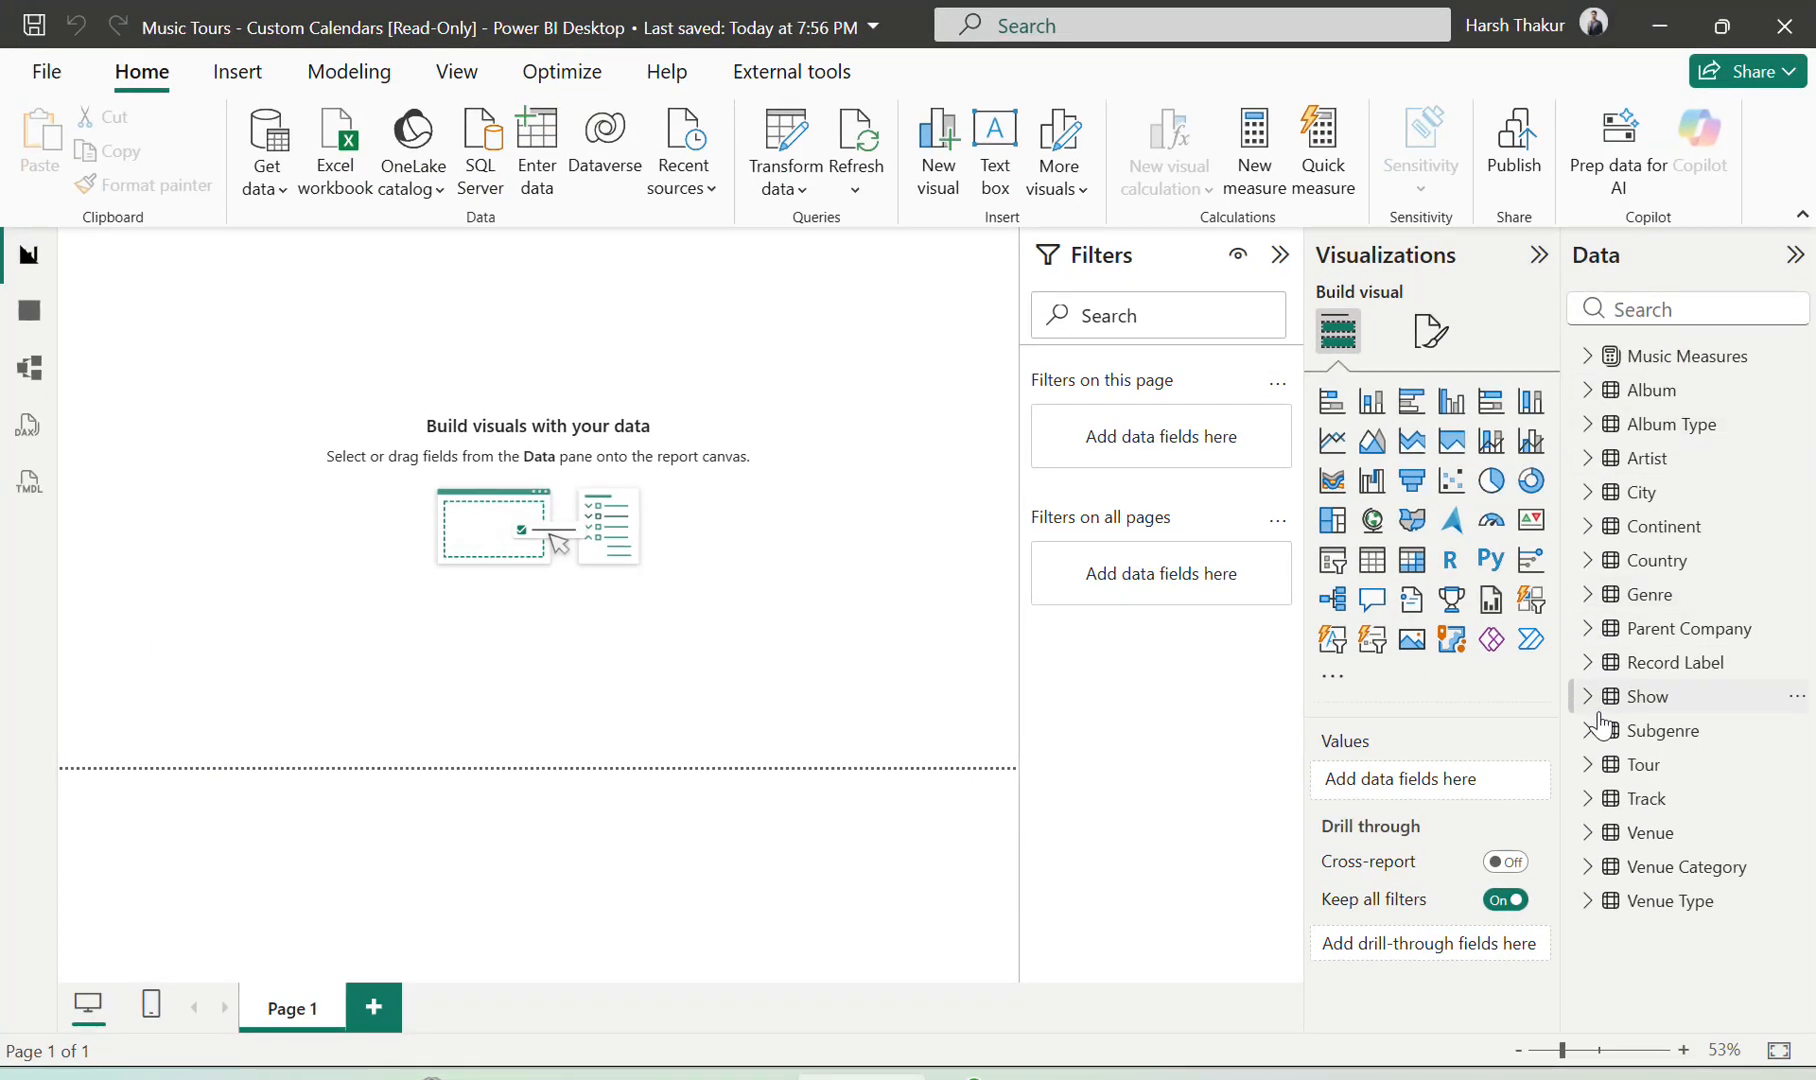
{"action": "left_click", "coordinate": [1589, 804]}
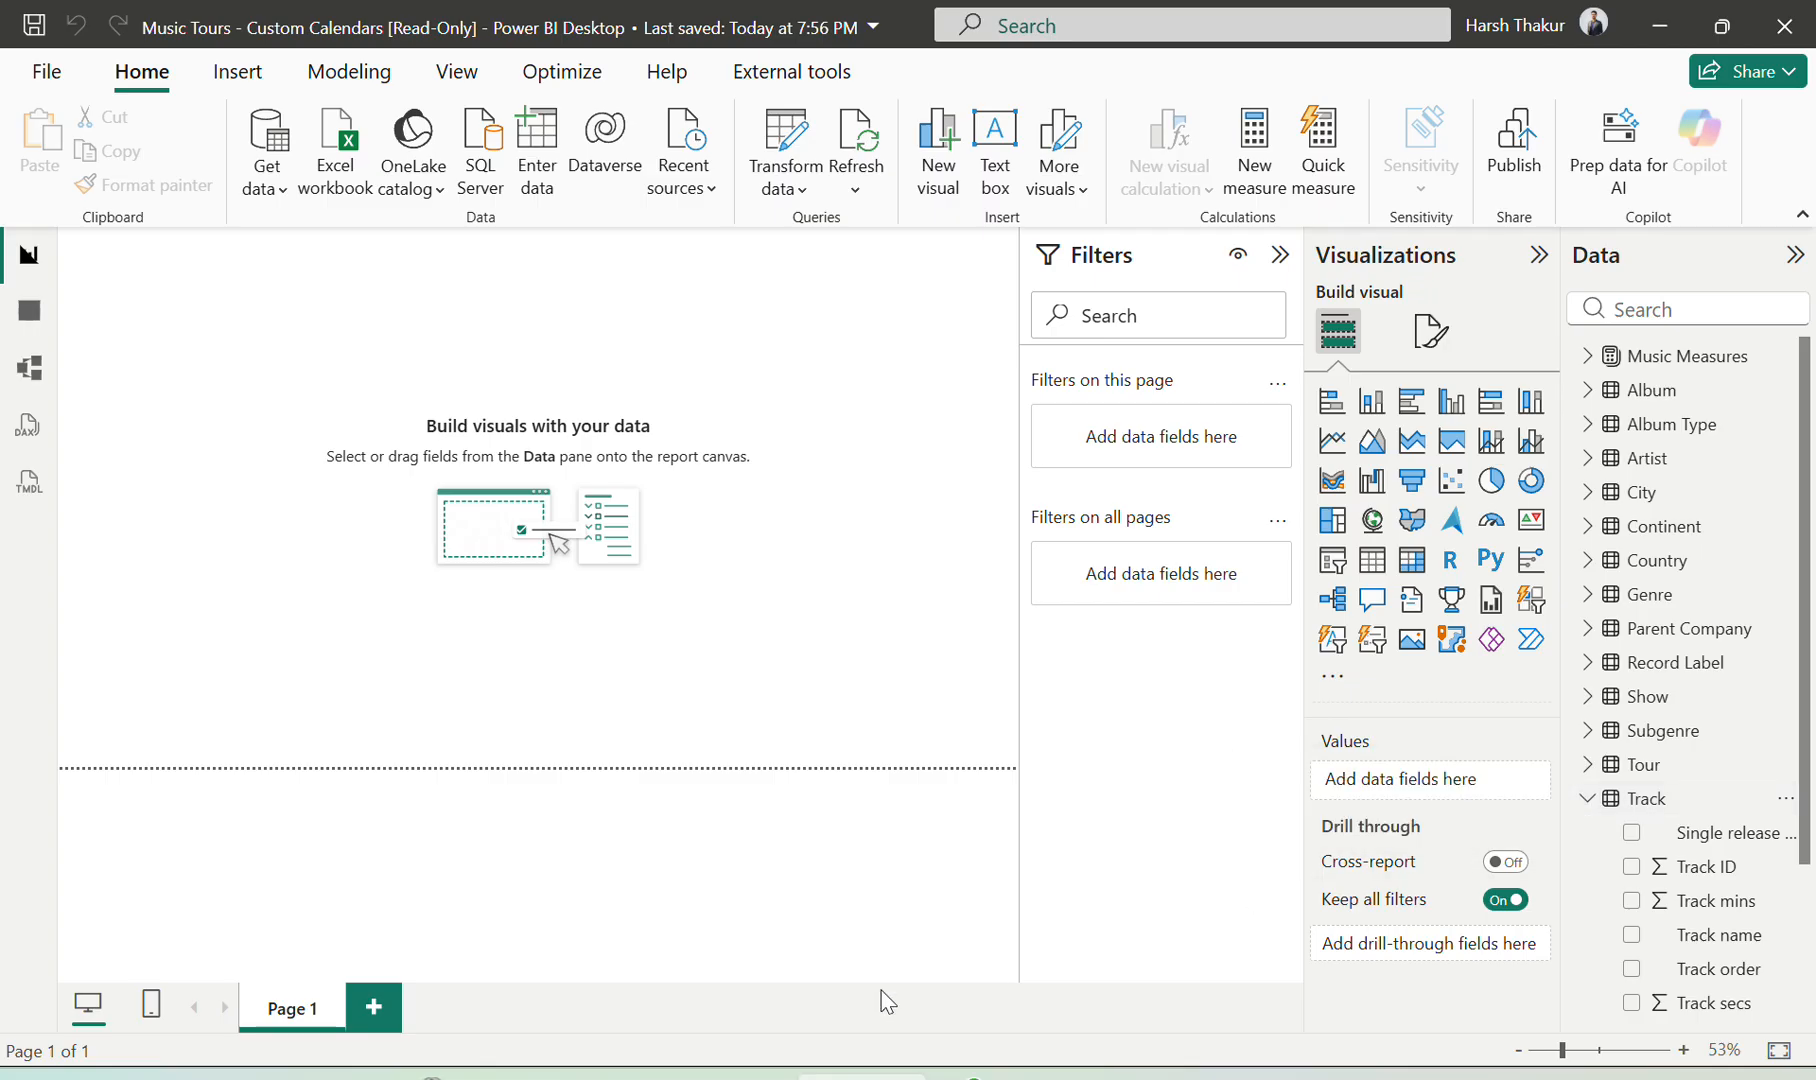
Switch to the browser and read the exercise instruction on importing the Show calendar worksheet
{"action": "left_click", "coordinate": [450, 1077]}
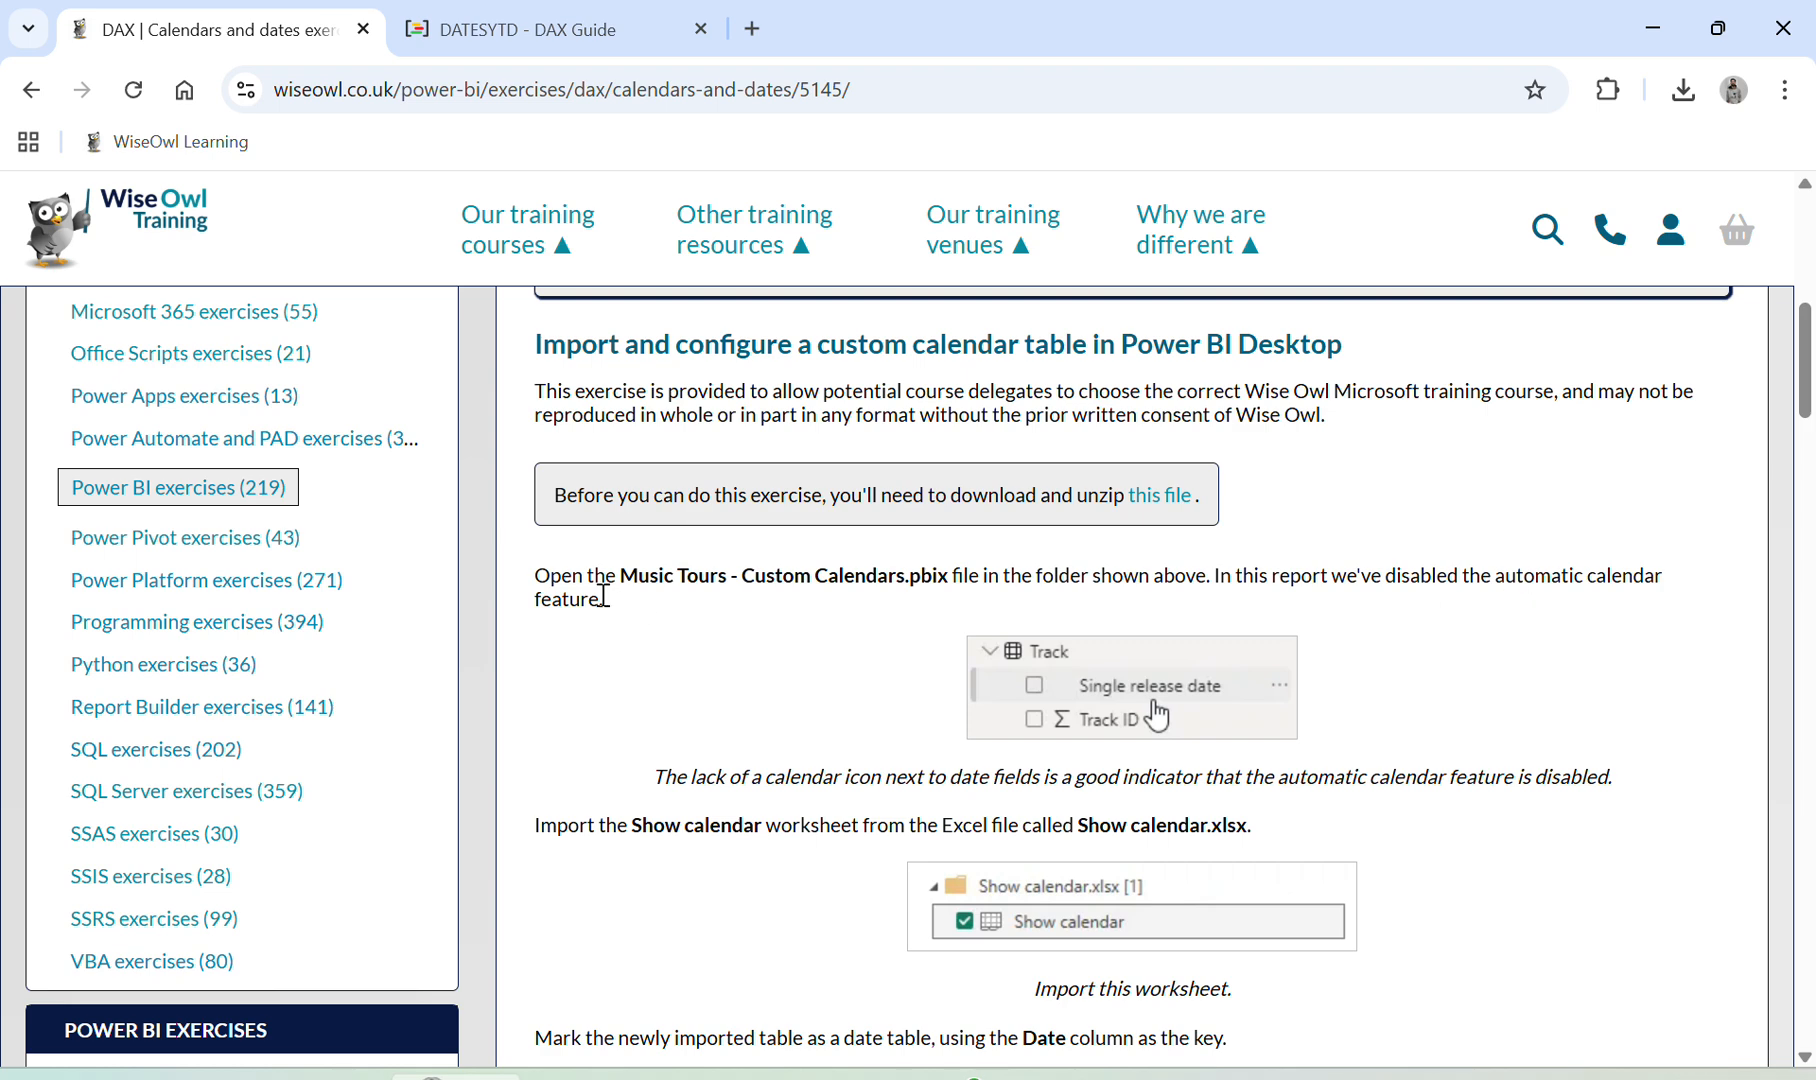
{"action": "scroll", "coordinate": [605, 600], "scroll_direction": "down", "scroll_amount": 1}
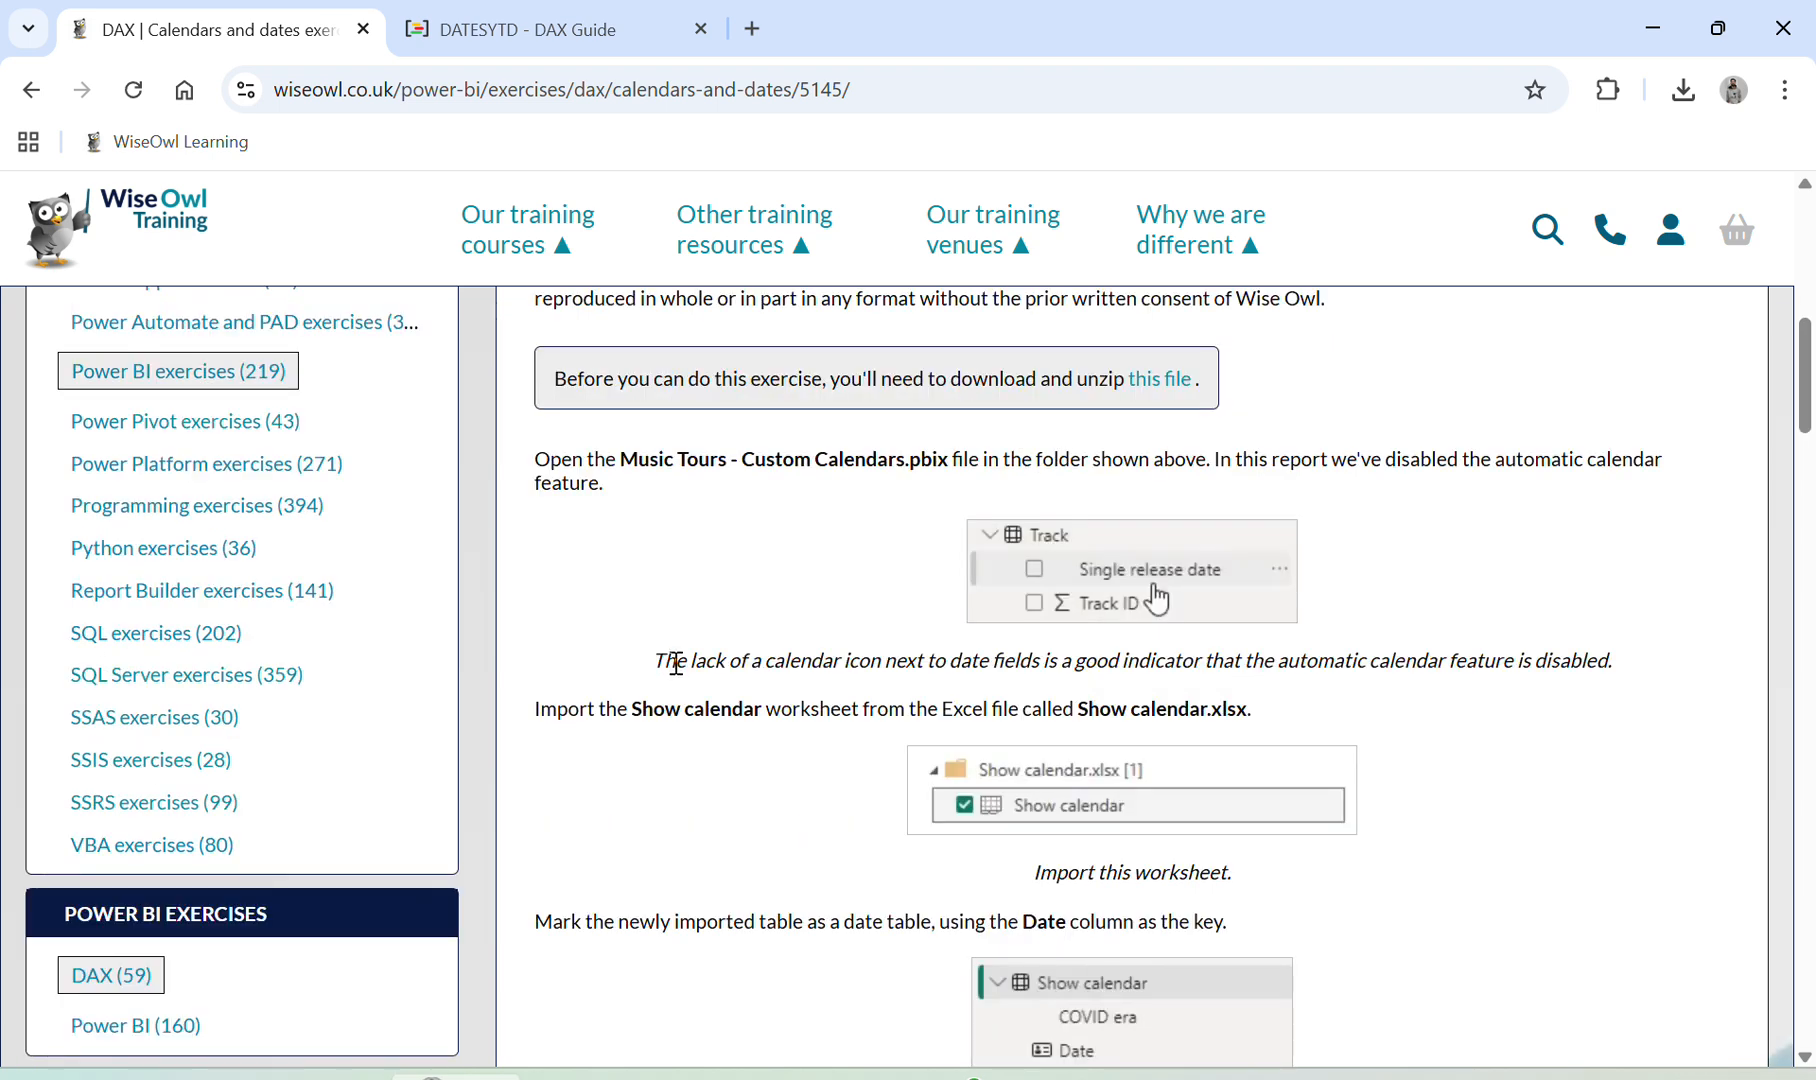
{"action": "left_click_drag", "start_coordinate": [585, 710], "coordinate": [787, 754]}
Switch to Power BI Desktop and load the Show calendar worksheet from the Show calendar Excel workbook
{"action": "left_click", "coordinate": [862, 1076]}
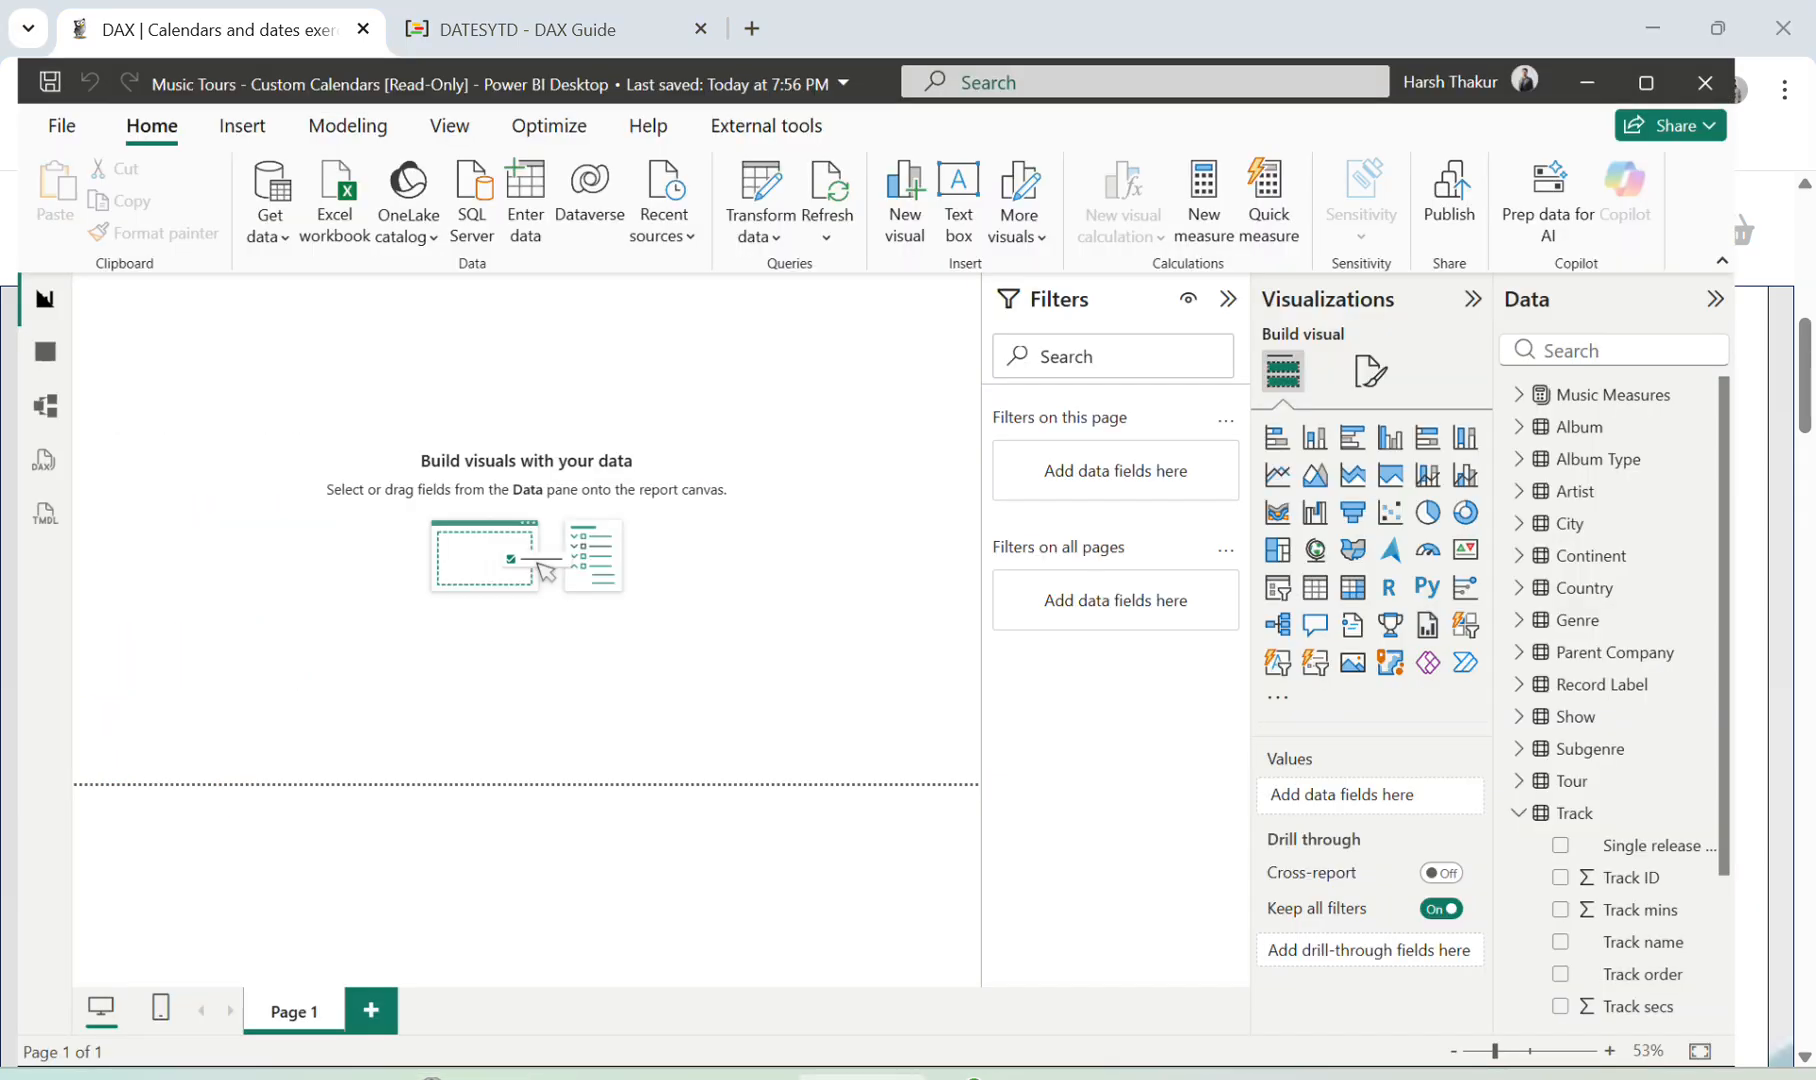
{"action": "left_click", "coordinate": [335, 185]}
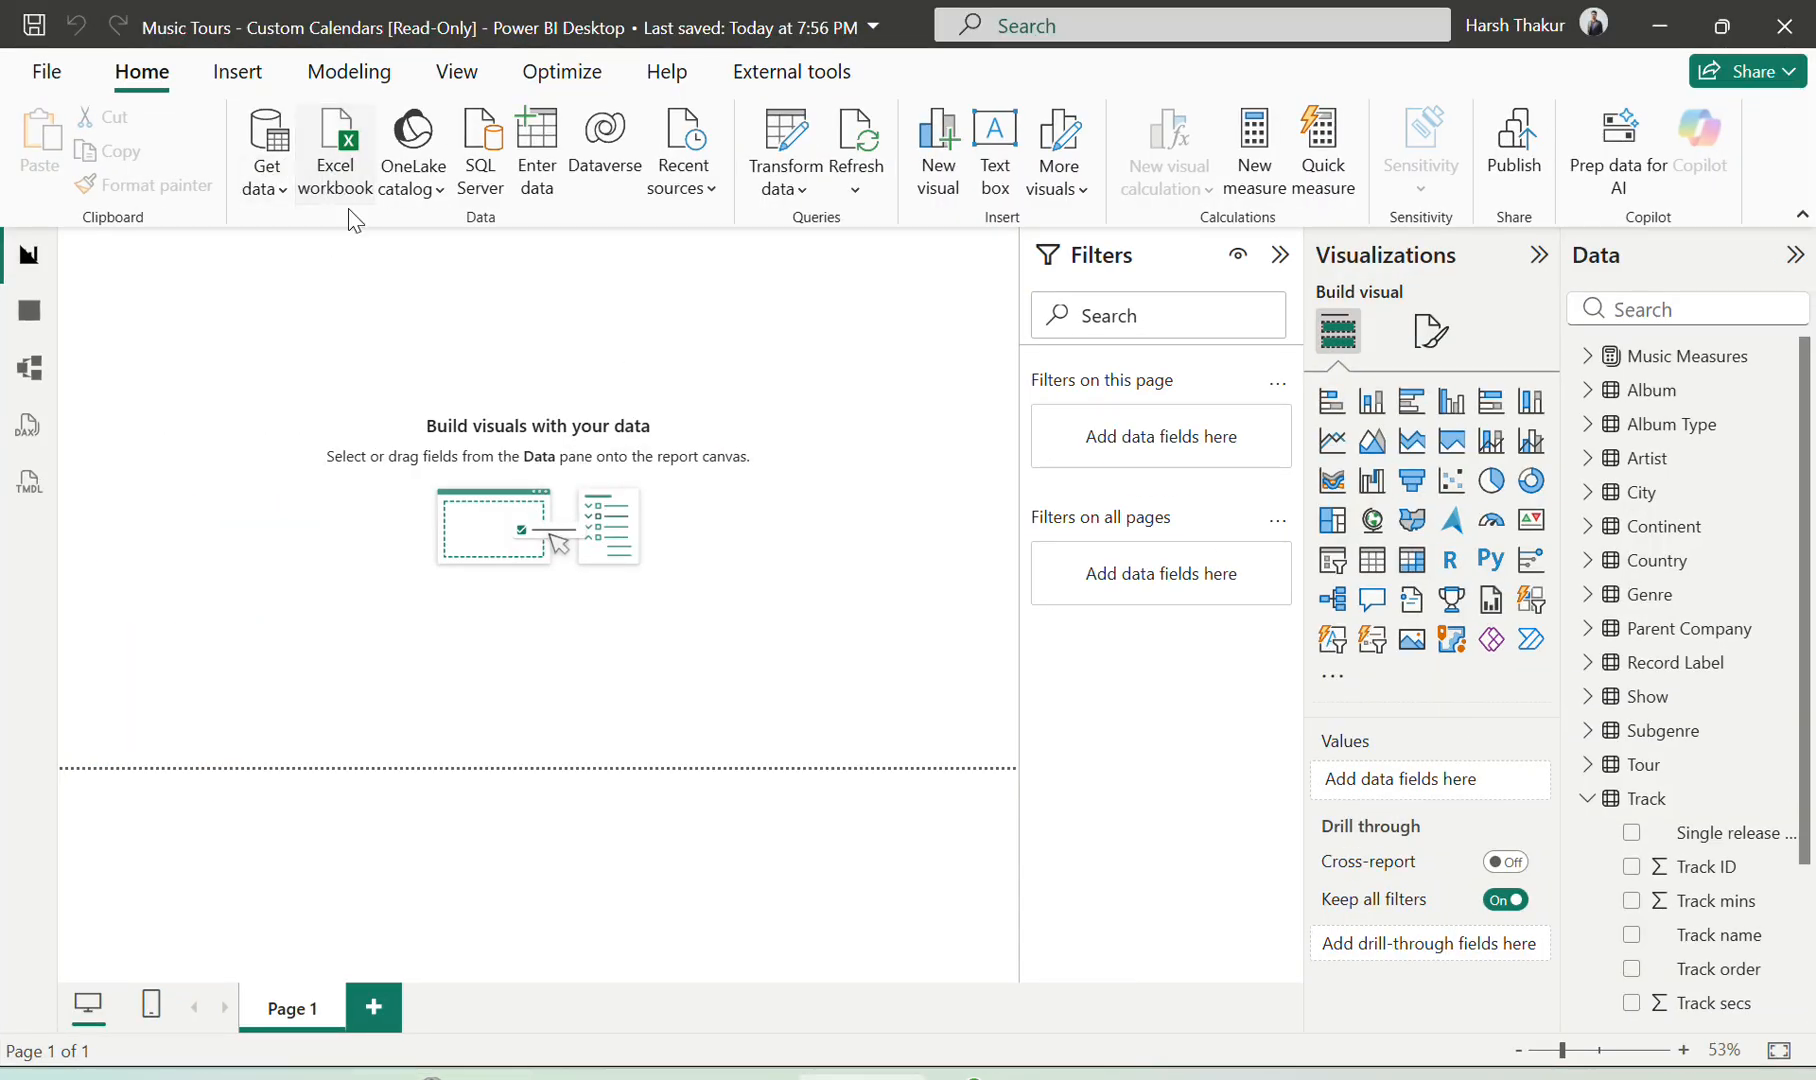
{"action": "left_click", "coordinate": [423, 346]}
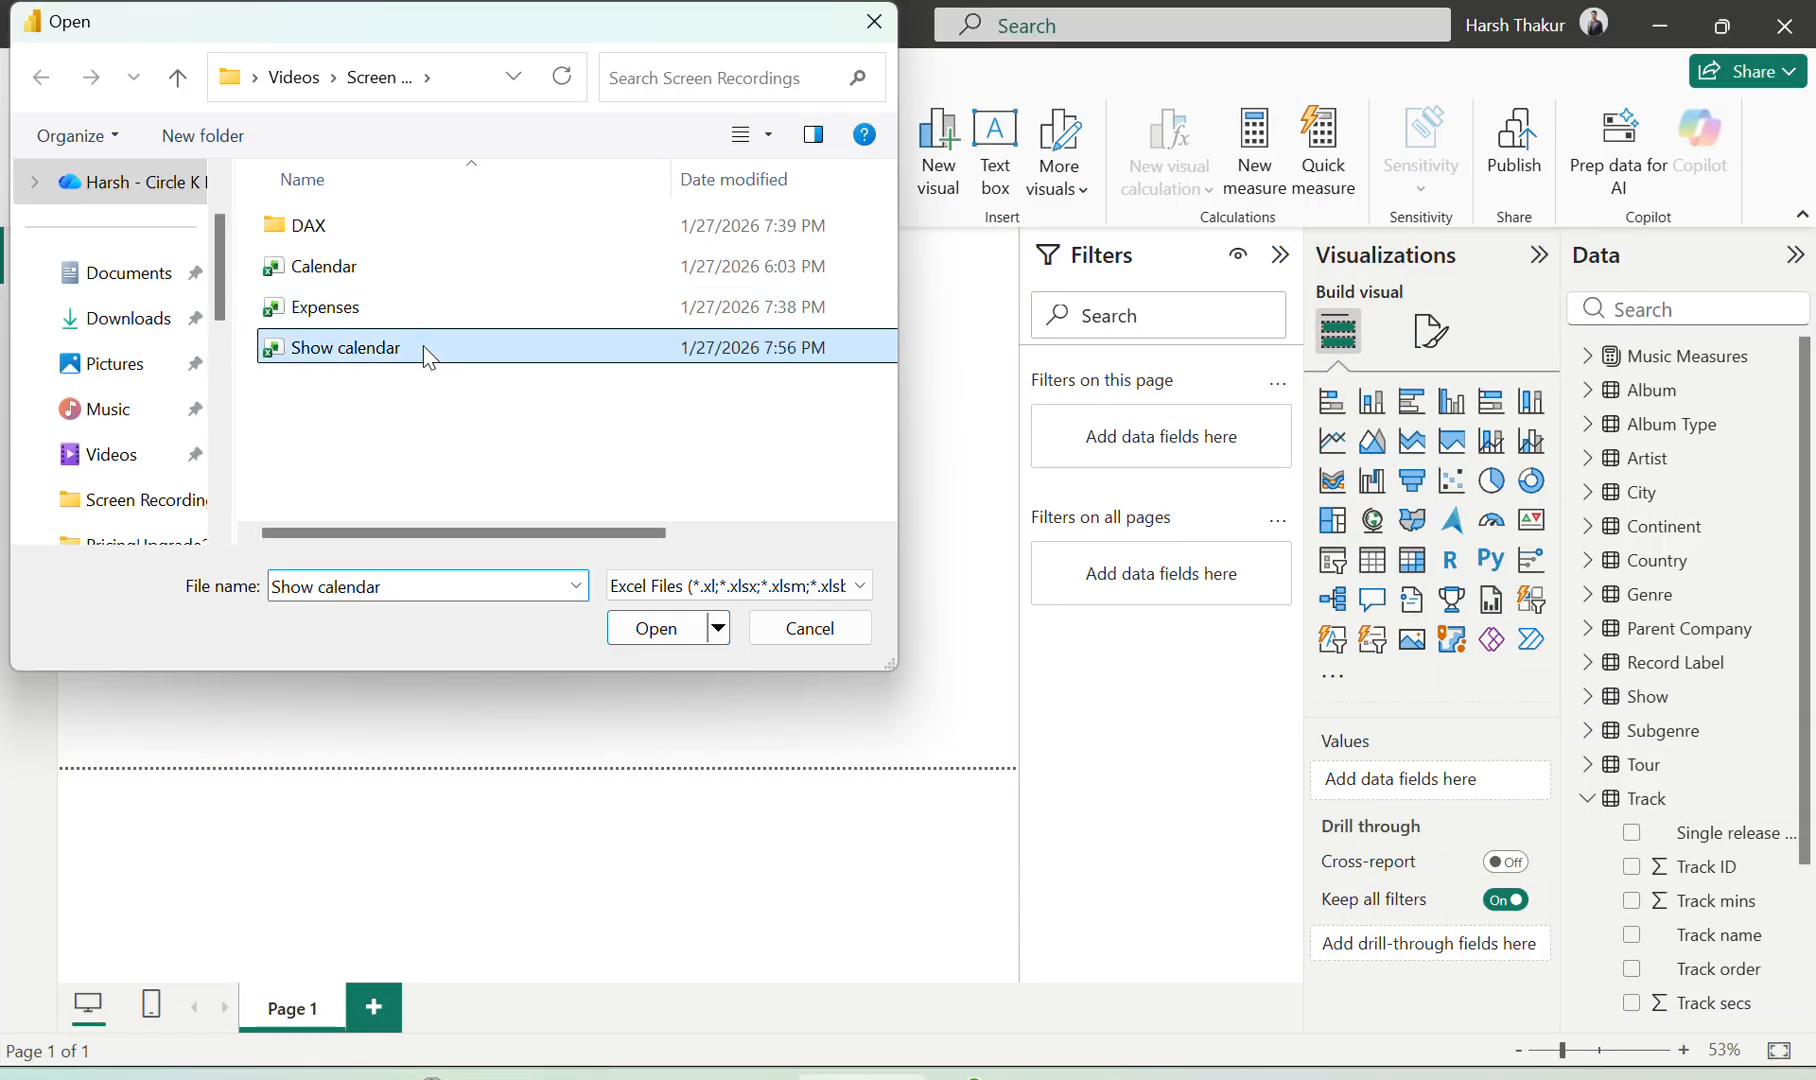
{"action": "left_click", "coordinate": [662, 632]}
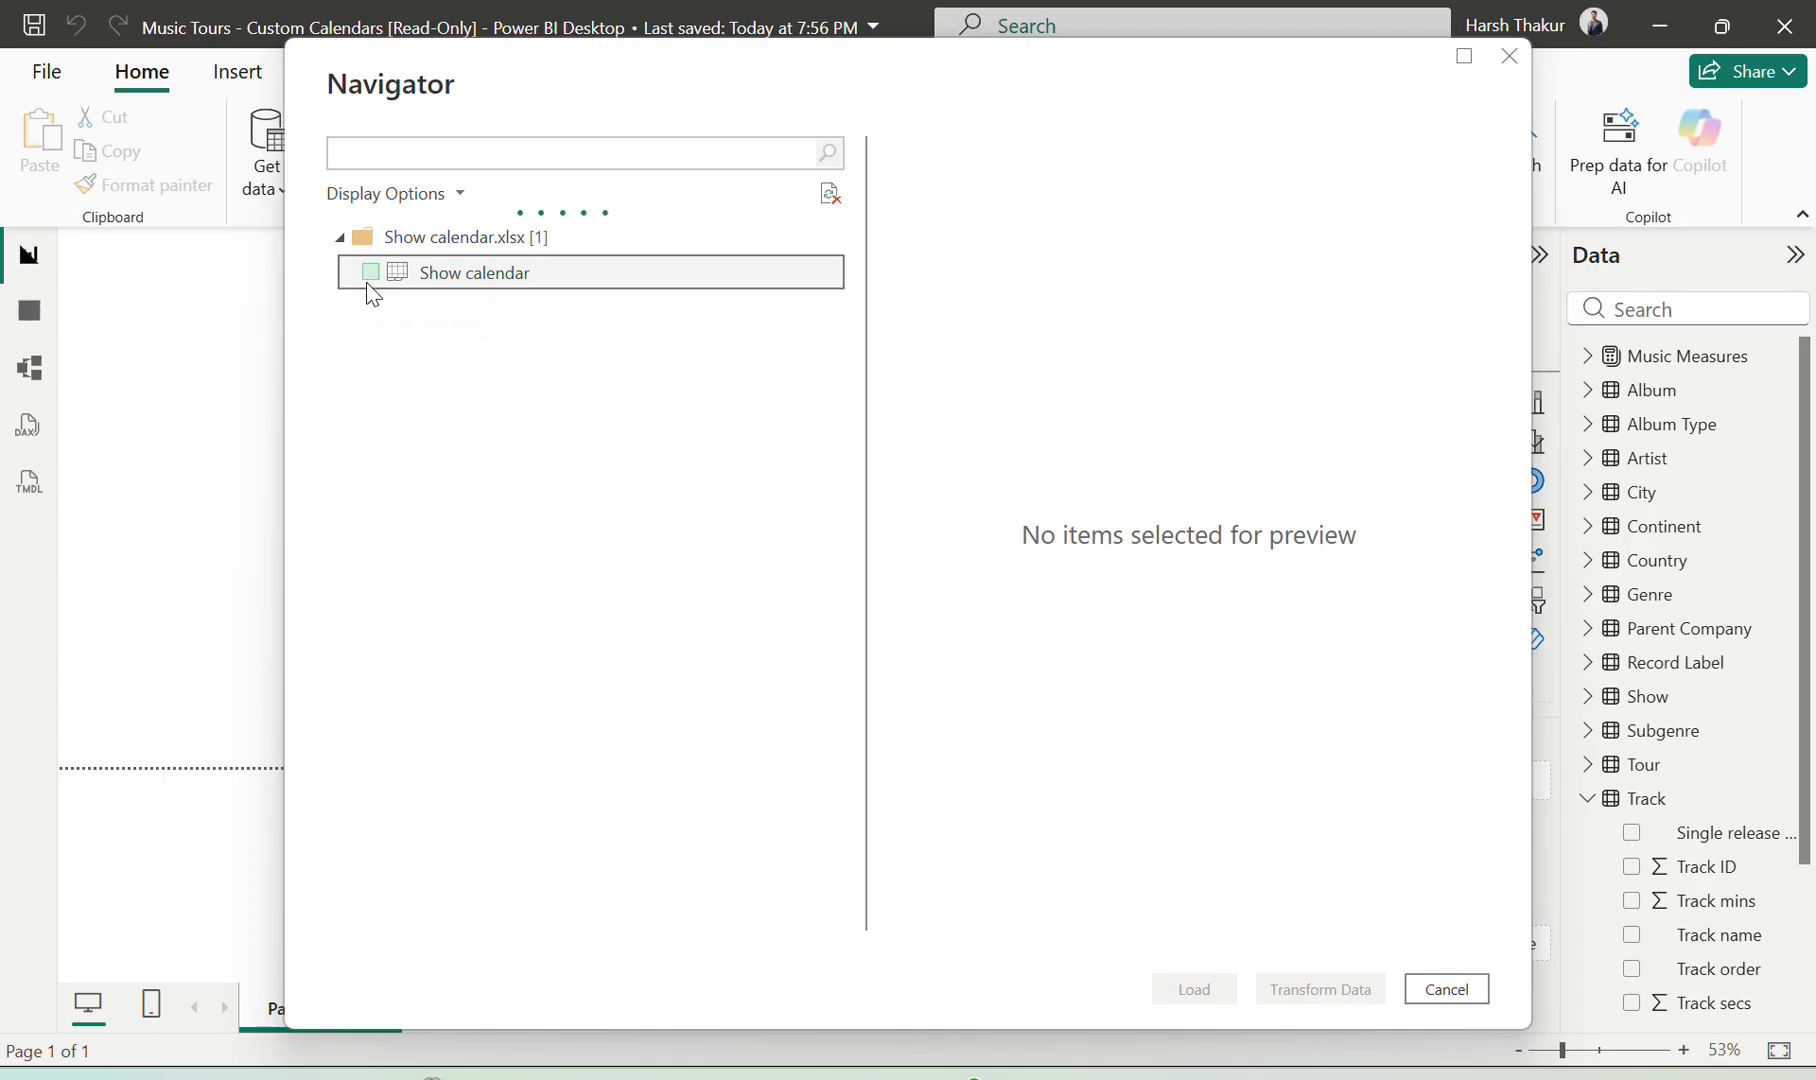
{"action": "left_click", "coordinate": [368, 285]}
{"action": "left_click", "coordinate": [370, 272]}
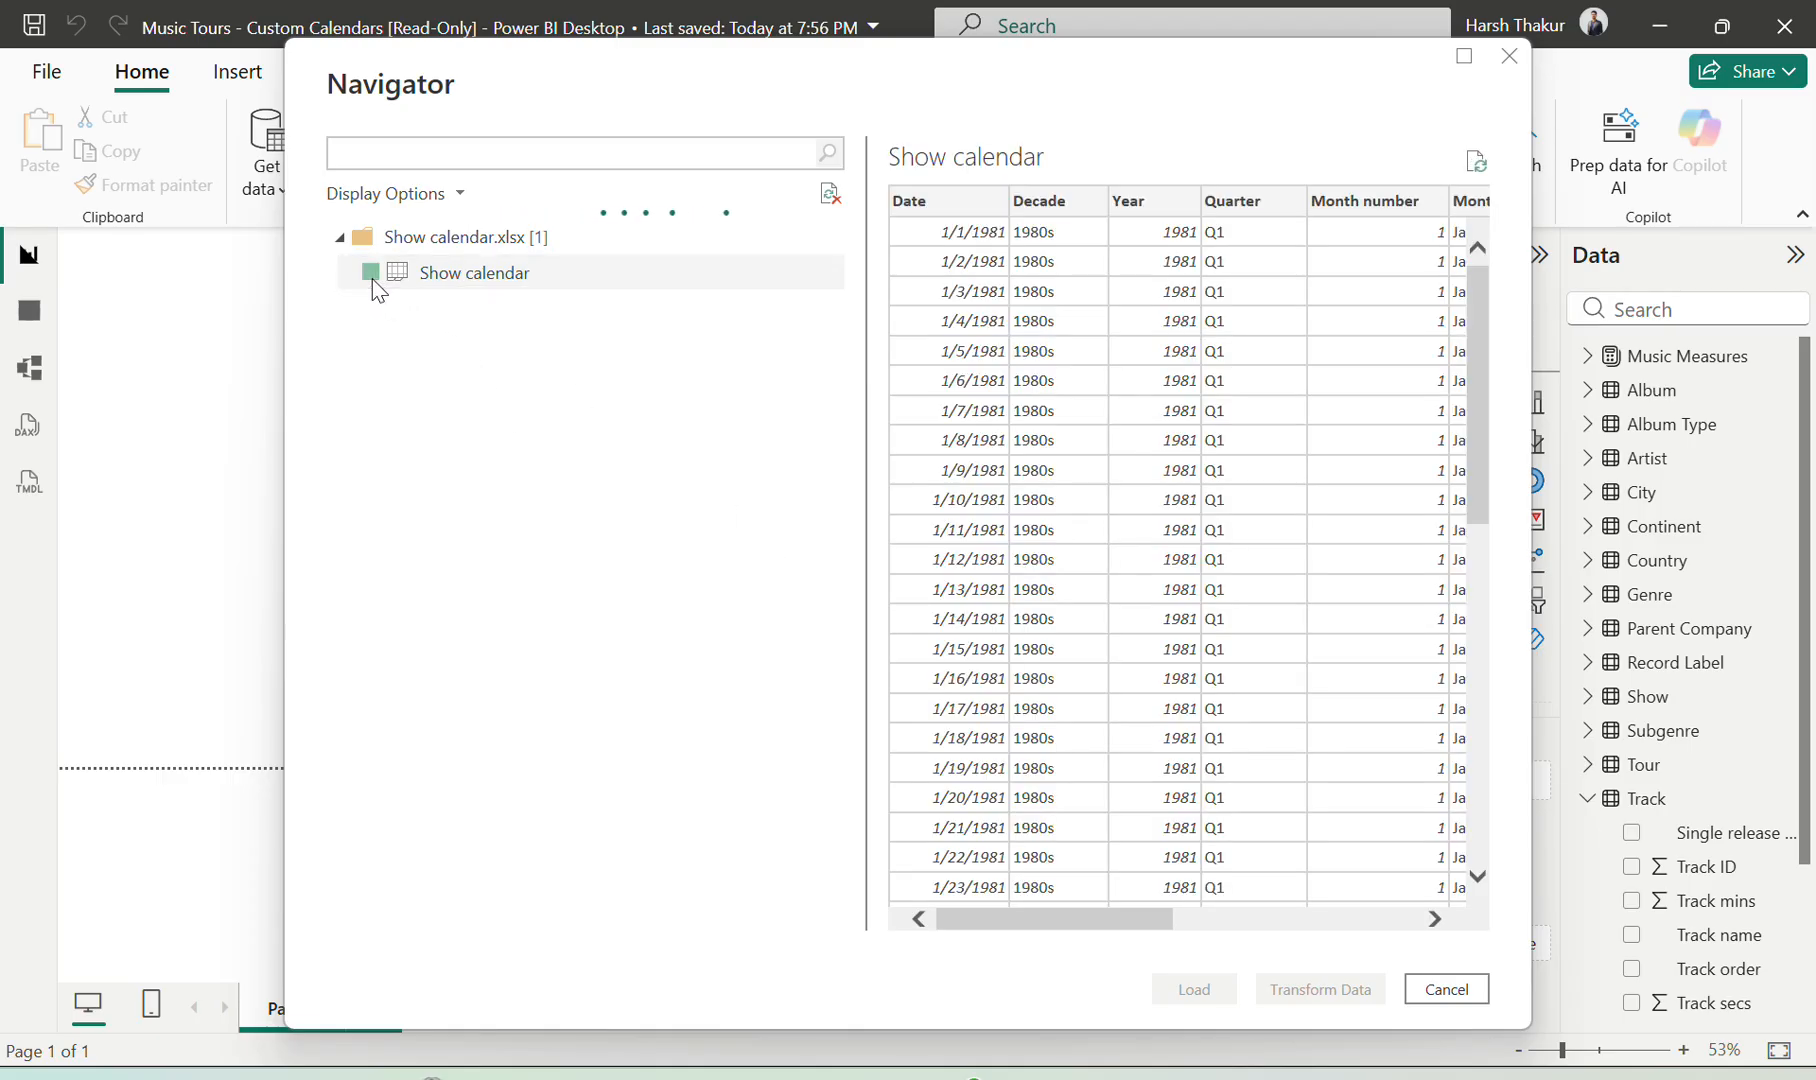
{"action": "left_click", "coordinate": [1190, 990]}
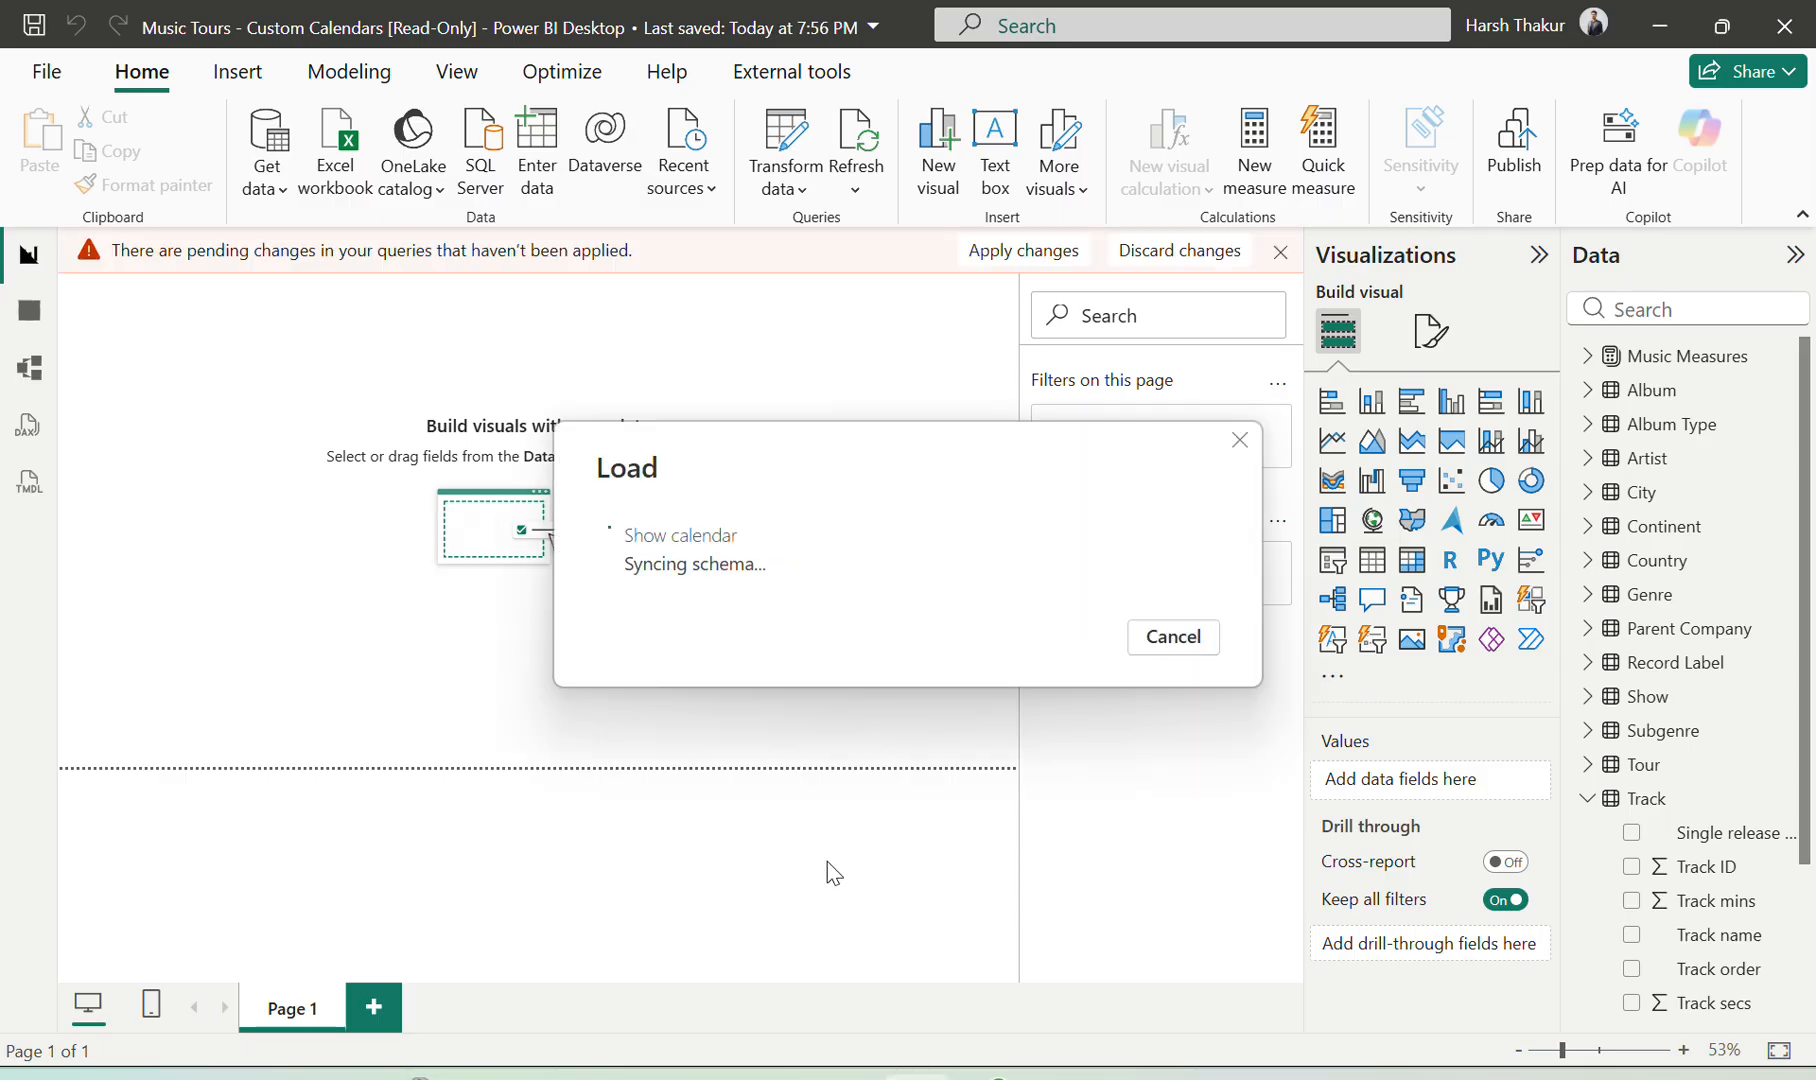
Switch to the browser and read the exercise instruction on marking the imported table as a date table
{"action": "left_click", "coordinate": [420, 1076]}
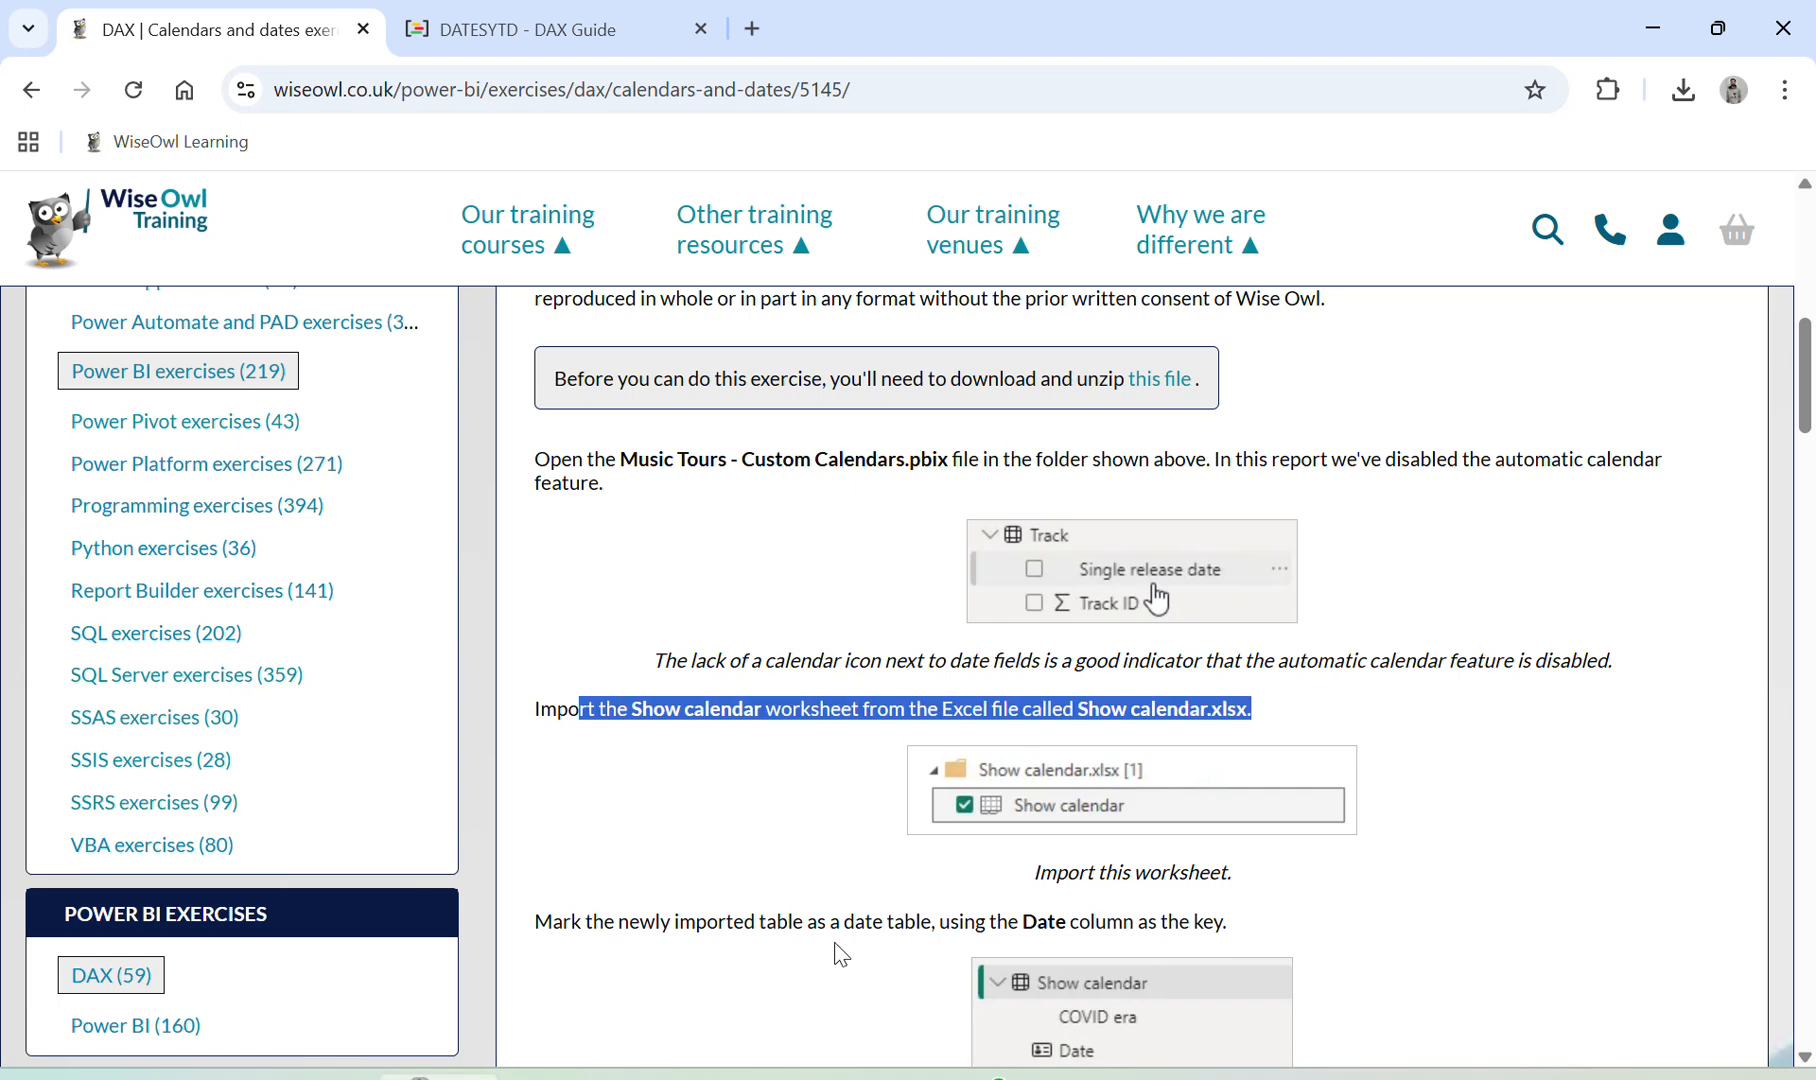
{"action": "scroll", "coordinate": [841, 926], "scroll_direction": "down", "scroll_amount": 2}
{"action": "scroll", "coordinate": [841, 926], "scroll_direction": "down", "scroll_amount": 2}
{"action": "left_click_drag", "start_coordinate": [639, 760], "coordinate": [853, 762]}
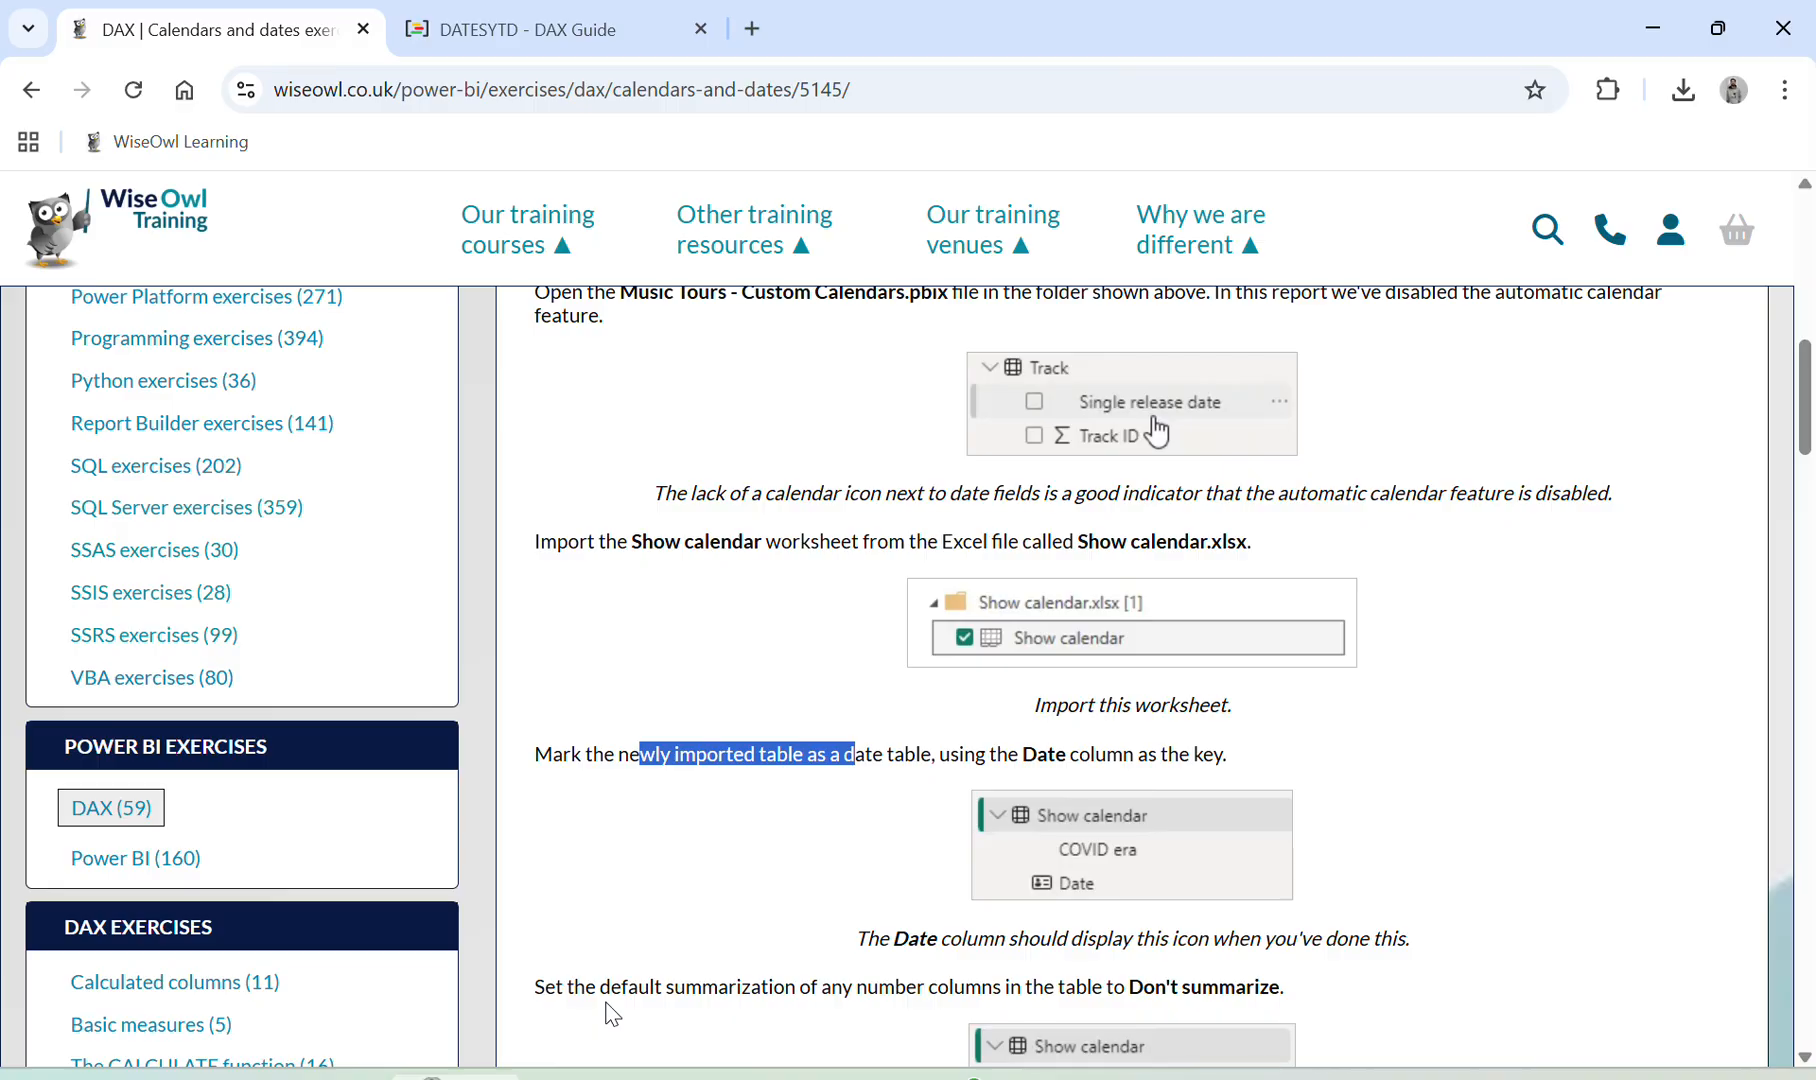
Switch to Power BI Desktop and collapse the Track table in the list of data tables
{"action": "key", "text": "alt+Tab"}
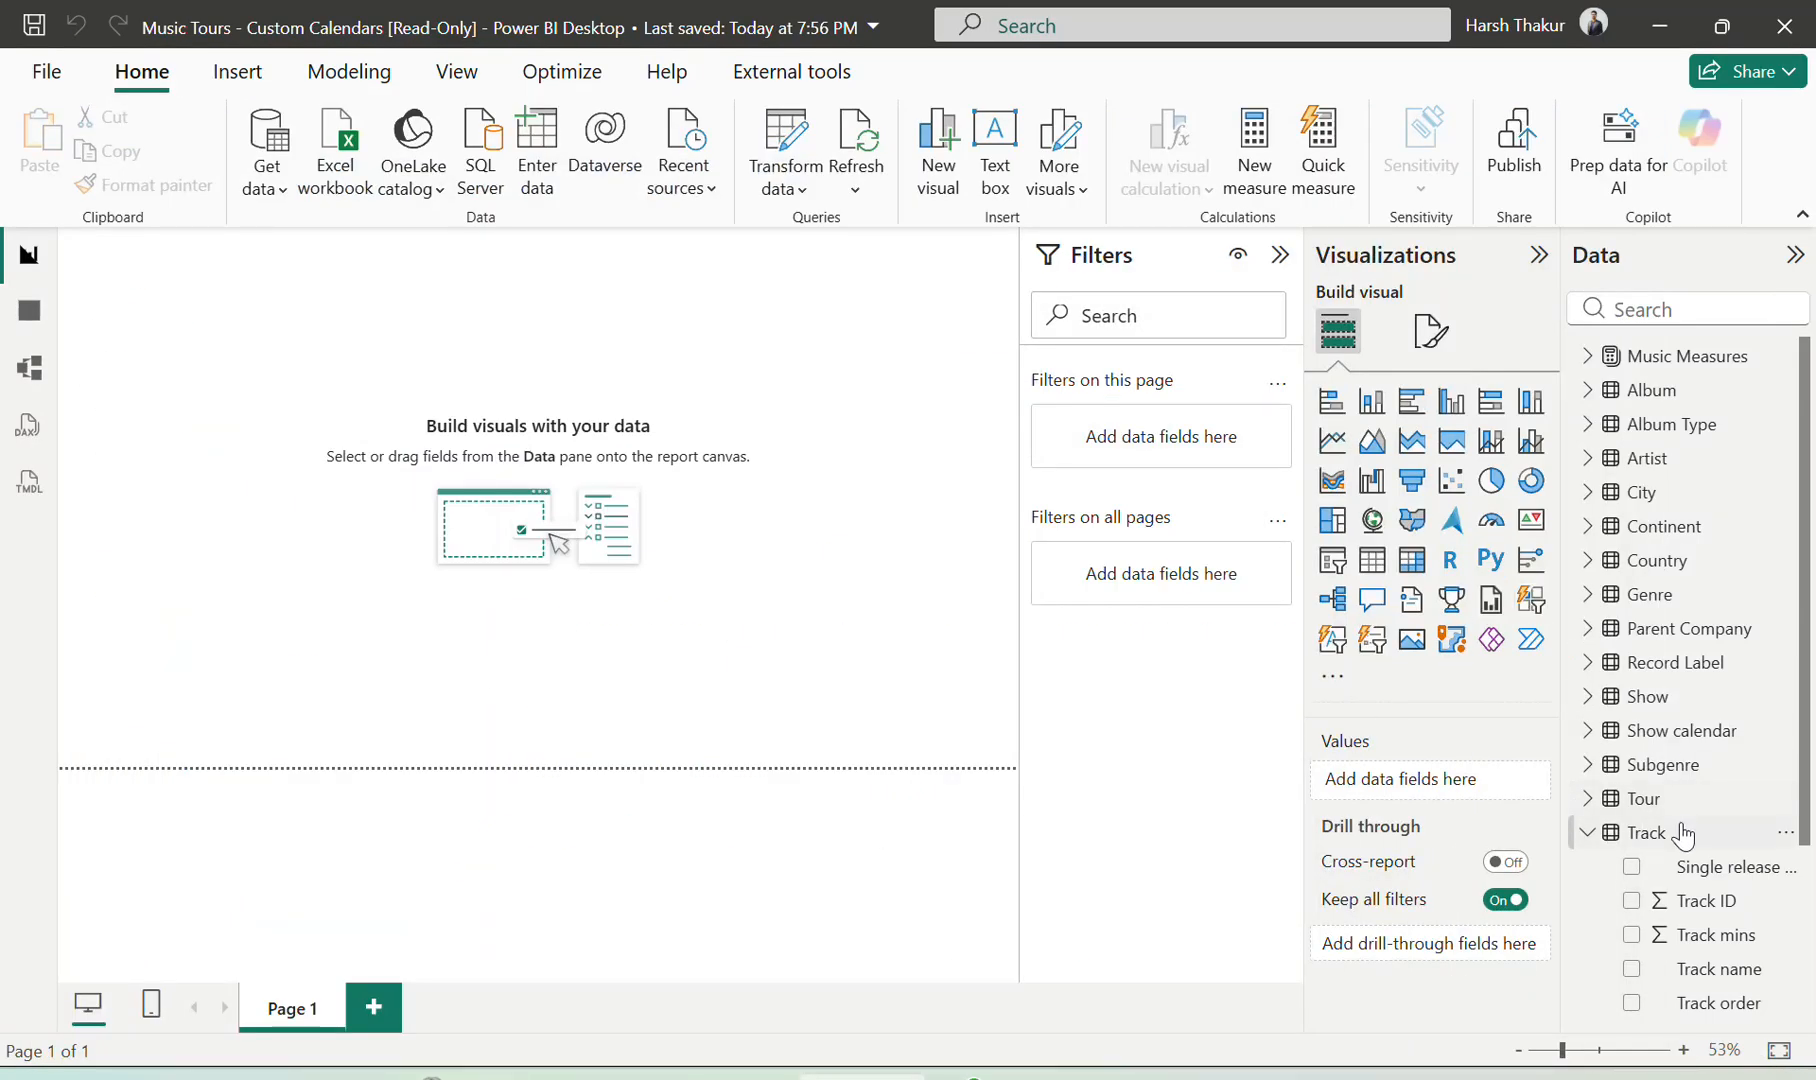
{"action": "scroll", "coordinate": [1683, 835], "scroll_direction": "down", "scroll_amount": 1}
{"action": "scroll", "coordinate": [1683, 835], "scroll_direction": "up", "scroll_amount": 1}
{"action": "mouse_move", "coordinate": [1665, 707]}
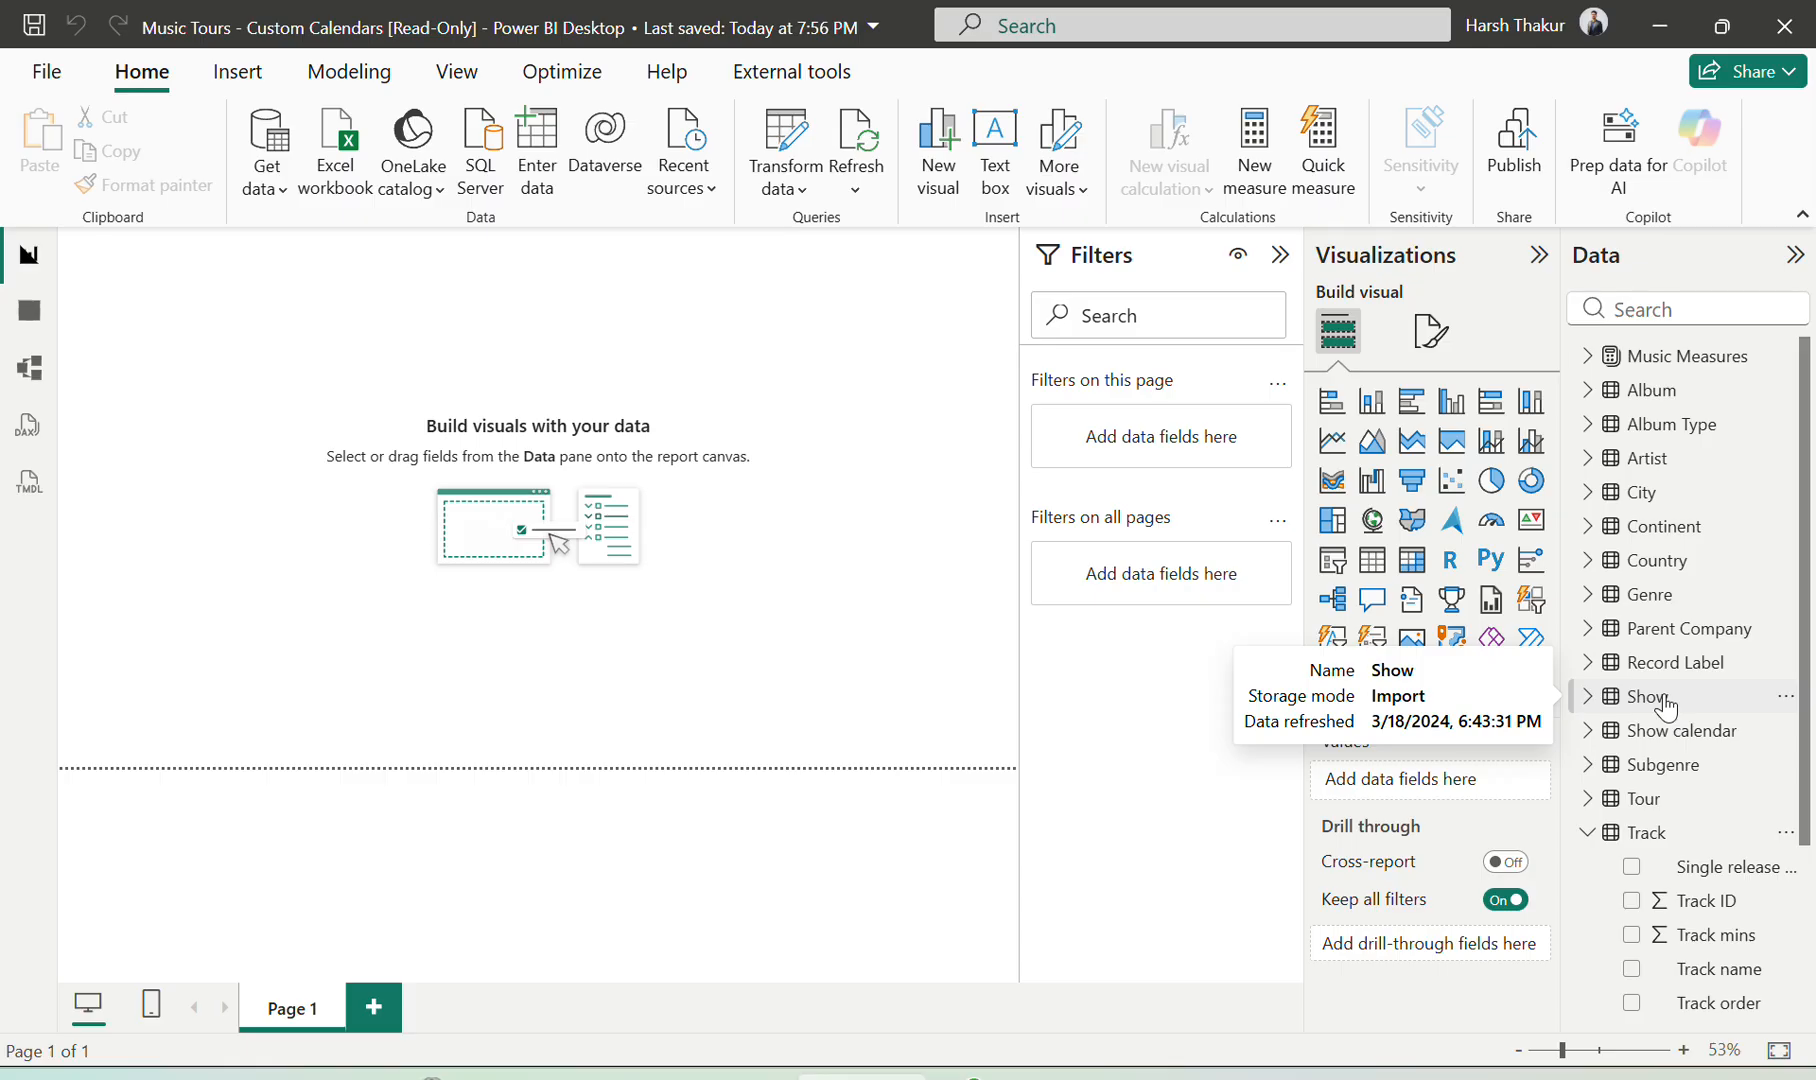
{"action": "left_click", "coordinate": [1589, 834]}
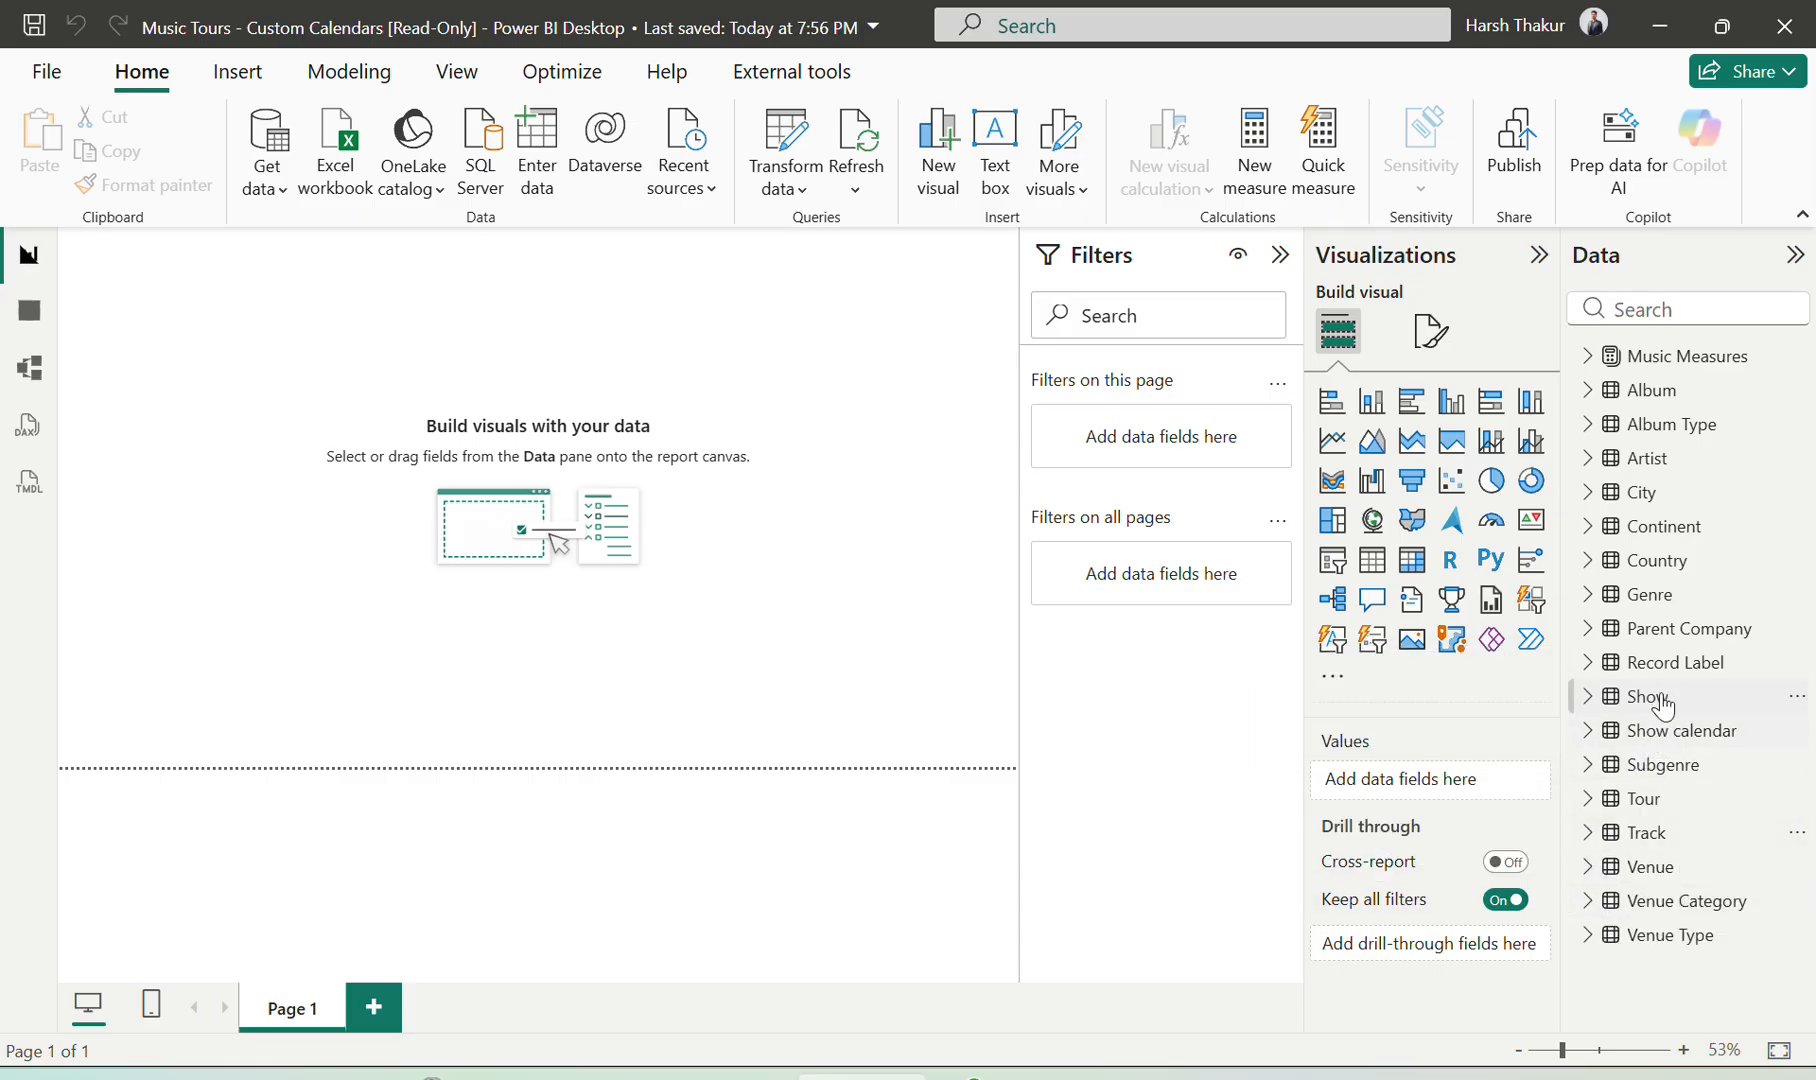
Mark the Show calendar table as a date table using its Date column, and expand the table's fields
{"action": "left_click", "coordinate": [1715, 738]}
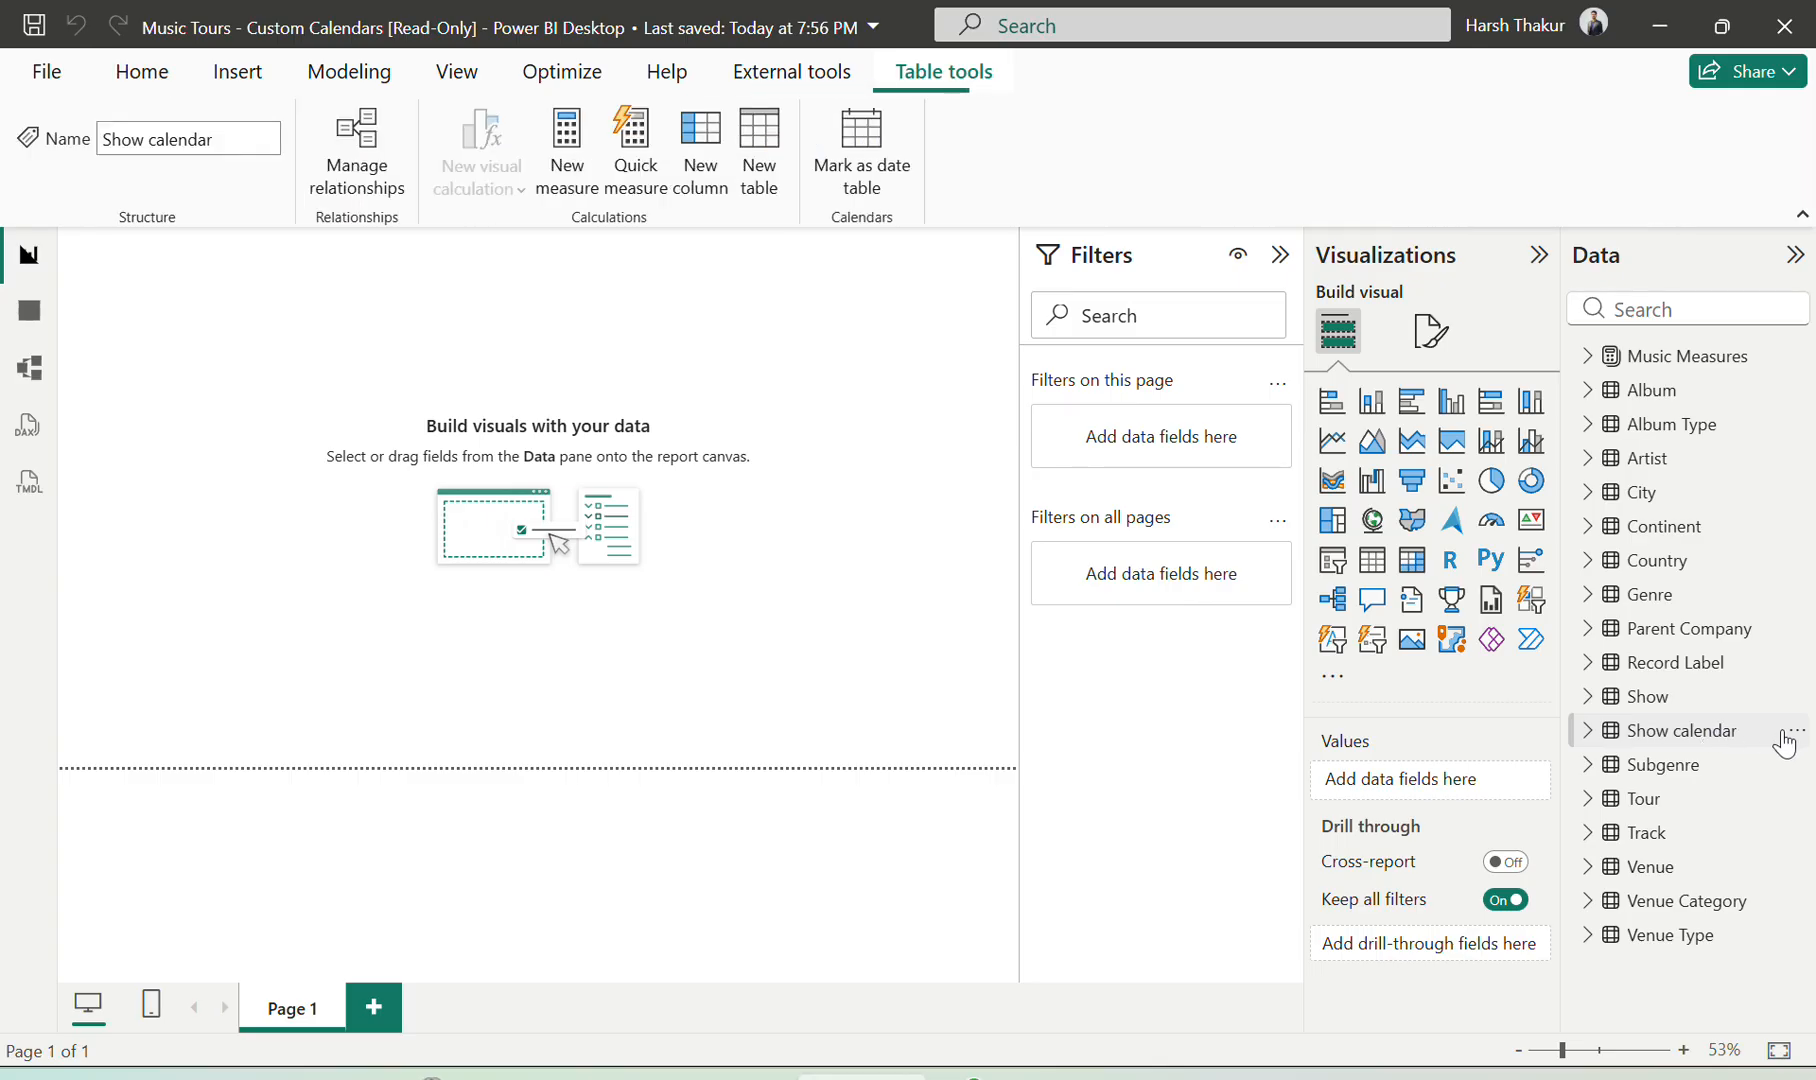
{"action": "left_click", "coordinate": [1797, 731]}
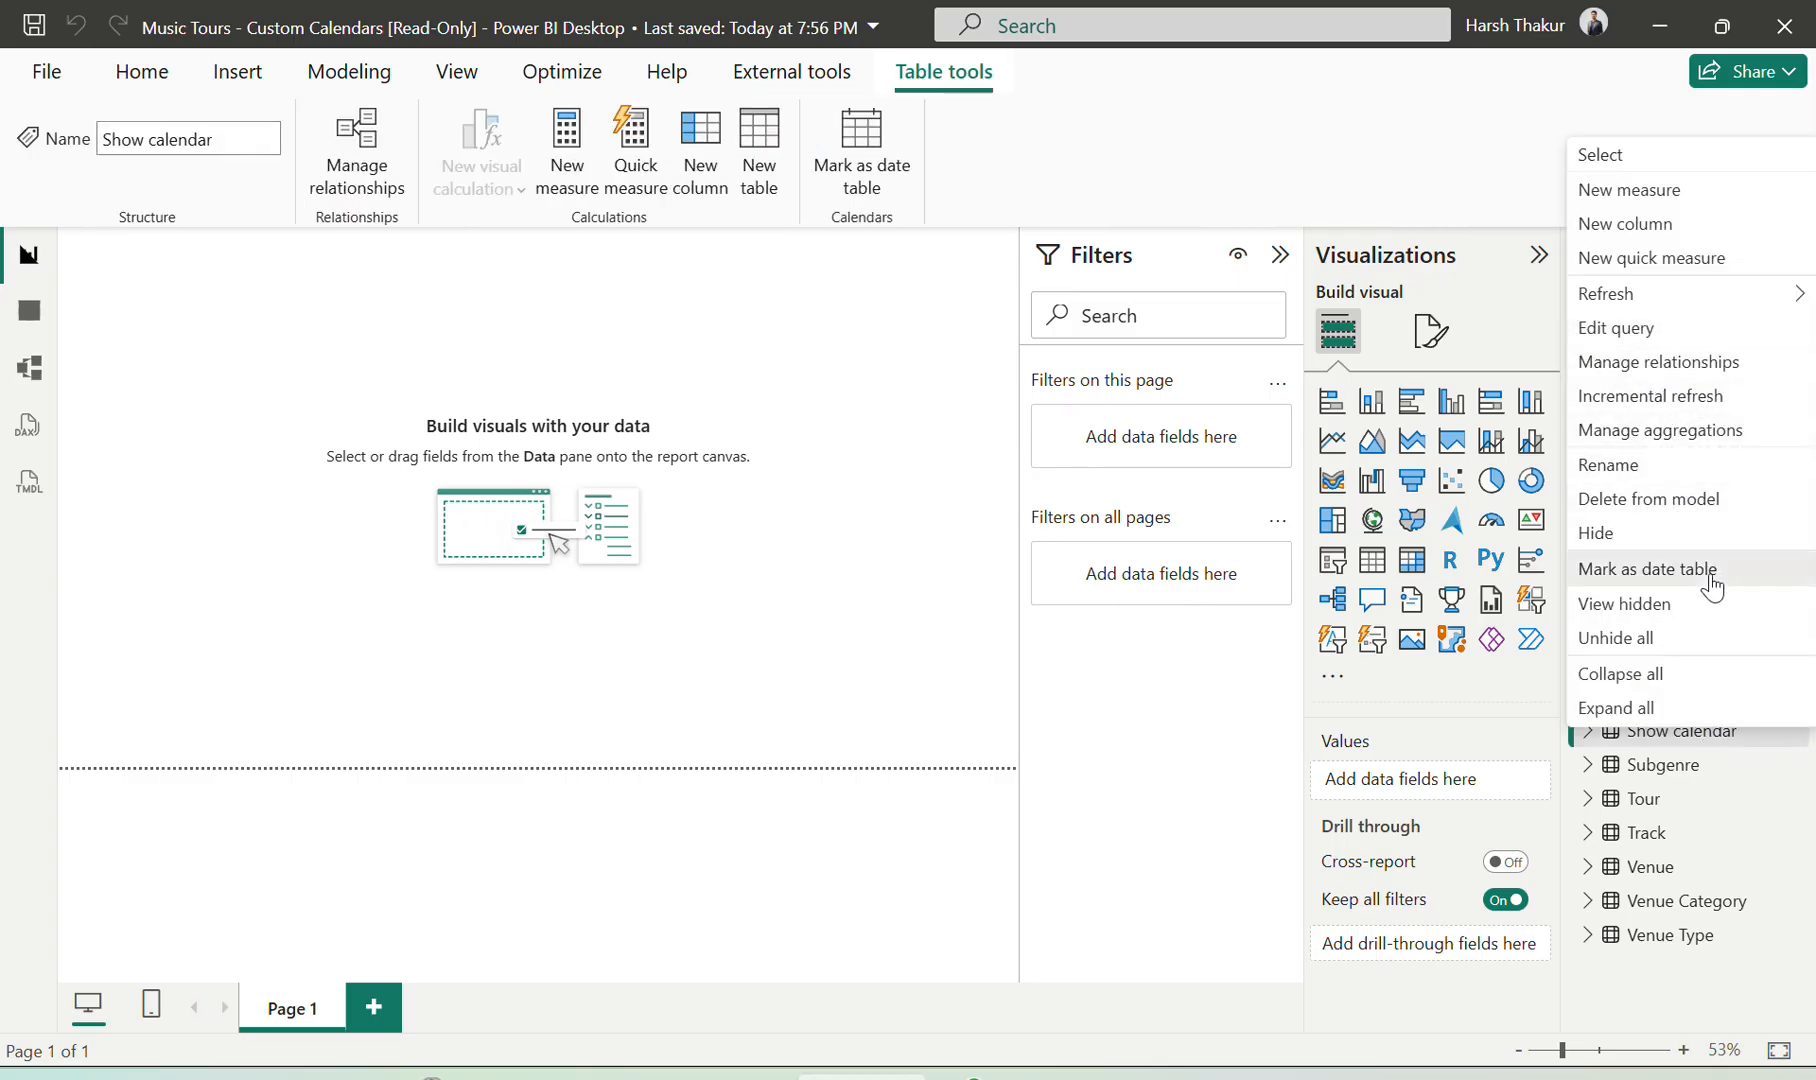
{"action": "left_click", "coordinate": [855, 447]}
{"action": "left_click", "coordinate": [577, 325]}
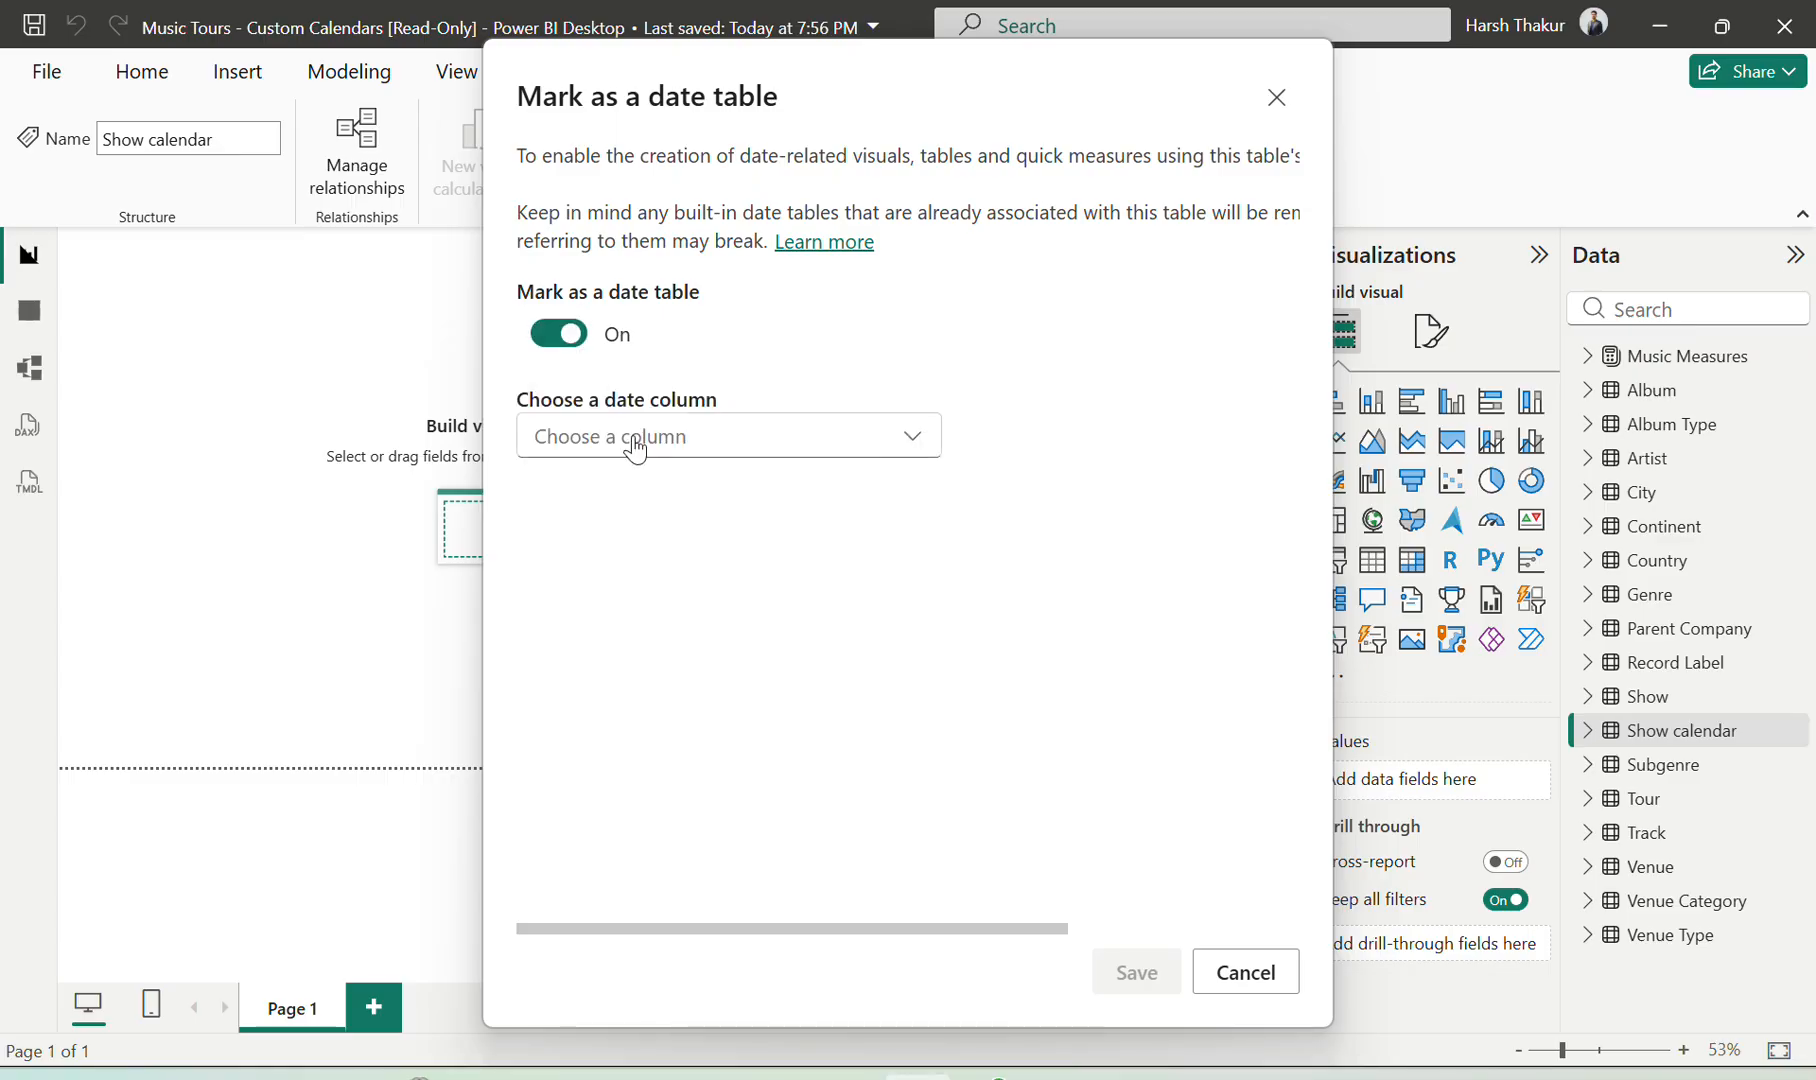
{"action": "left_click", "coordinate": [636, 446]}
{"action": "left_click", "coordinate": [645, 486]}
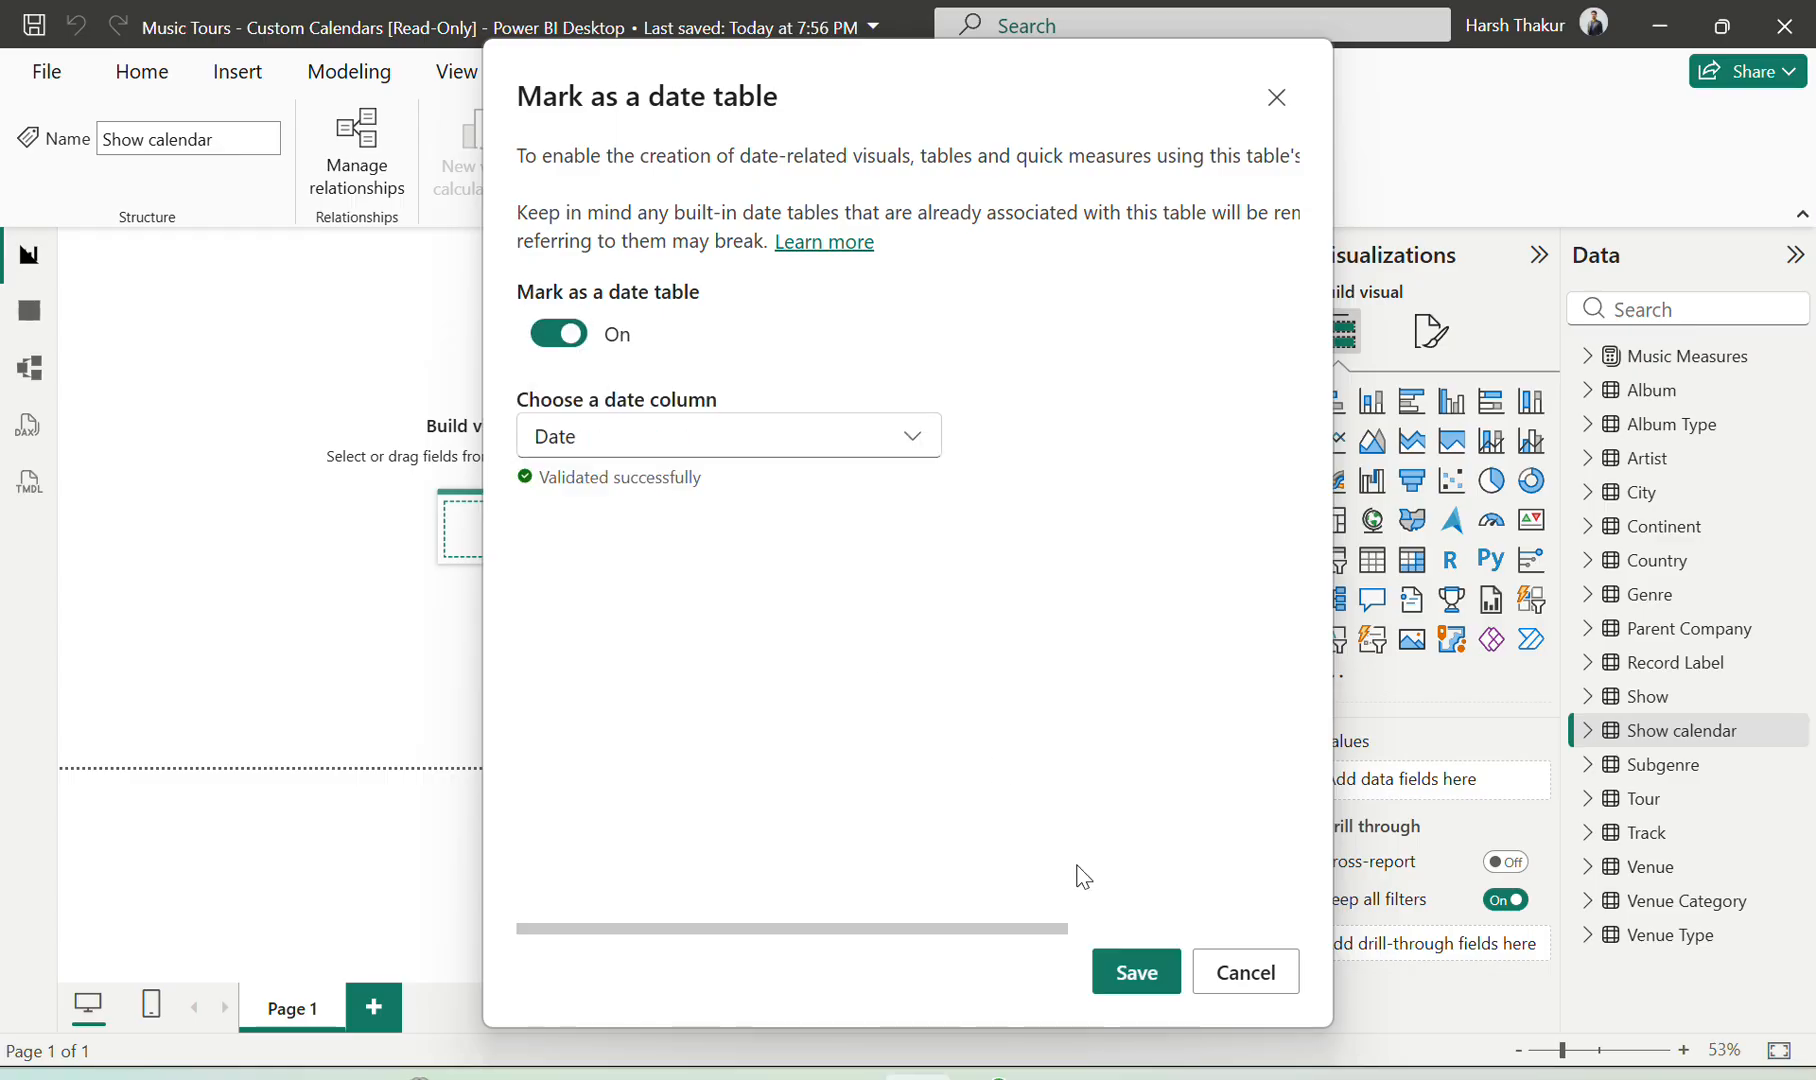
{"action": "left_click", "coordinate": [1130, 972]}
{"action": "left_click", "coordinate": [1582, 731]}
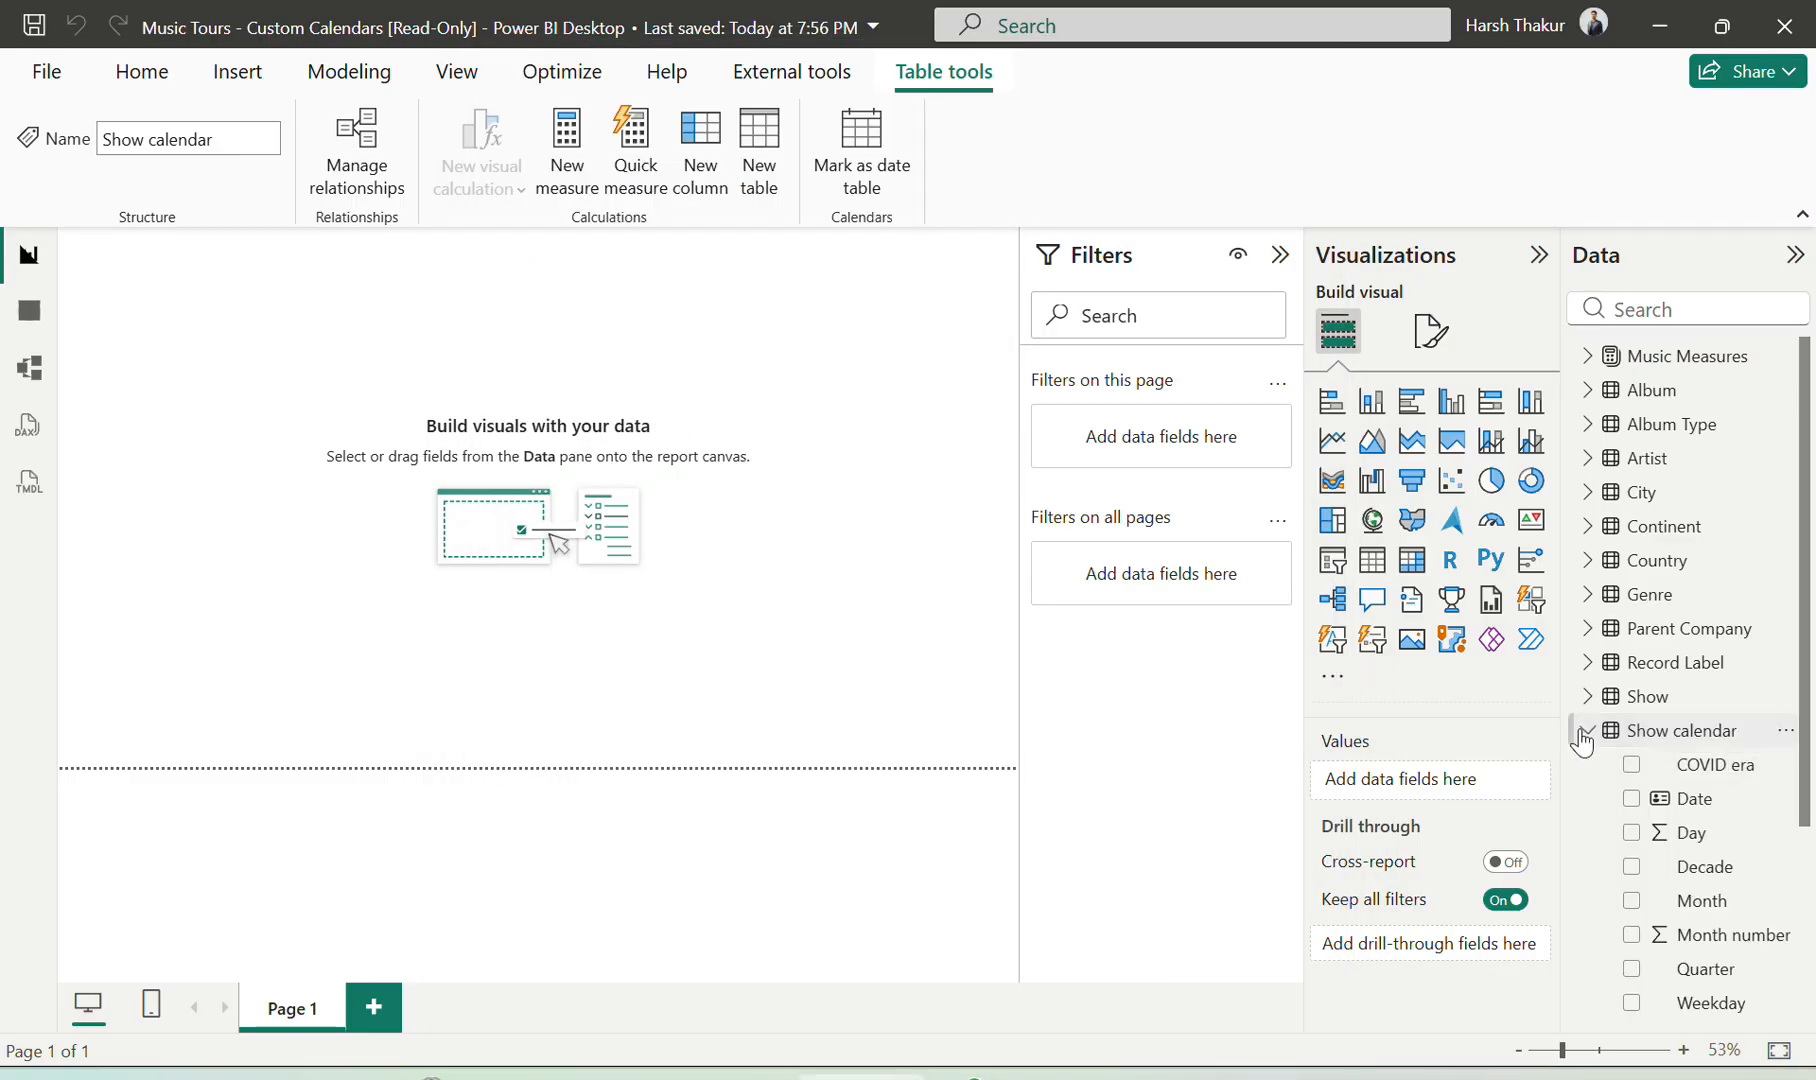
Switch to the browser and read the exercise instruction on the default summarization of number columns
{"action": "left_click", "coordinate": [862, 1077]}
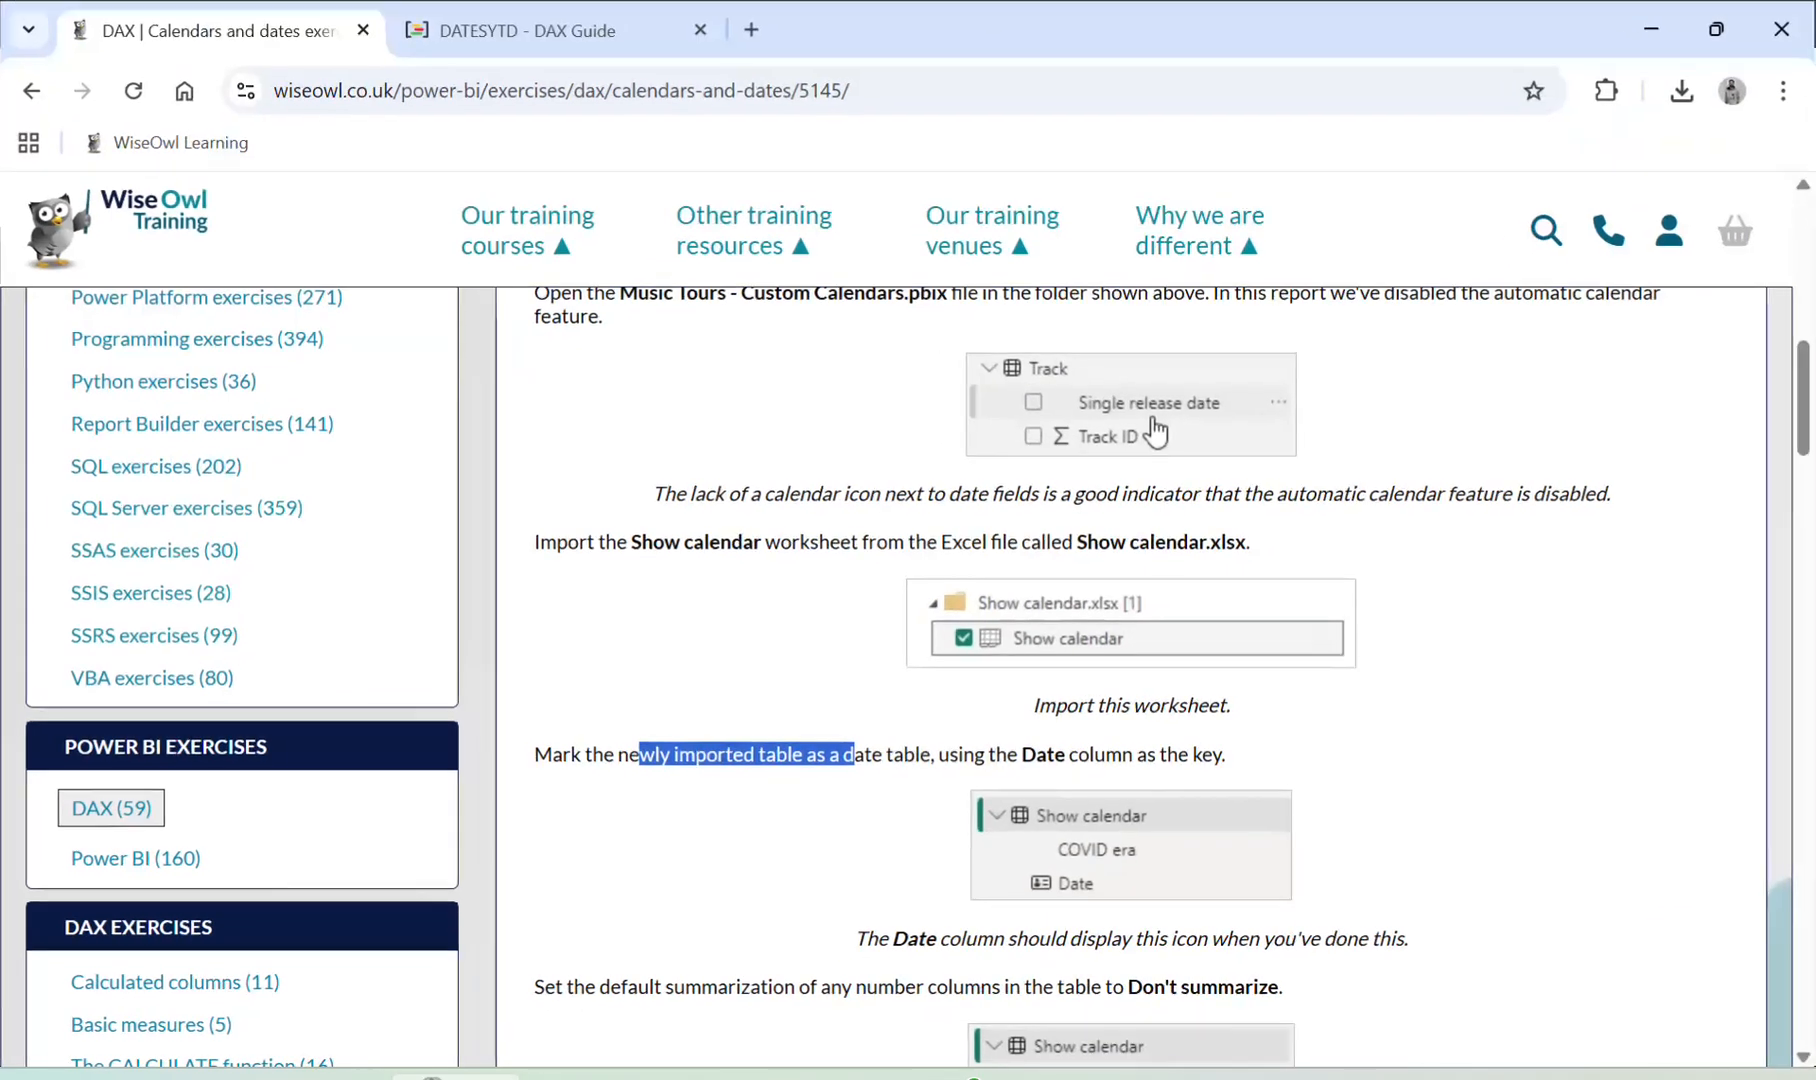
{"action": "scroll", "coordinate": [712, 817], "scroll_direction": "down", "scroll_amount": 2}
{"action": "left_click_drag", "start_coordinate": [612, 778], "coordinate": [1075, 795]}
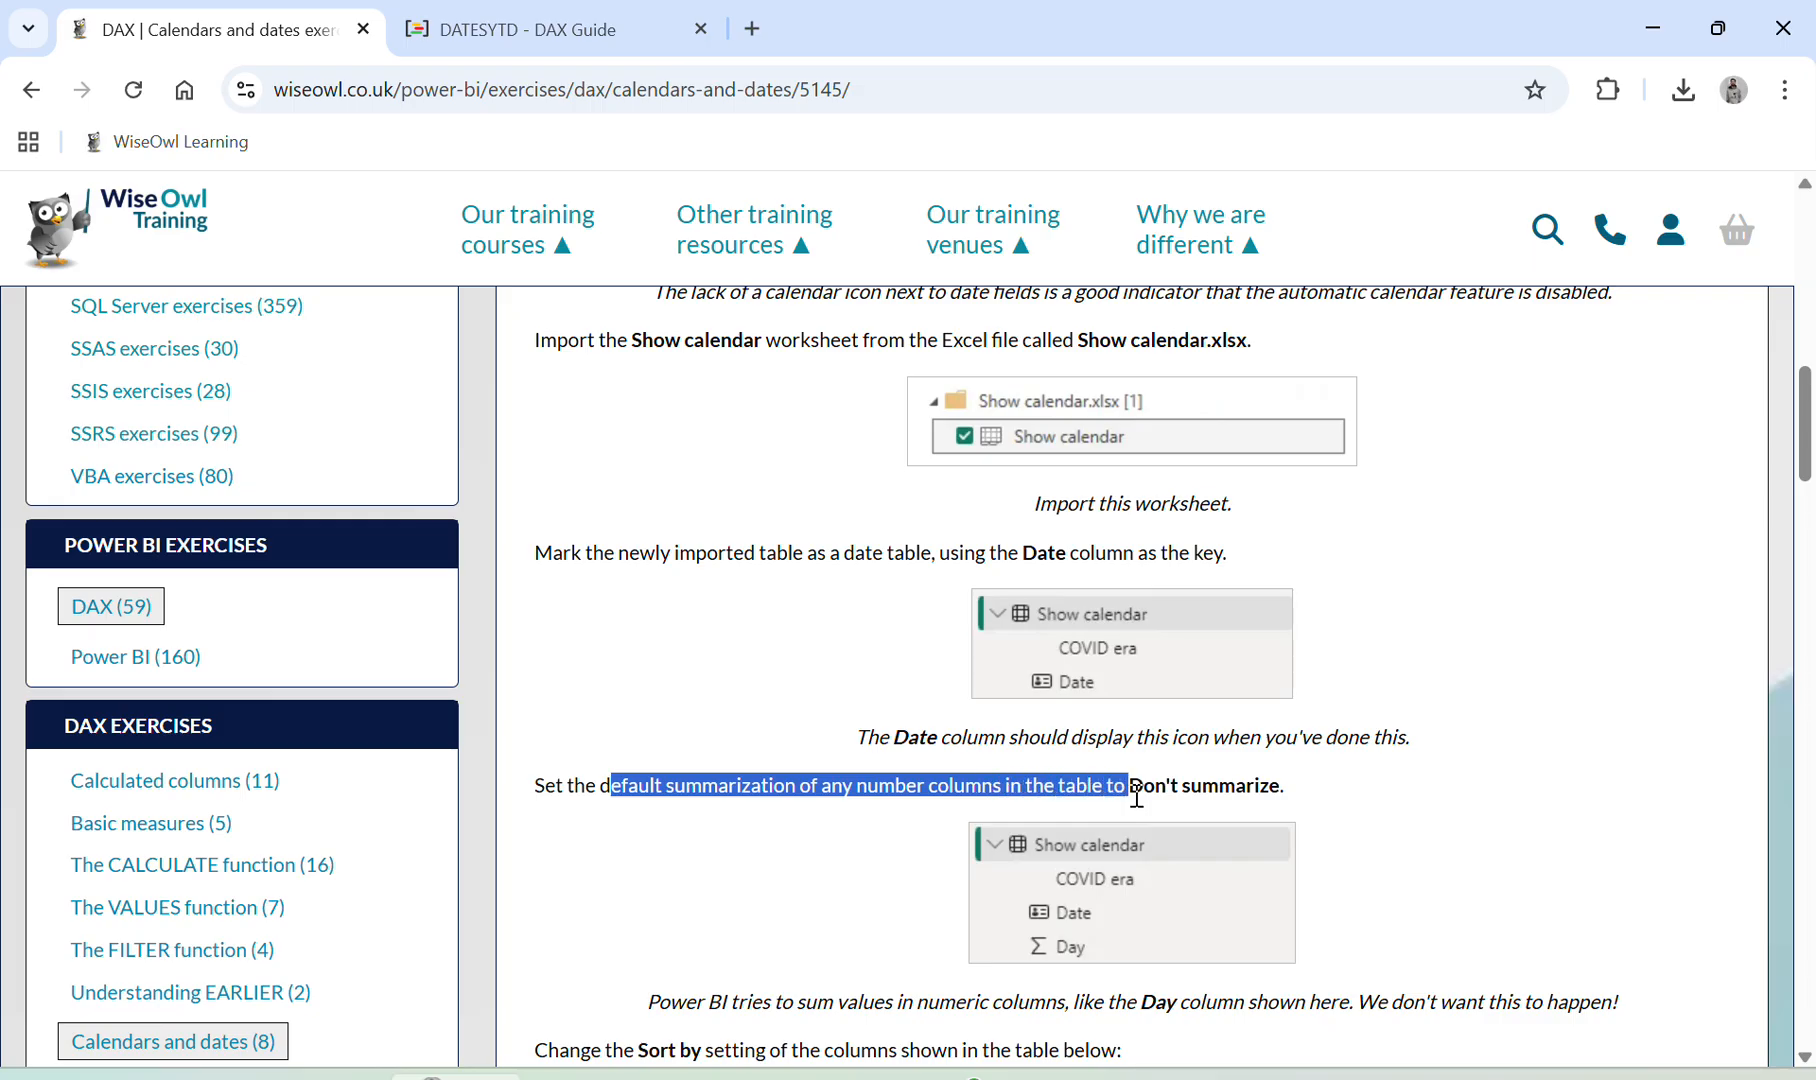
{"action": "scroll", "coordinate": [1137, 795], "scroll_direction": "down", "scroll_amount": 2}
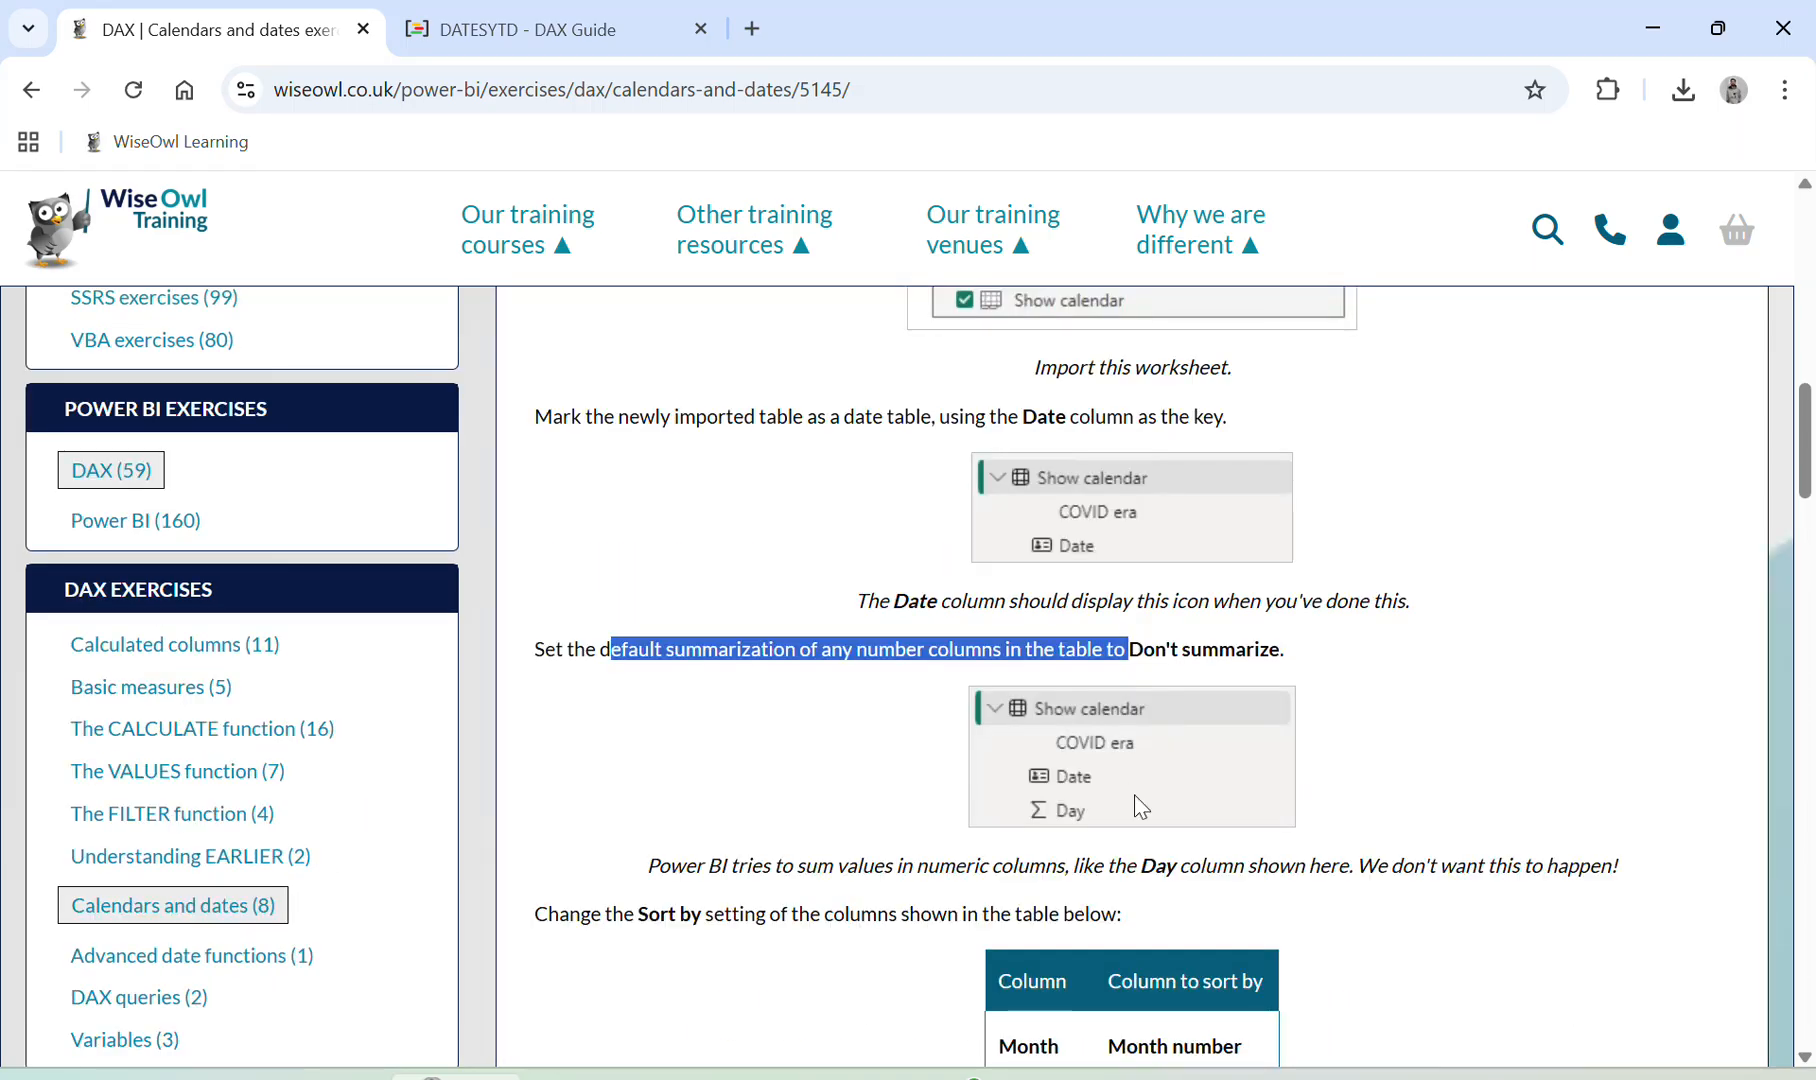
Switch to Power BI Desktop and set the Day column of the Show calendar table to Don't summarize
{"action": "left_click", "coordinate": [455, 1077]}
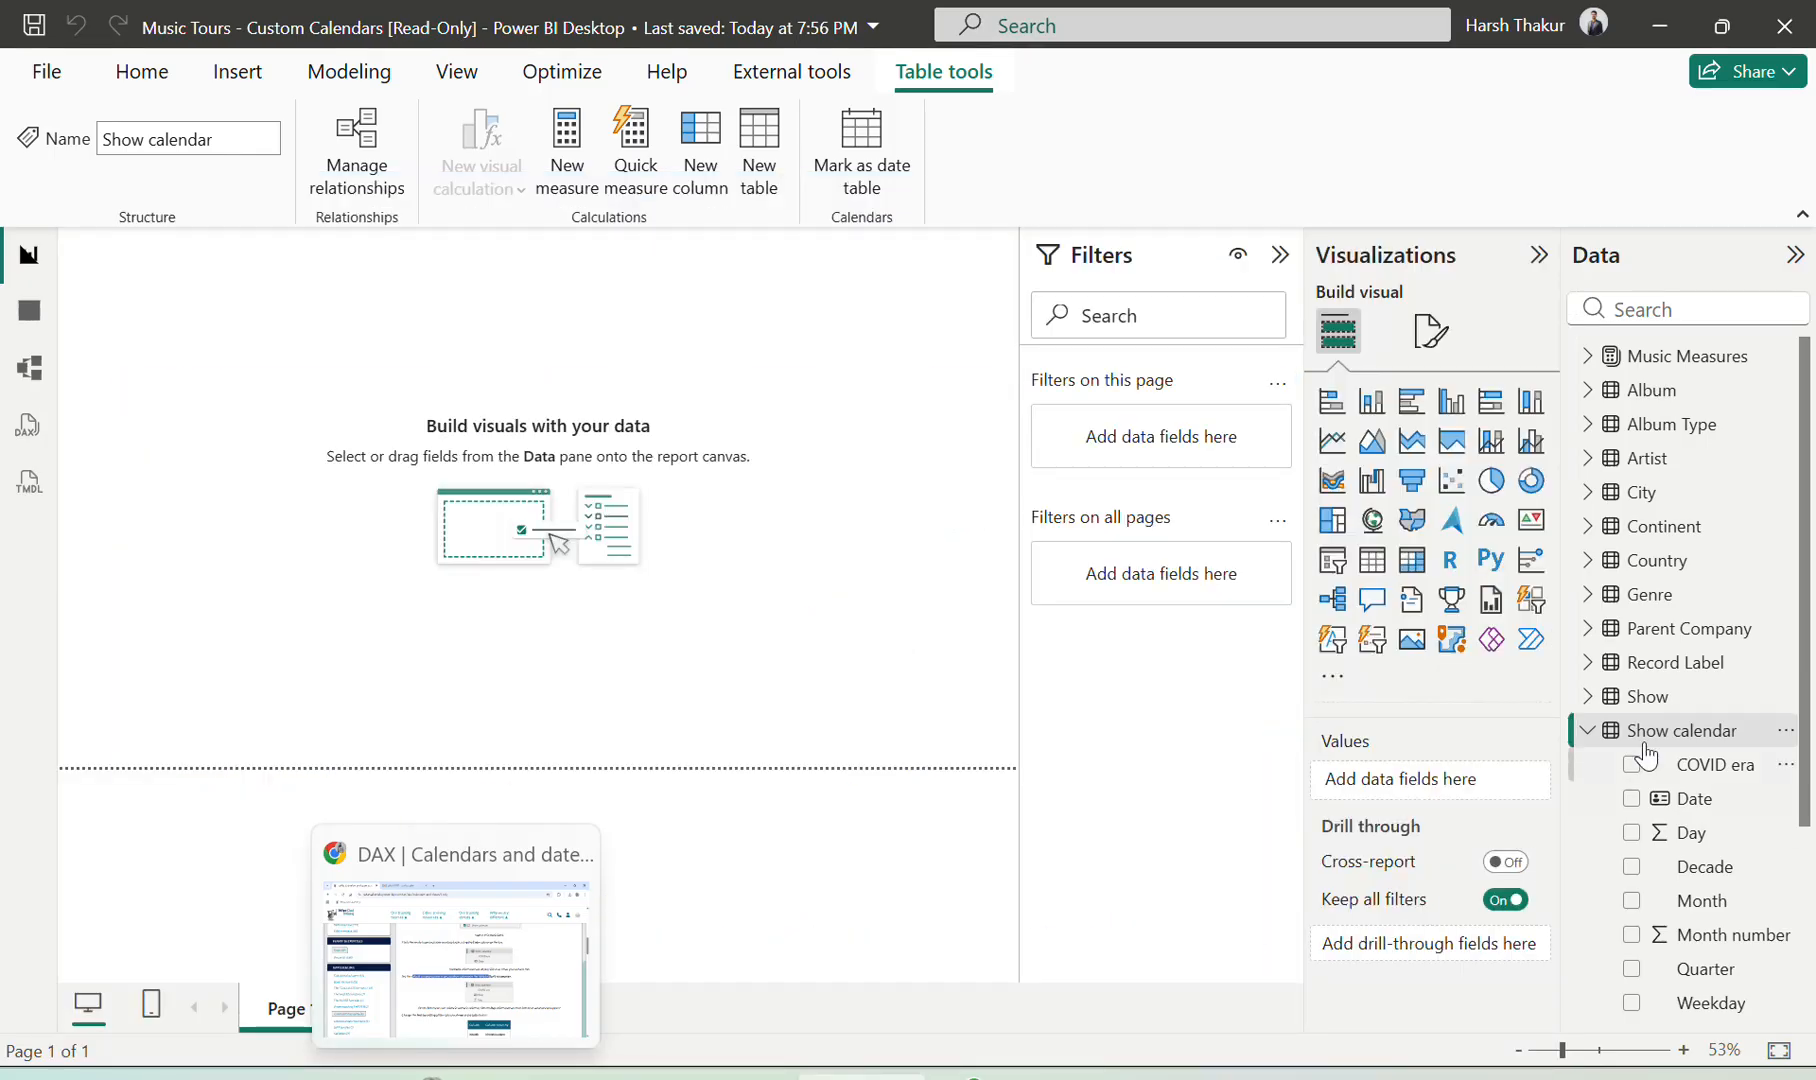
{"action": "left_click", "coordinate": [1786, 735]}
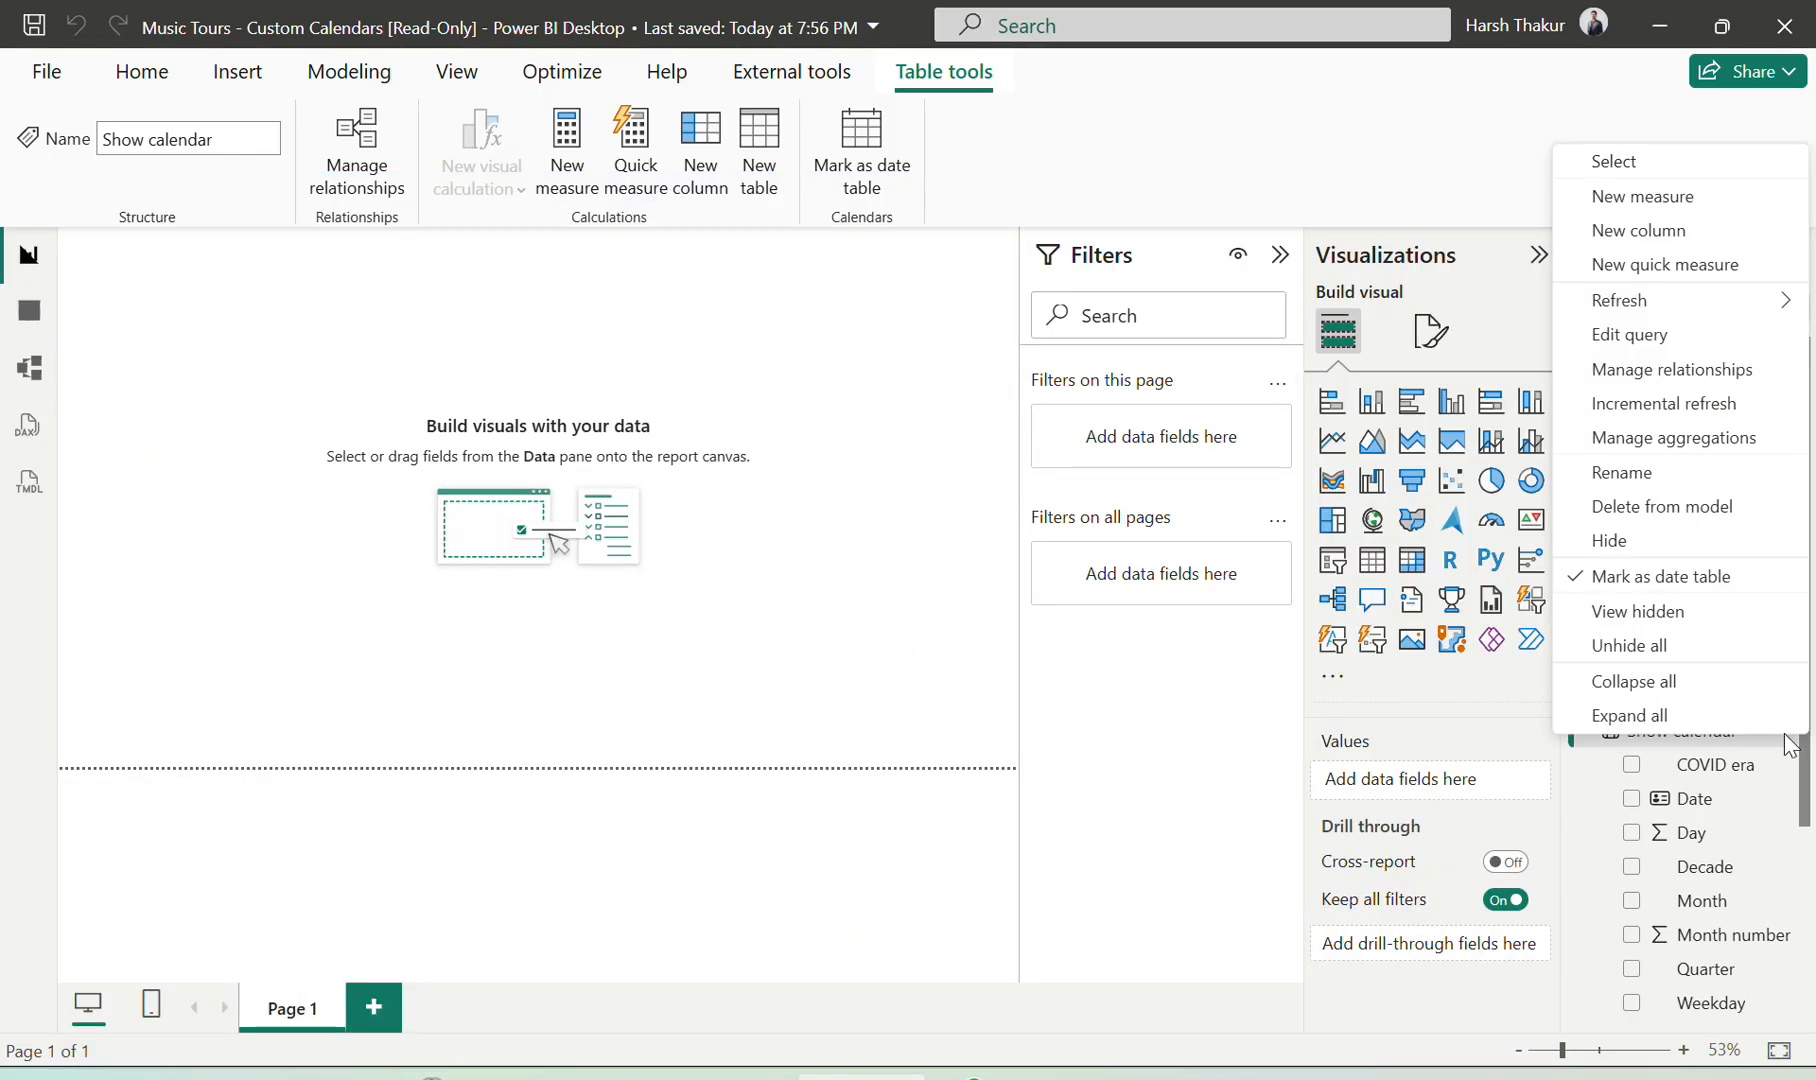
{"action": "left_click", "coordinate": [1752, 795]}
{"action": "left_click", "coordinate": [1715, 770]}
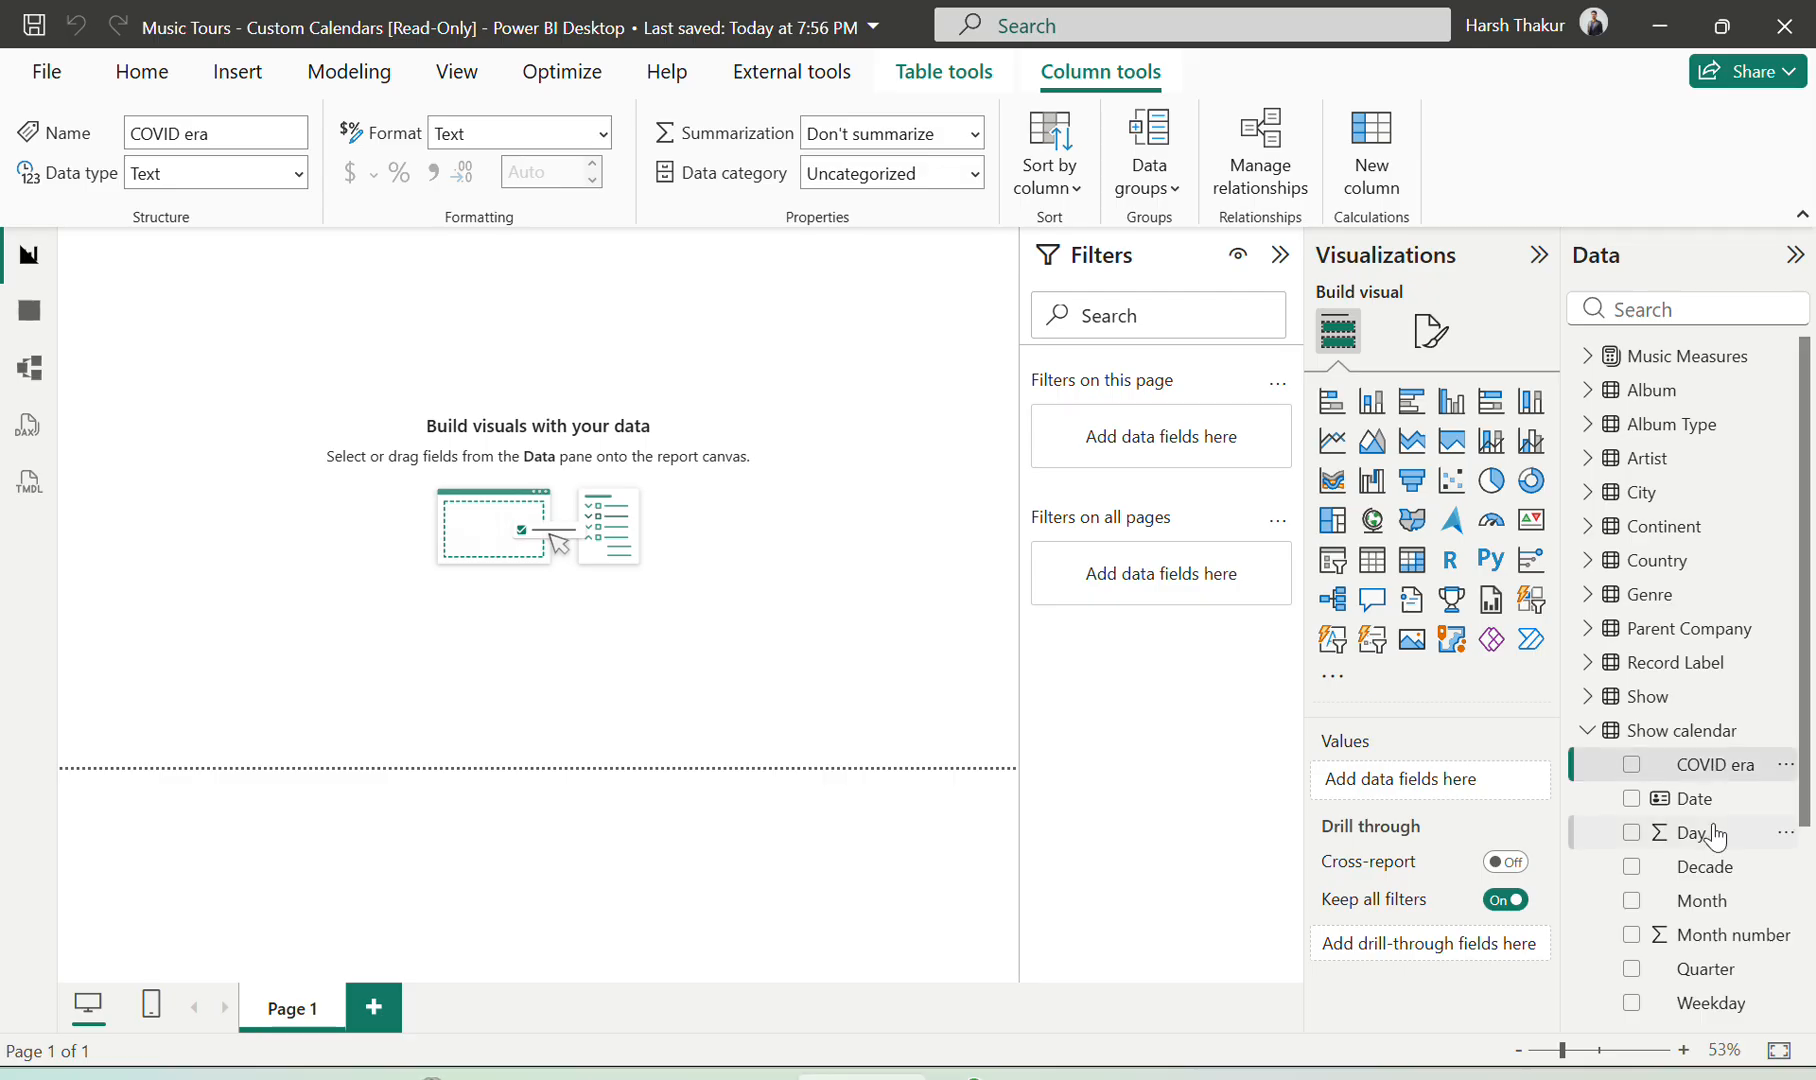
{"action": "left_click", "coordinate": [1712, 833]}
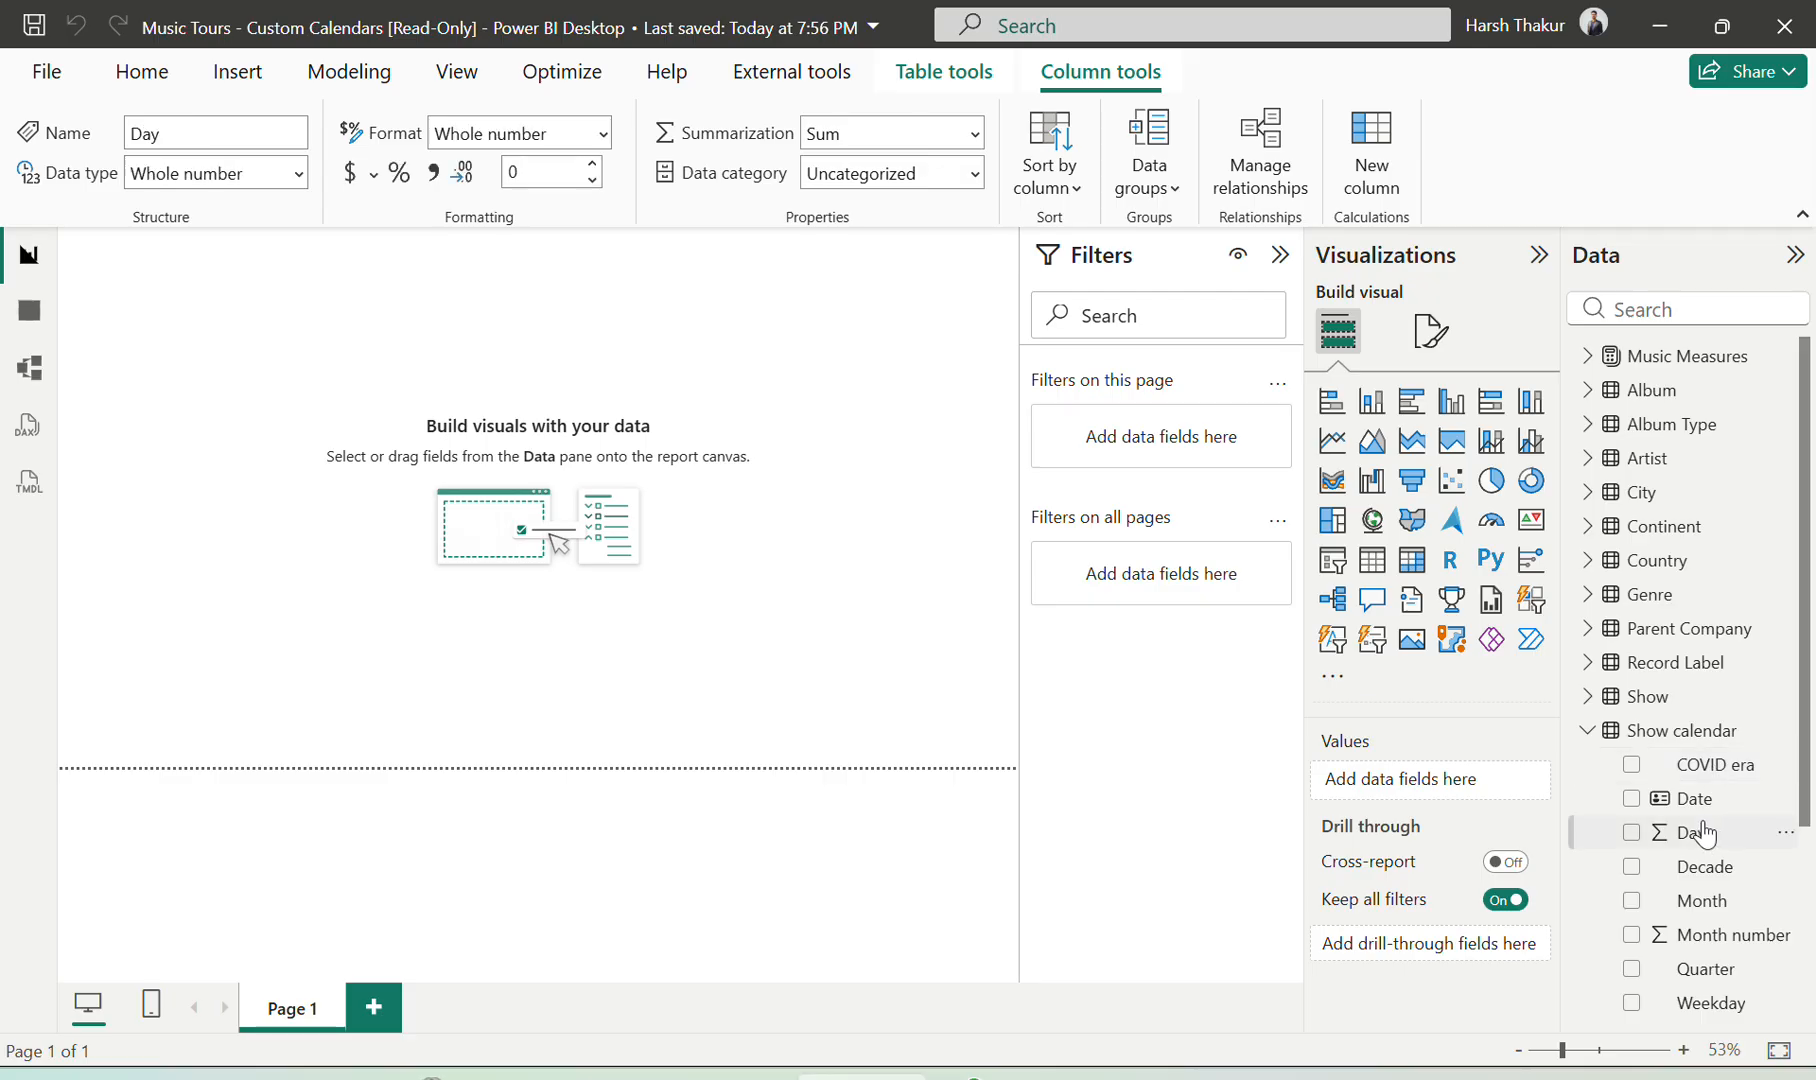
{"action": "left_click", "coordinate": [974, 133]}
{"action": "left_click", "coordinate": [936, 172]}
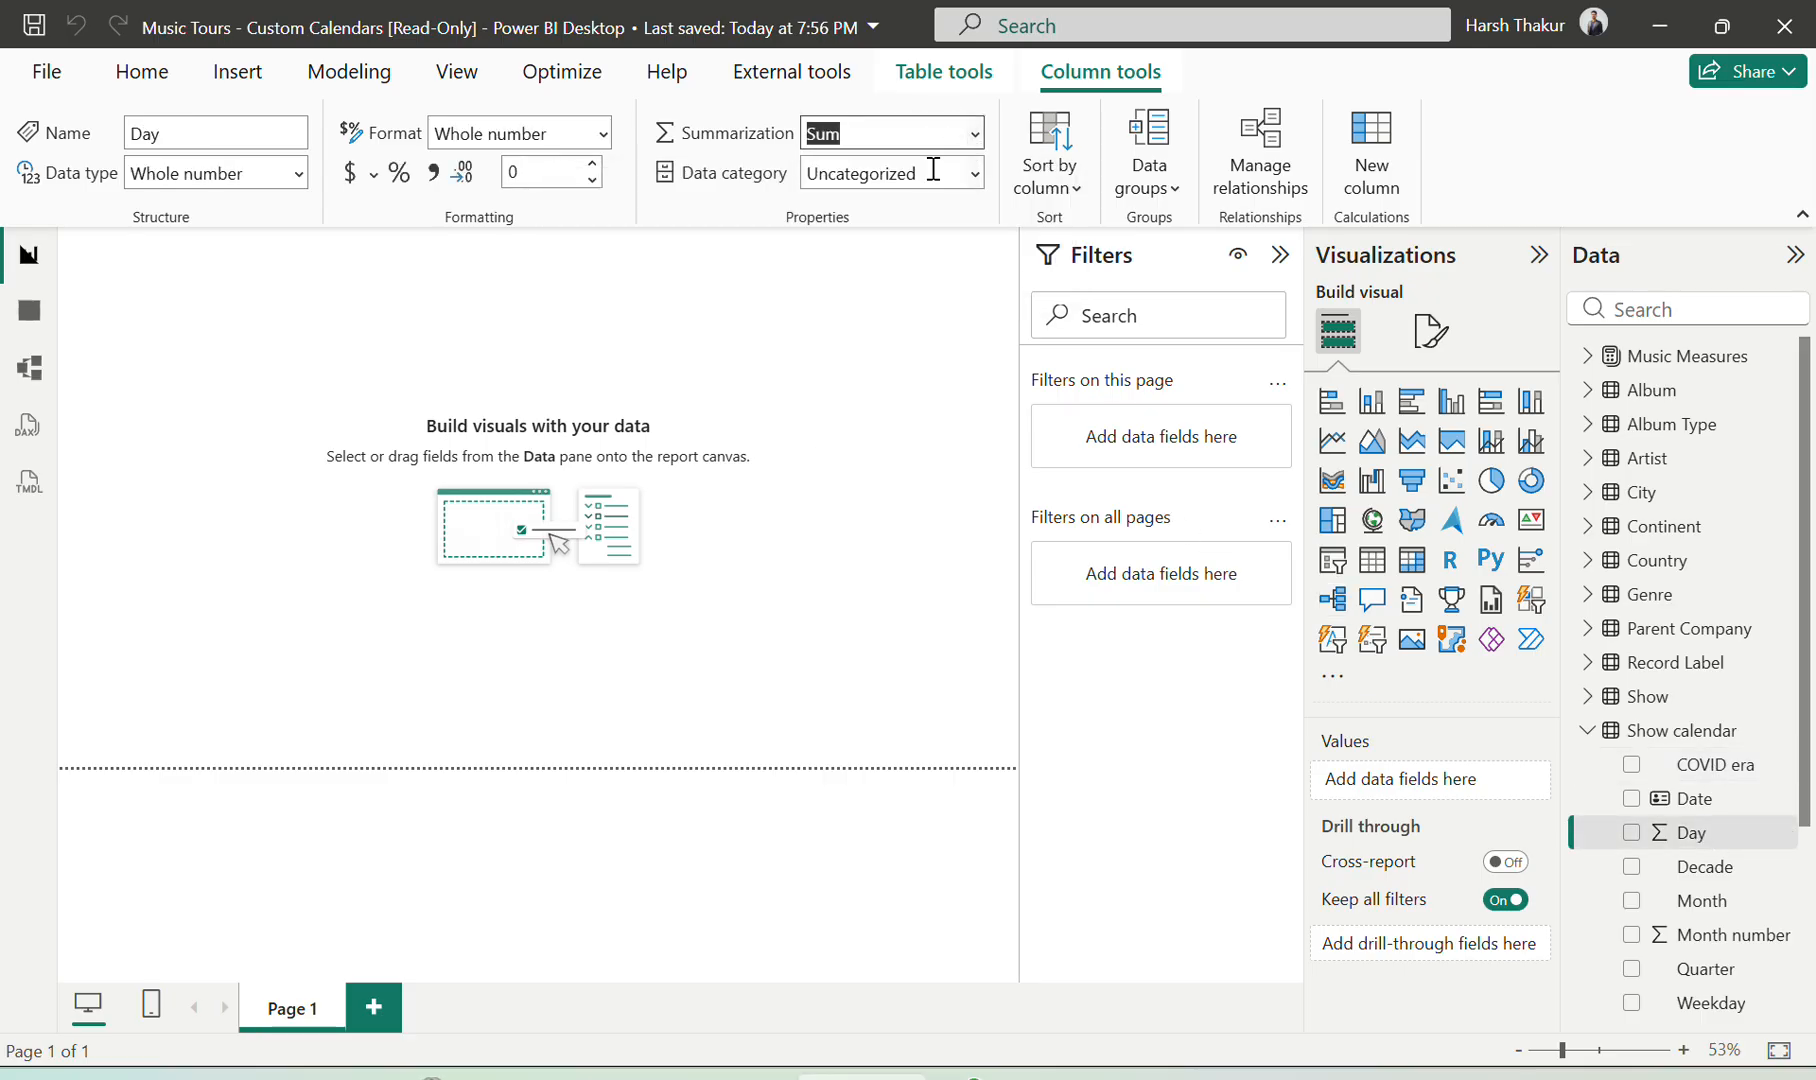
Set the default summarization of the Month number column to Don't summarize
{"action": "left_click", "coordinate": [1712, 938]}
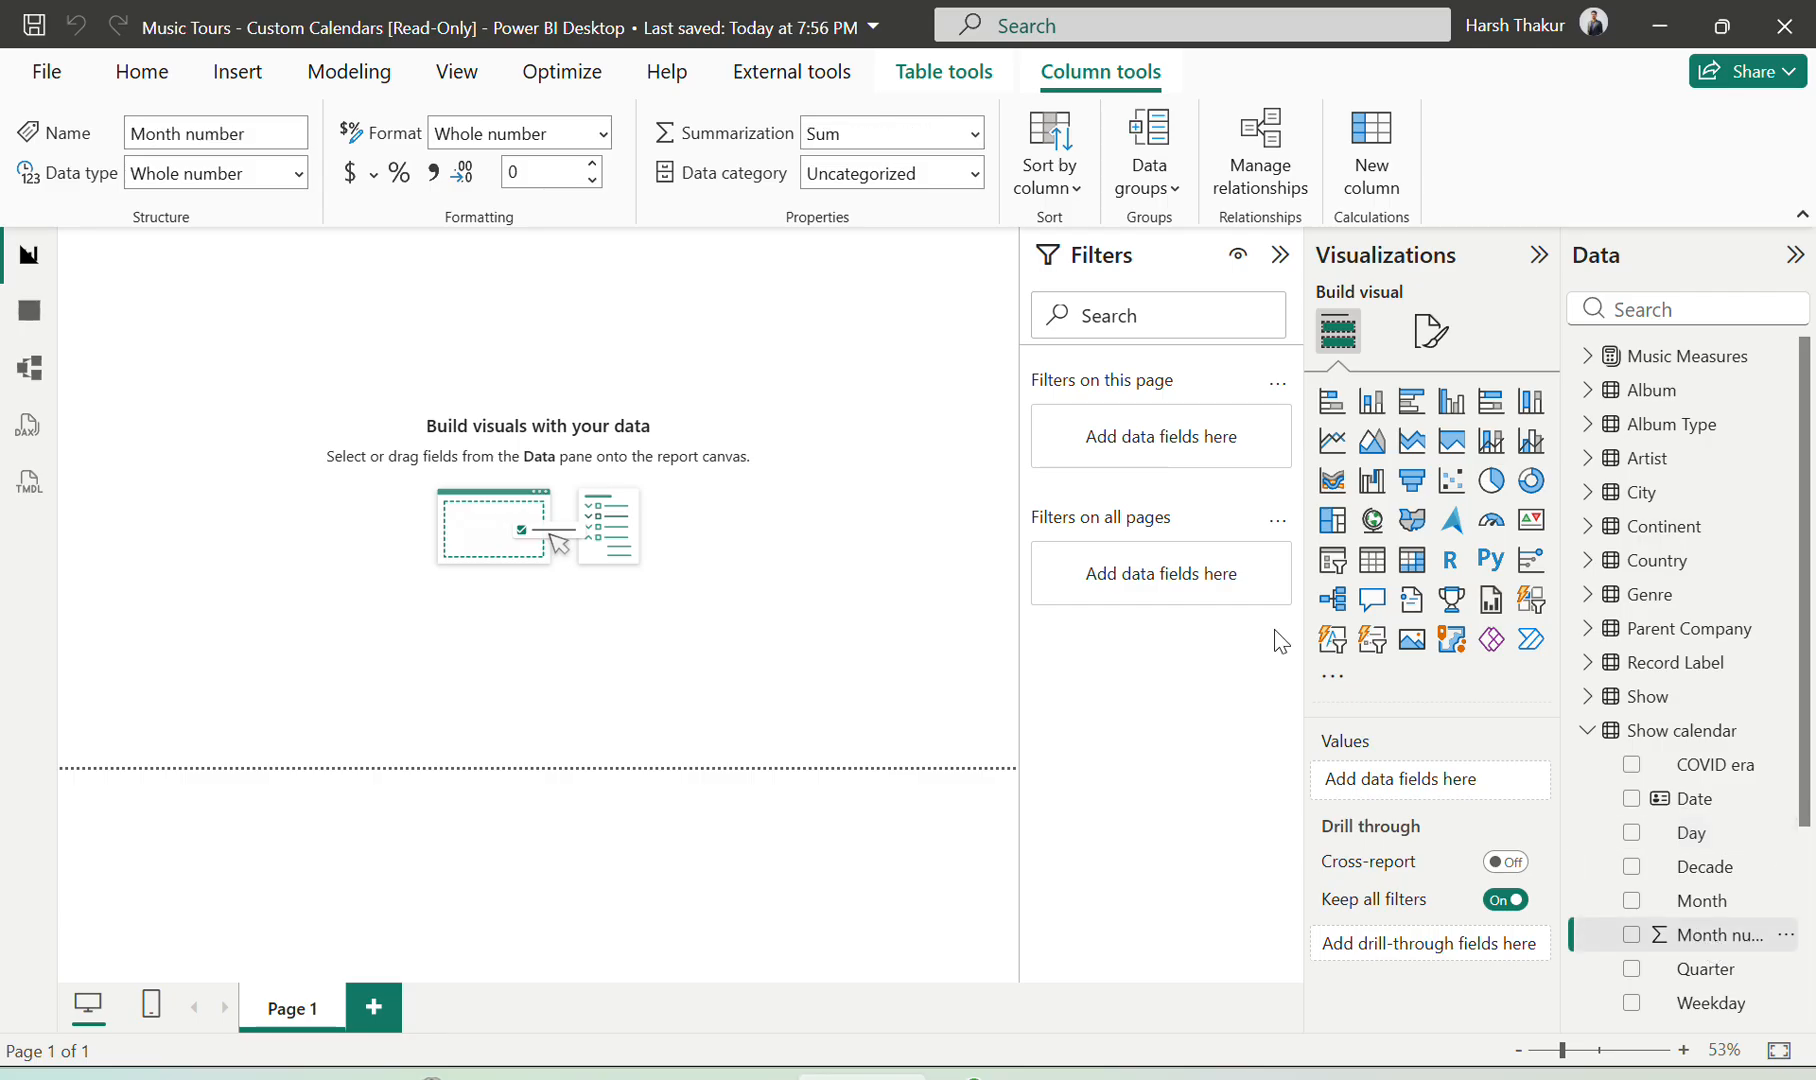
{"action": "left_click", "coordinate": [960, 133]}
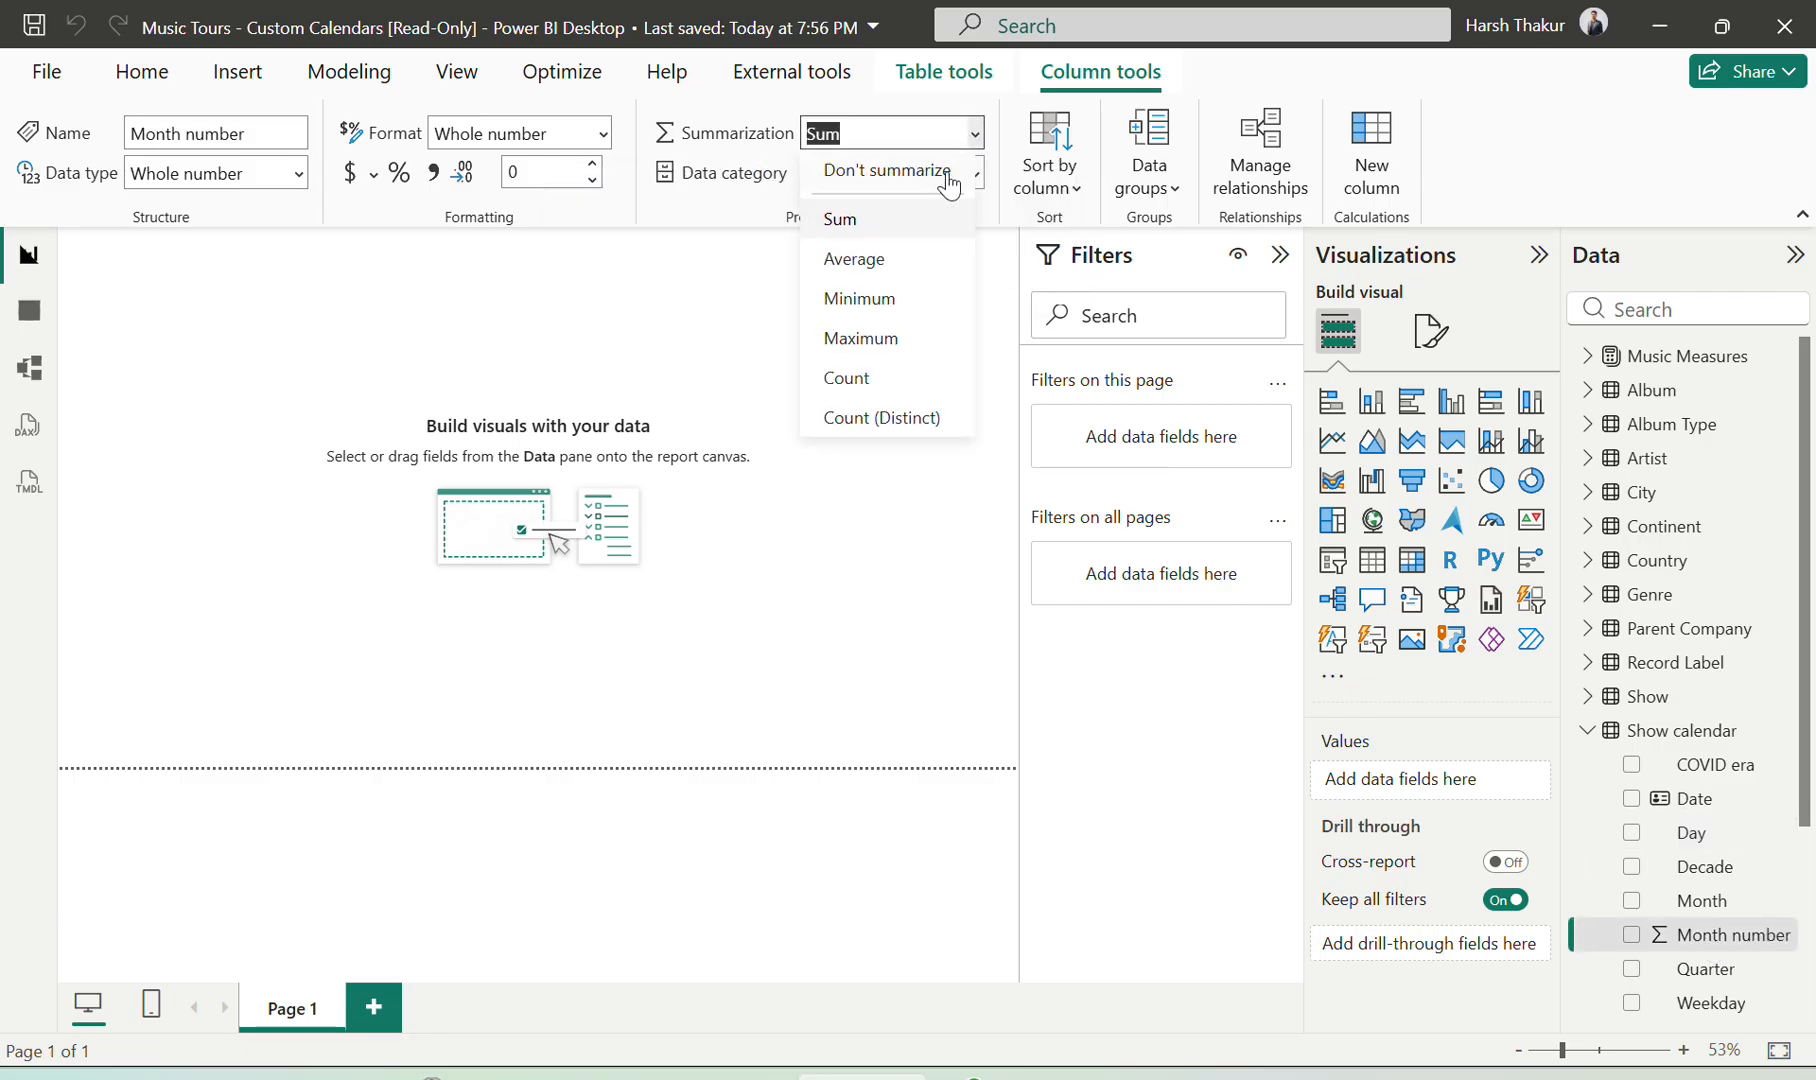
{"action": "left_click", "coordinate": [908, 167]}
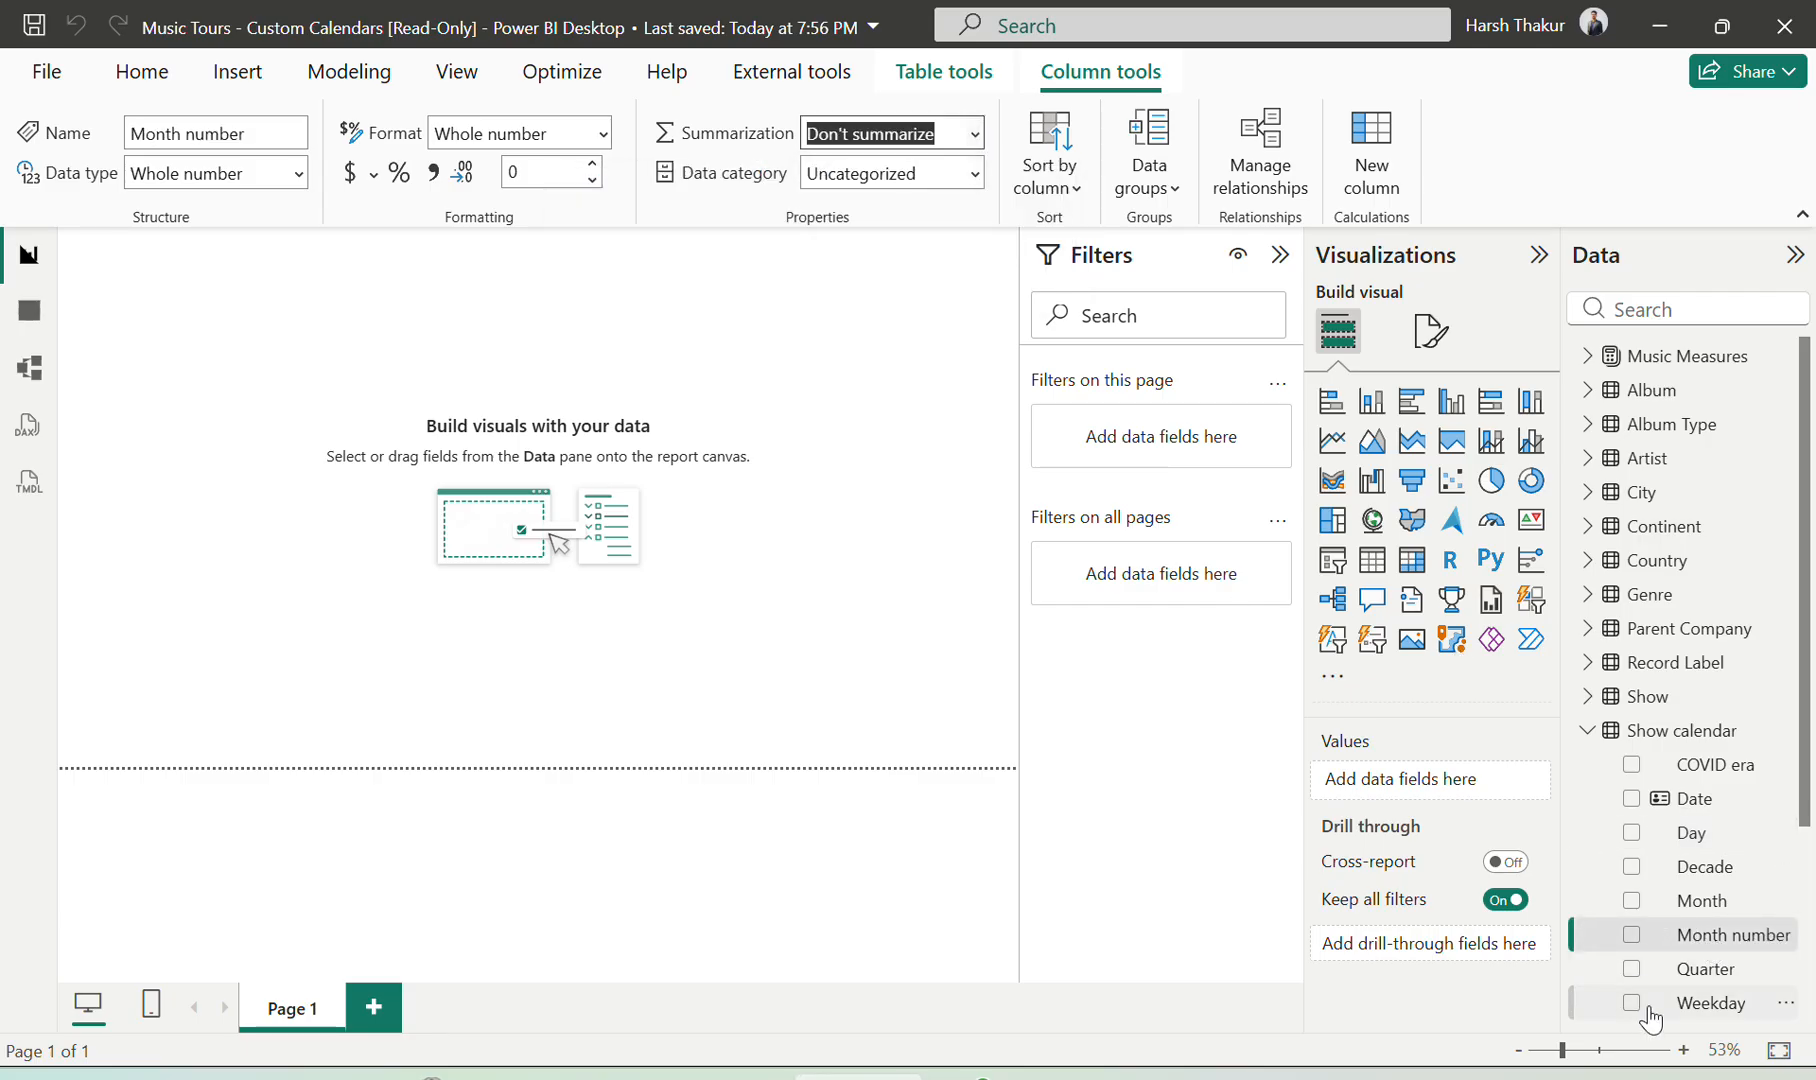
Set the default summarization of the Weekday number column to Don't summarize
{"action": "scroll", "coordinate": [1648, 1015], "scroll_direction": "down", "scroll_amount": 3}
{"action": "left_click", "coordinate": [1697, 766]}
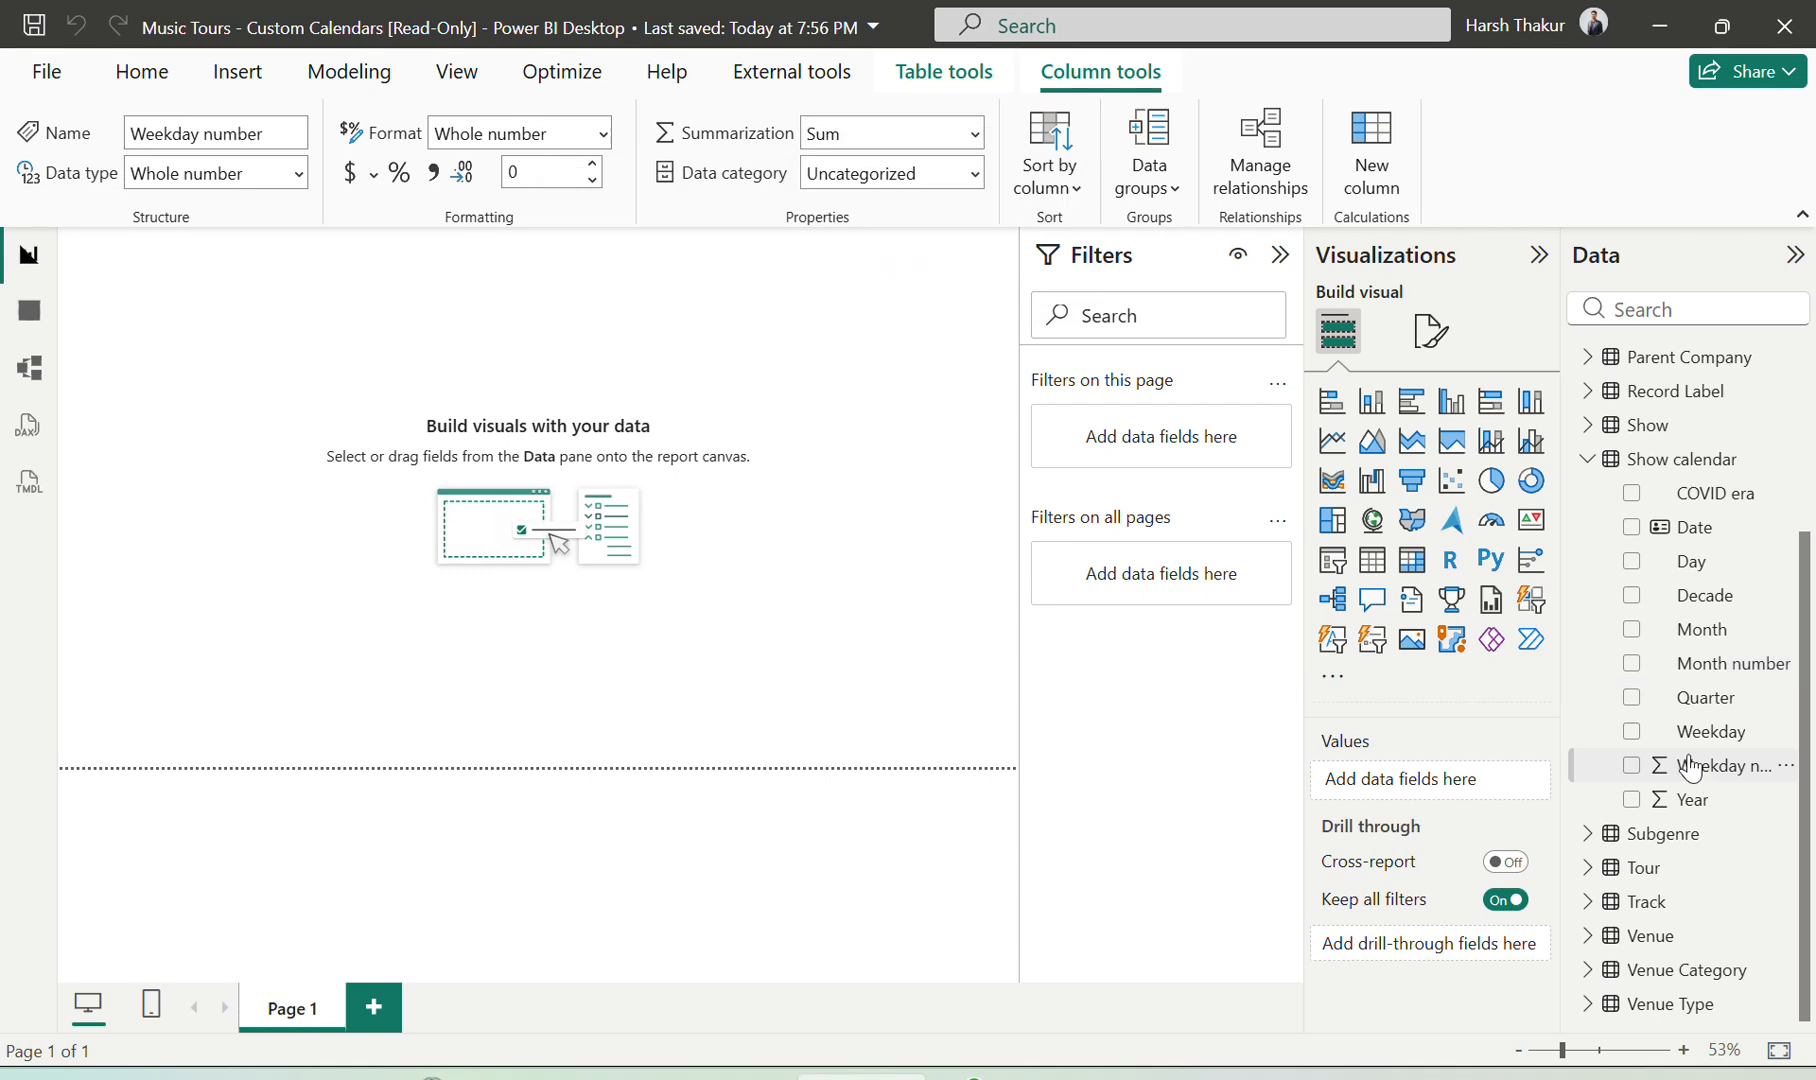
{"action": "left_click", "coordinate": [977, 140]}
{"action": "left_click", "coordinate": [916, 170]}
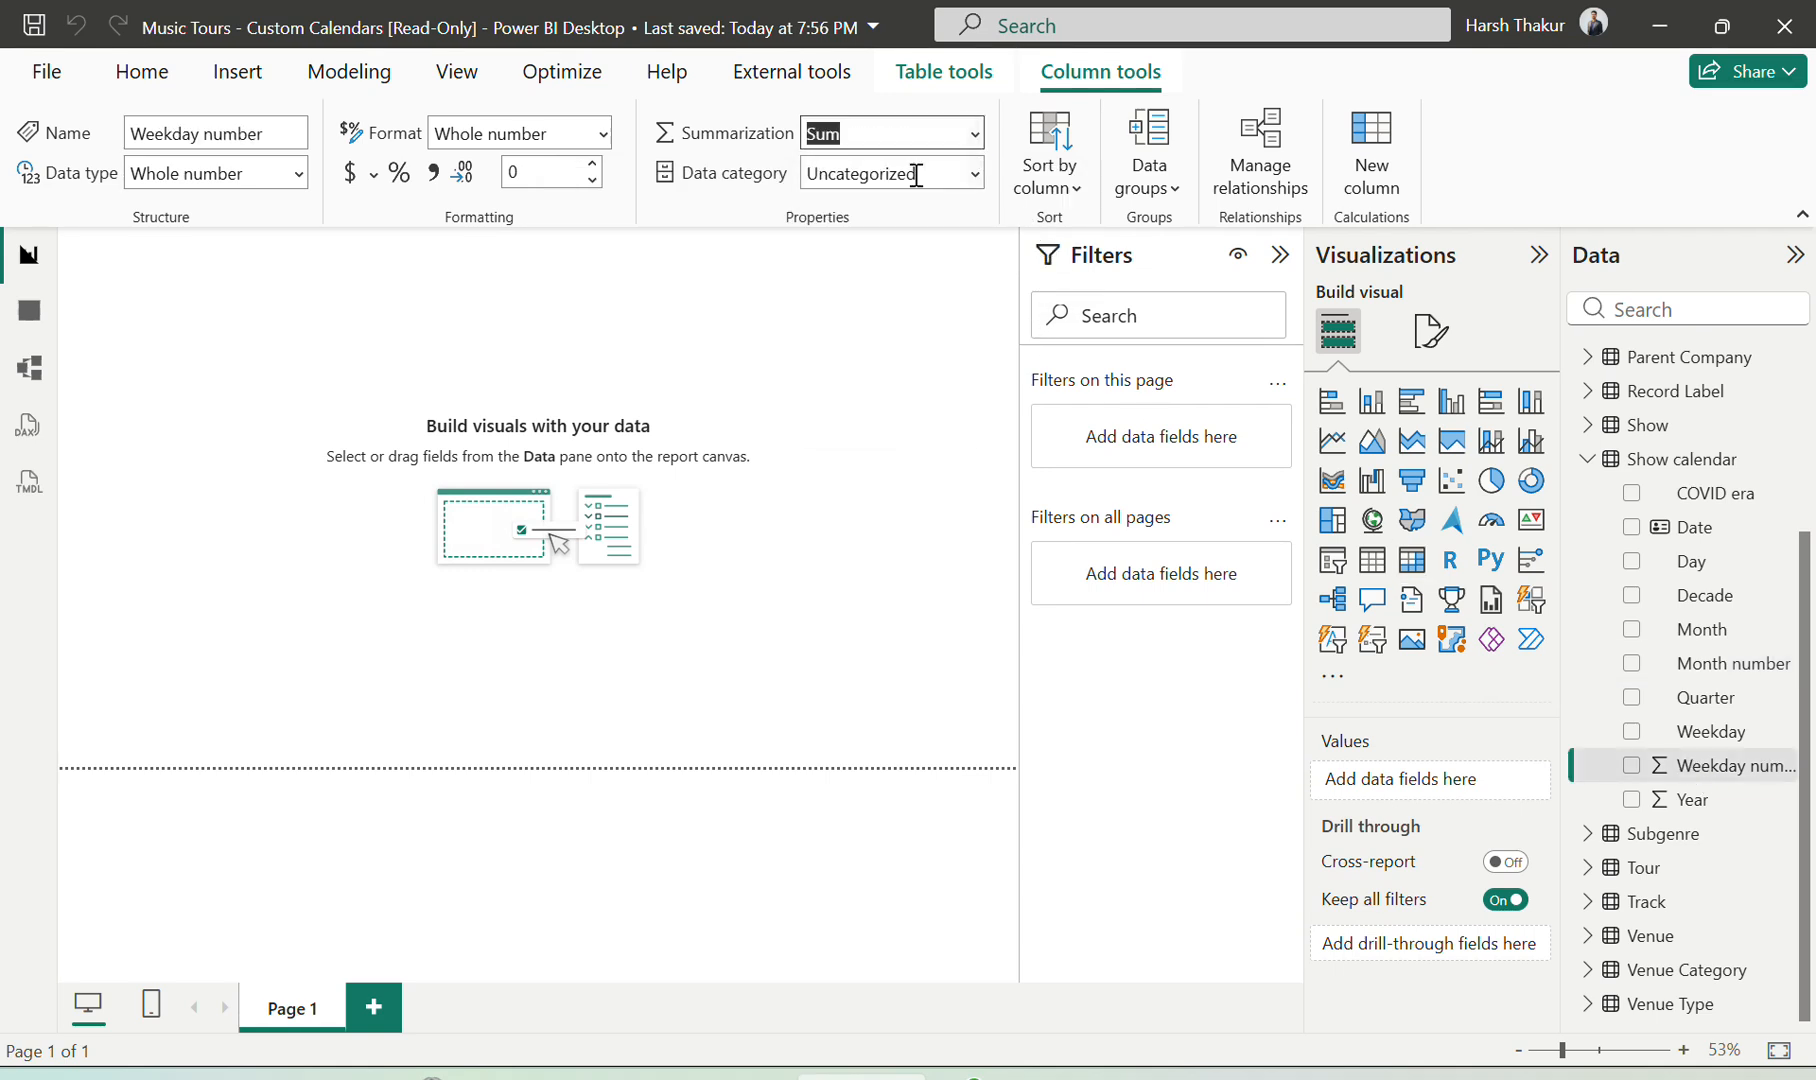
Set the default summarization of the Year column in the Show calendar table to Don't summarize
{"action": "left_click", "coordinate": [1708, 800]}
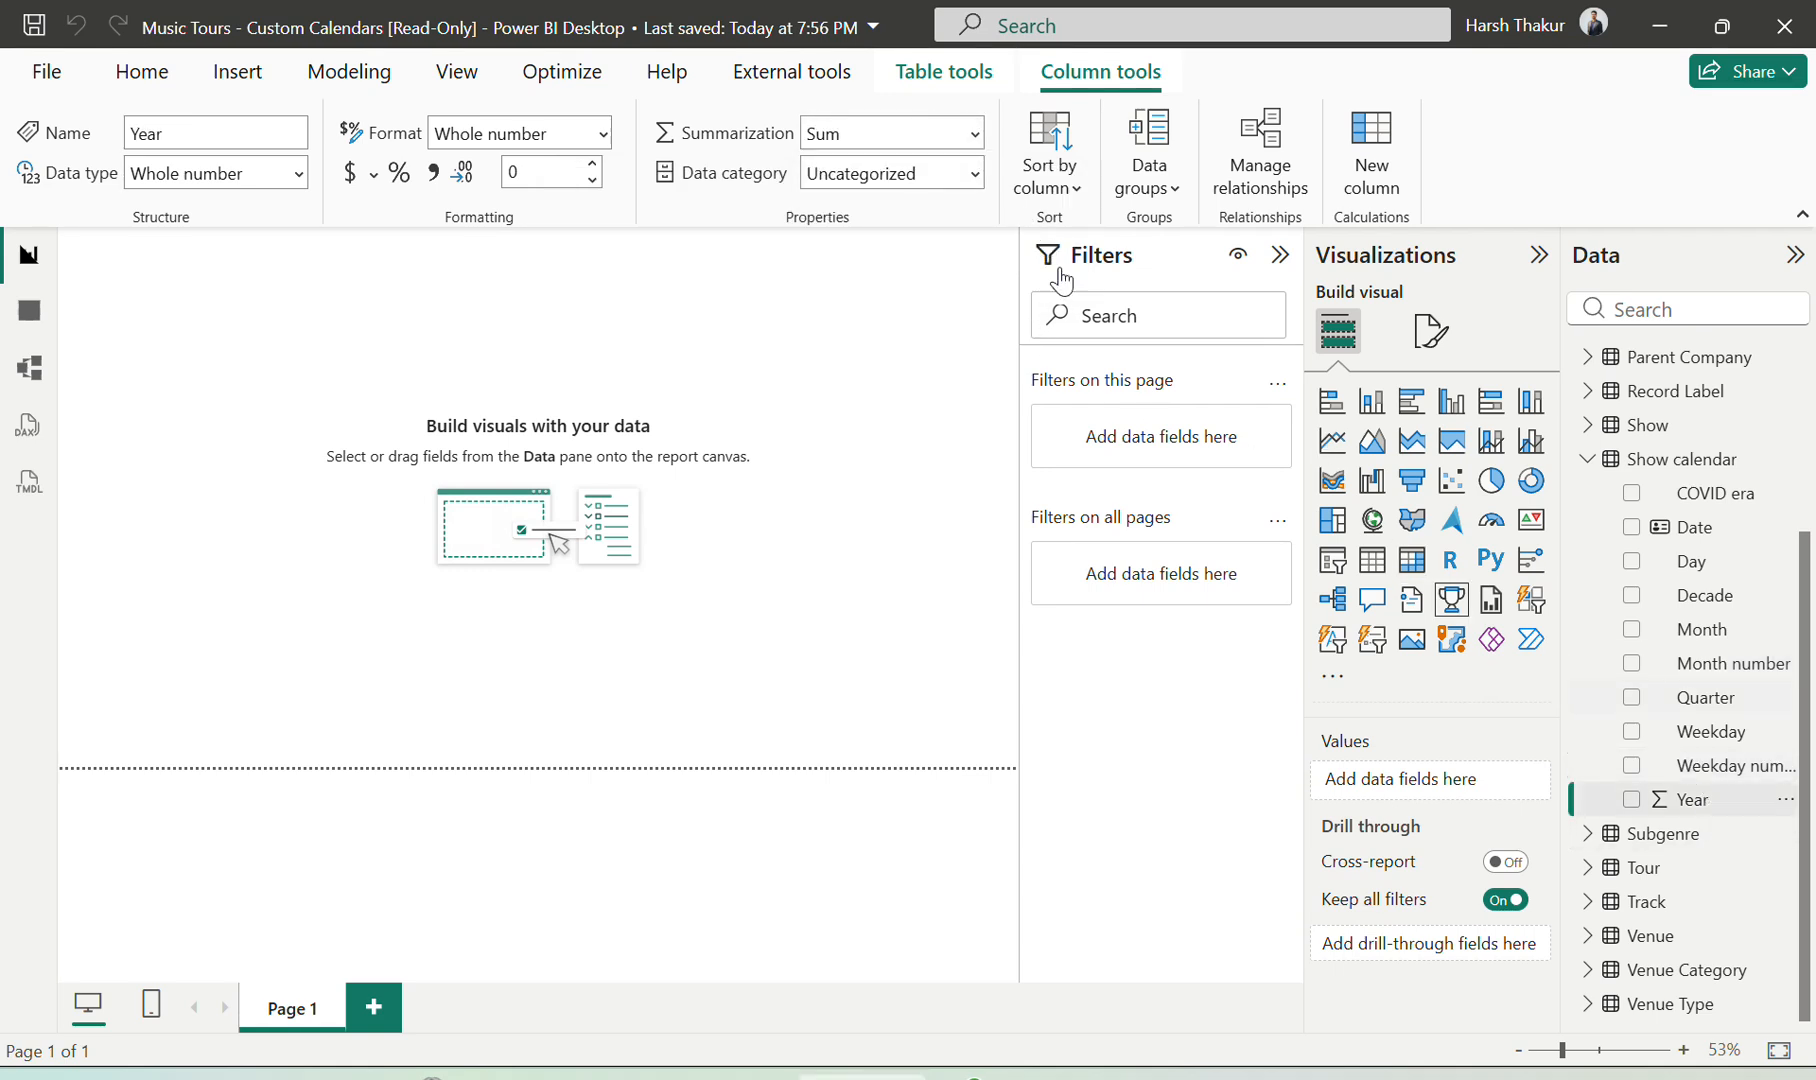
{"action": "left_click", "coordinate": [975, 134]}
{"action": "left_click", "coordinate": [886, 178]}
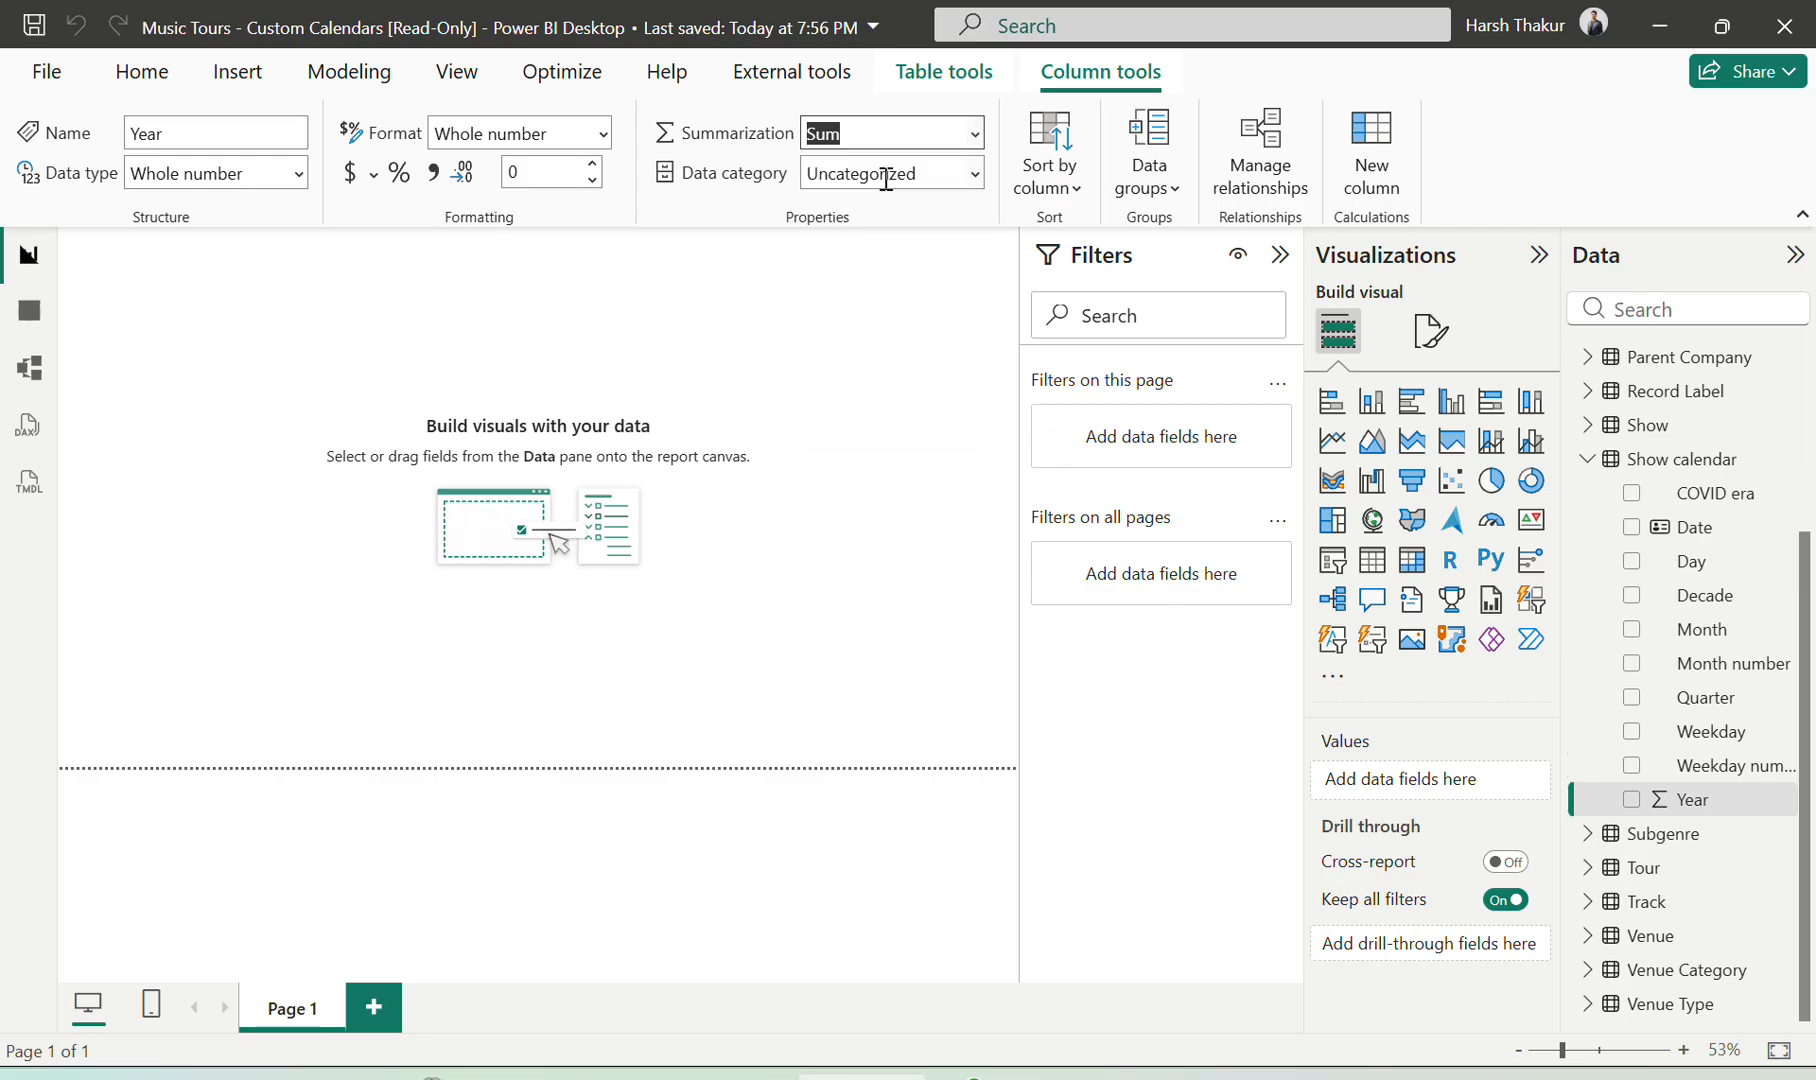
Switch to the browser and read the exercise instruction on the Sort by settings for the Month and Weekday columns
{"action": "left_click", "coordinate": [498, 1068]}
{"action": "scroll", "coordinate": [820, 742], "scroll_direction": "down", "scroll_amount": 2}
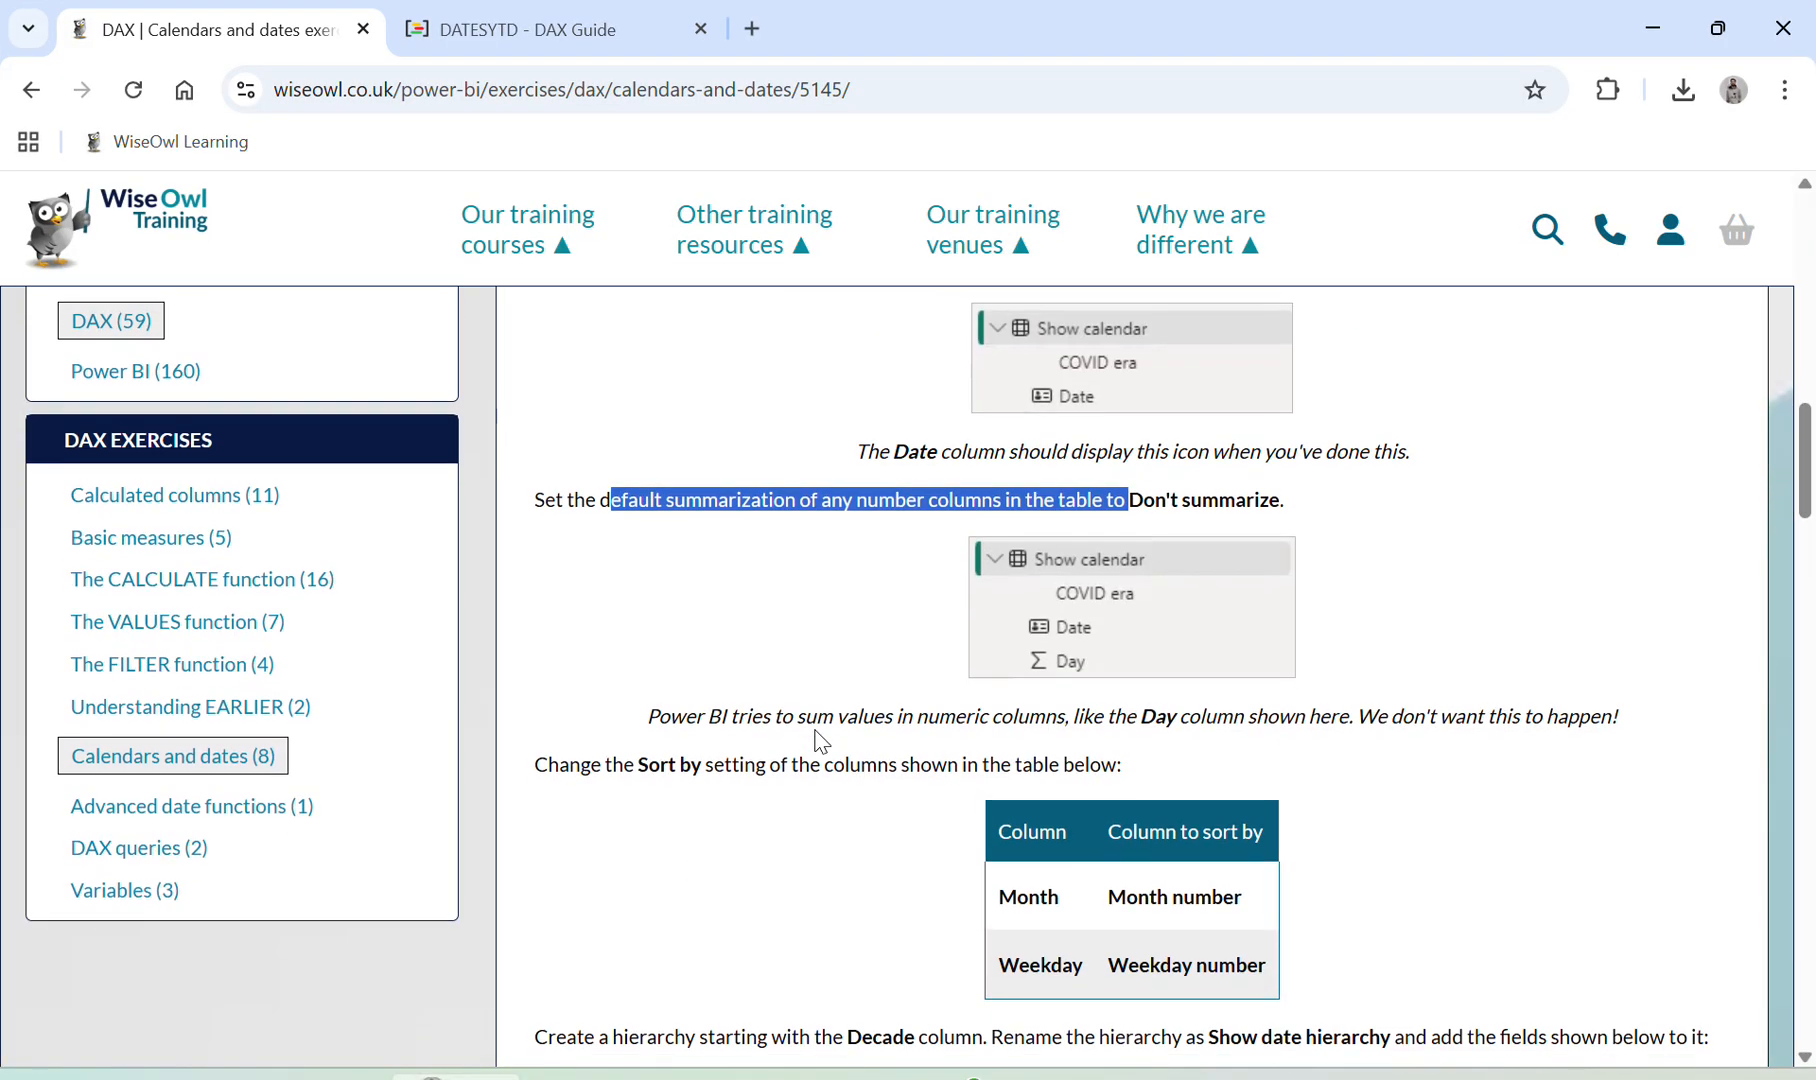
{"action": "scroll", "coordinate": [820, 742], "scroll_direction": "down", "scroll_amount": 1}
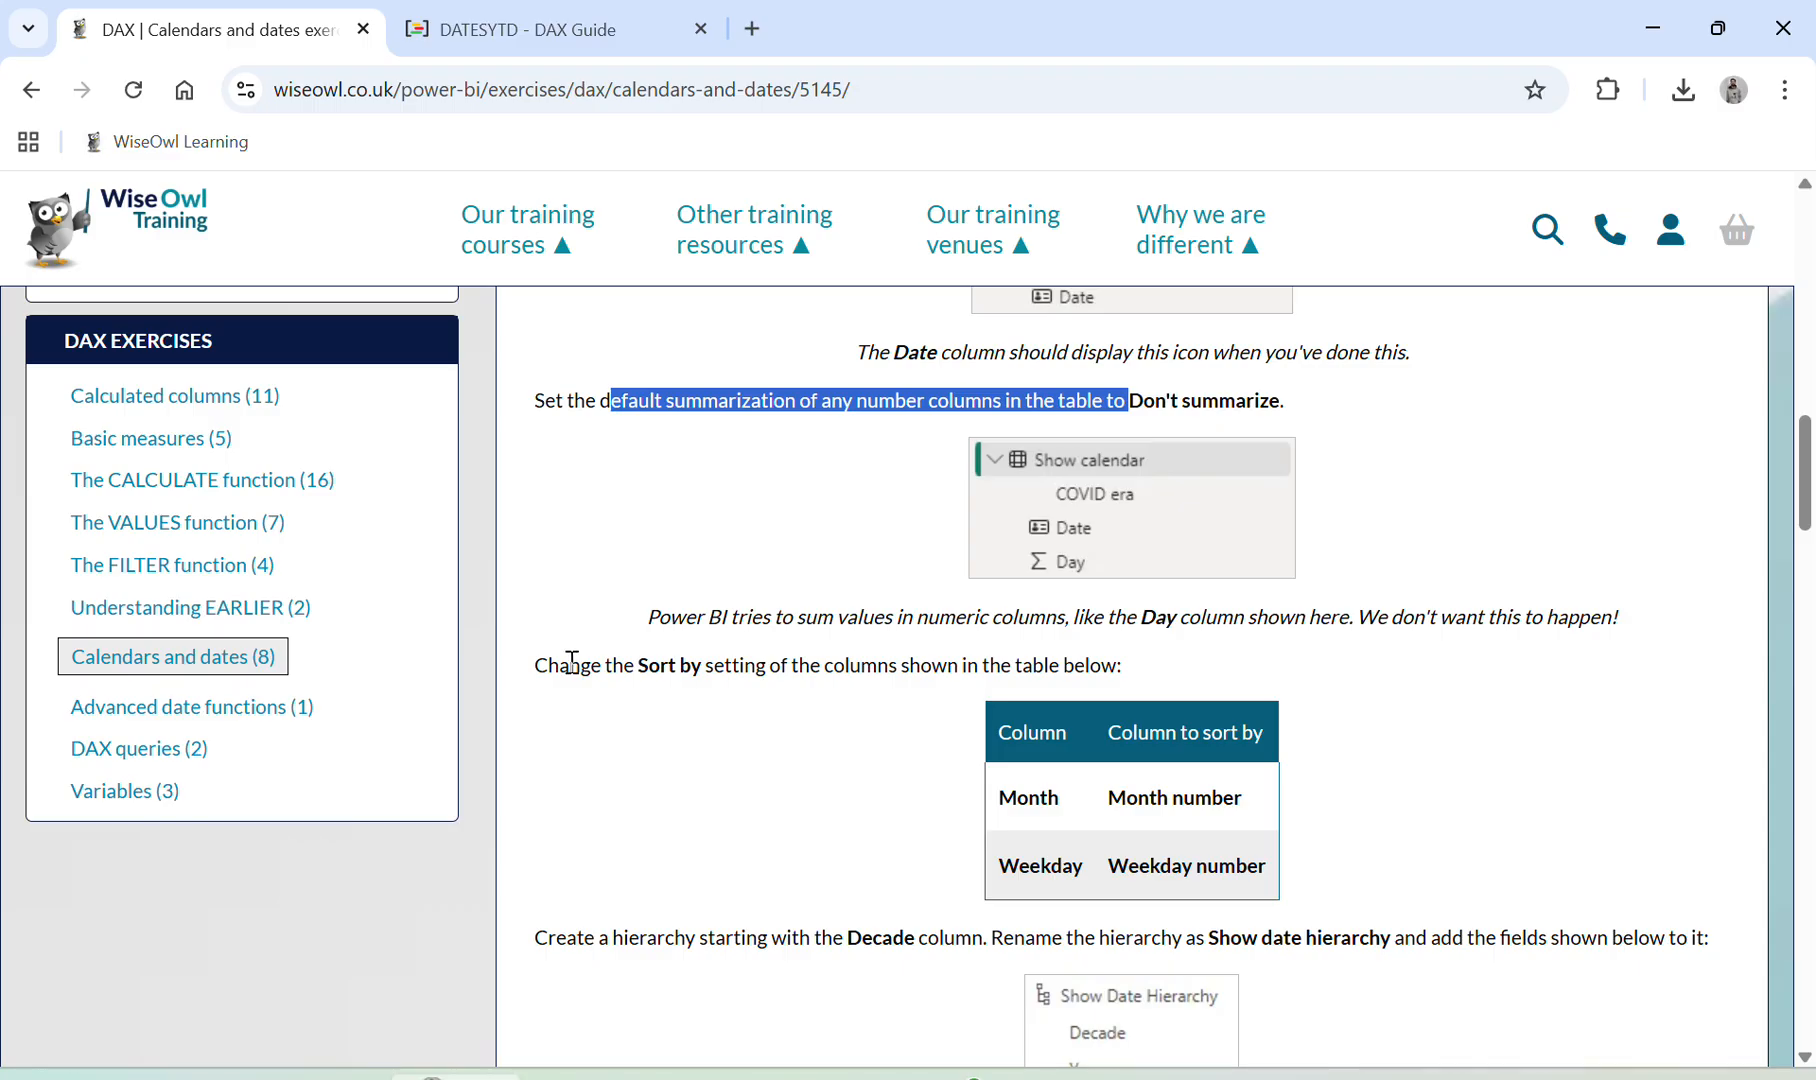
{"action": "left_click_drag", "start_coordinate": [572, 662], "coordinate": [800, 700]}
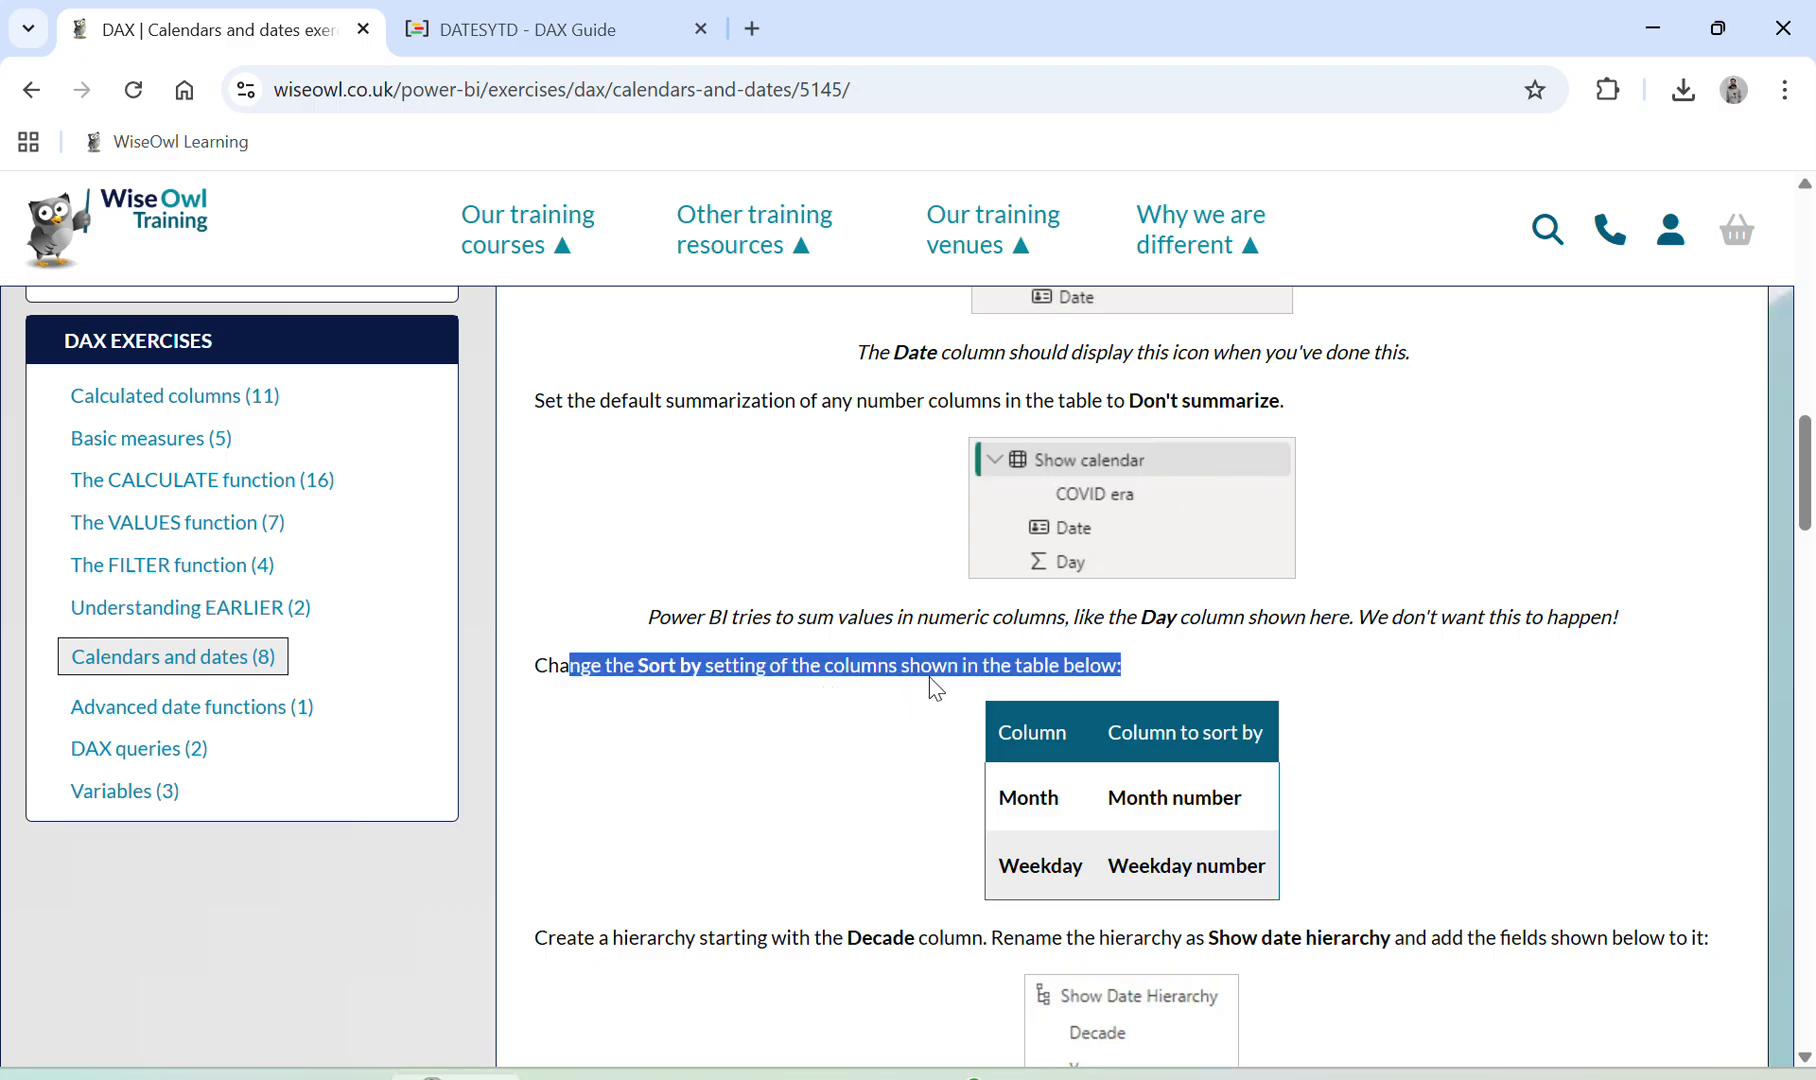
{"action": "left_click_drag", "start_coordinate": [937, 688], "coordinate": [1120, 652]}
{"action": "scroll", "coordinate": [900, 858], "scroll_direction": "down", "scroll_amount": 2}
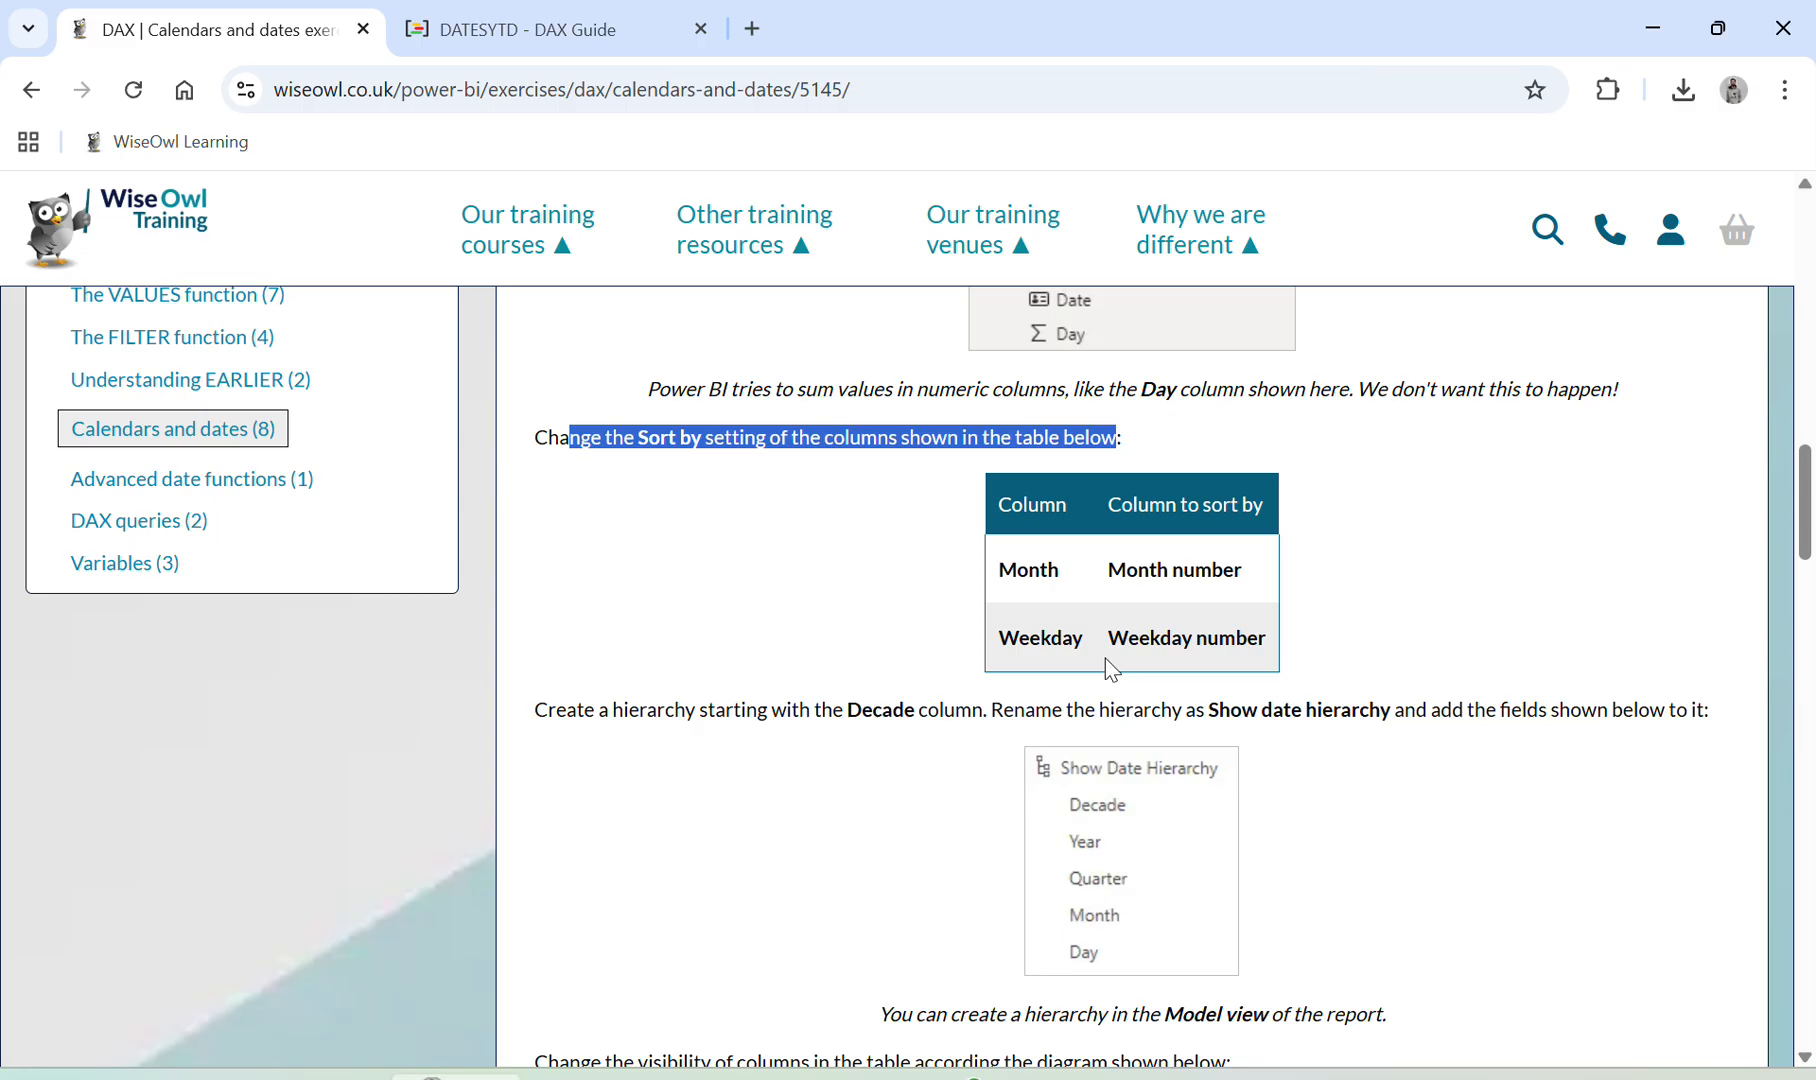
Switch to Power BI Desktop, display the Show calendar table in Table view and set its Month column to sort by Month number
{"action": "left_click", "coordinate": [862, 1078]}
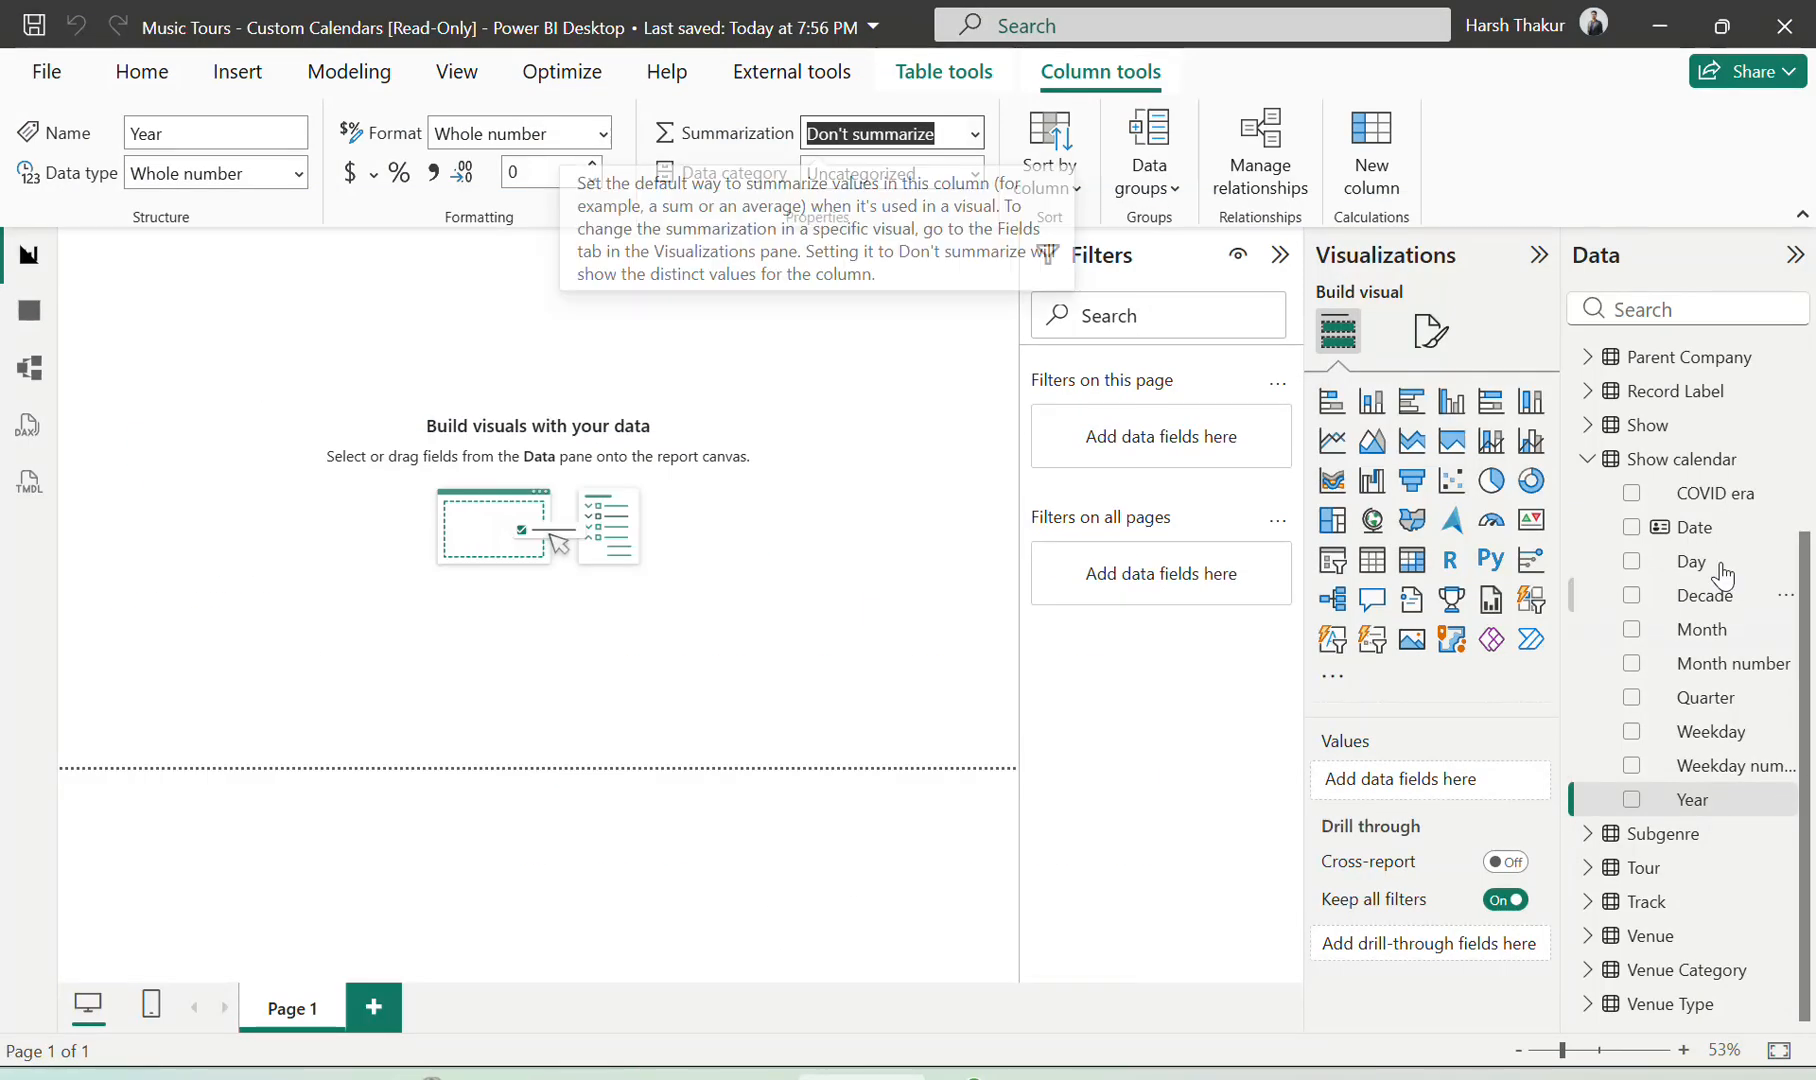
{"action": "left_click", "coordinate": [1632, 478]}
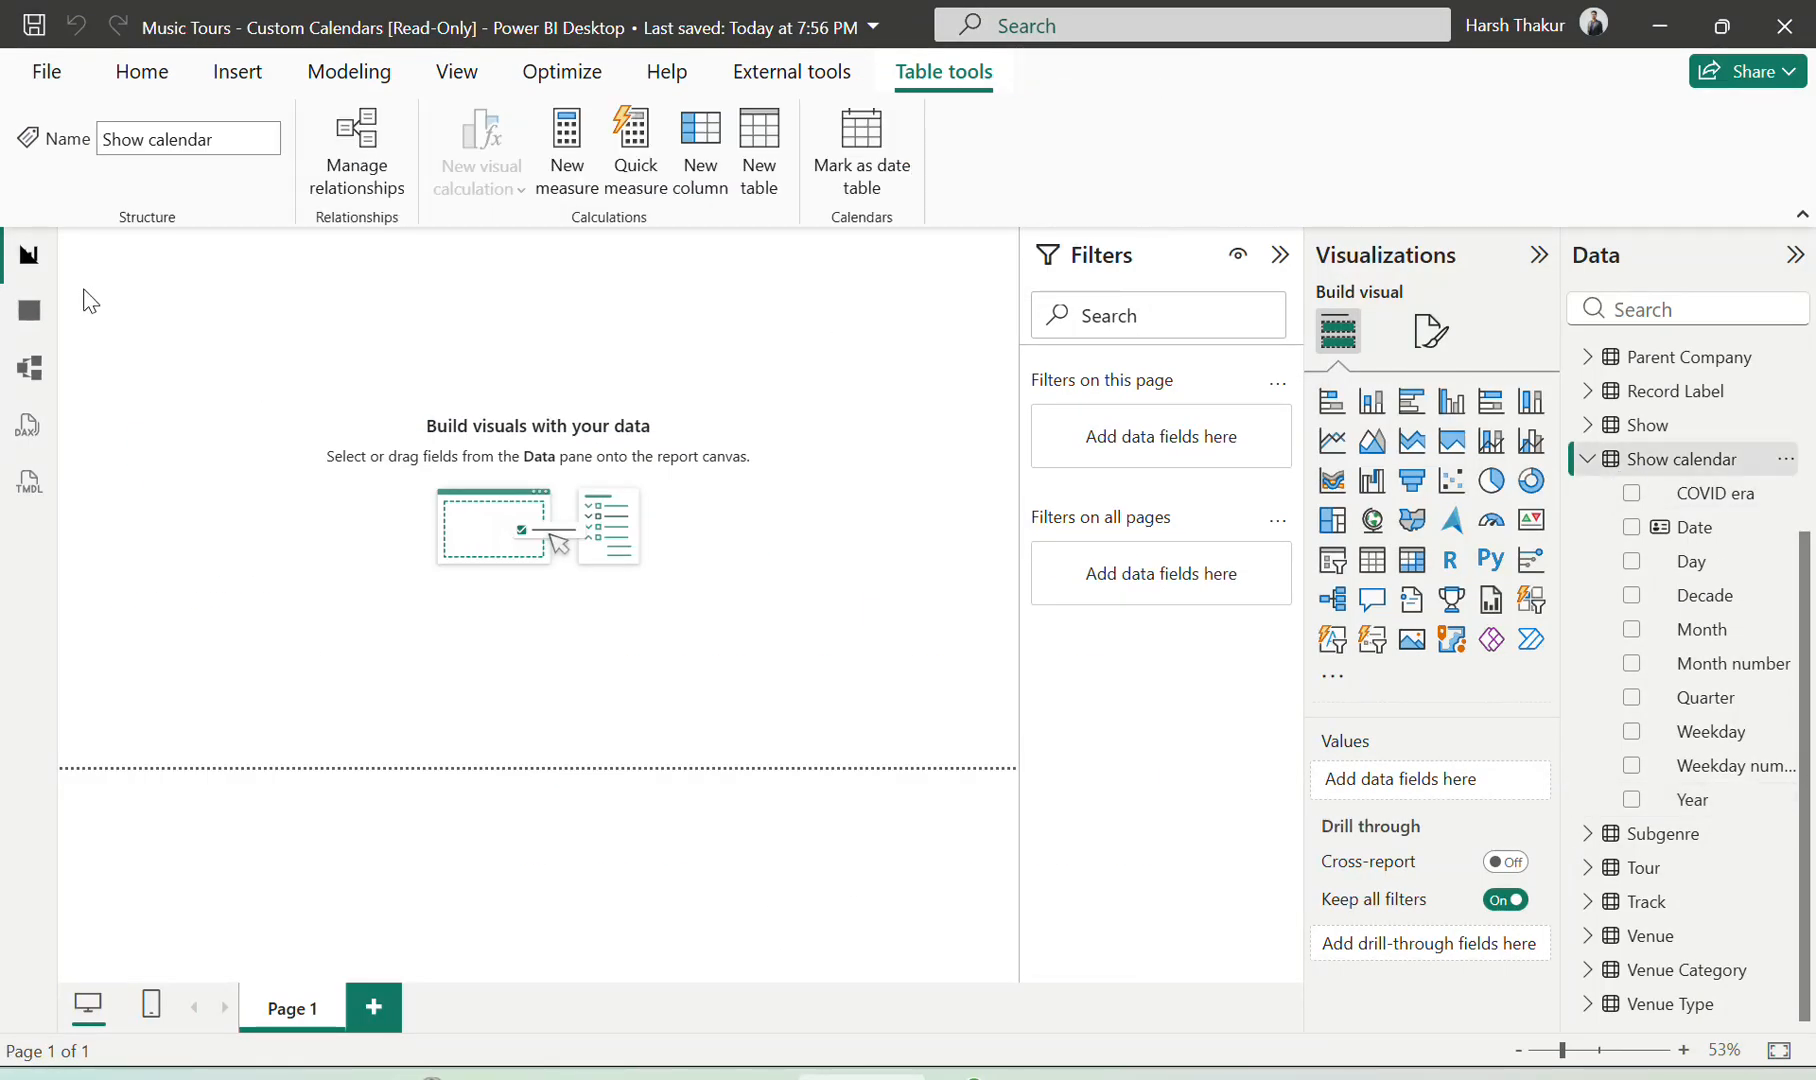
{"action": "left_click", "coordinate": [29, 310]}
{"action": "left_click", "coordinate": [1597, 730]}
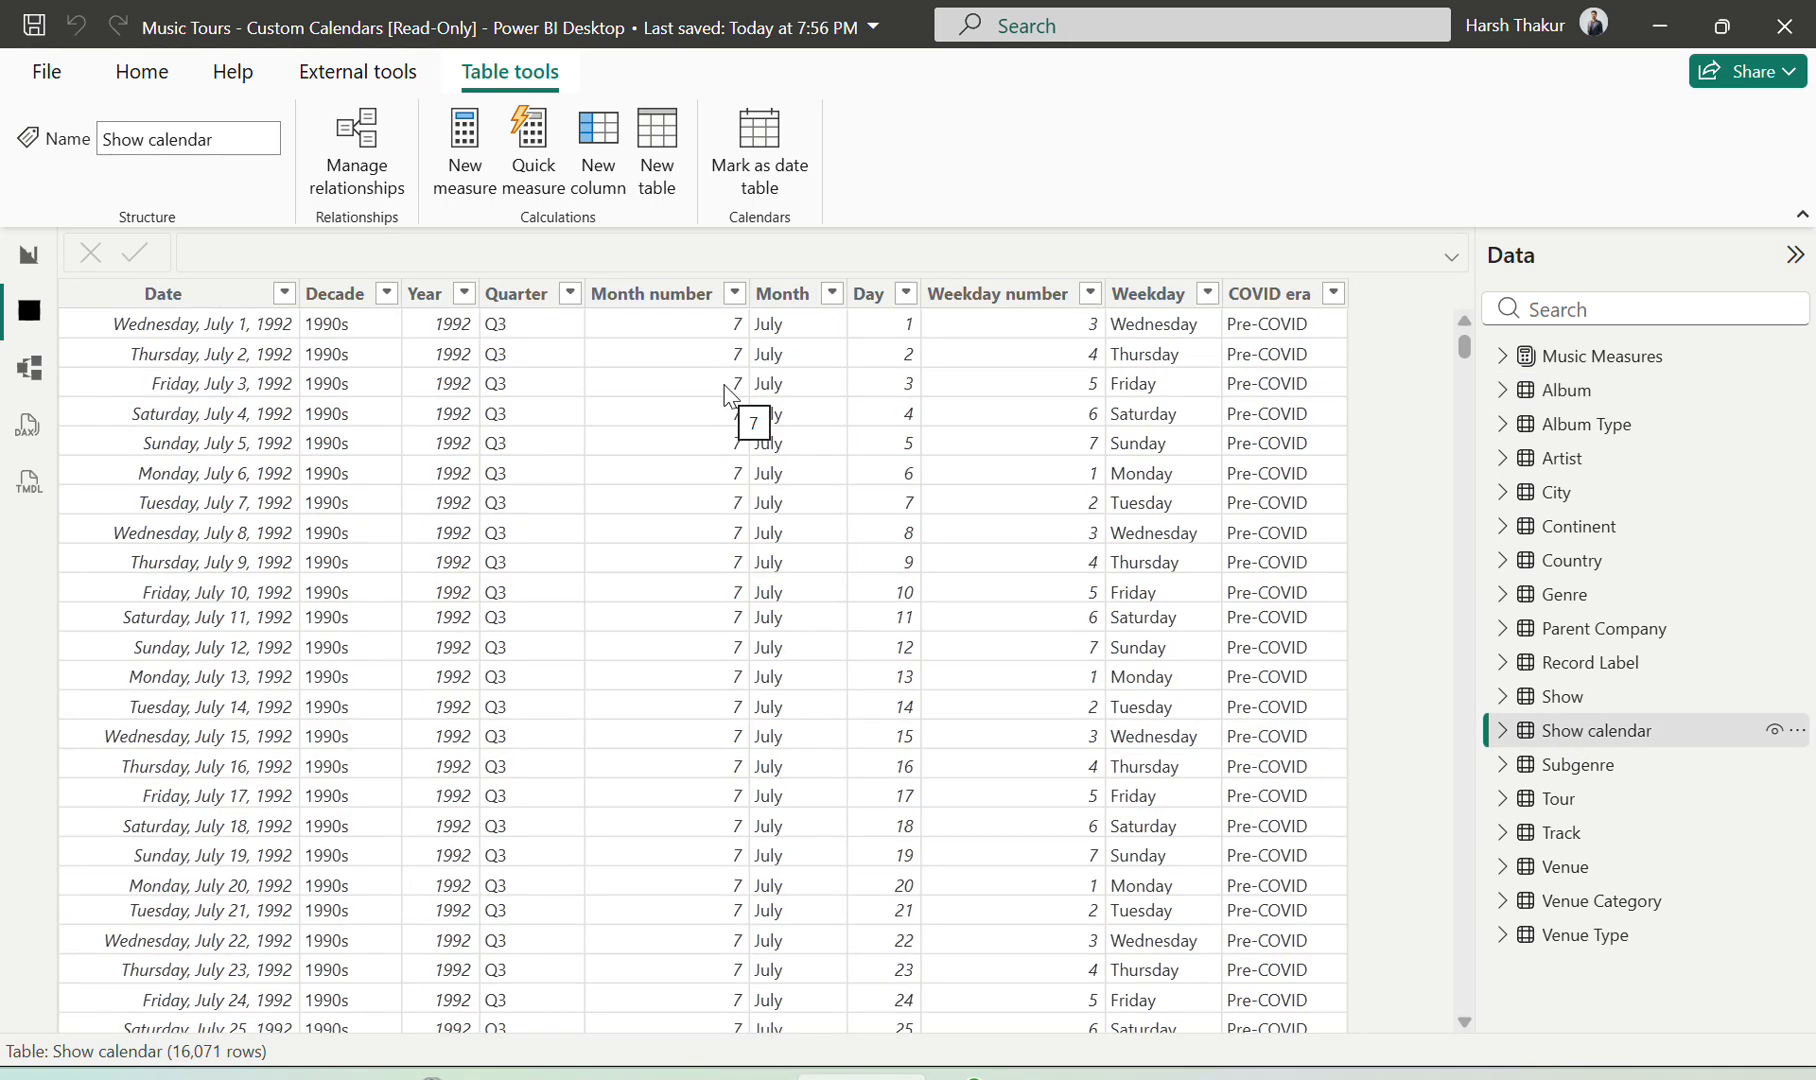
{"action": "left_click", "coordinate": [782, 293]}
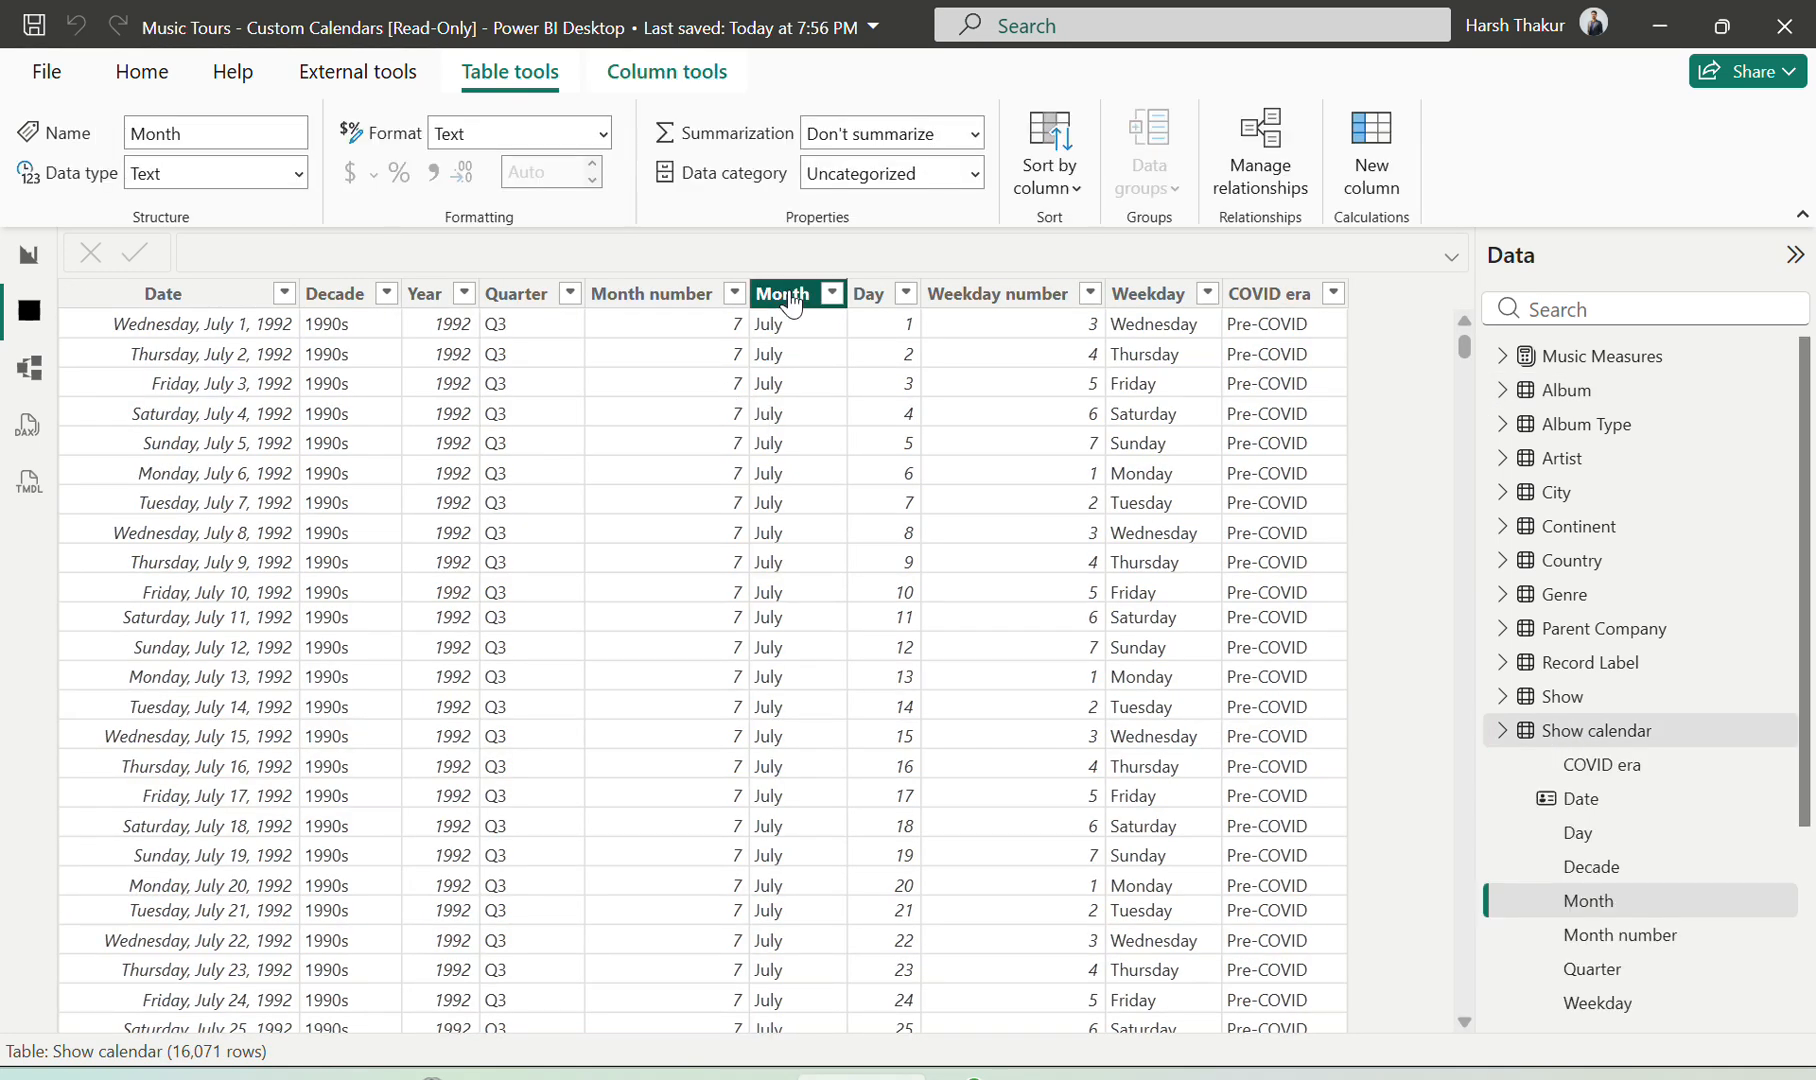
{"action": "left_click", "coordinate": [1070, 170]}
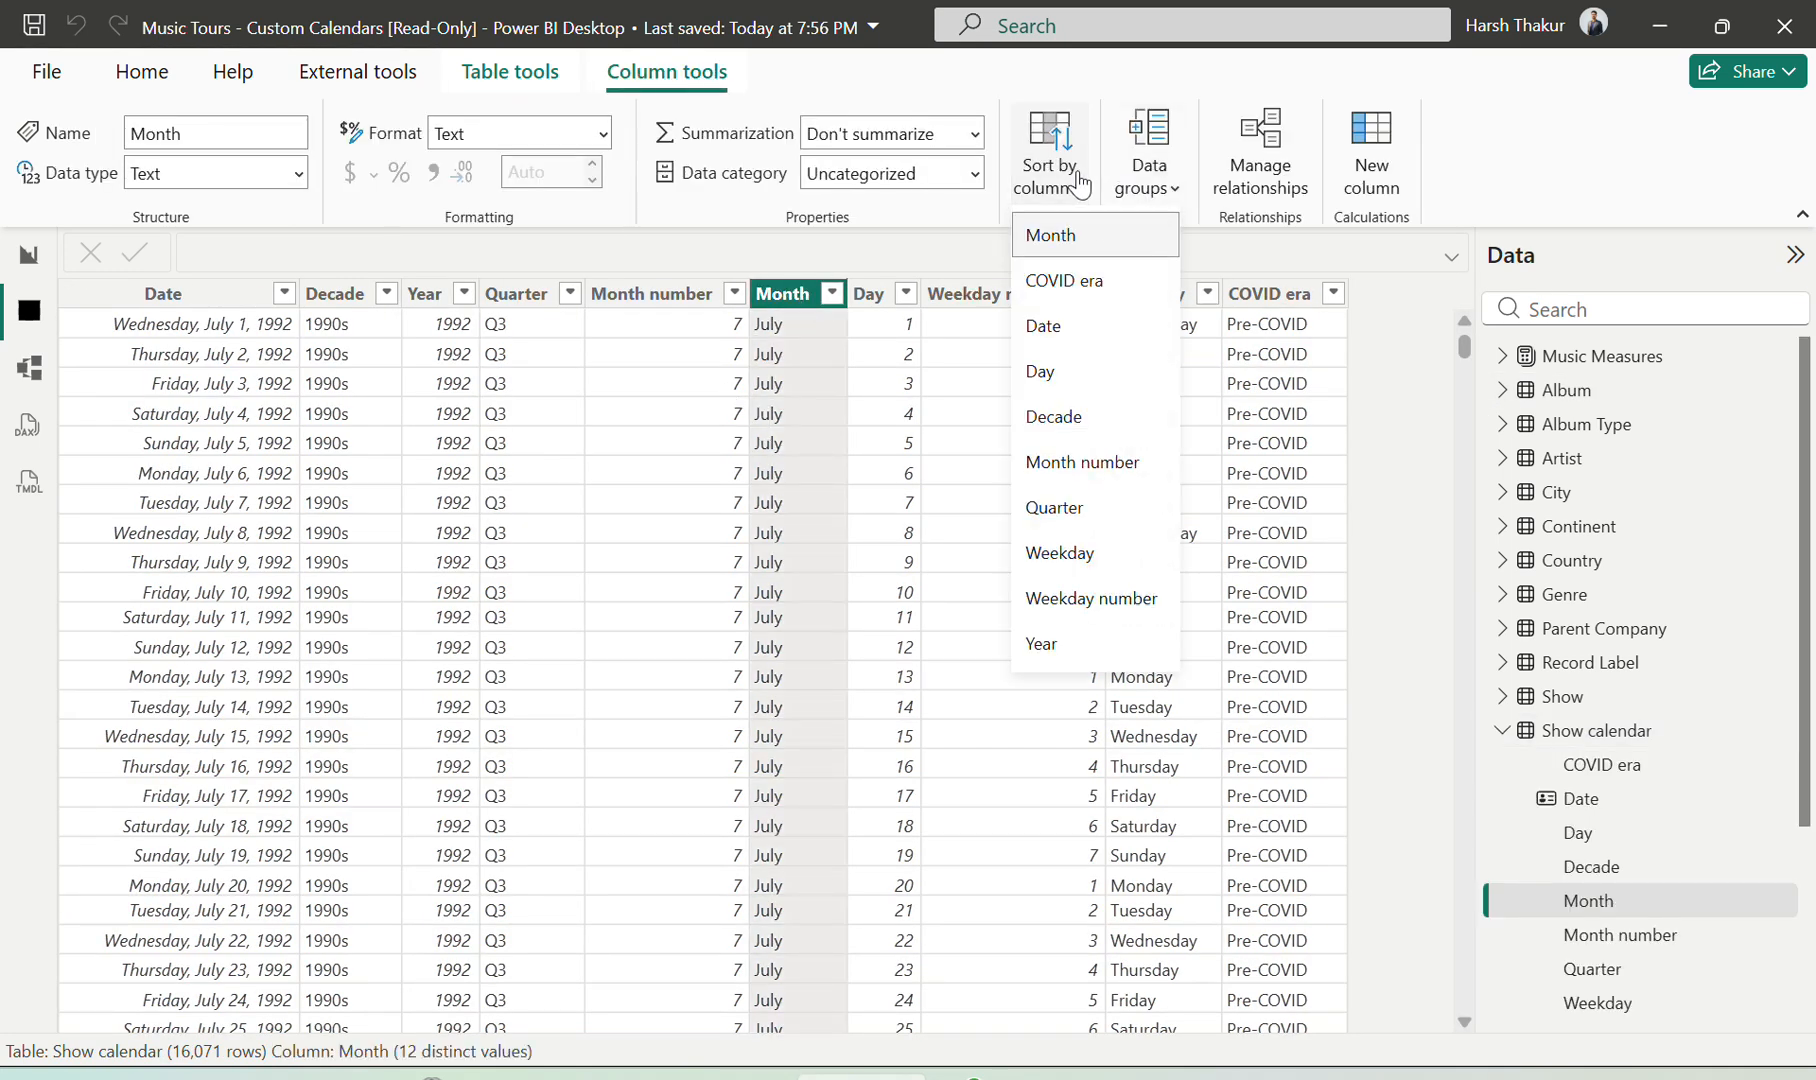
{"action": "left_click", "coordinate": [1083, 463]}
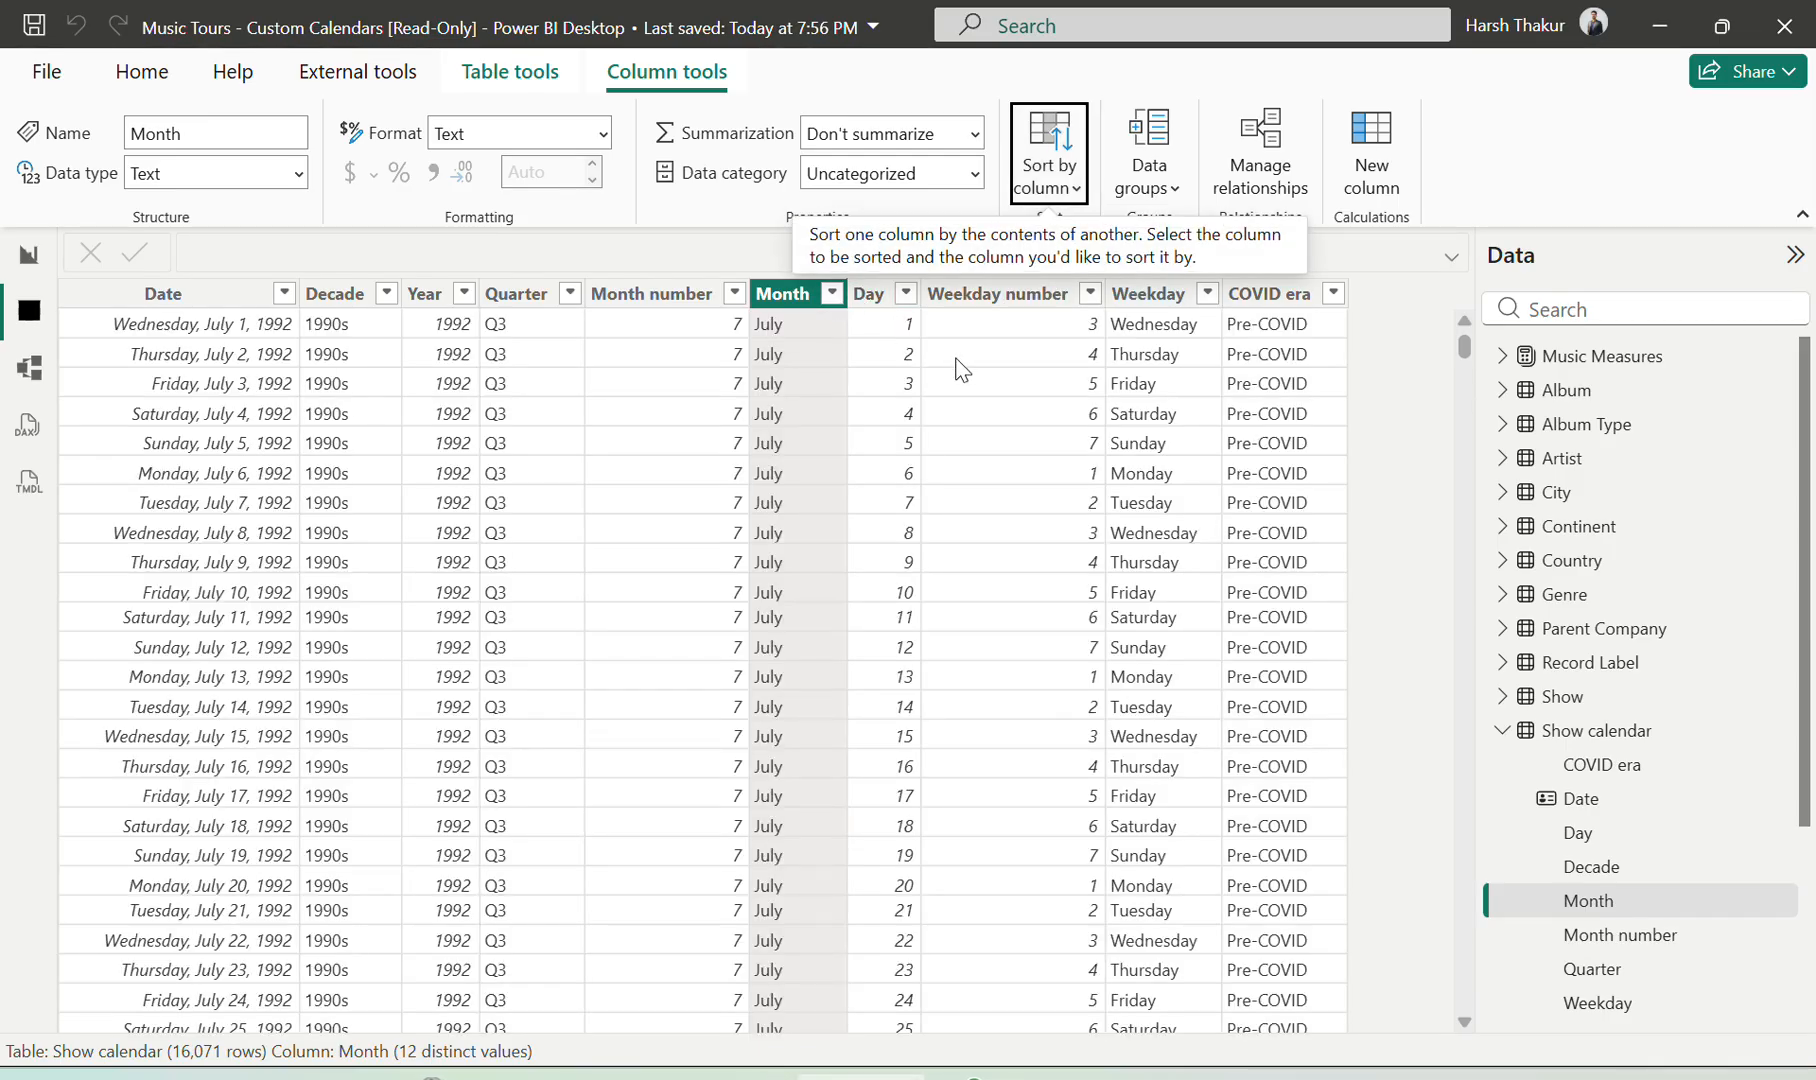
Set the Month number column to sort by itself and order the table rows by it in ascending order
{"action": "left_click", "coordinate": [720, 296]}
{"action": "left_click", "coordinate": [1040, 195]}
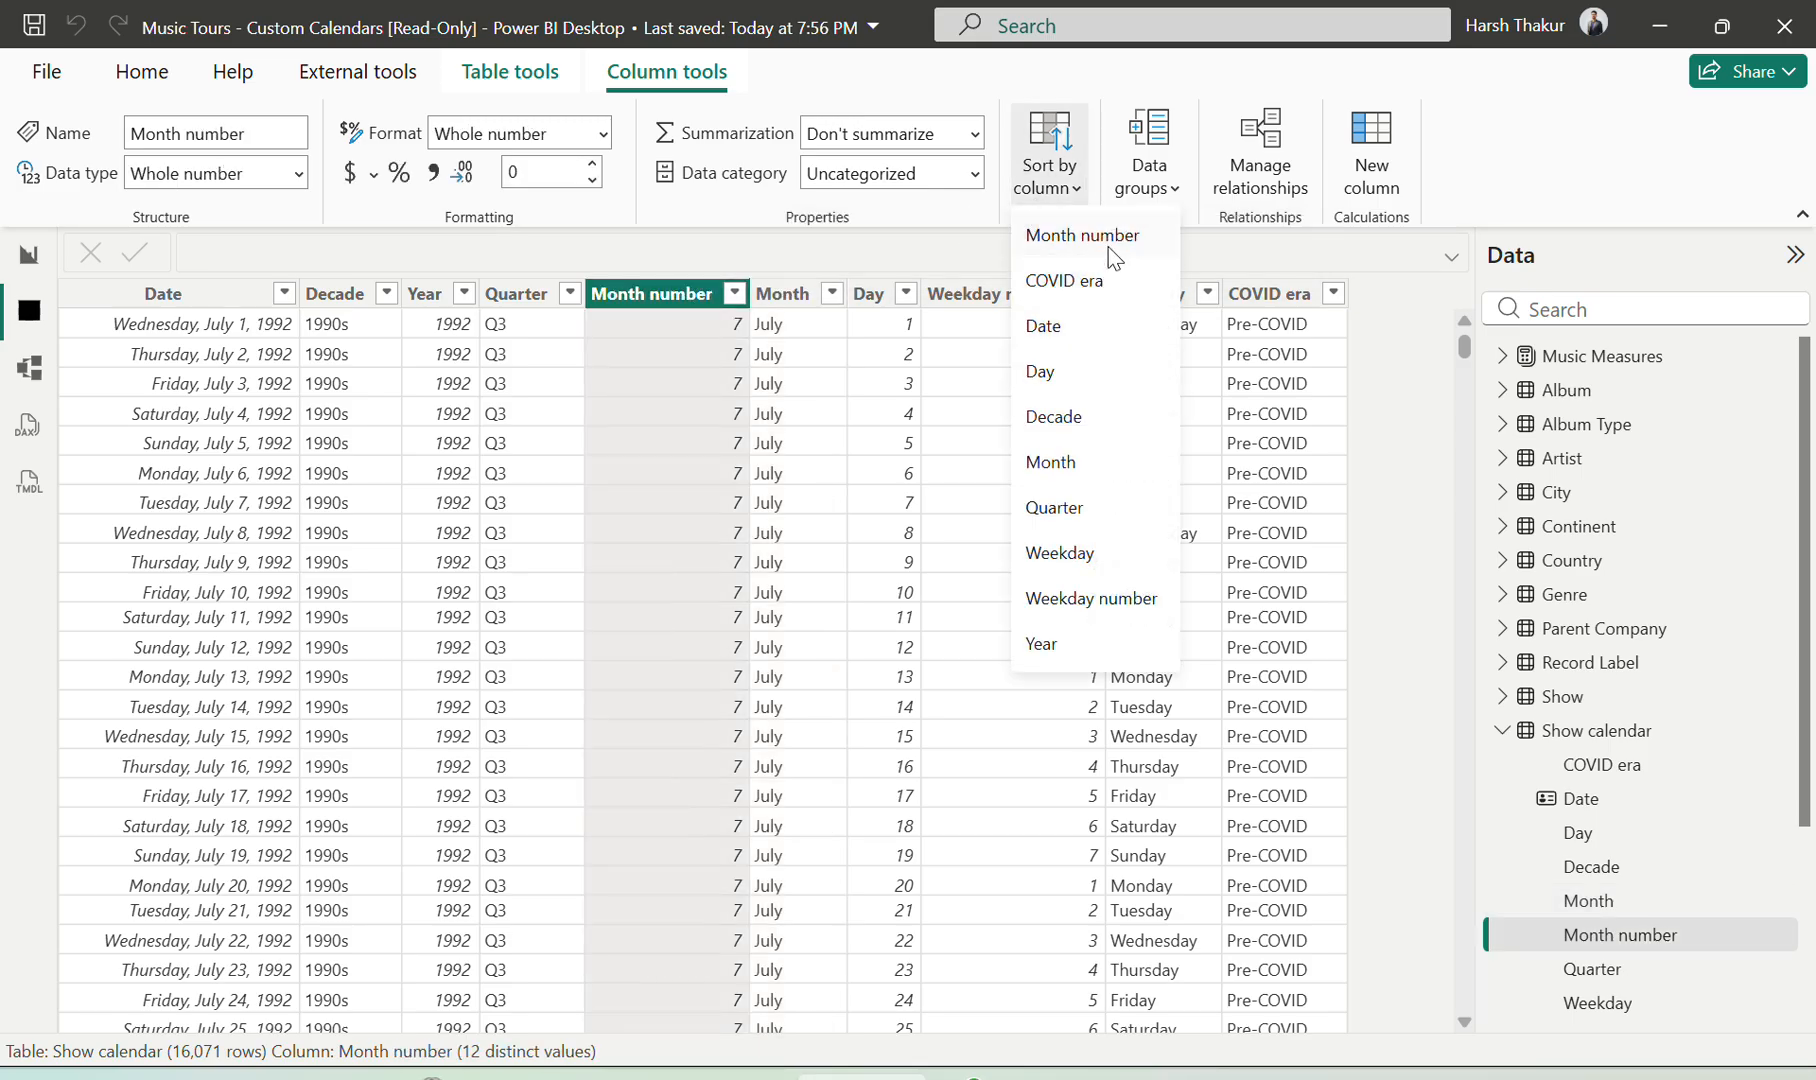
{"action": "left_click", "coordinate": [1100, 240]}
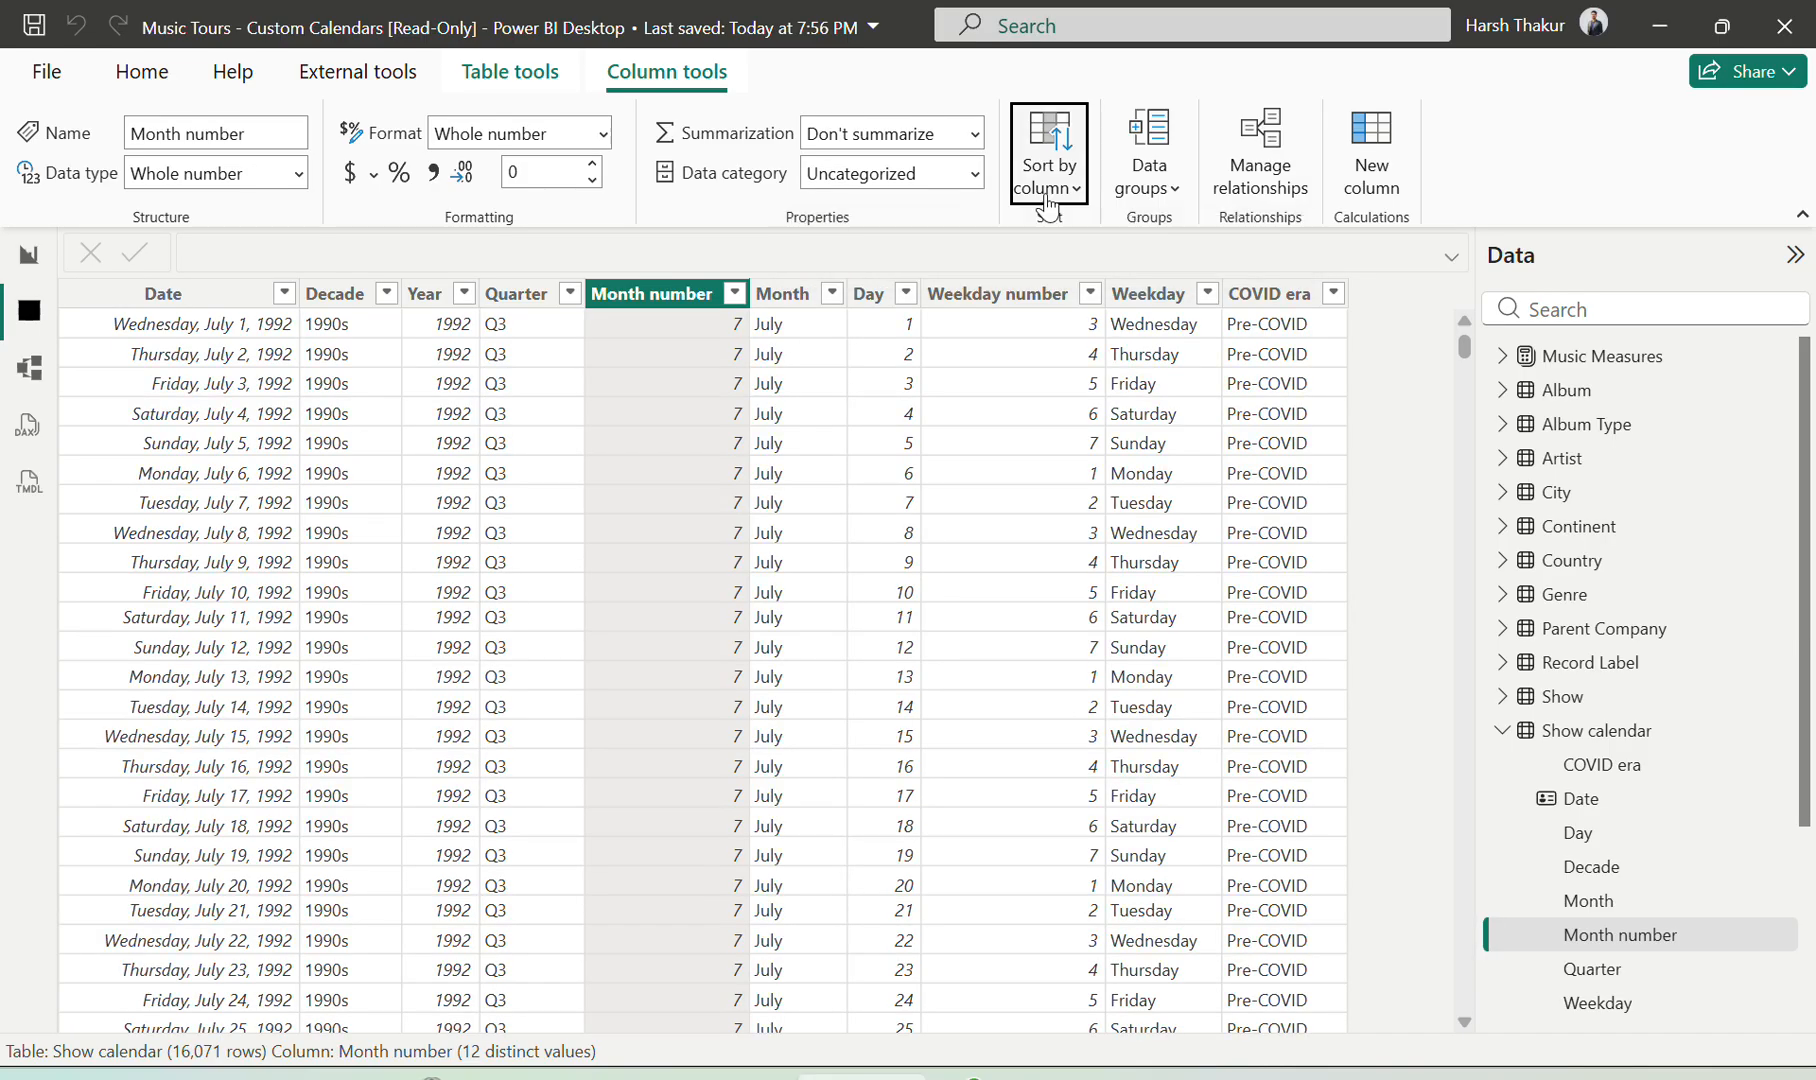
{"action": "left_click", "coordinate": [735, 293]}
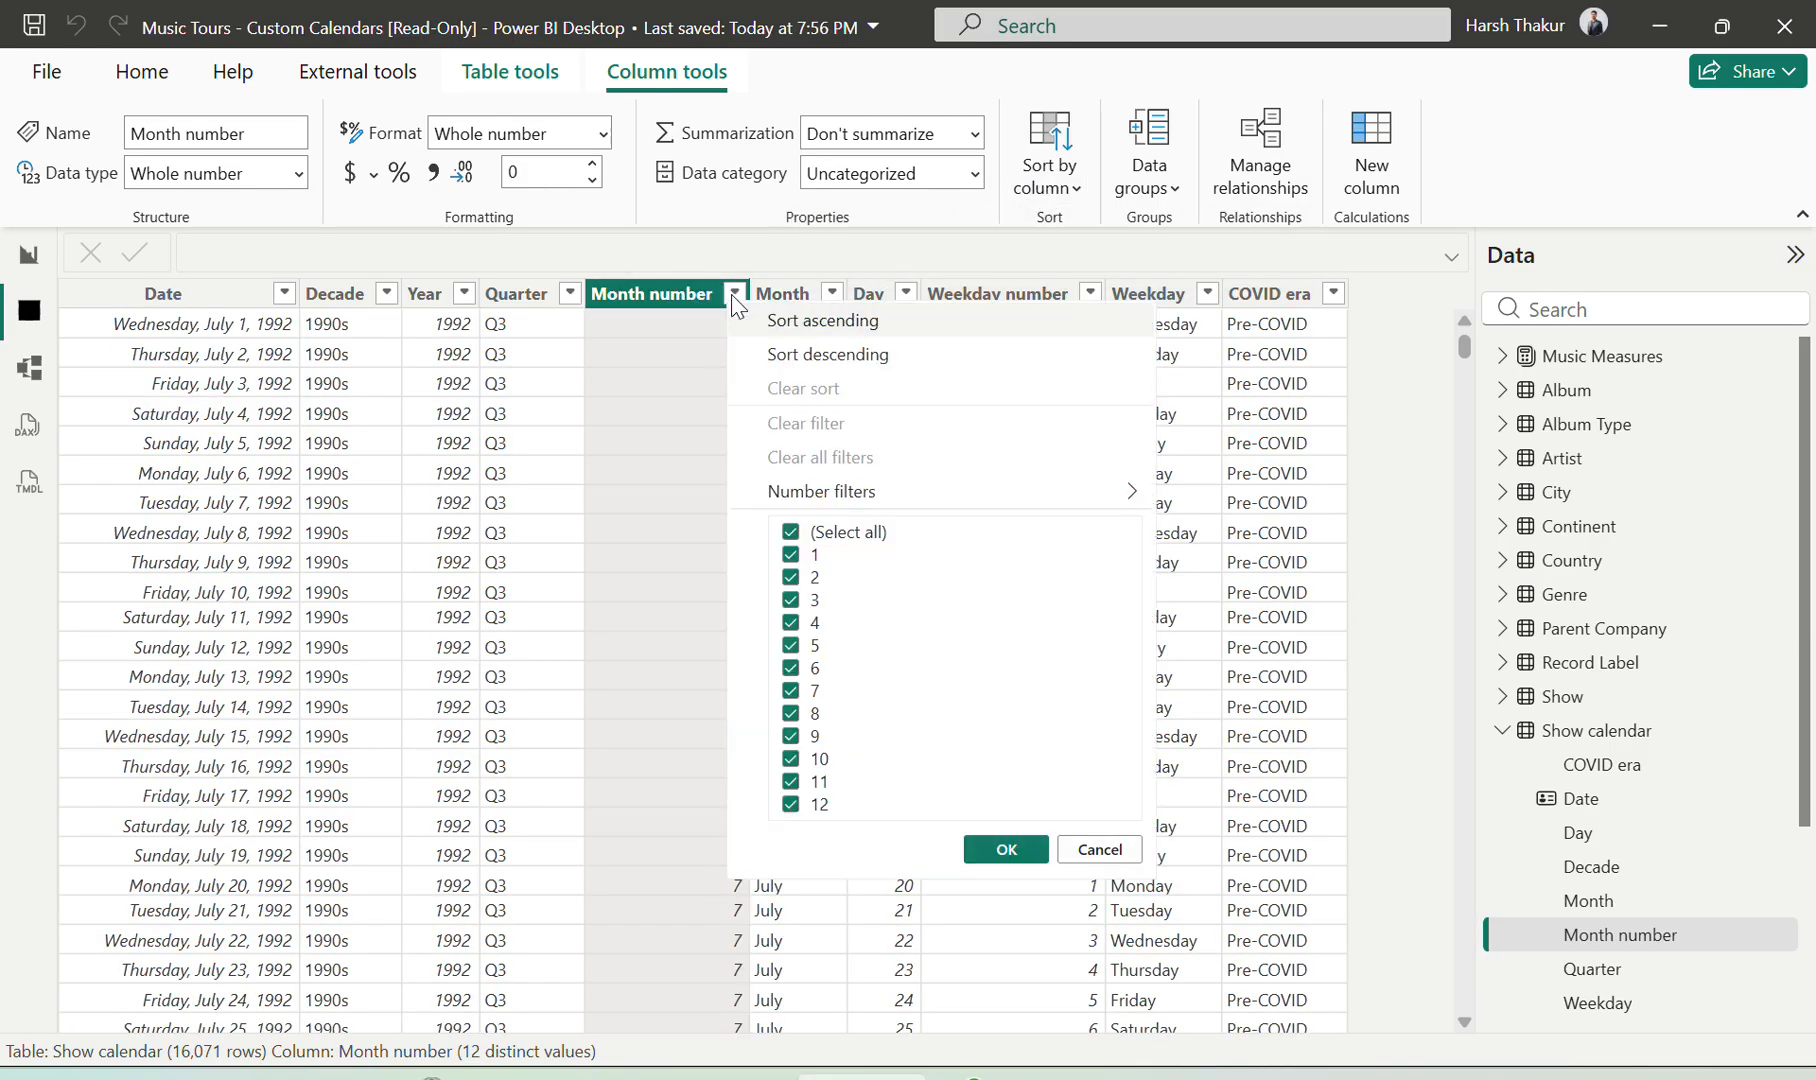
{"action": "left_click", "coordinate": [814, 330]}
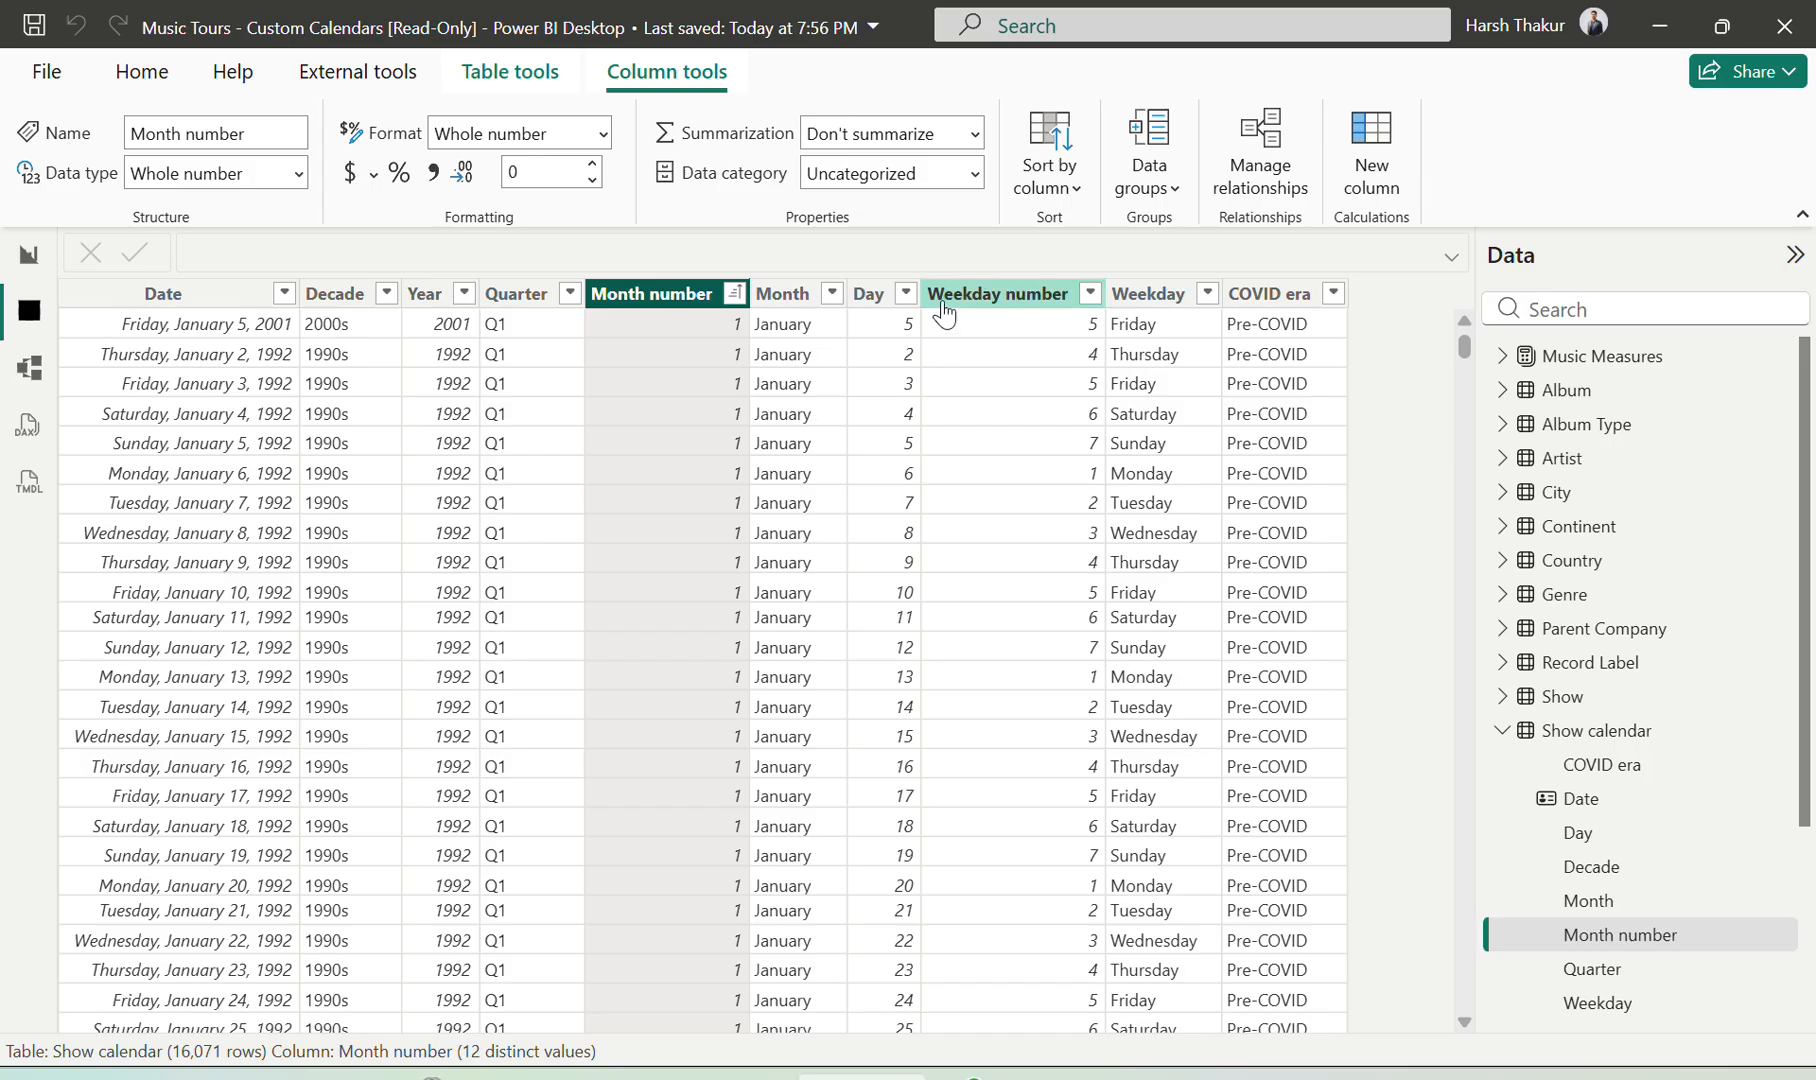
Reapply Month number as the sort-by column for the Month column
{"action": "left_click", "coordinate": [780, 296]}
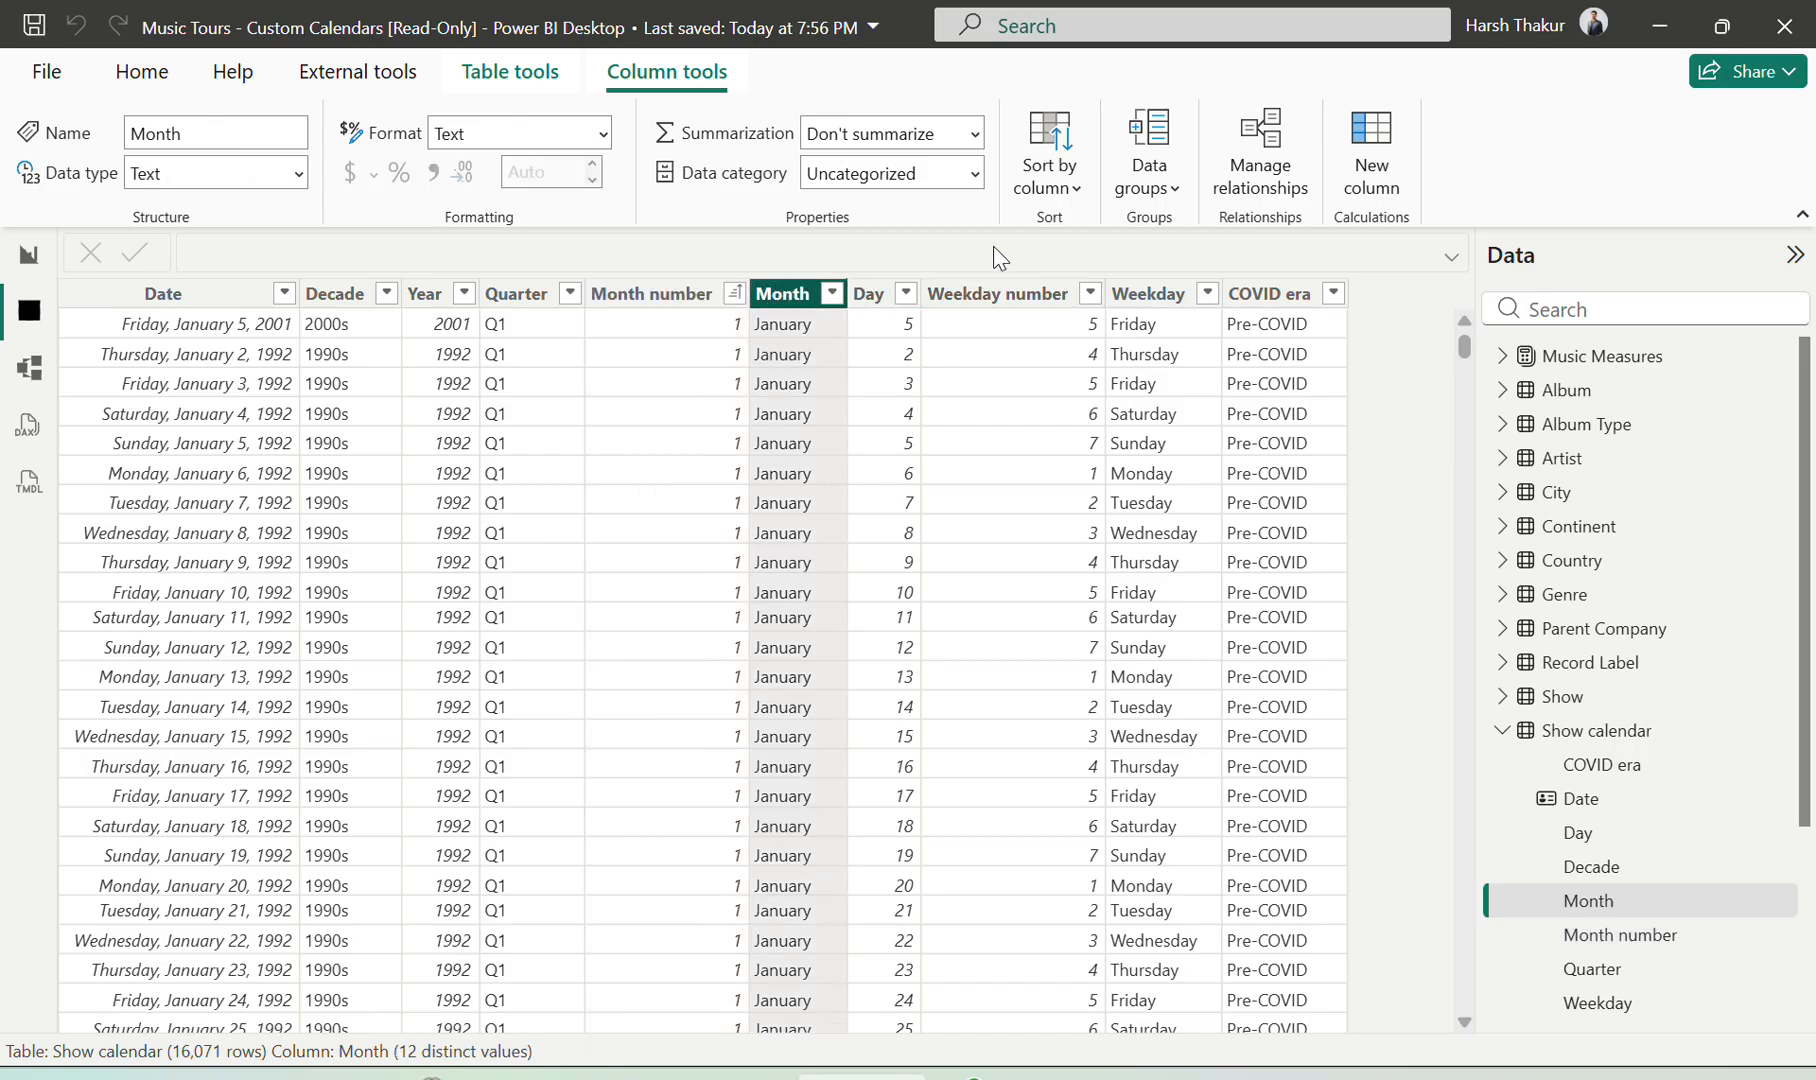
{"action": "left_click", "coordinate": [1058, 190]}
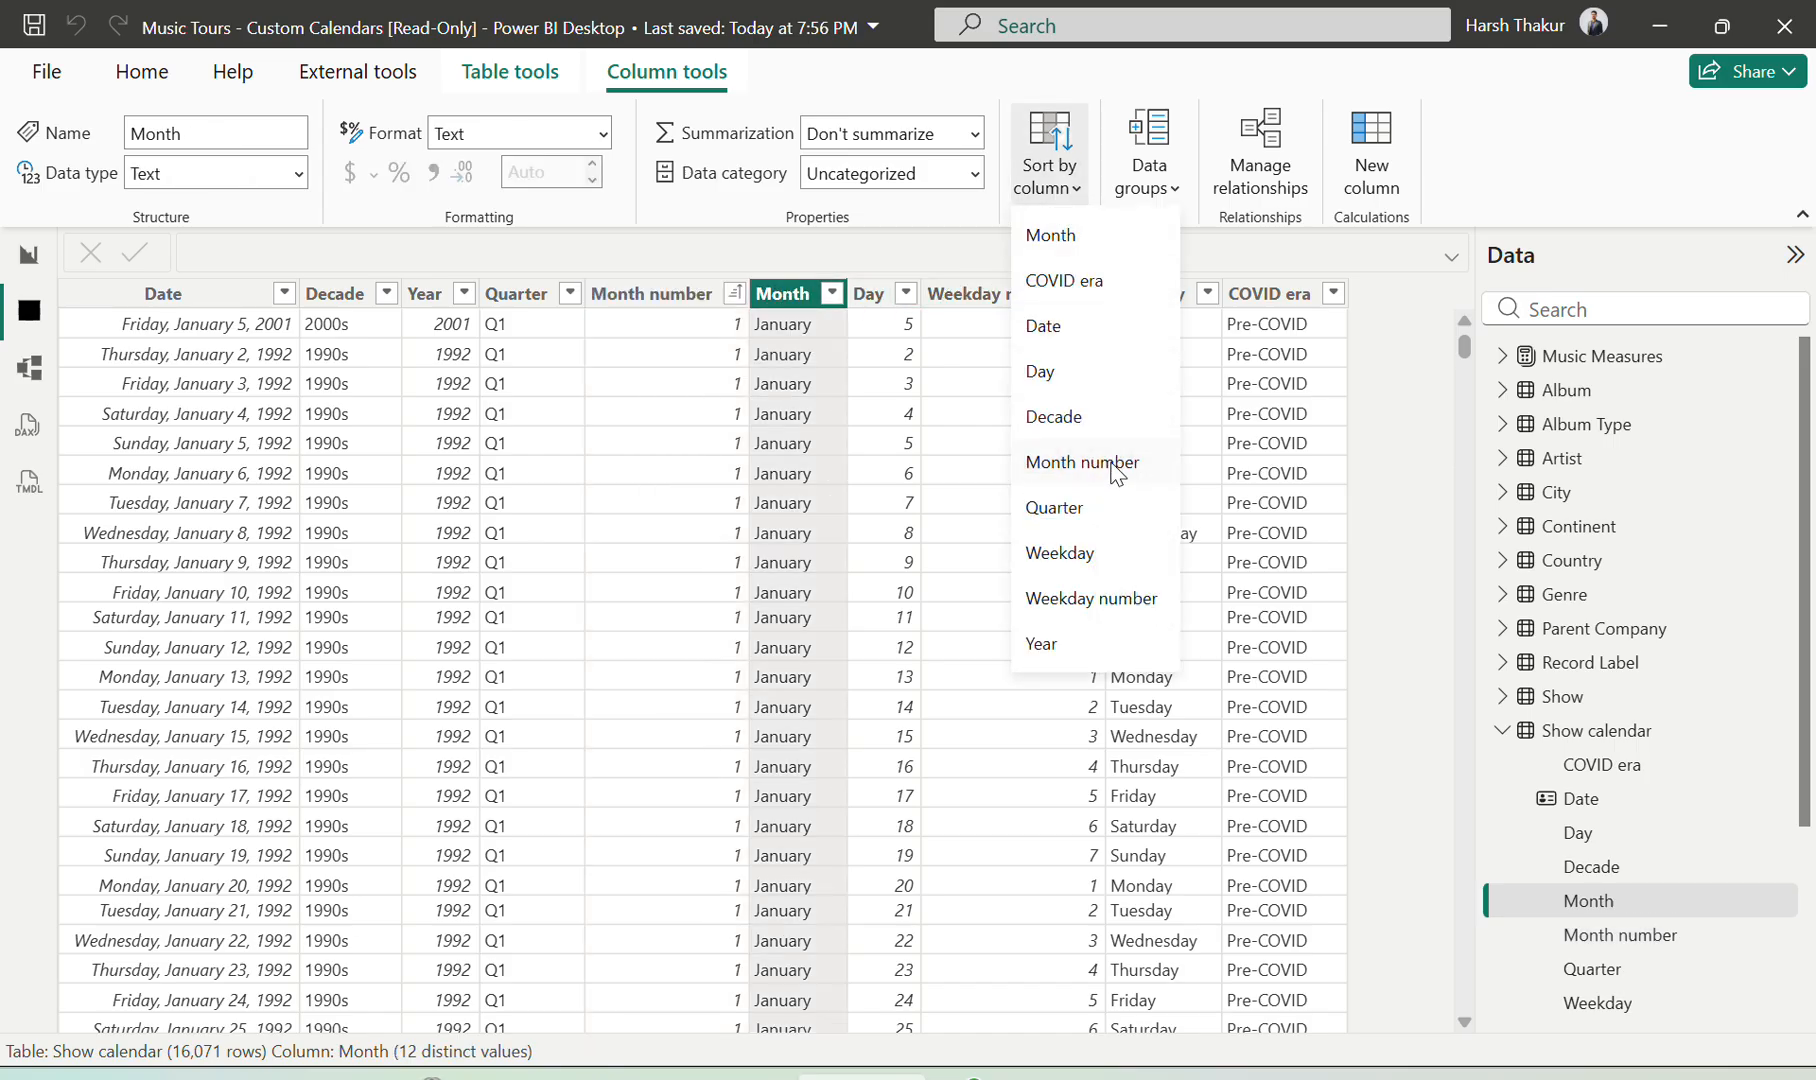
{"action": "left_click", "coordinate": [1081, 462]}
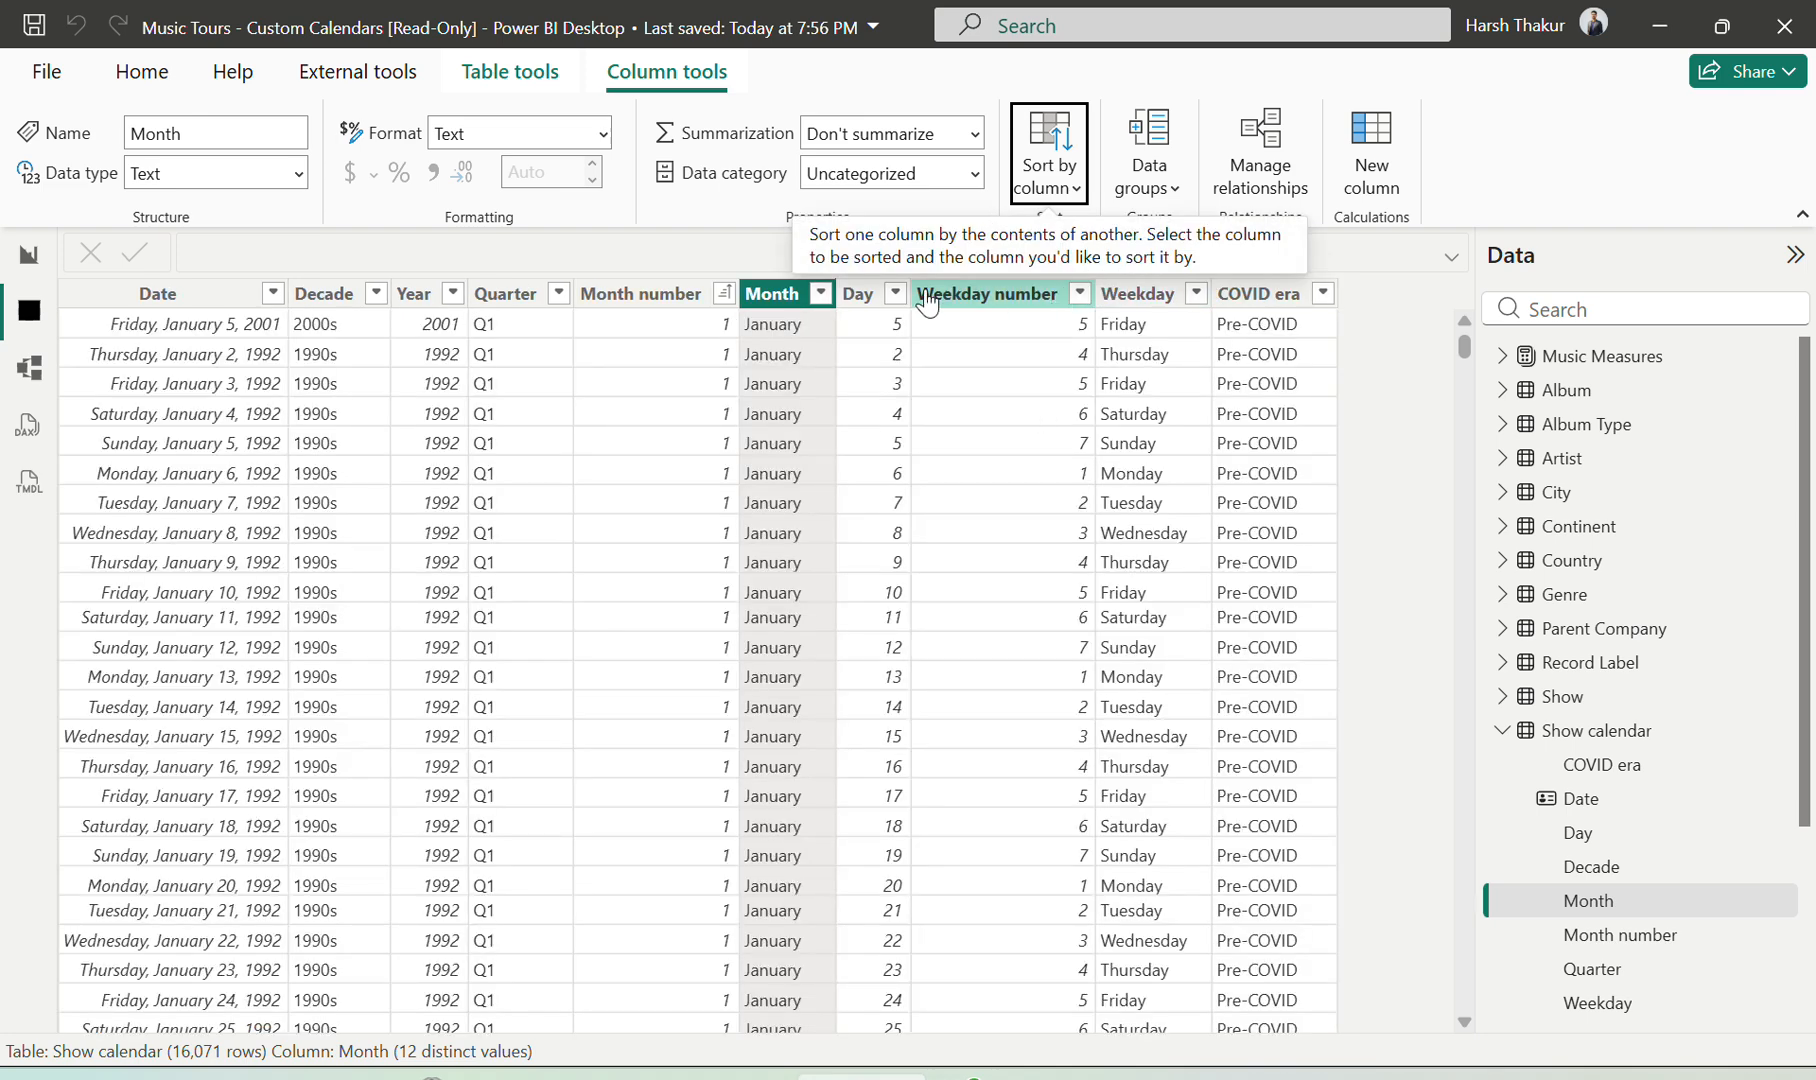
Try to sort the Weekday column by Month number
{"action": "left_click", "coordinate": [1155, 303]}
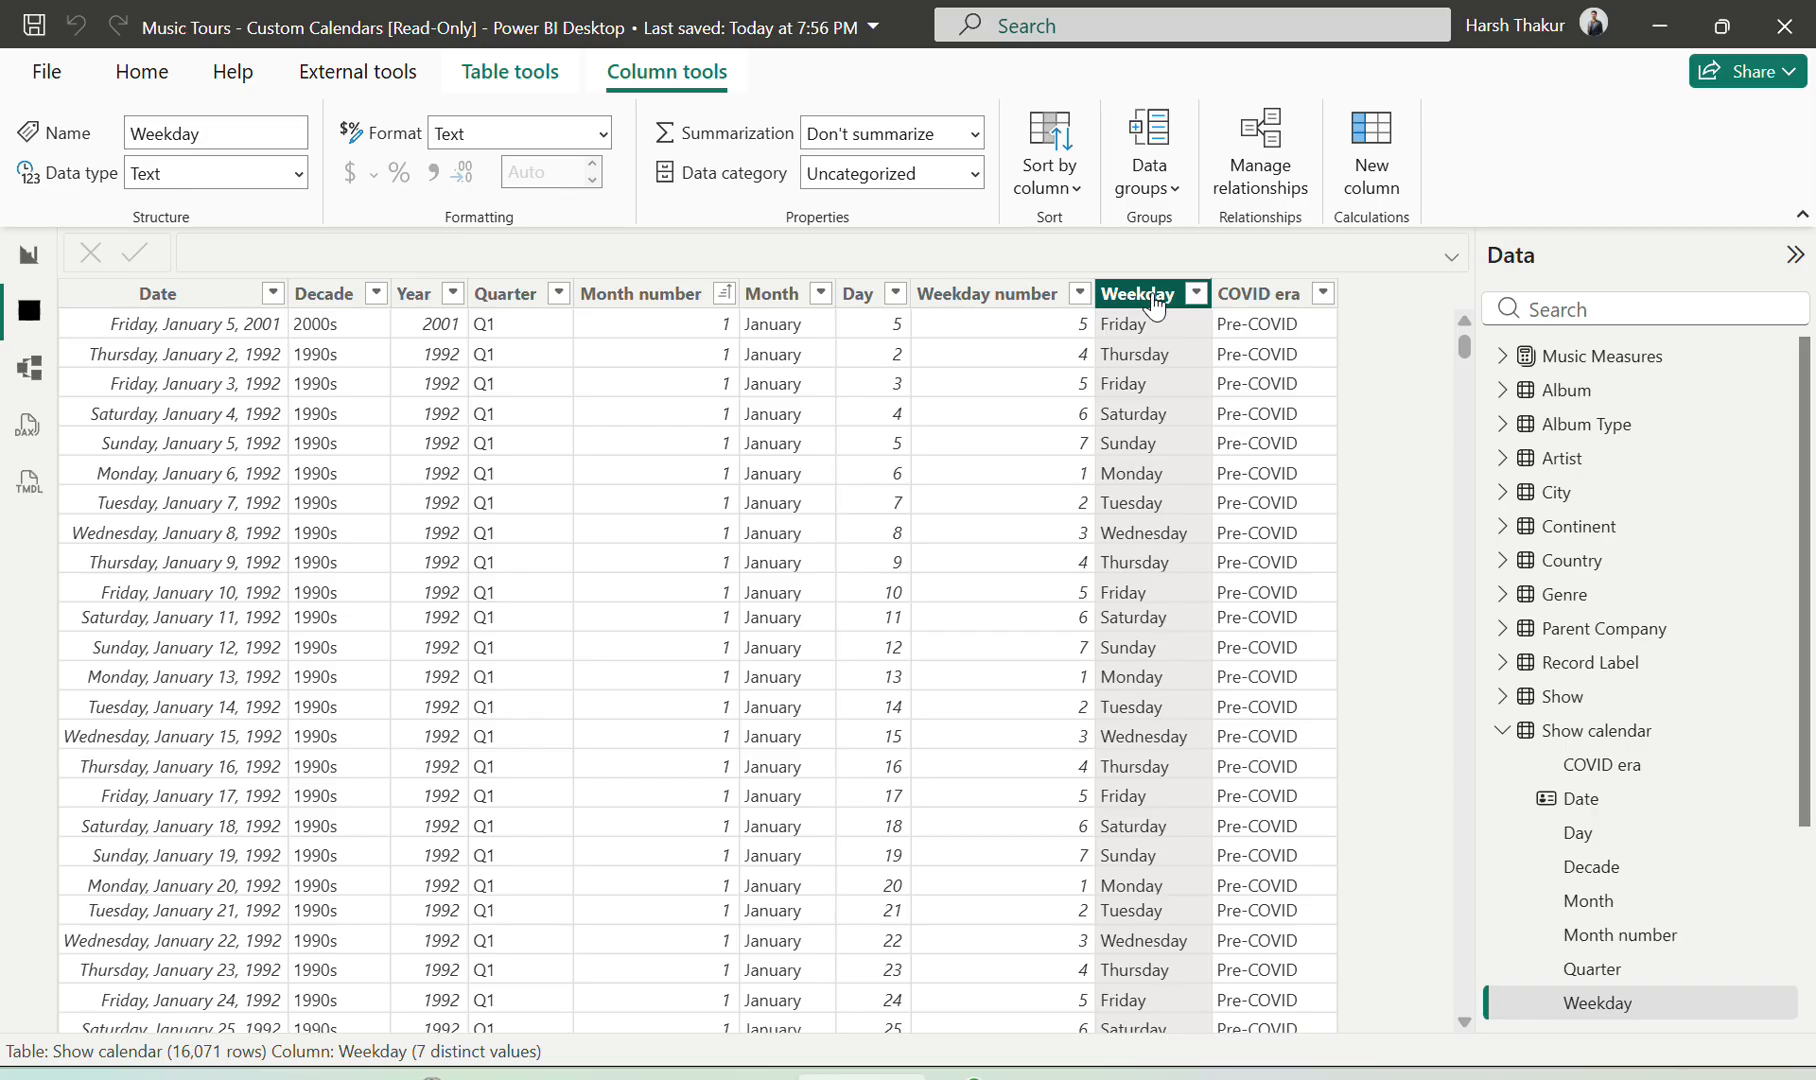
{"action": "right_click", "coordinate": [1155, 303]}
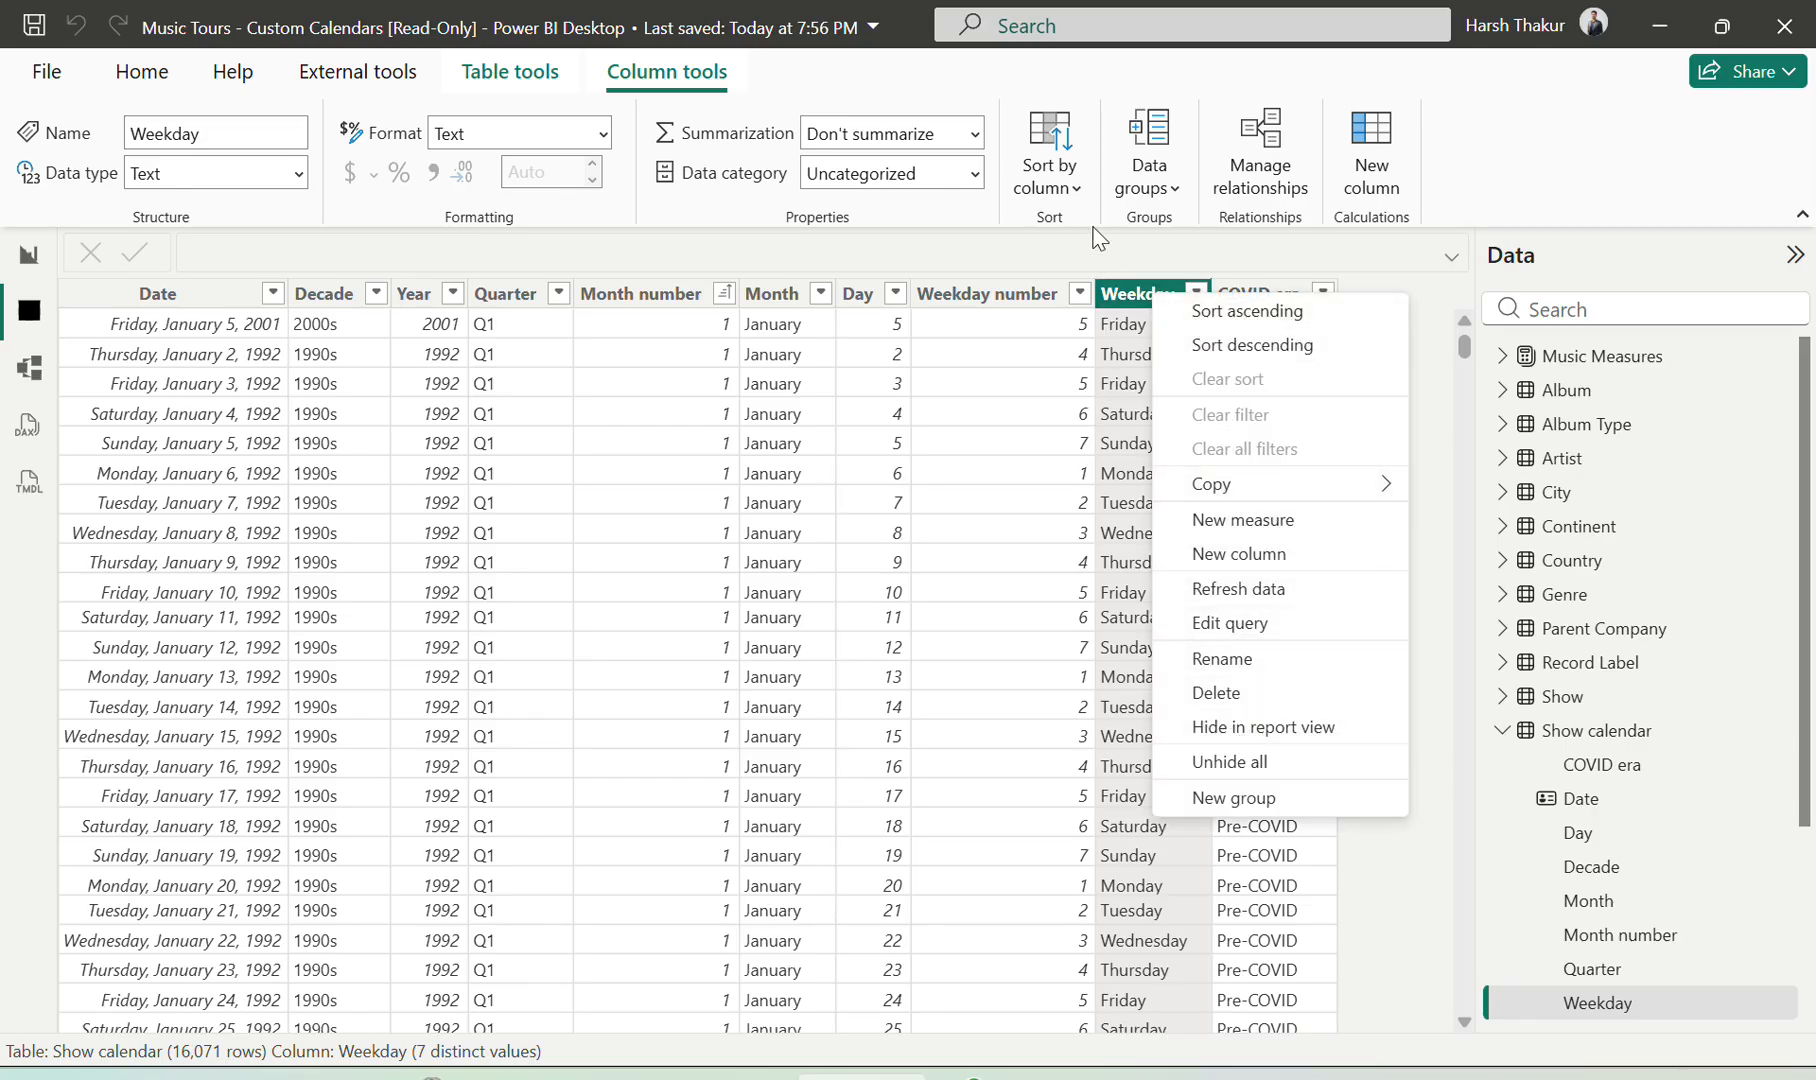
{"action": "left_click", "coordinate": [1073, 195]}
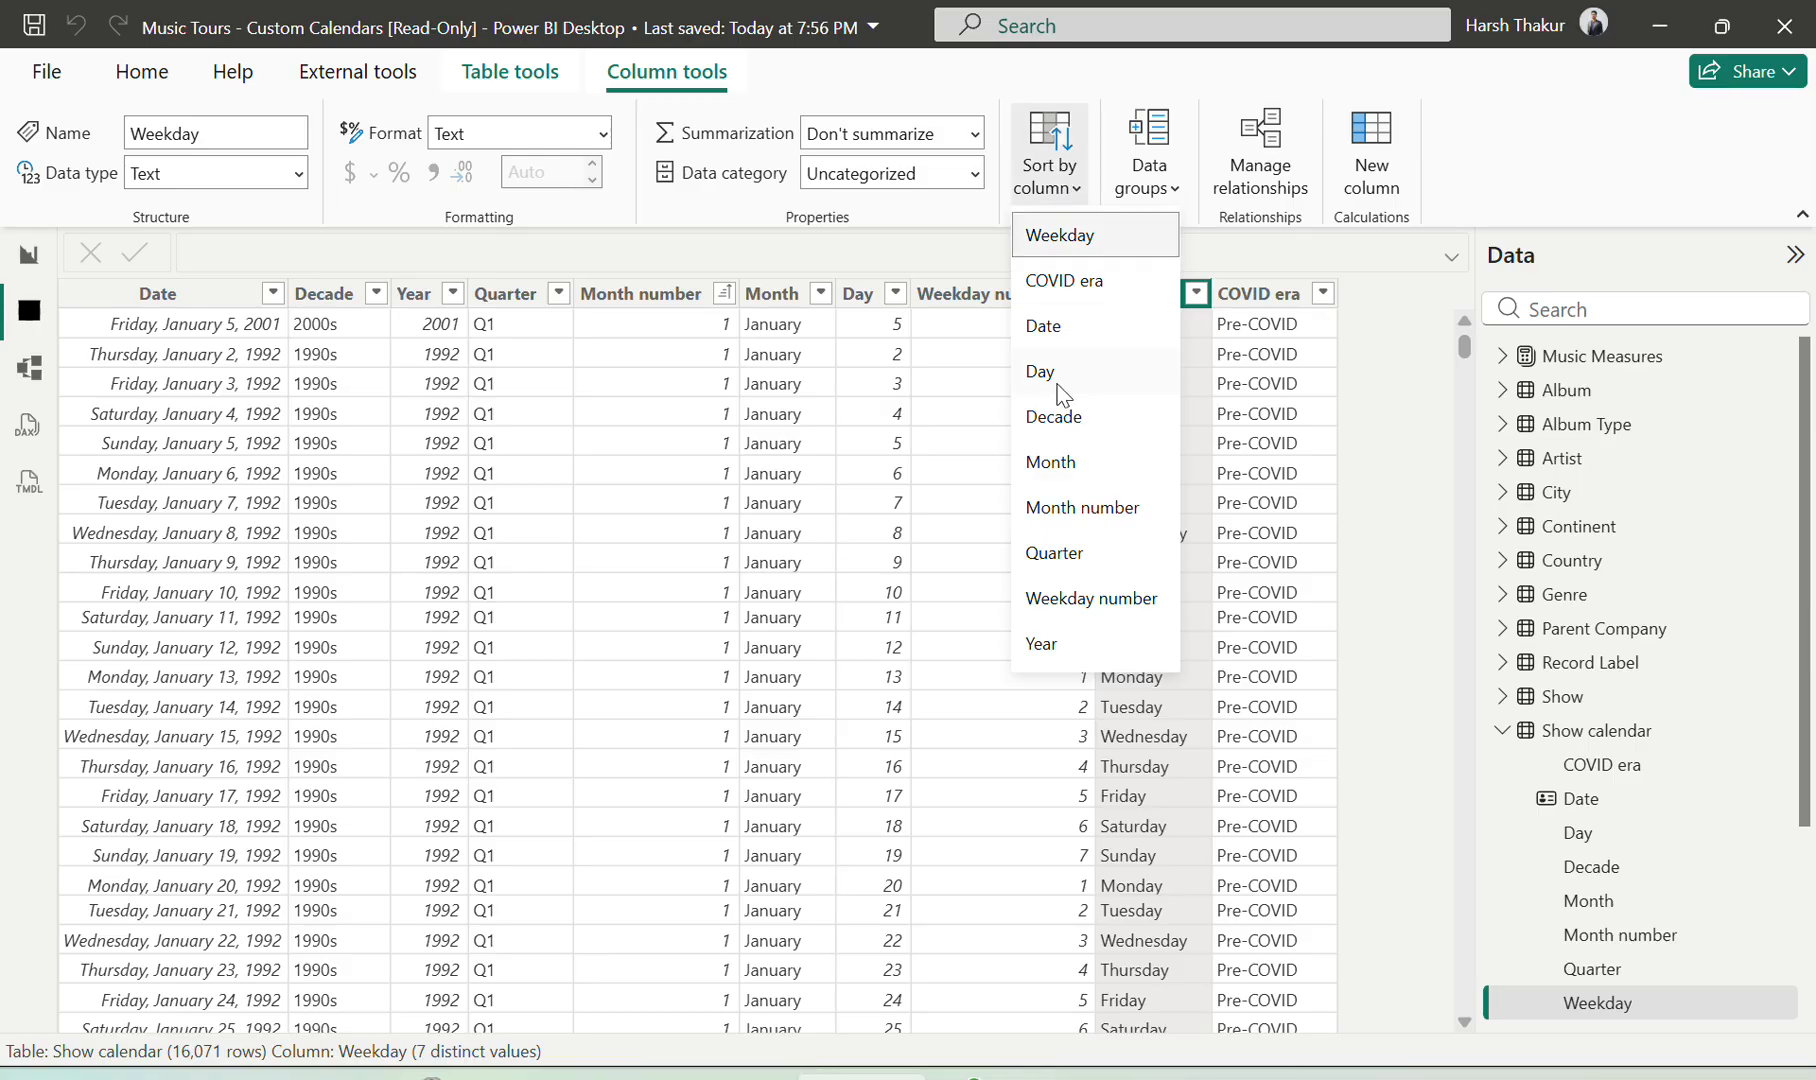
{"action": "left_click", "coordinate": [1073, 508]}
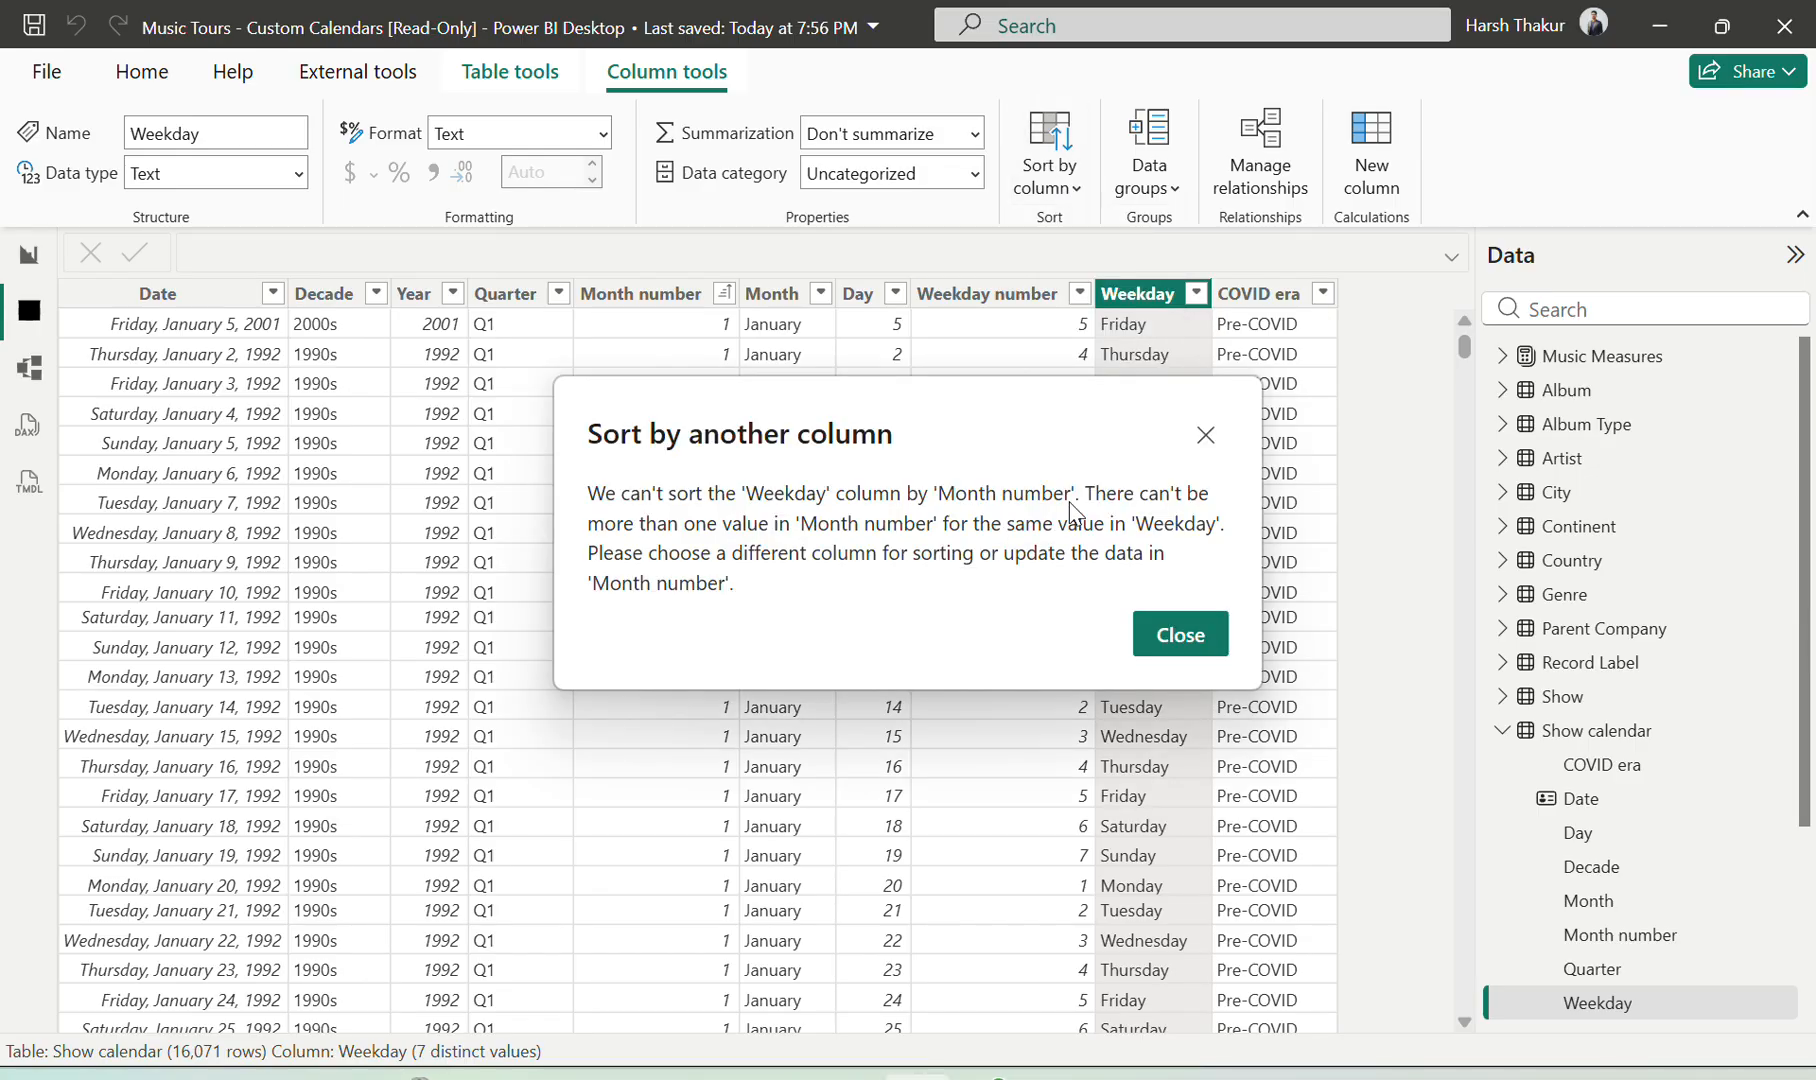
{"action": "left_click", "coordinate": [1156, 640]}
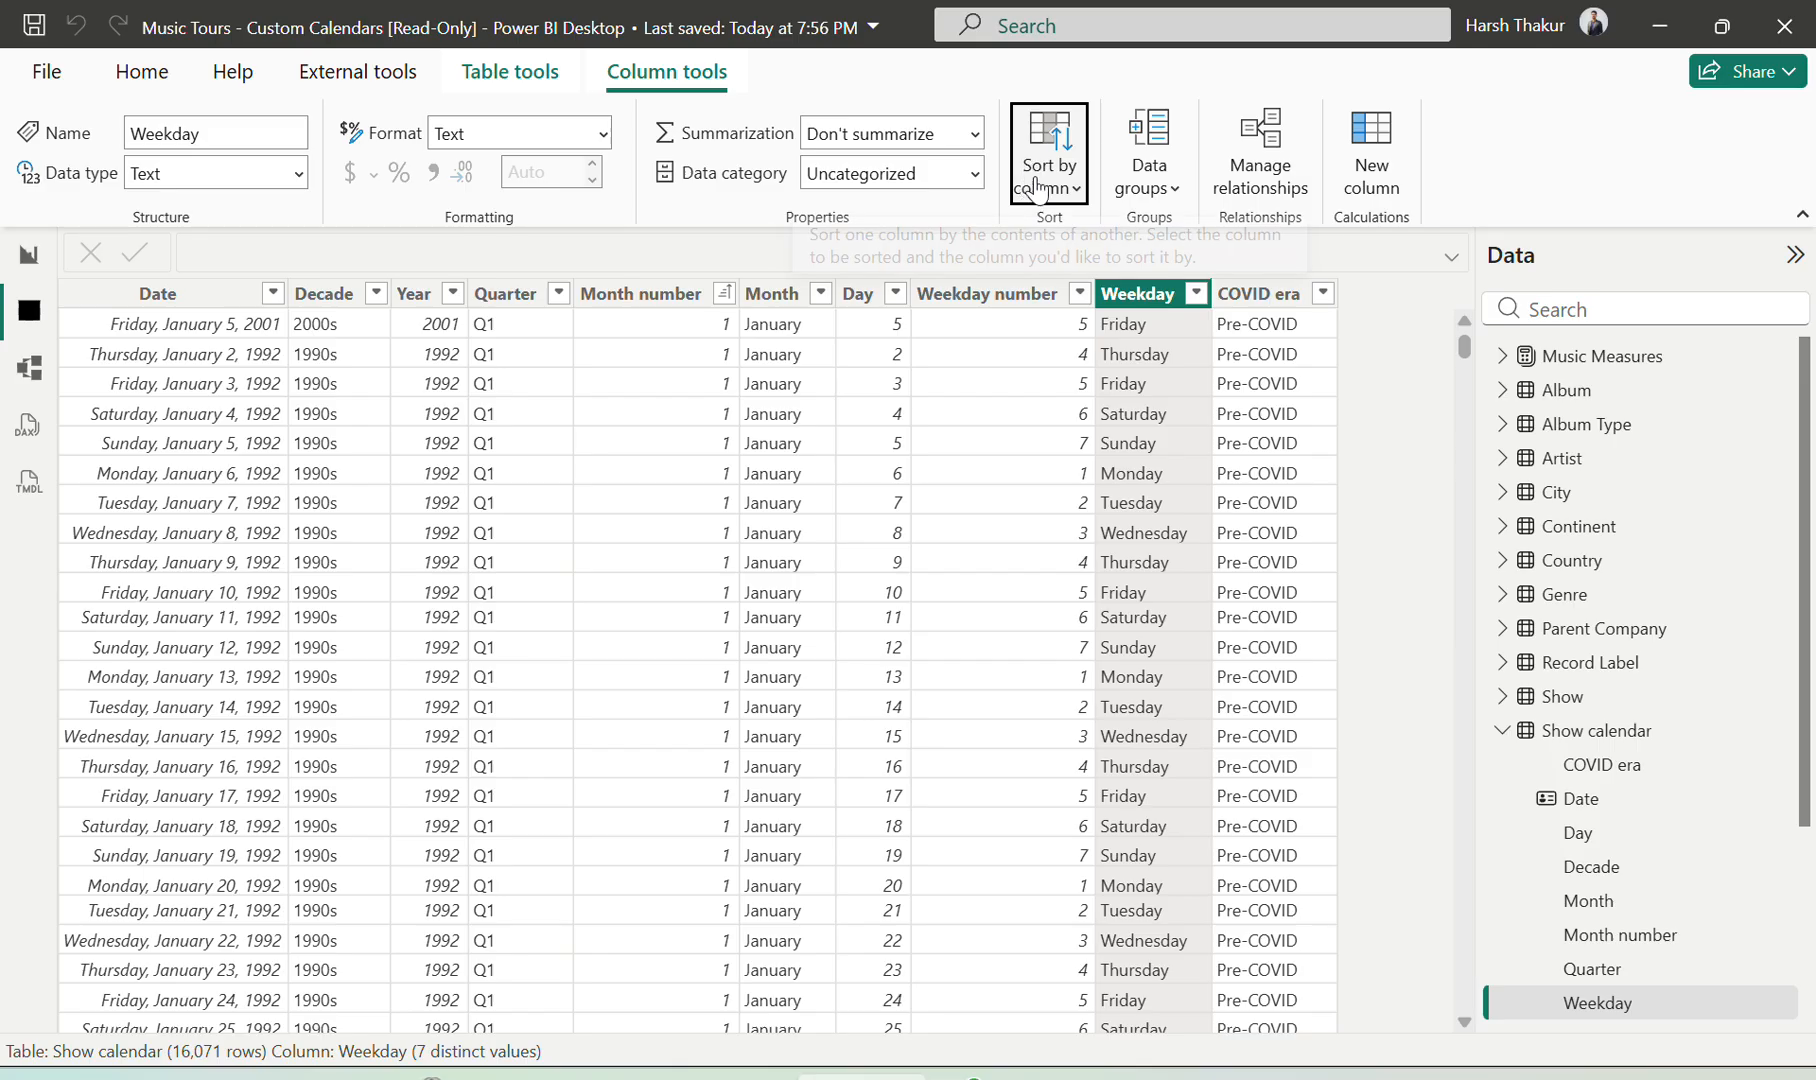
Set the Weekday column to sort by Weekday number and return to Report view
{"action": "left_click", "coordinate": [1035, 192]}
{"action": "left_click", "coordinate": [1077, 603]}
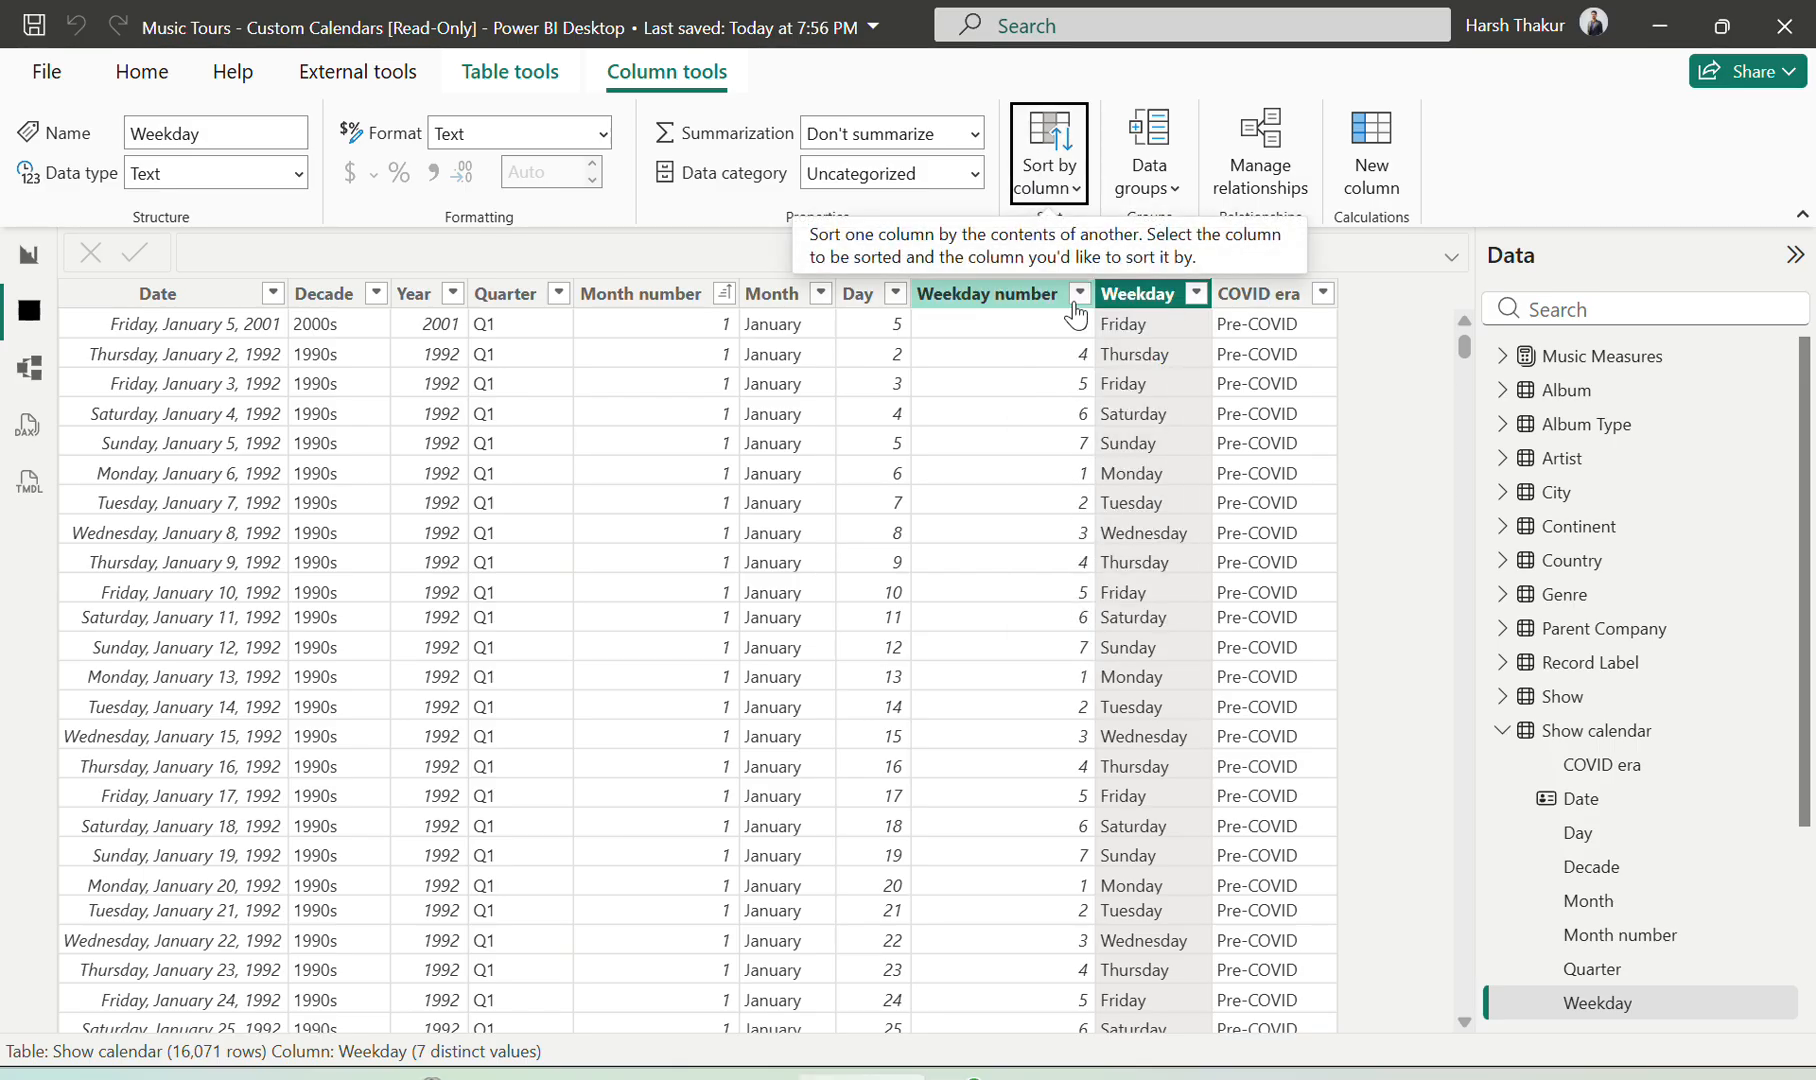
{"action": "left_click", "coordinate": [26, 260]}
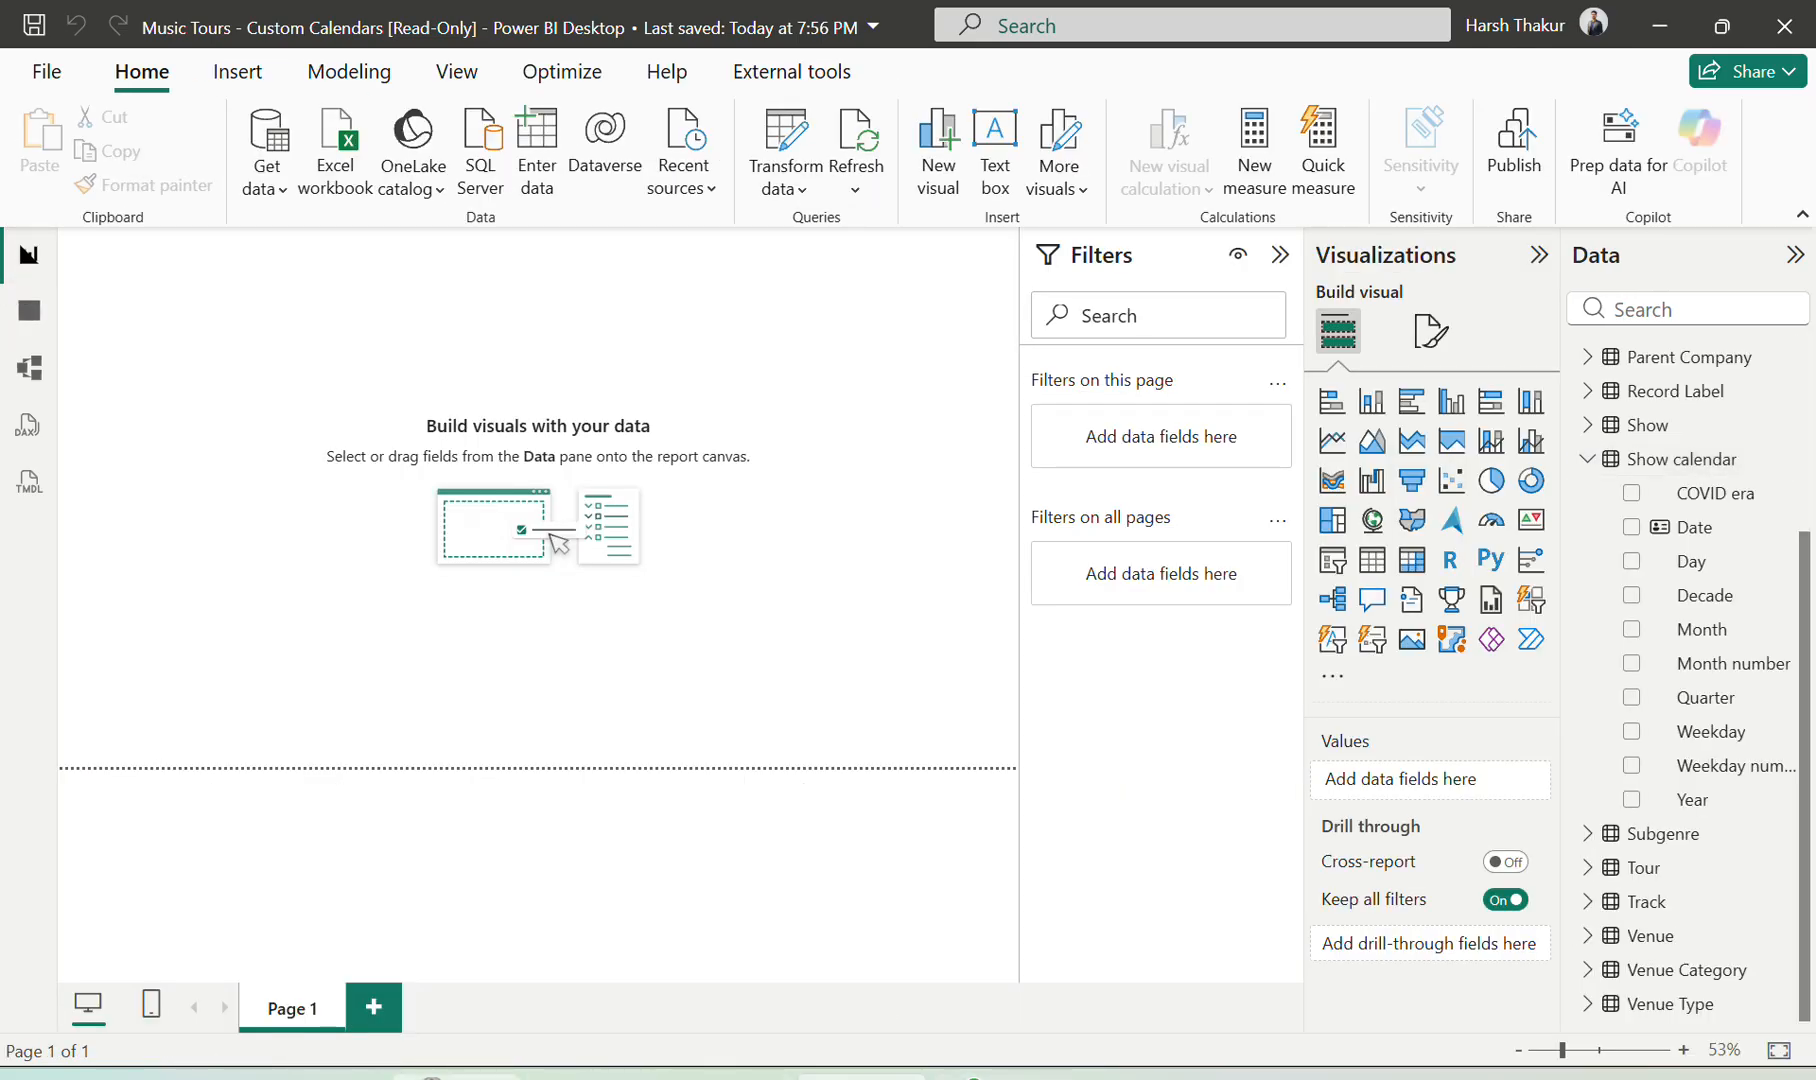
Switch to the browser and read the exercise instruction on creating the Show date hierarchy
{"action": "left_click", "coordinate": [456, 1076]}
{"action": "scroll", "coordinate": [1010, 828], "scroll_direction": "down", "scroll_amount": 1}
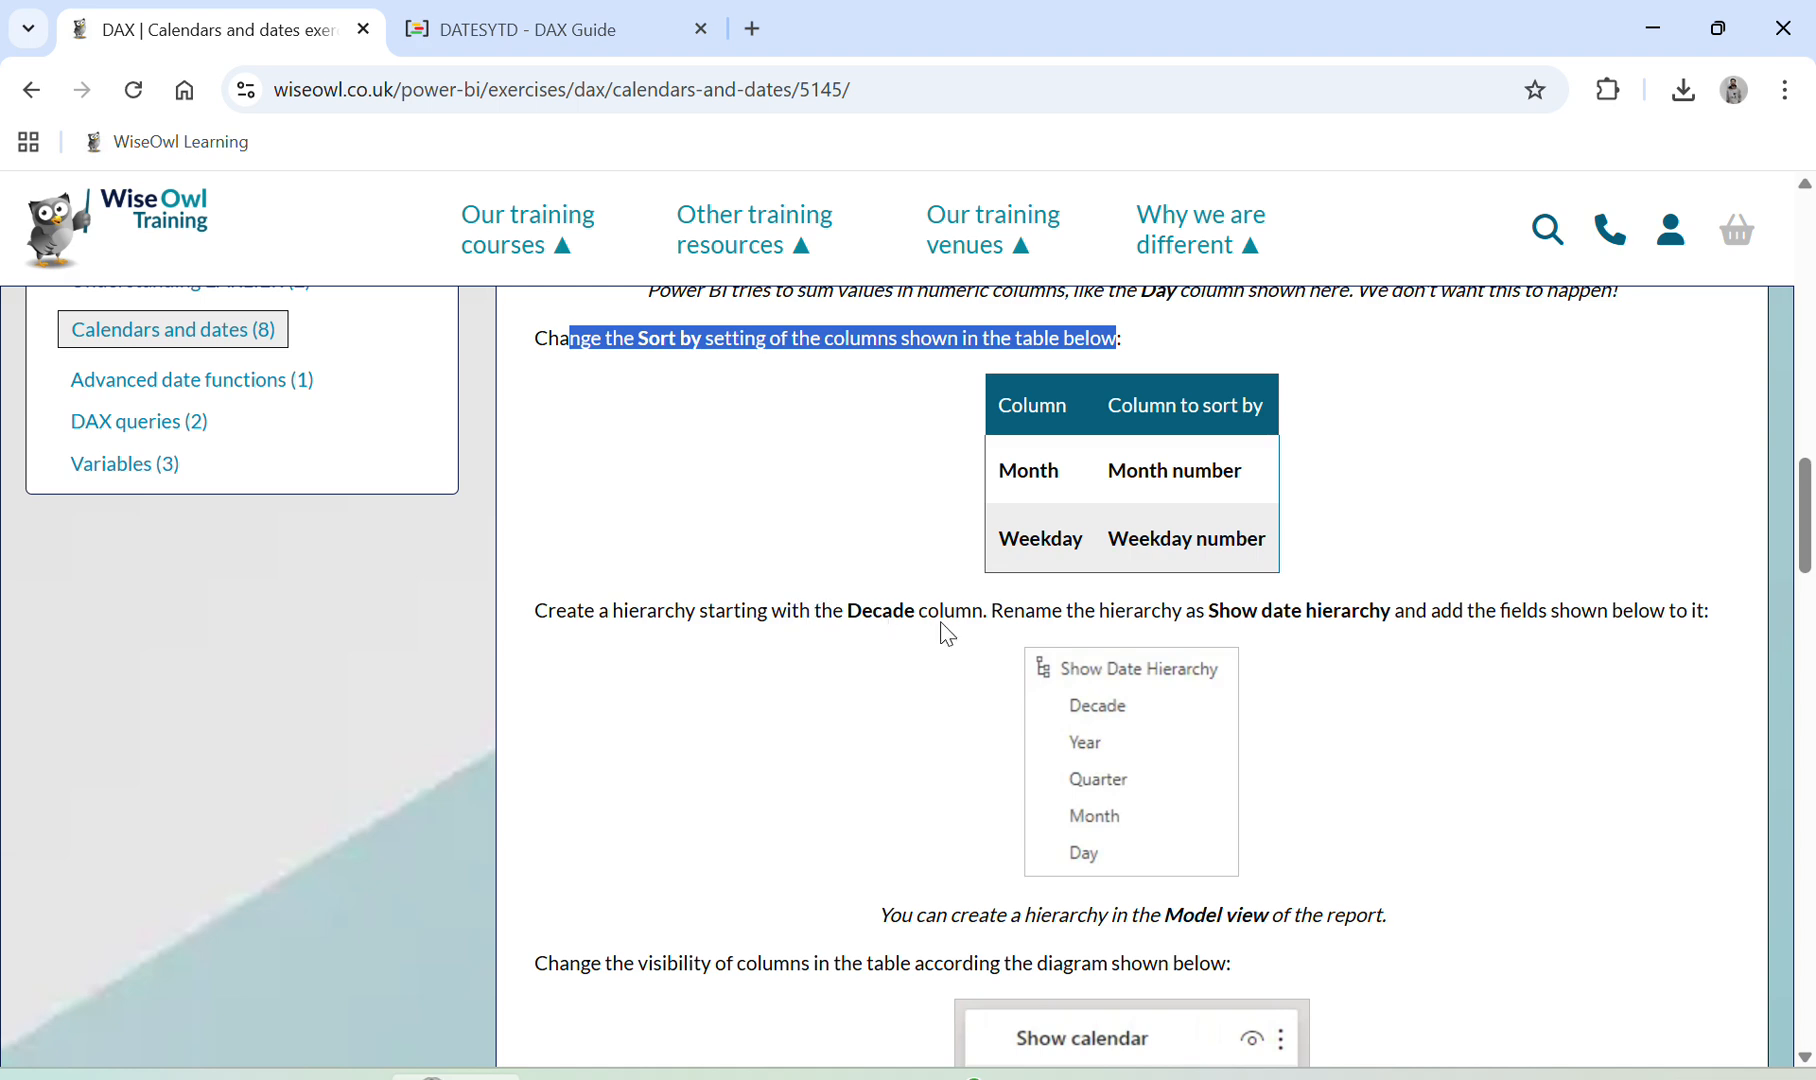
Switch to Power BI Desktop, create a hierarchy from the Decade column of the Show calendar table and expand it
{"action": "left_click", "coordinate": [455, 1077]}
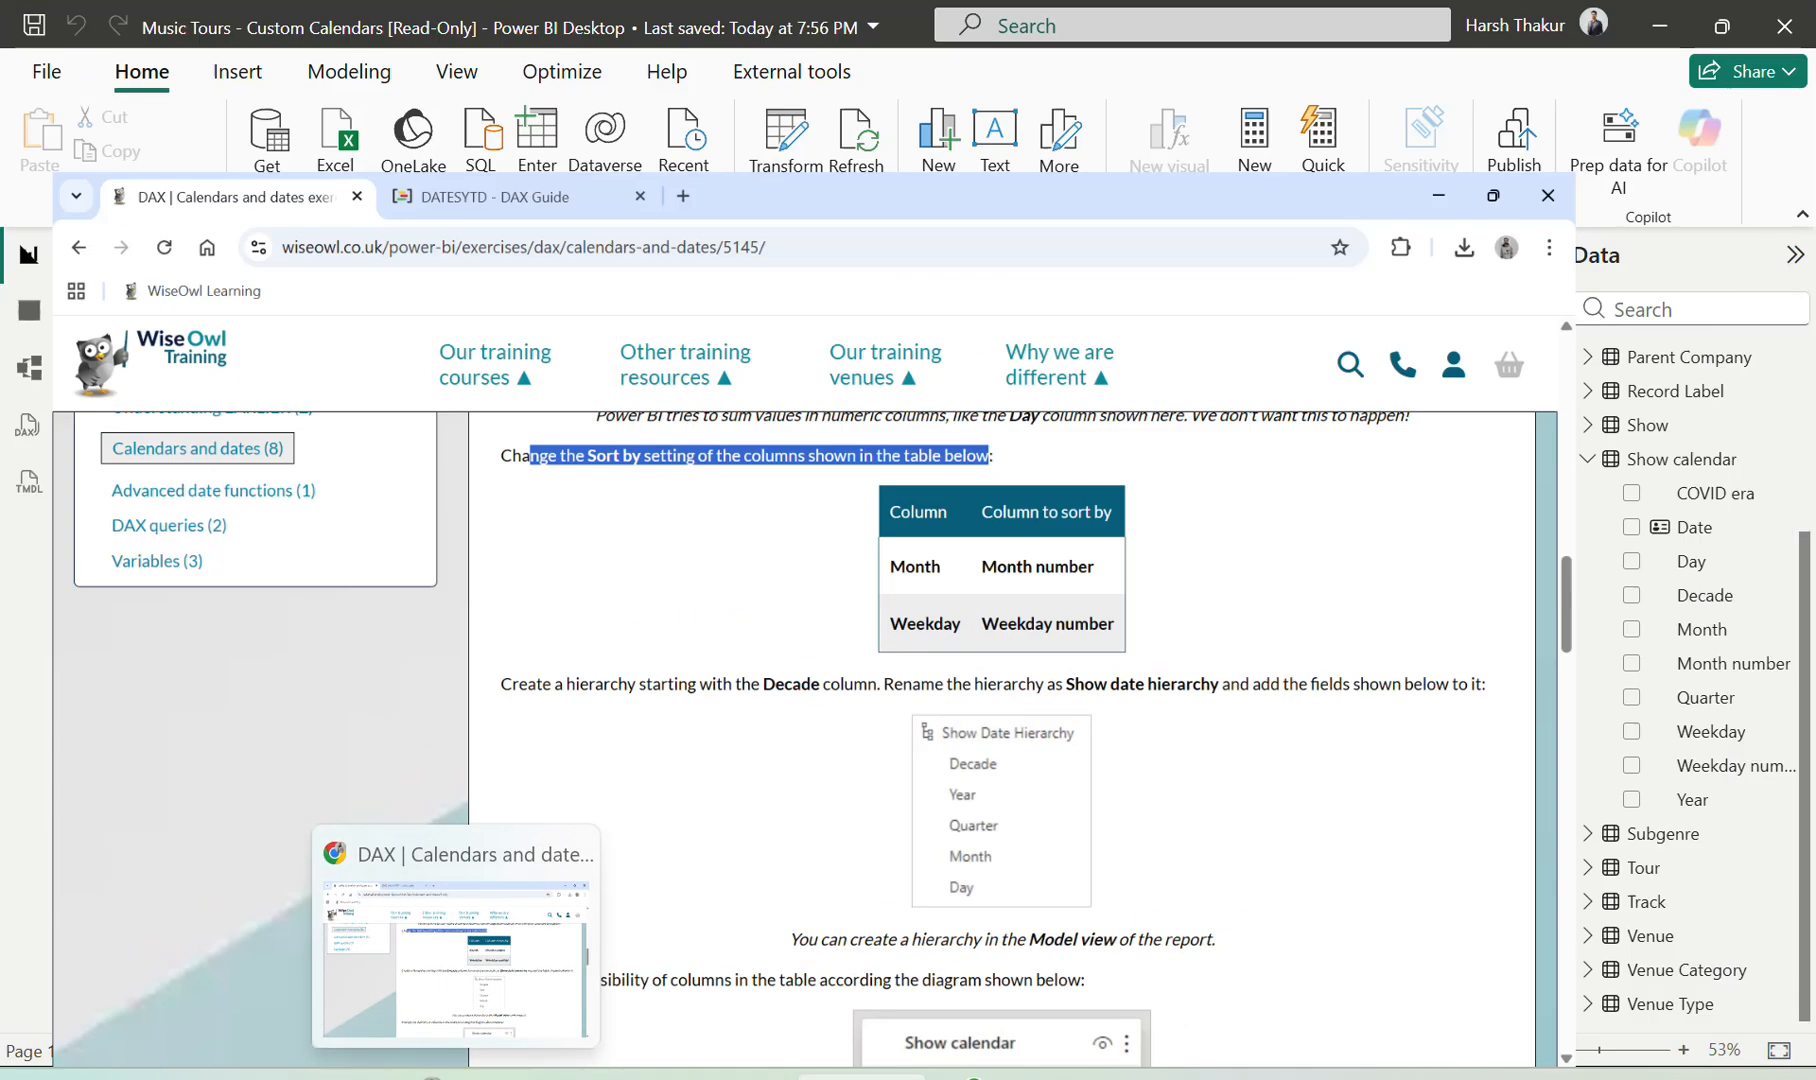
{"action": "left_click", "coordinate": [1703, 529]}
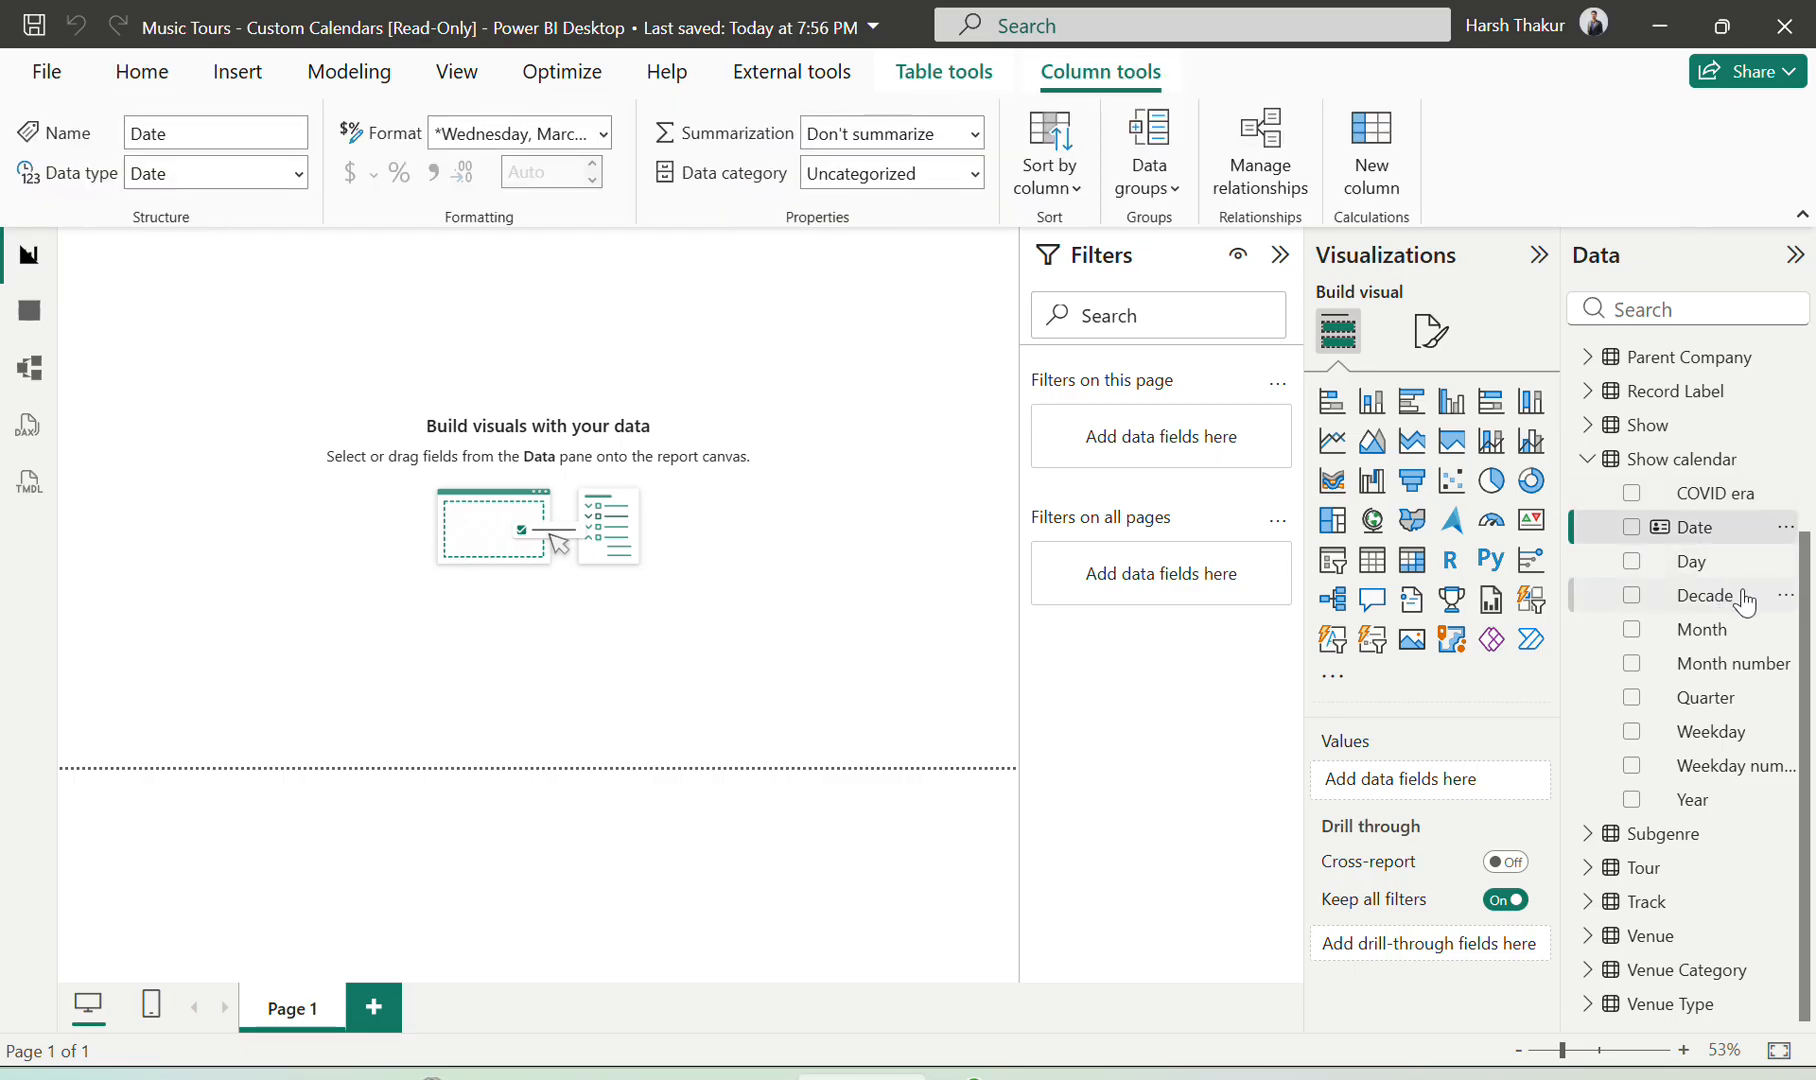
{"action": "left_click", "coordinate": [1785, 595]}
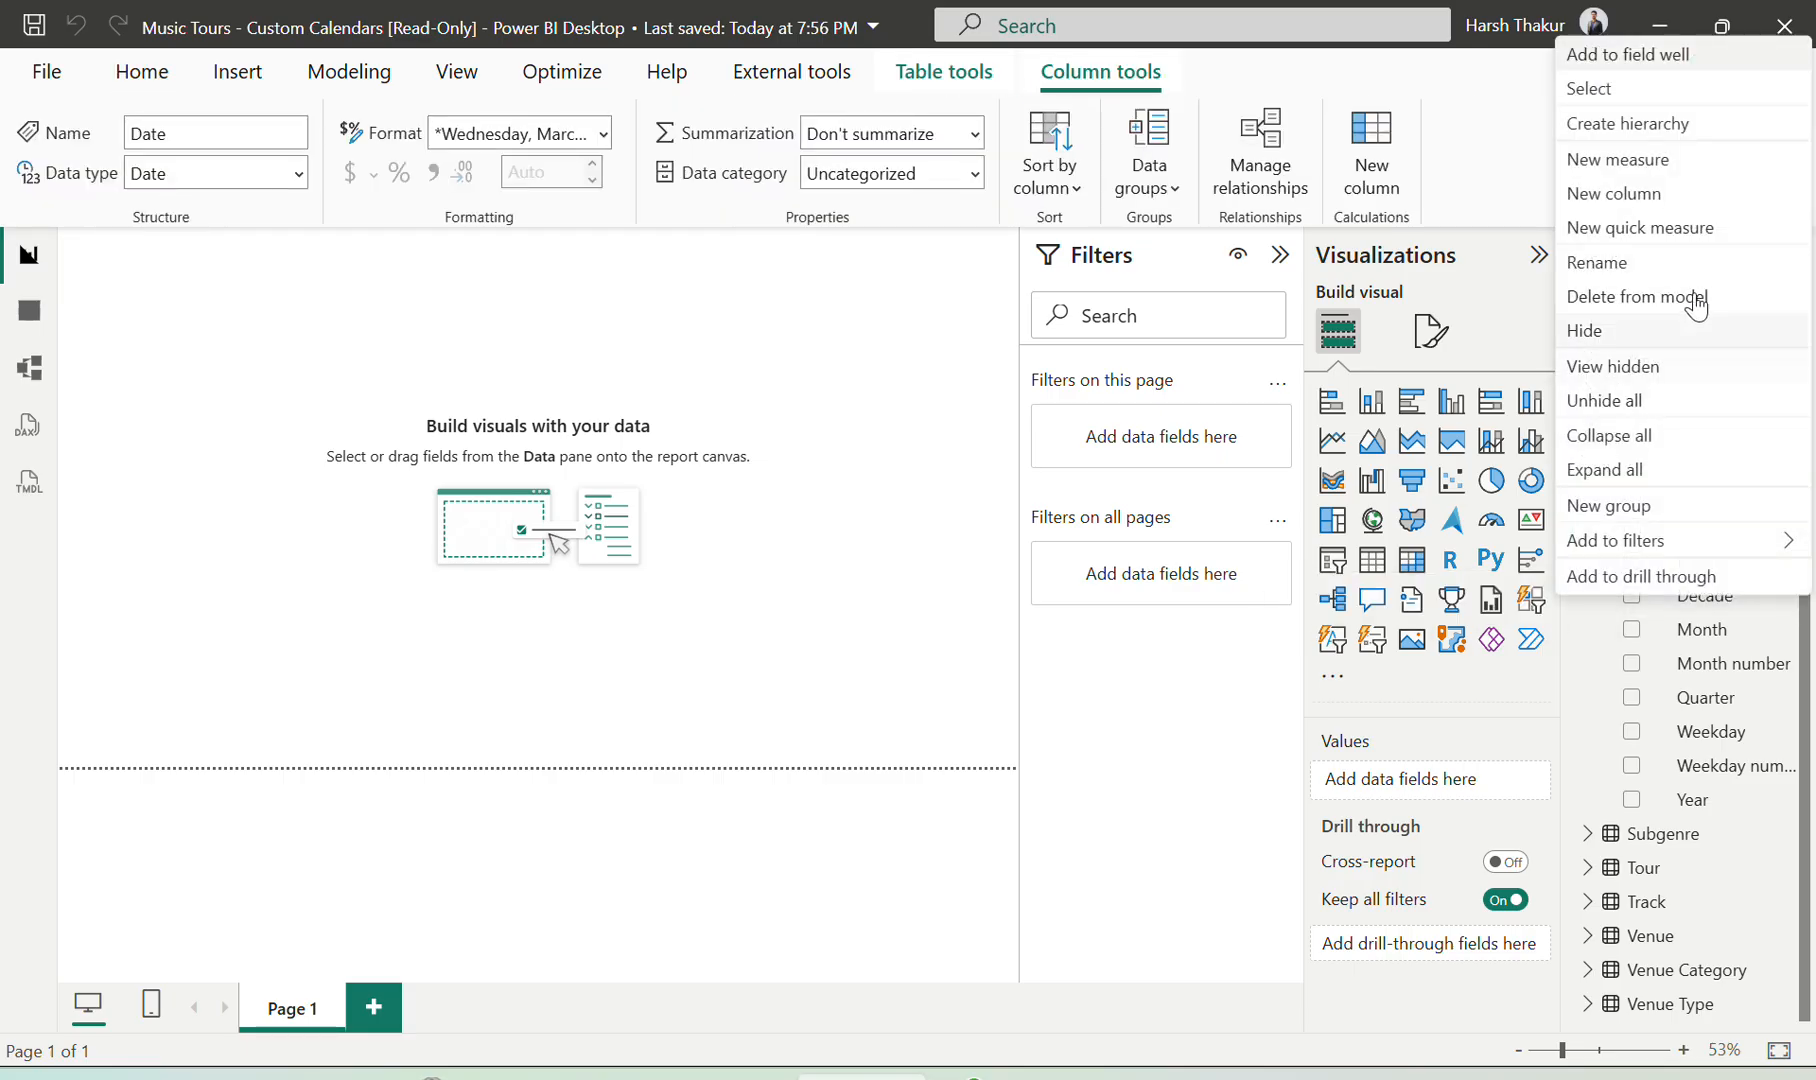
{"action": "left_click", "coordinate": [1684, 126]}
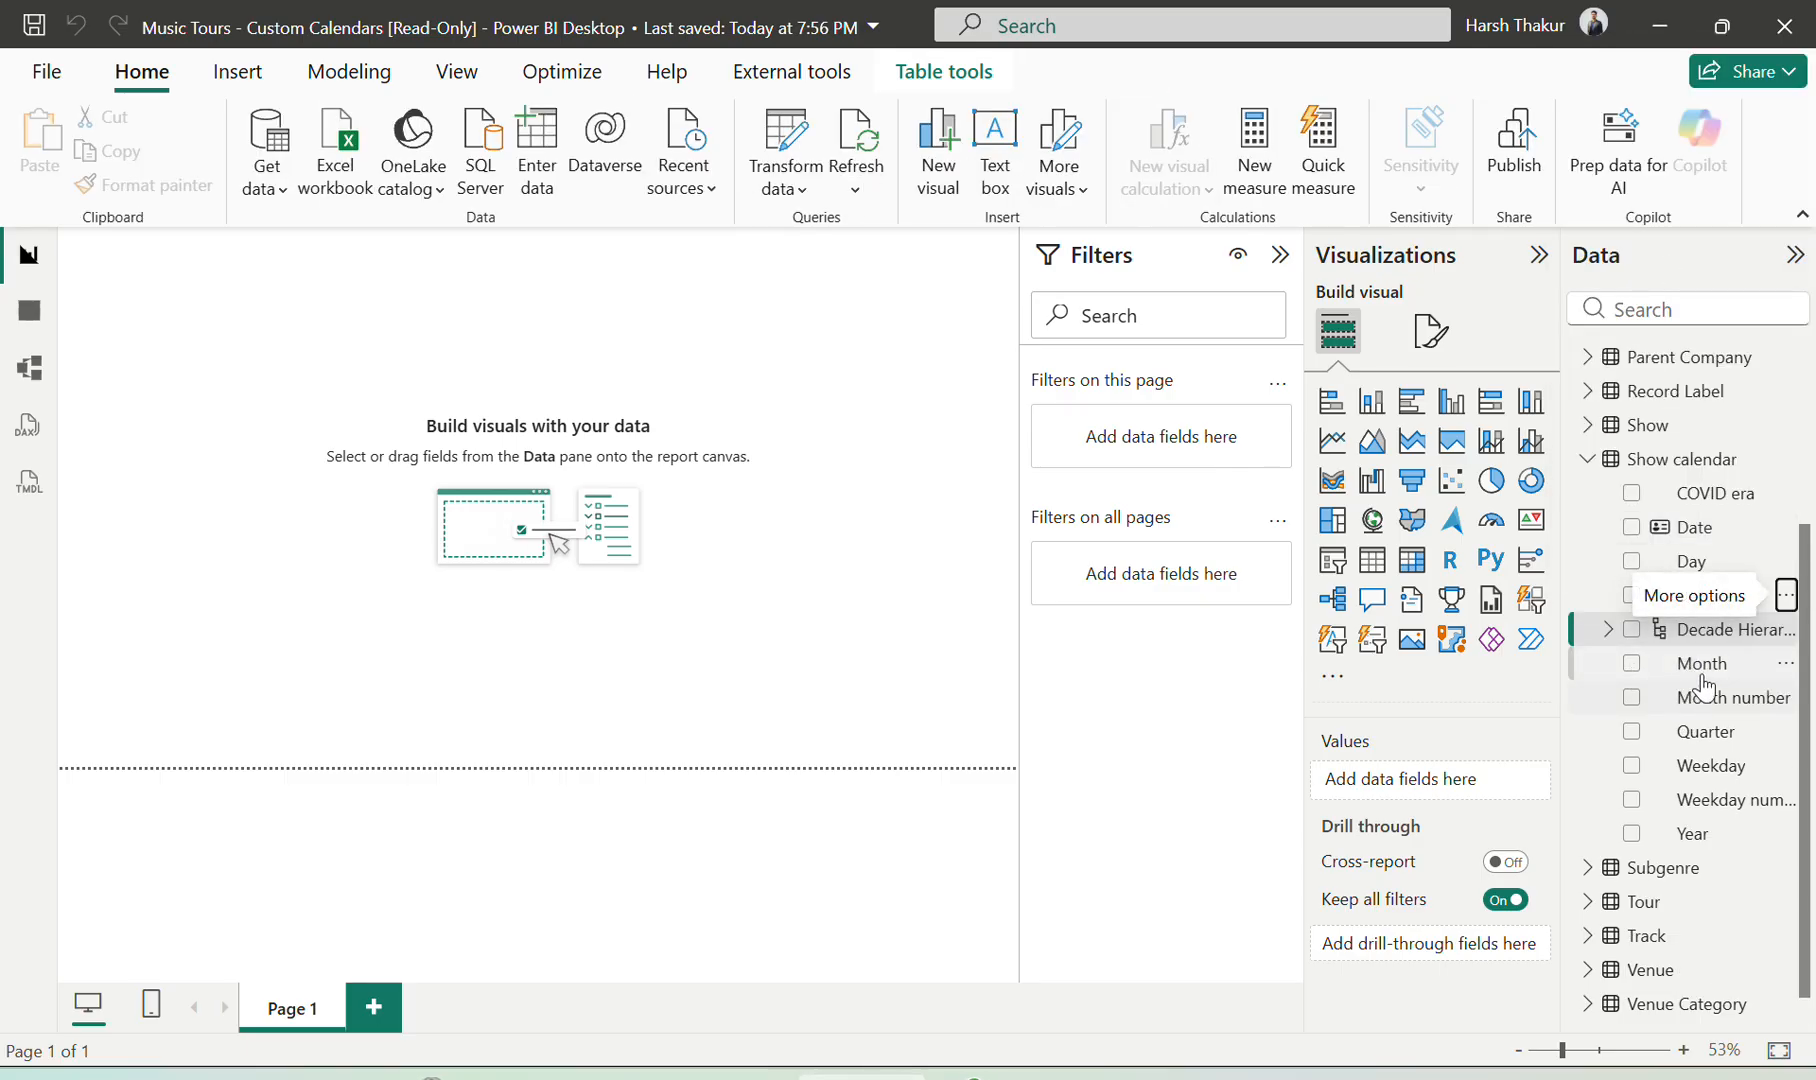
{"action": "left_click", "coordinate": [1608, 633]}
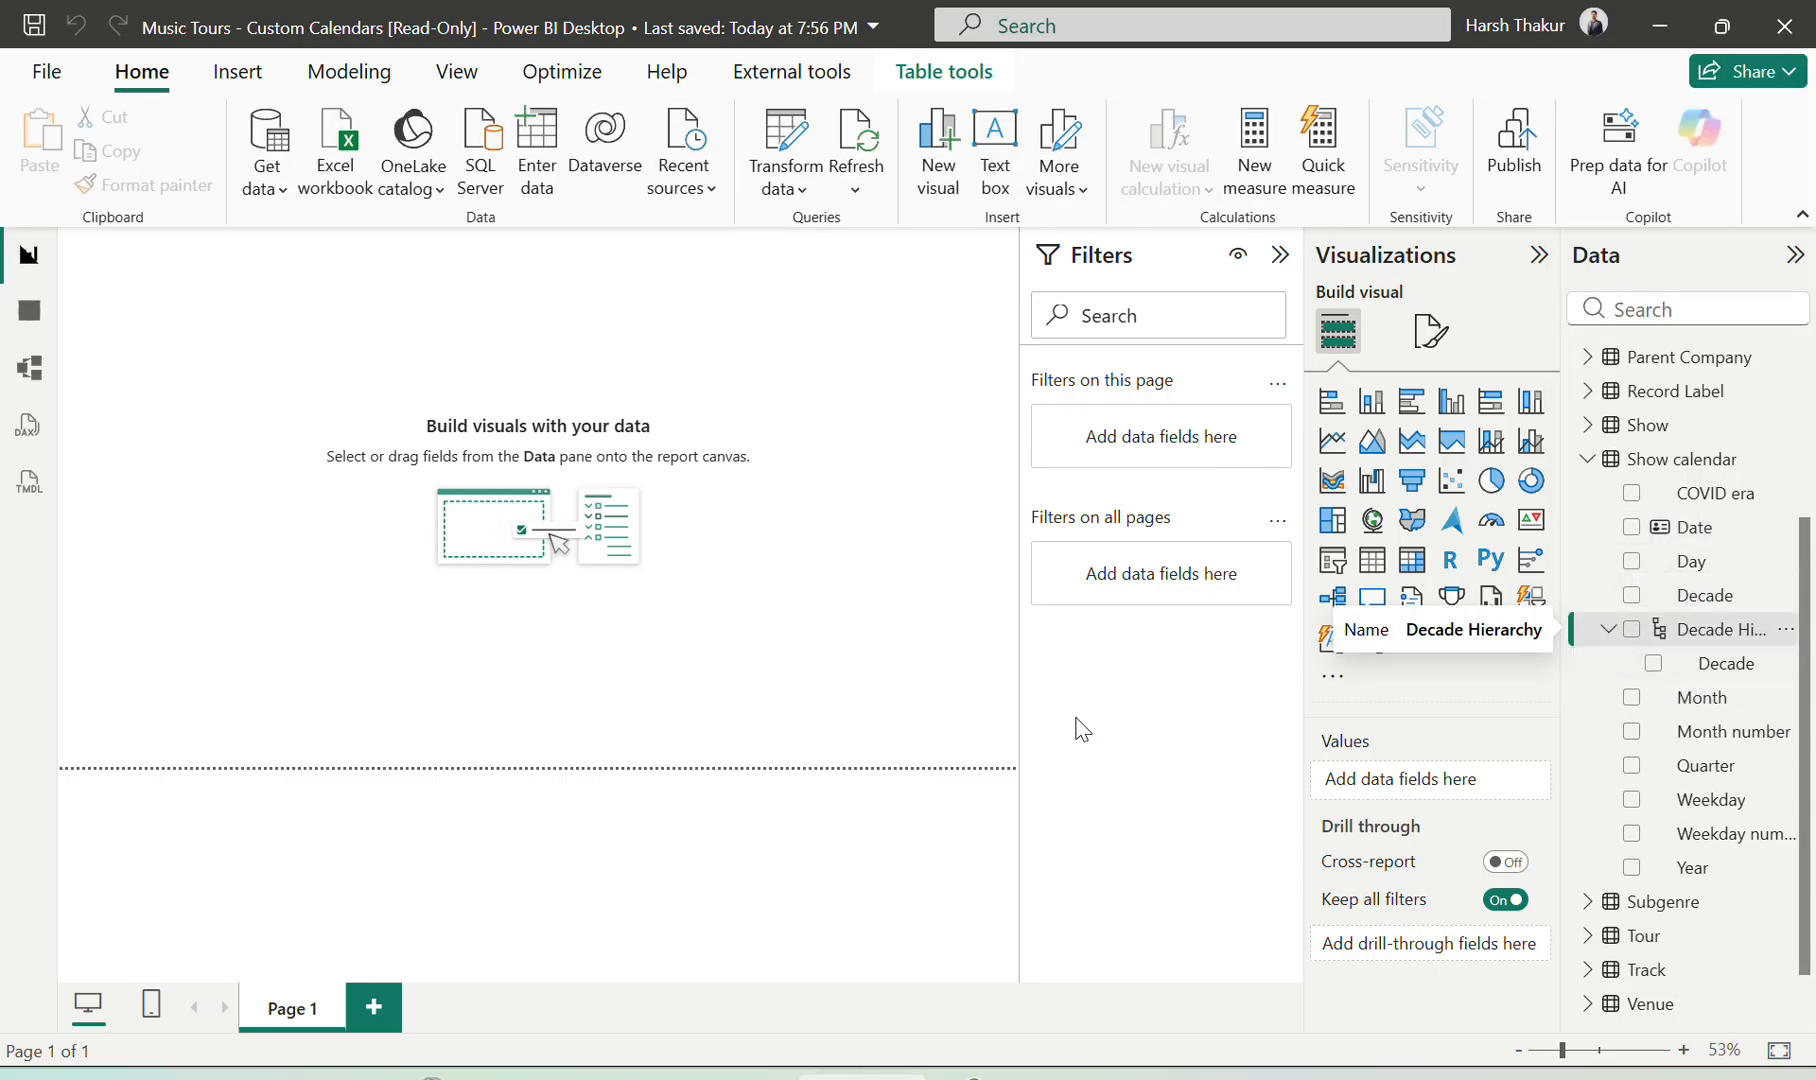
Check the required hierarchy fields in the browser, return to Power BI Desktop and try to add the Year column to the Decade hierarchy
{"action": "key", "text": "alt+Tab"}
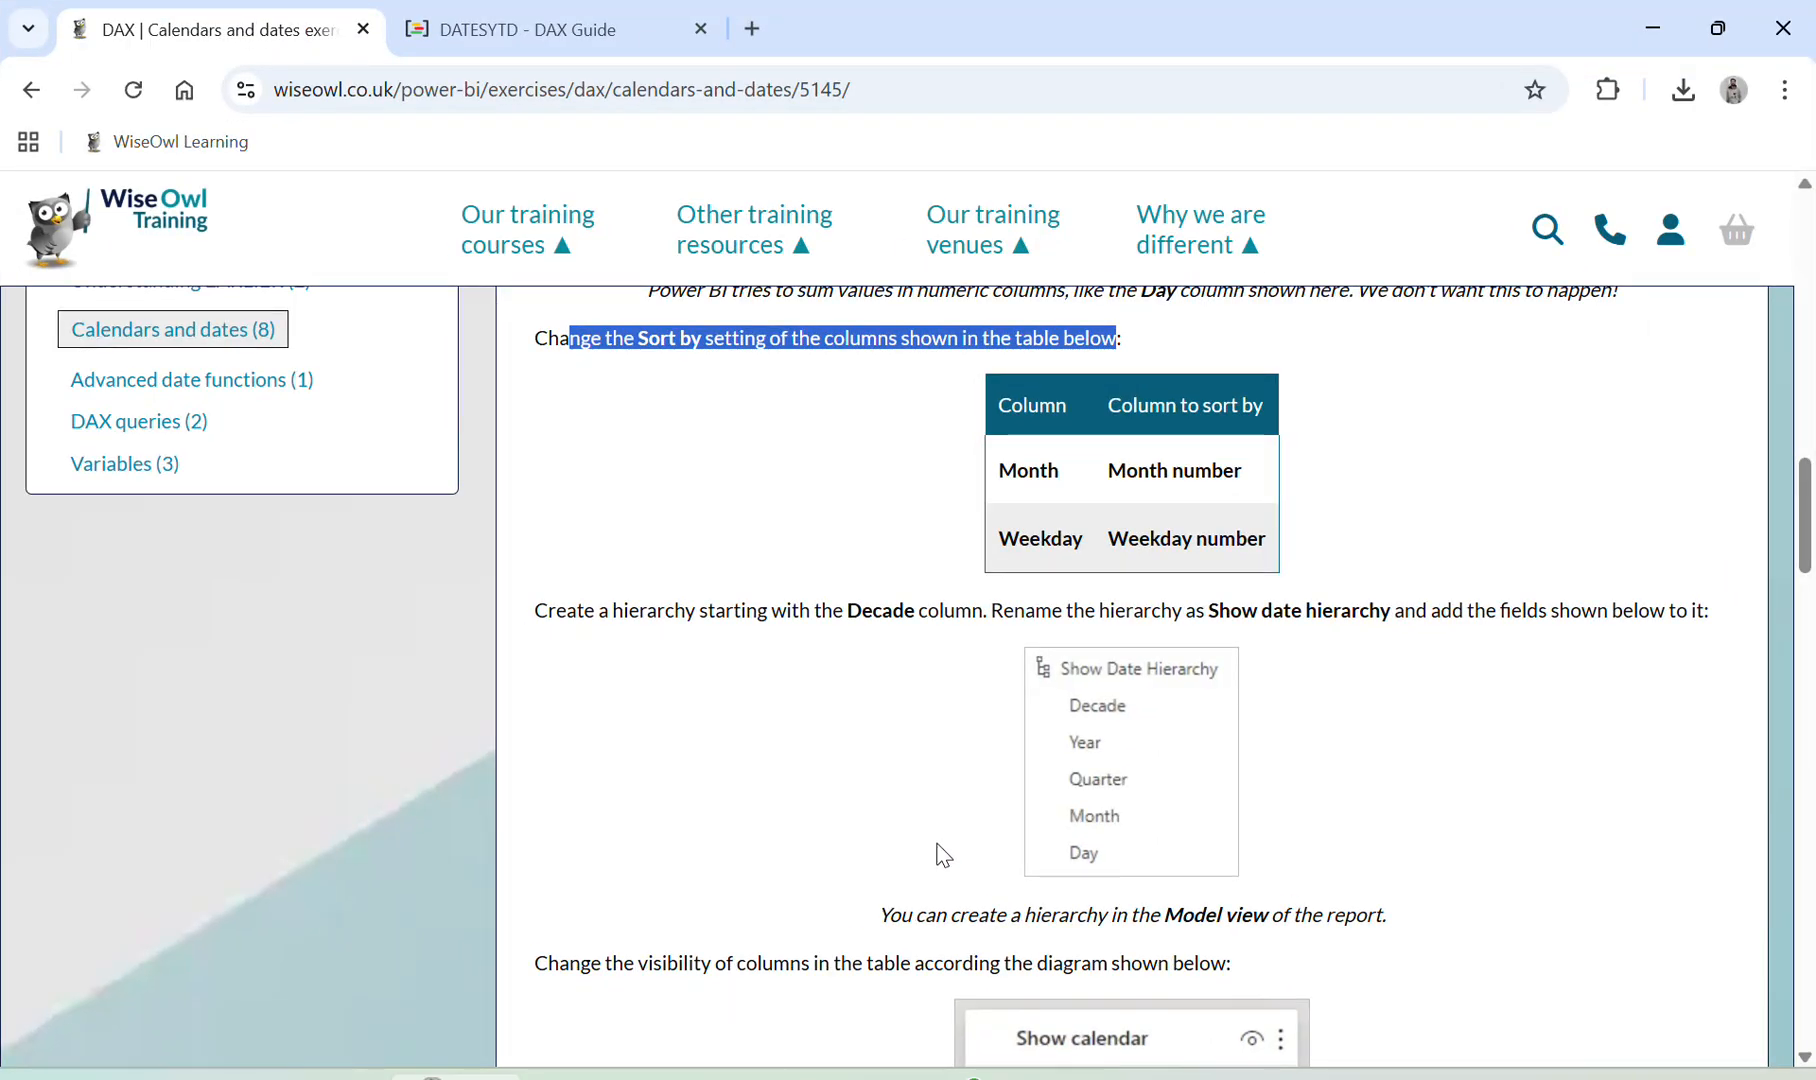
{"action": "key", "text": "alt+Tab"}
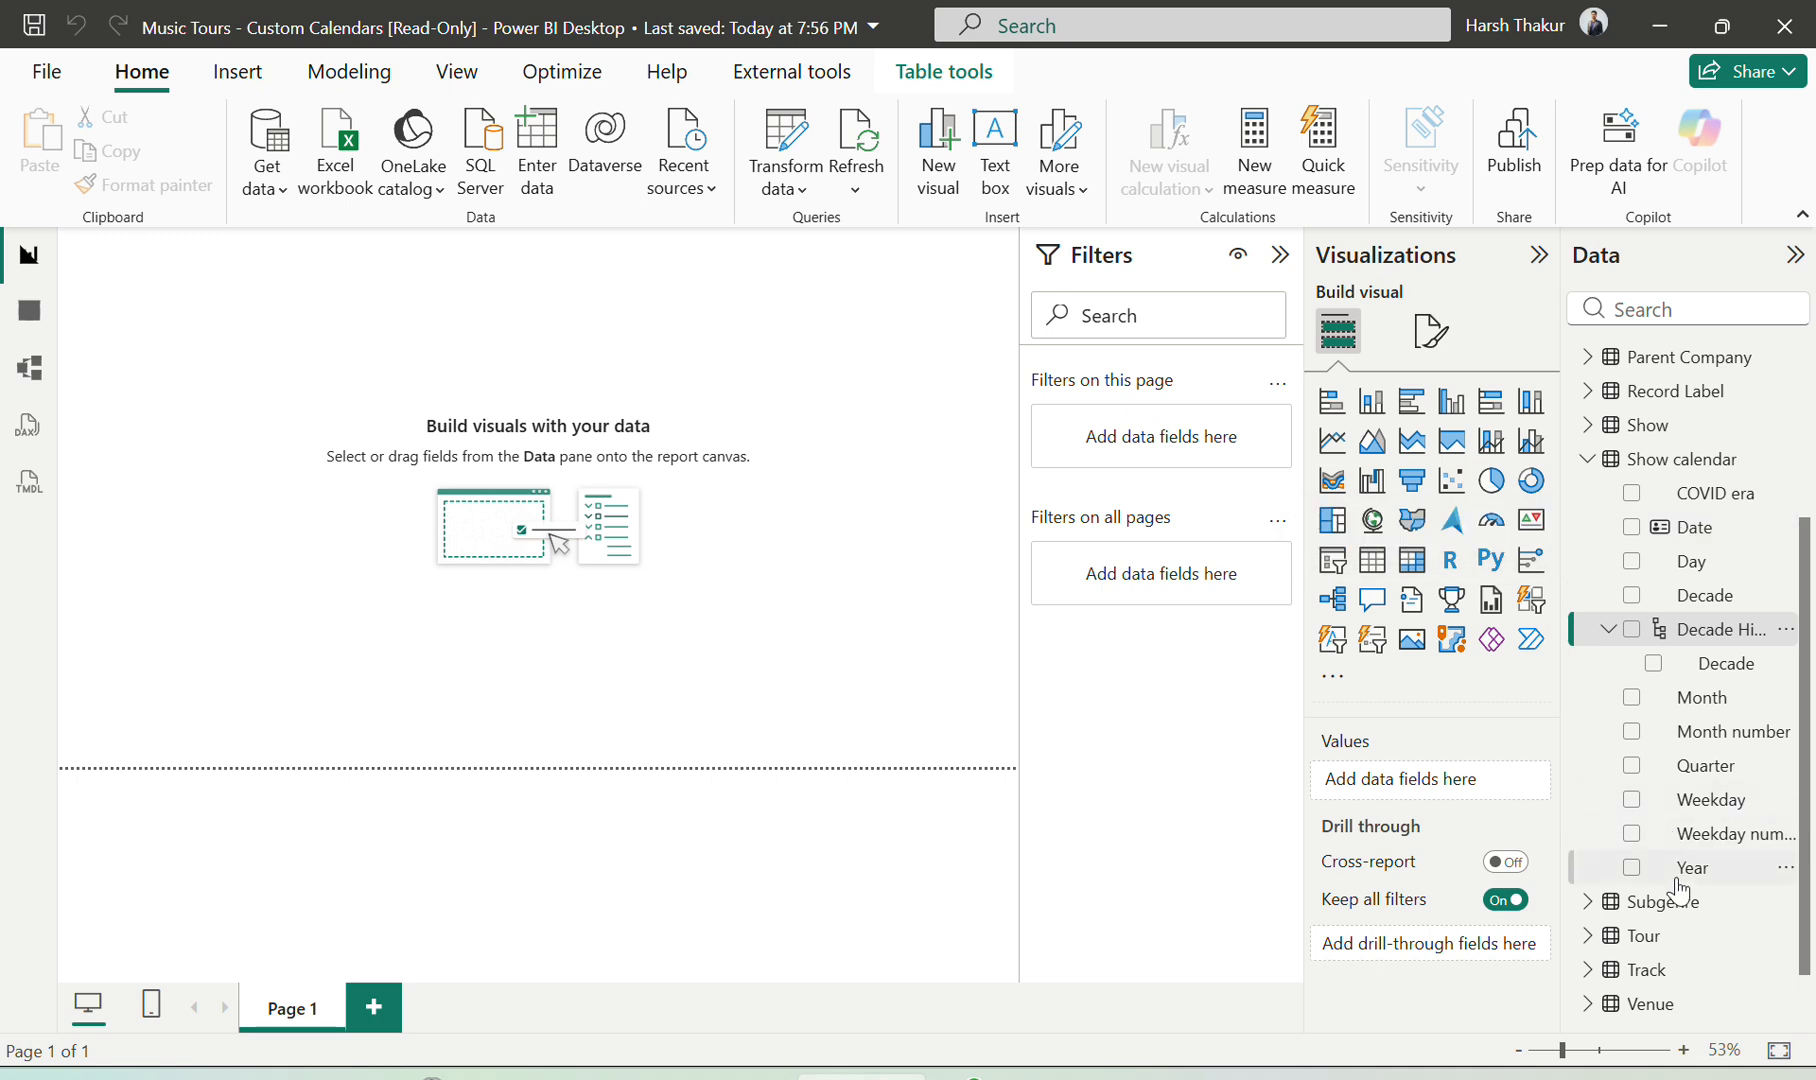
{"action": "left_click_drag", "start_coordinate": [1680, 867], "coordinate": [1716, 686]}
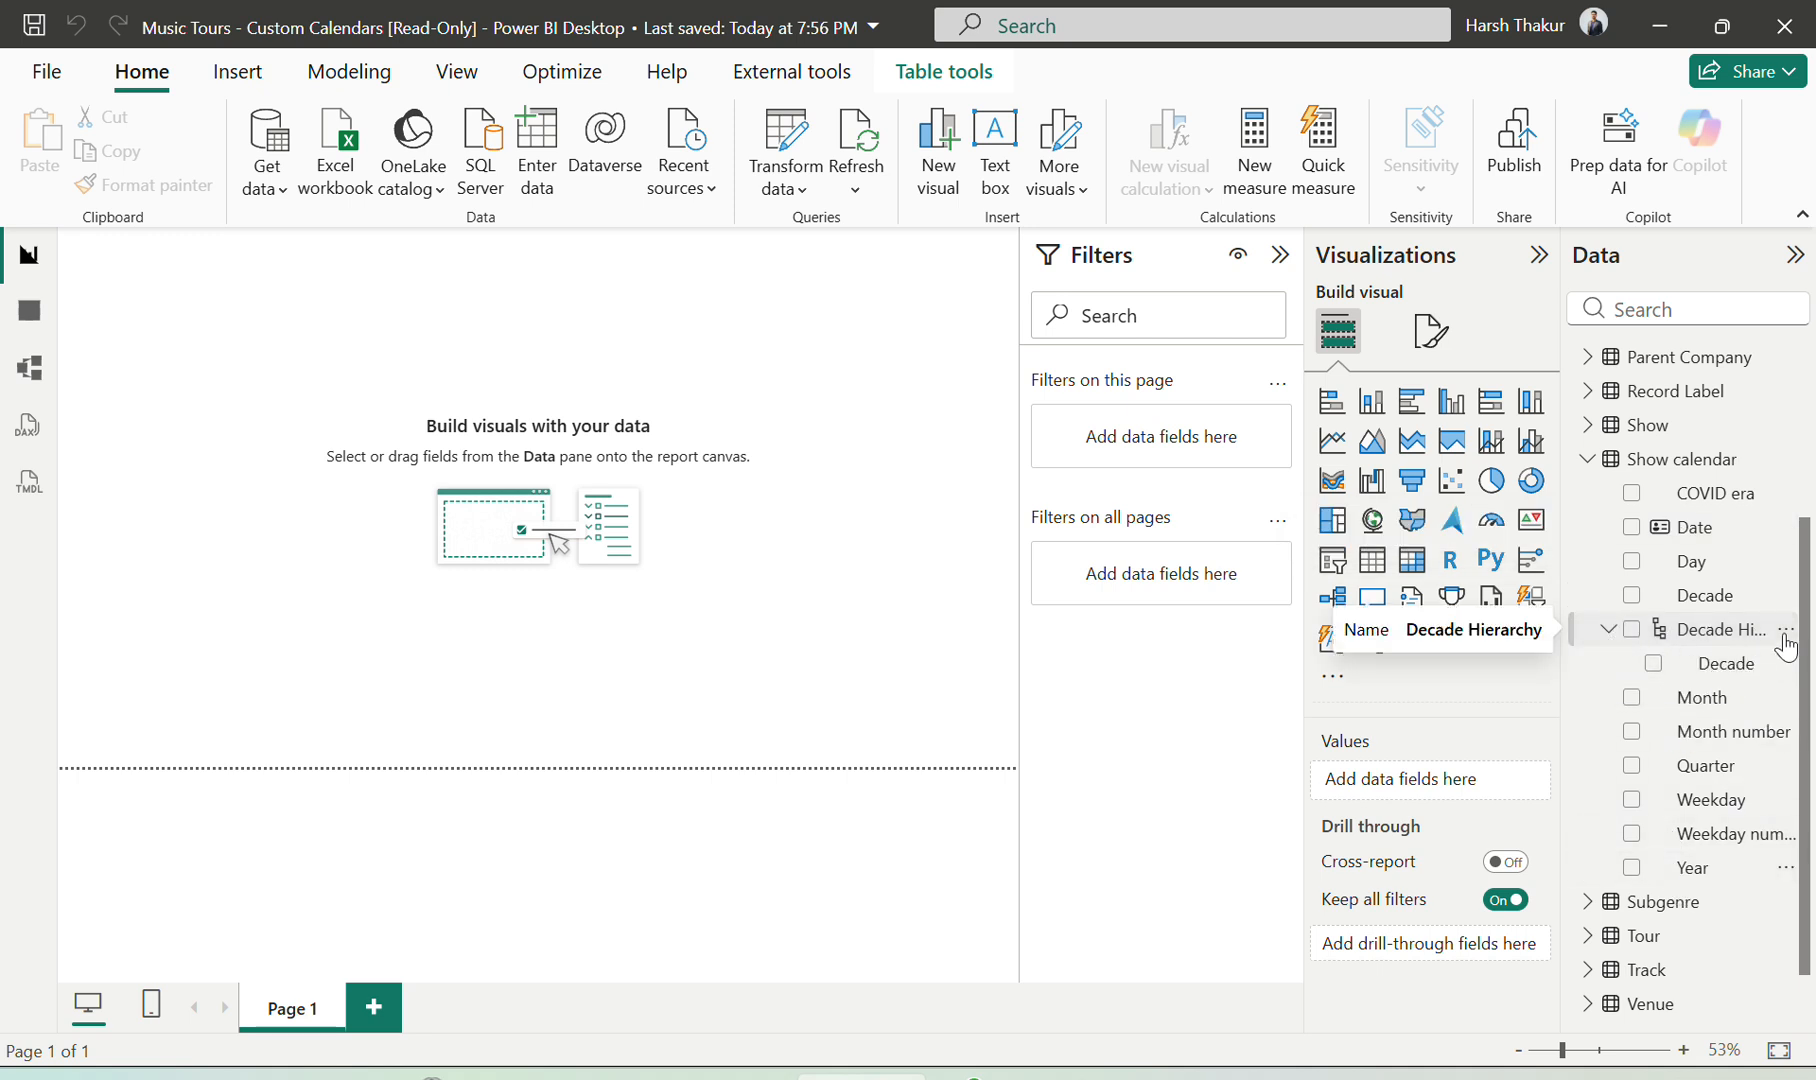
{"action": "left_click", "coordinate": [1786, 630]}
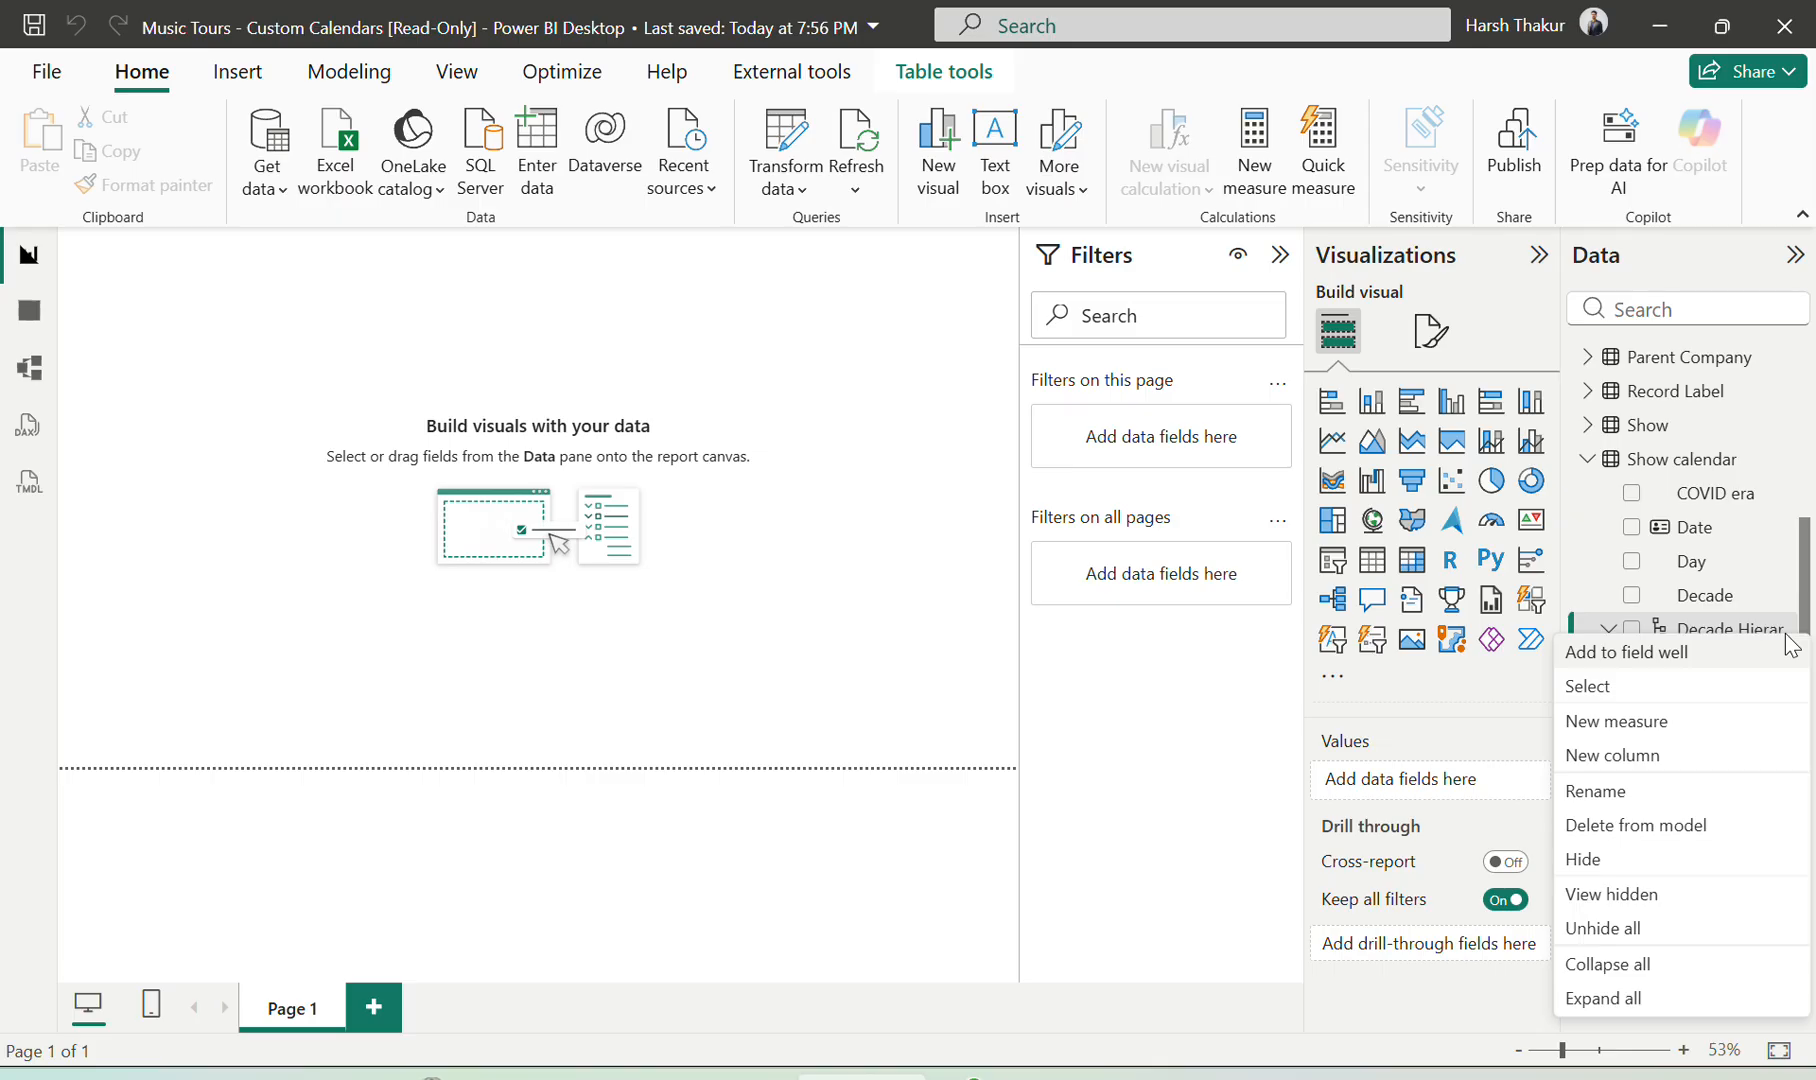
{"action": "left_click", "coordinate": [1653, 660]}
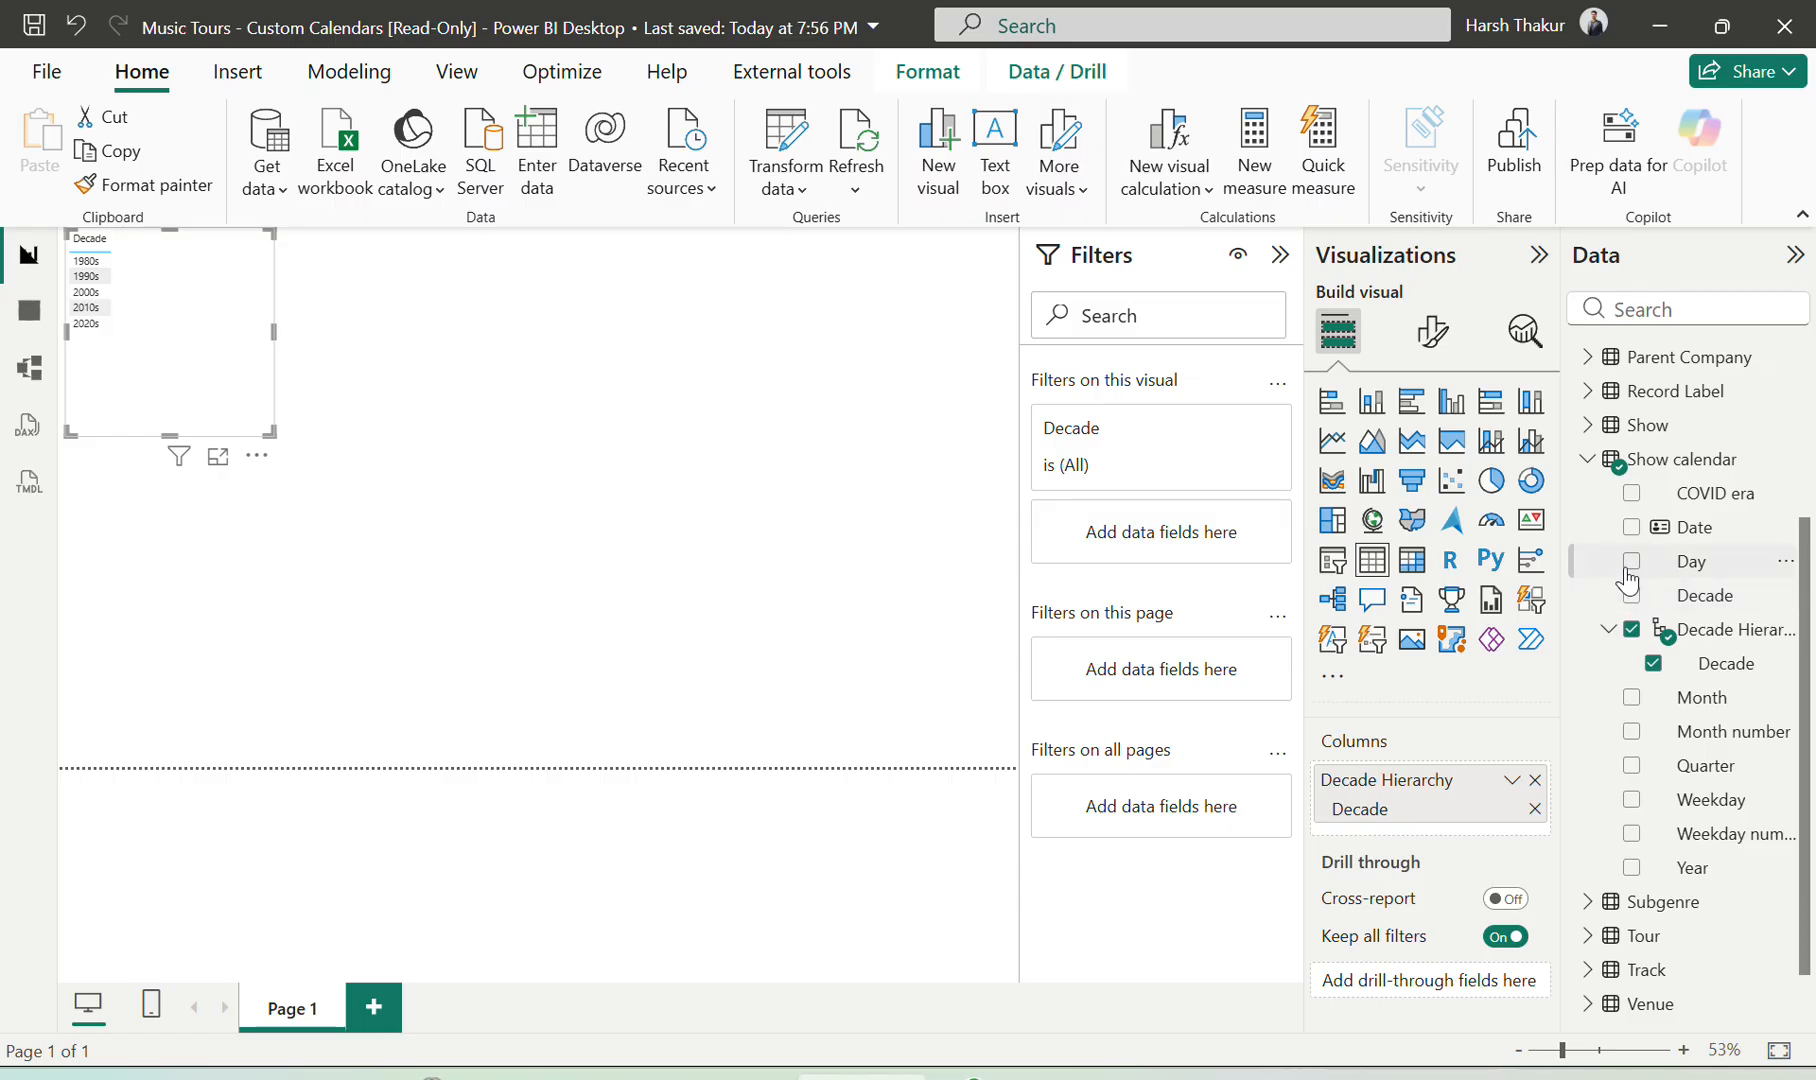
{"action": "left_click", "coordinate": [1653, 663]}
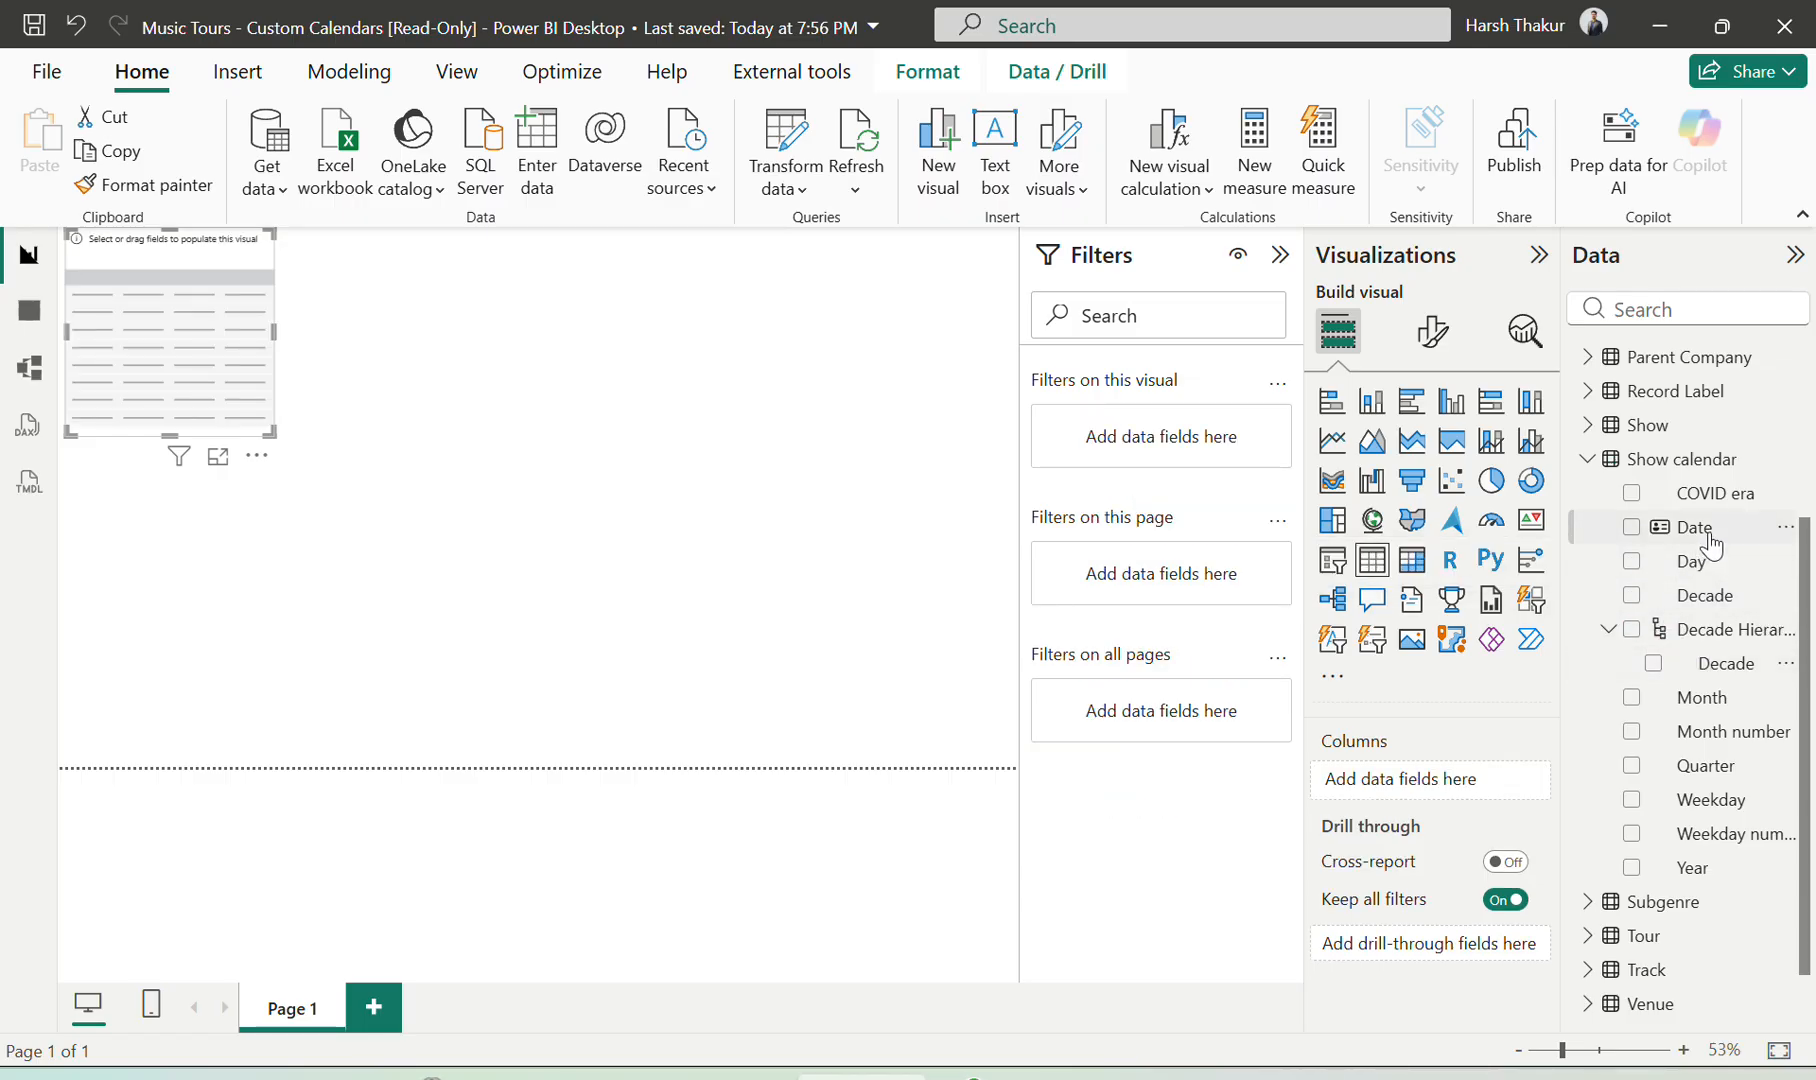
Add the Date column of the Show calendar table to the Decade hierarchy
{"action": "left_click", "coordinate": [1712, 545]}
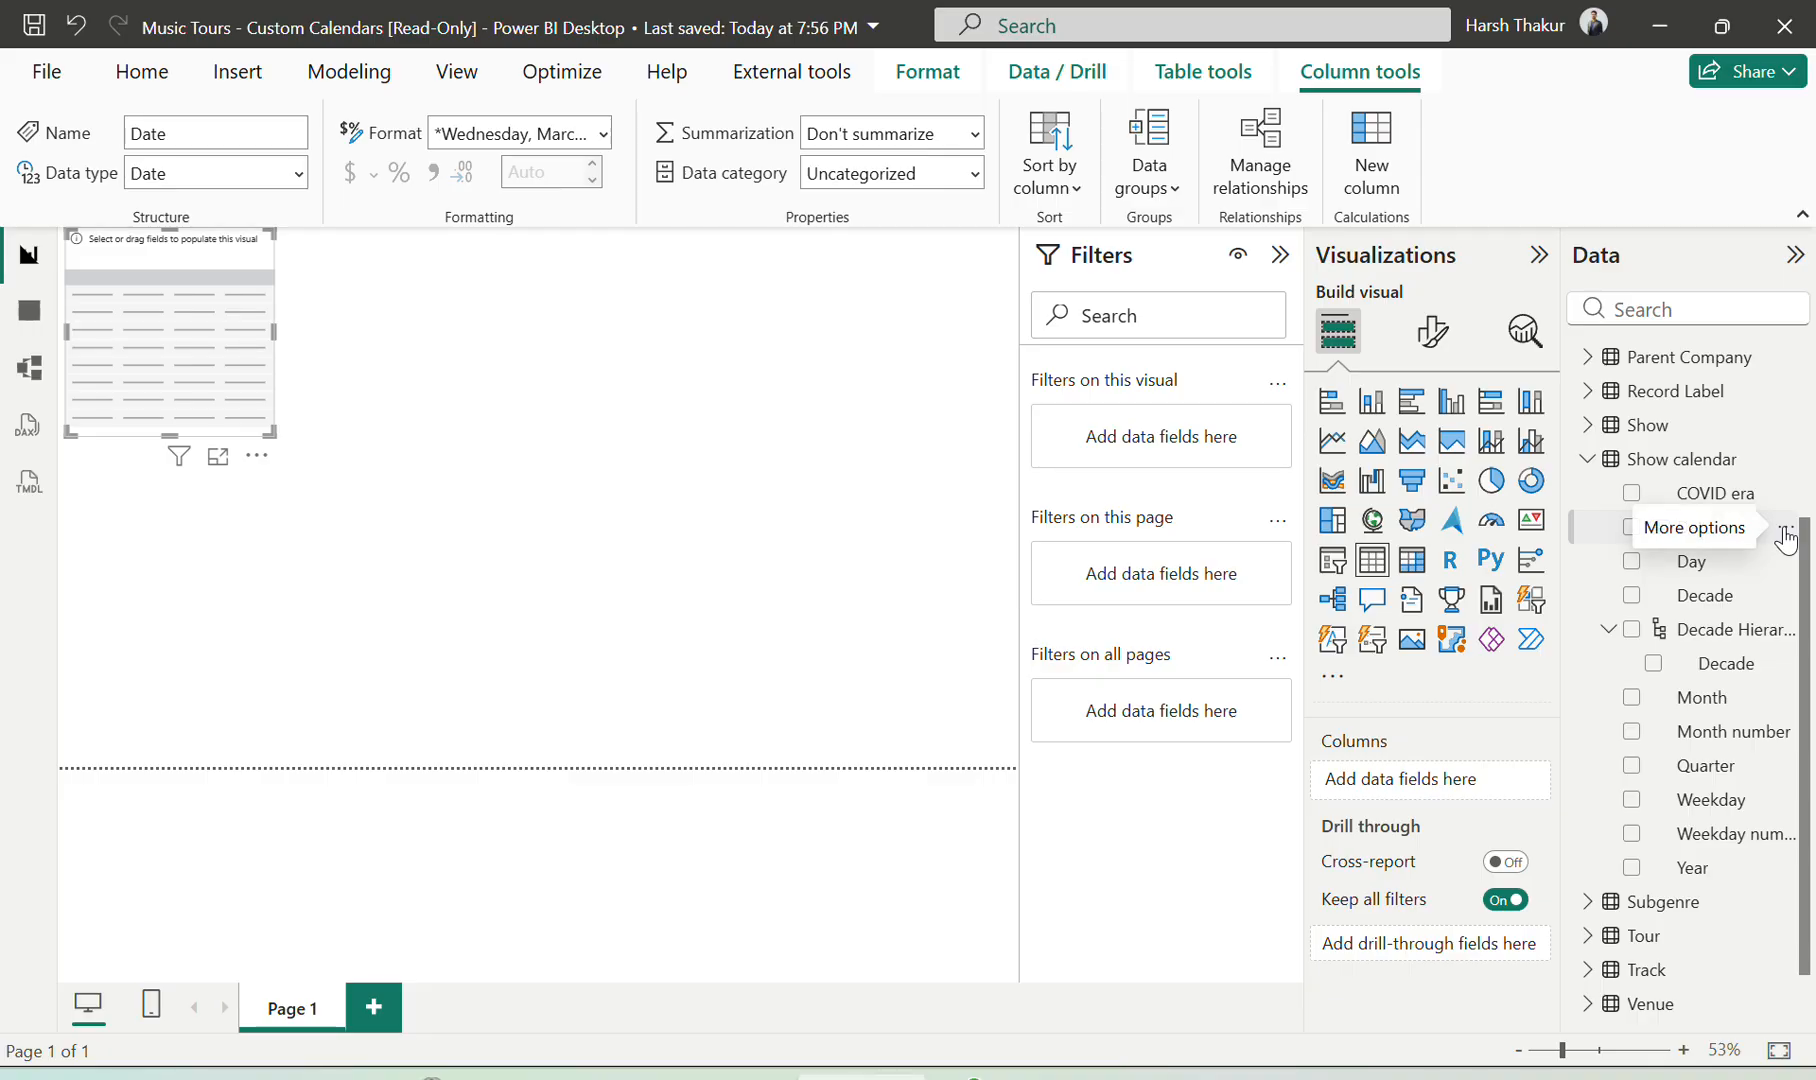
{"action": "left_click", "coordinate": [1786, 540]}
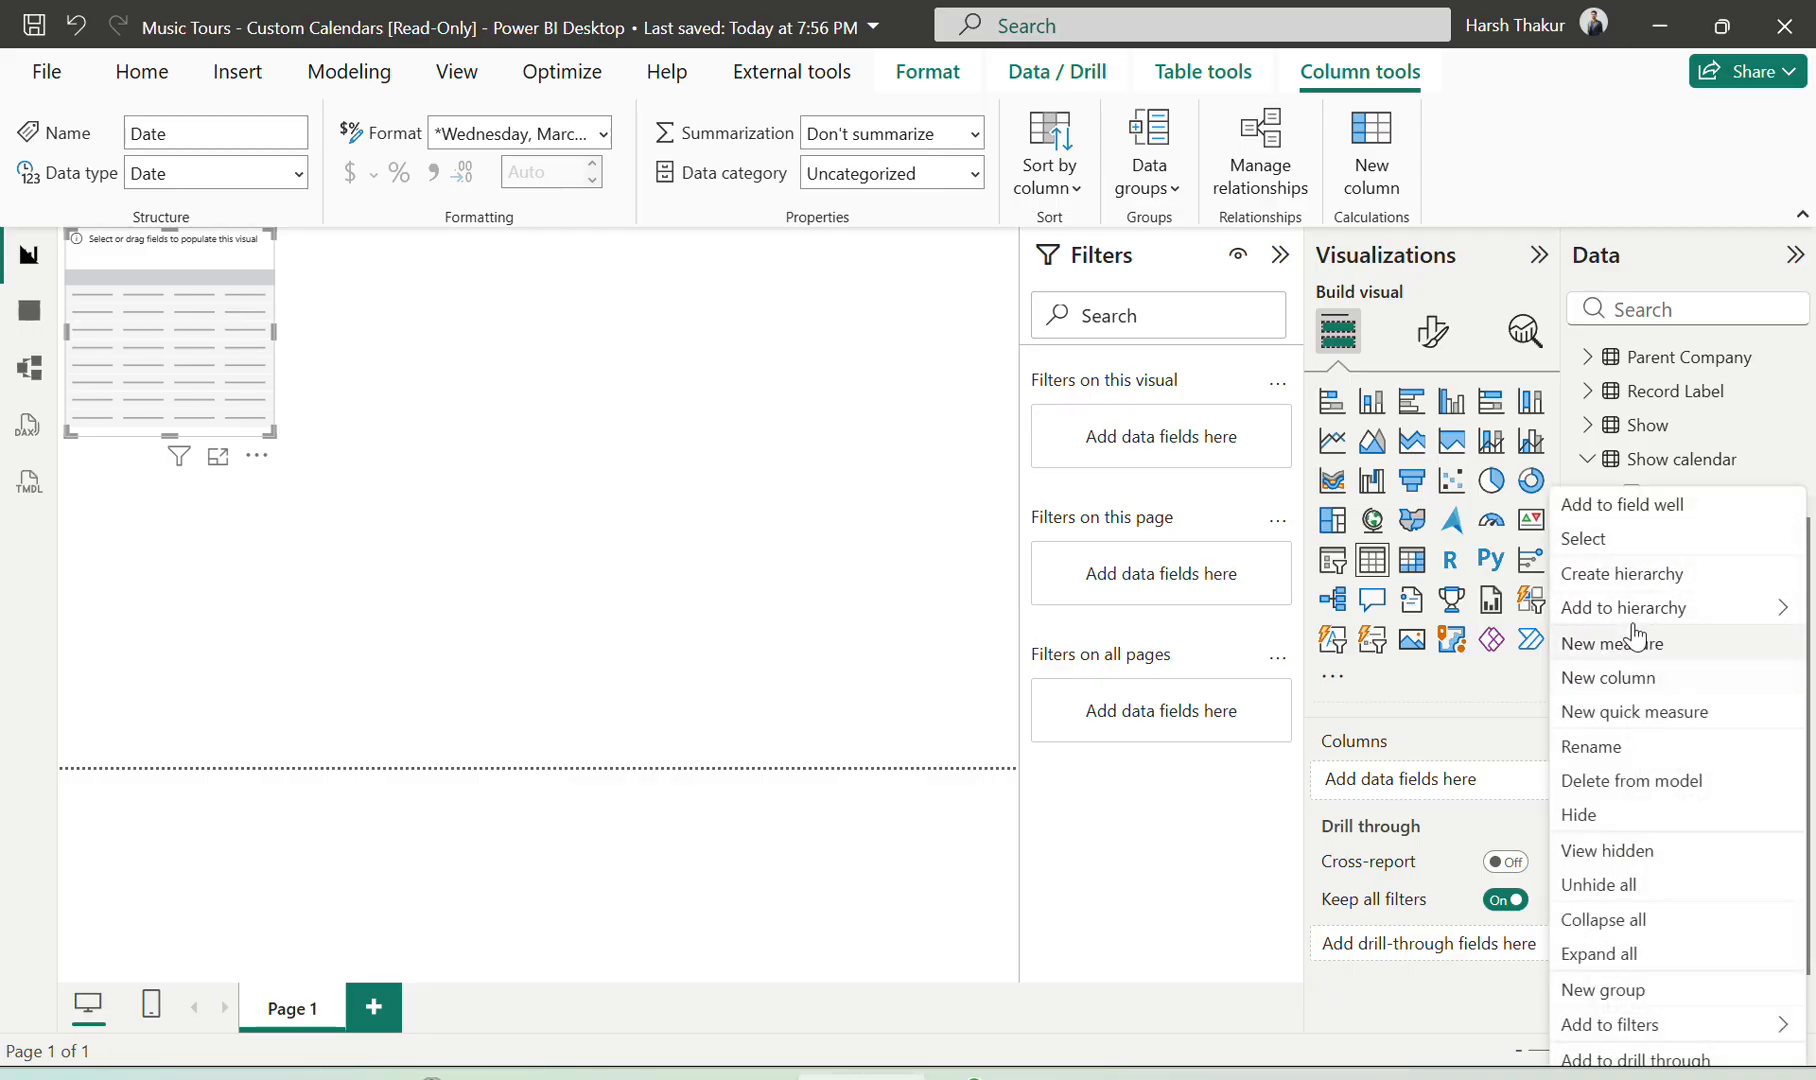
{"action": "mouse_move", "coordinate": [1650, 622]}
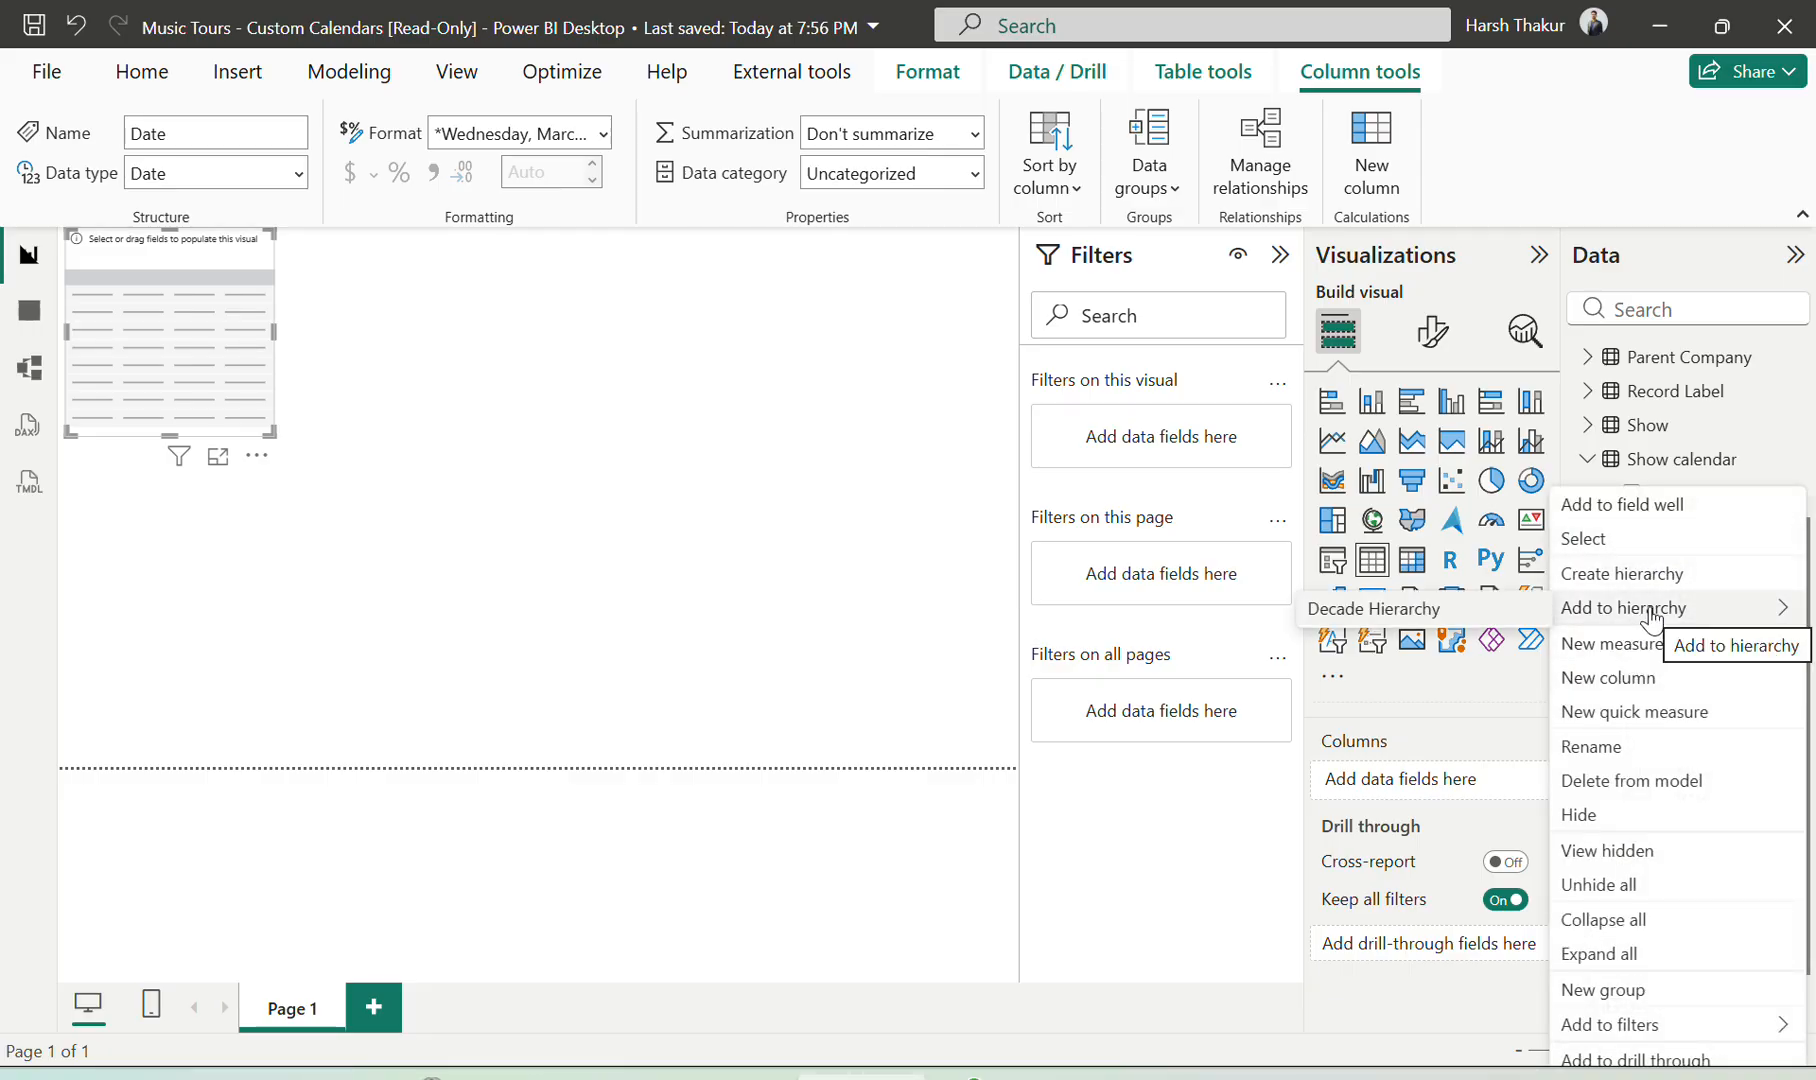
{"action": "left_click", "coordinate": [1470, 610]}
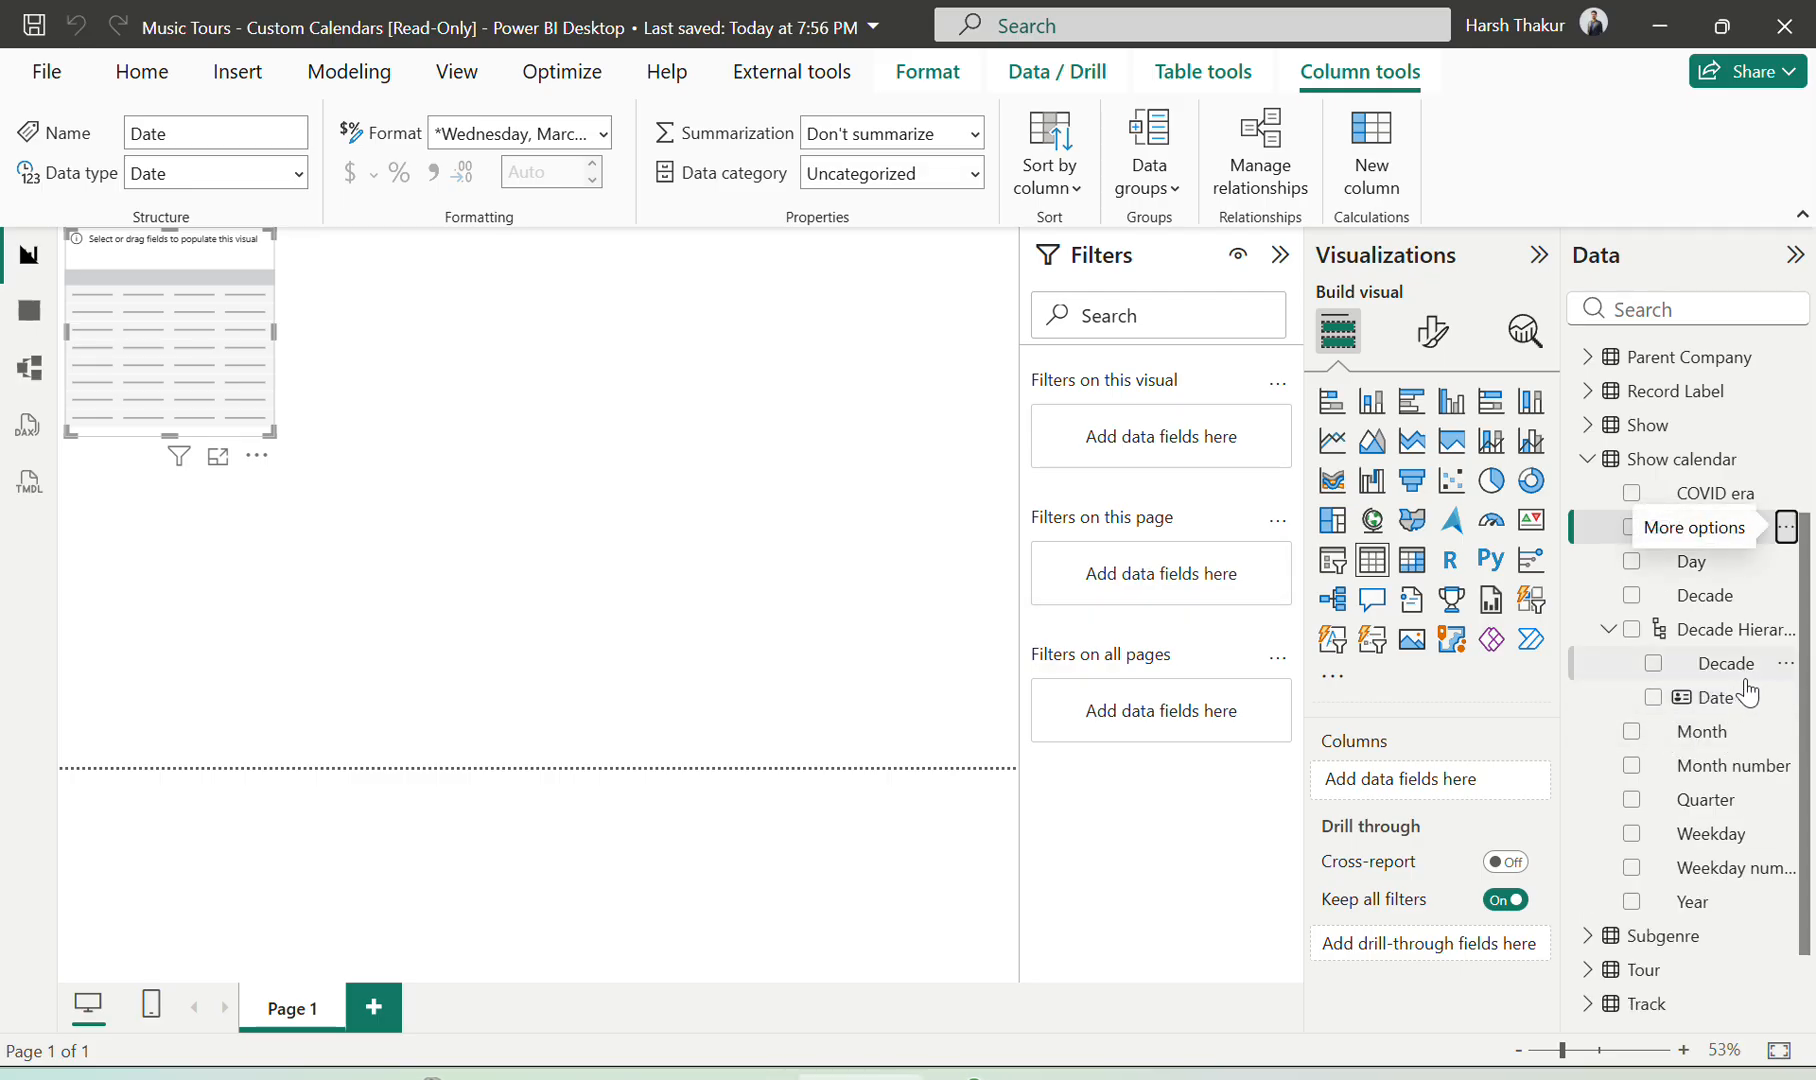
Delete the Date level from the Decade hierarchy and confirm the deletion
{"action": "left_click", "coordinate": [1786, 699]}
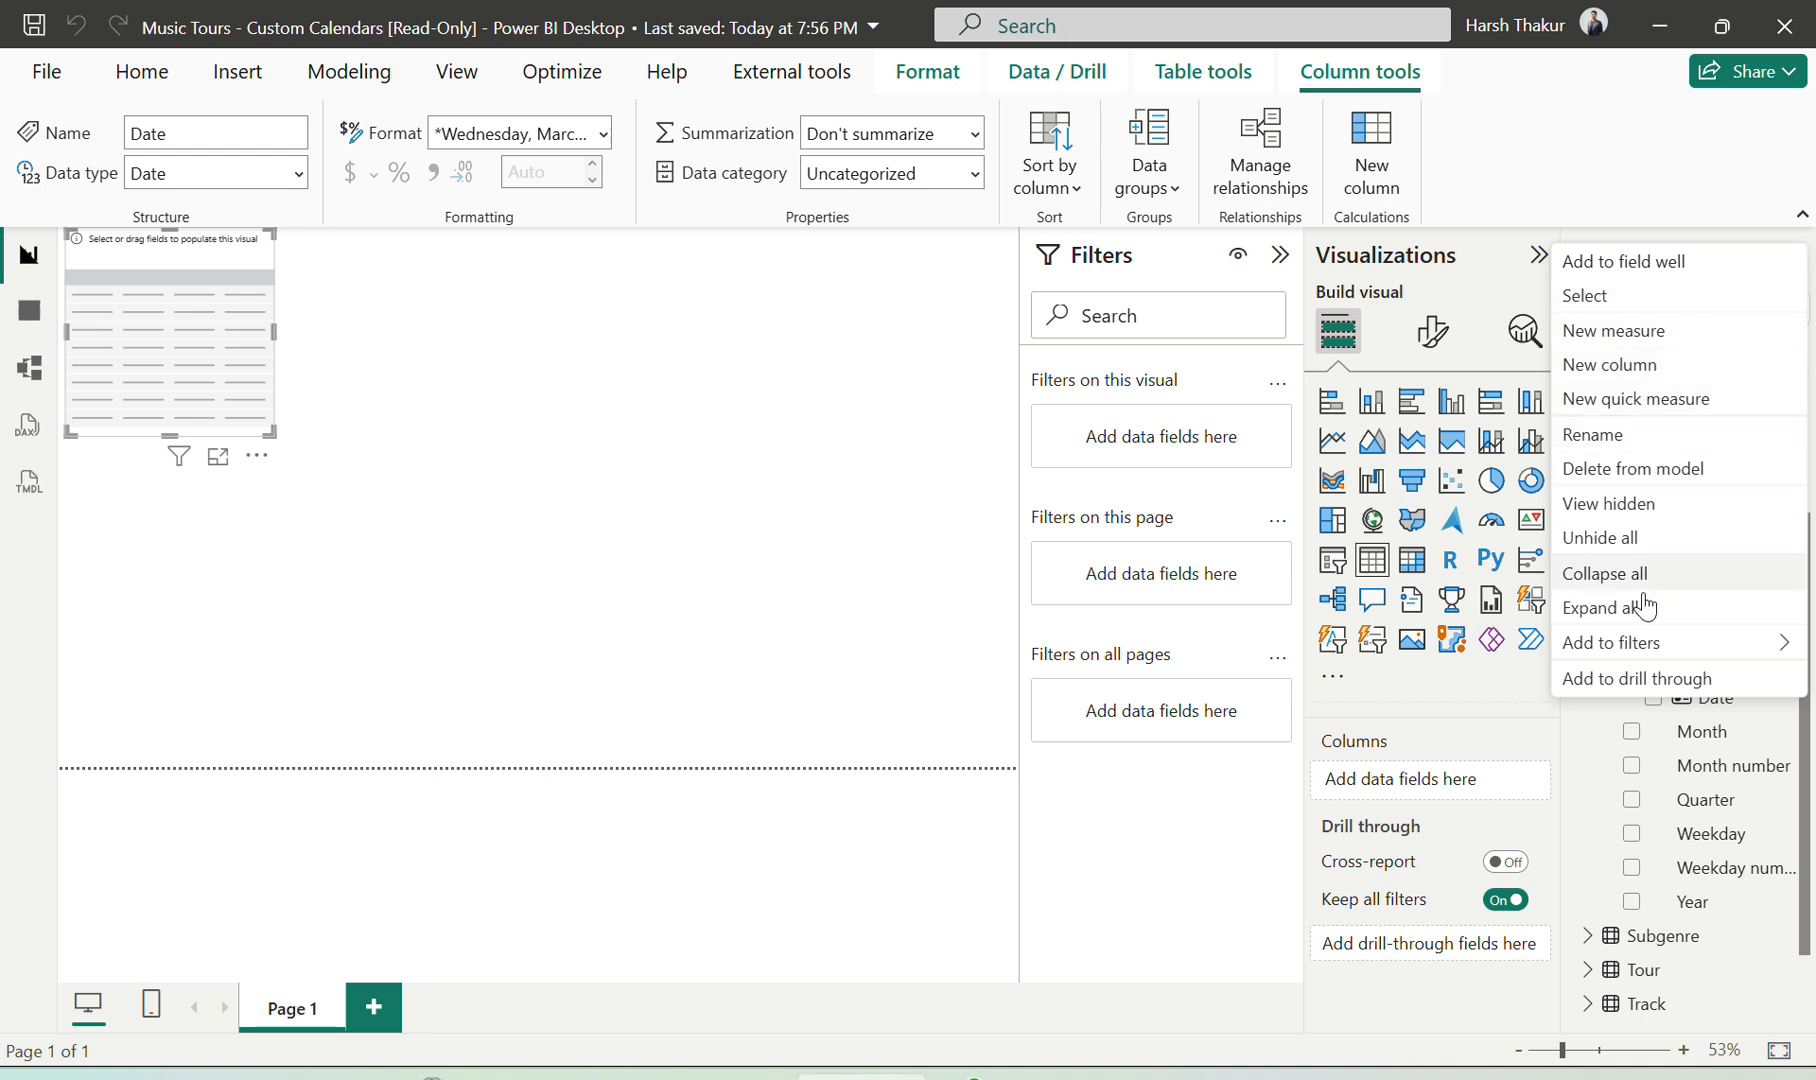
{"action": "mouse_move", "coordinate": [1653, 645]}
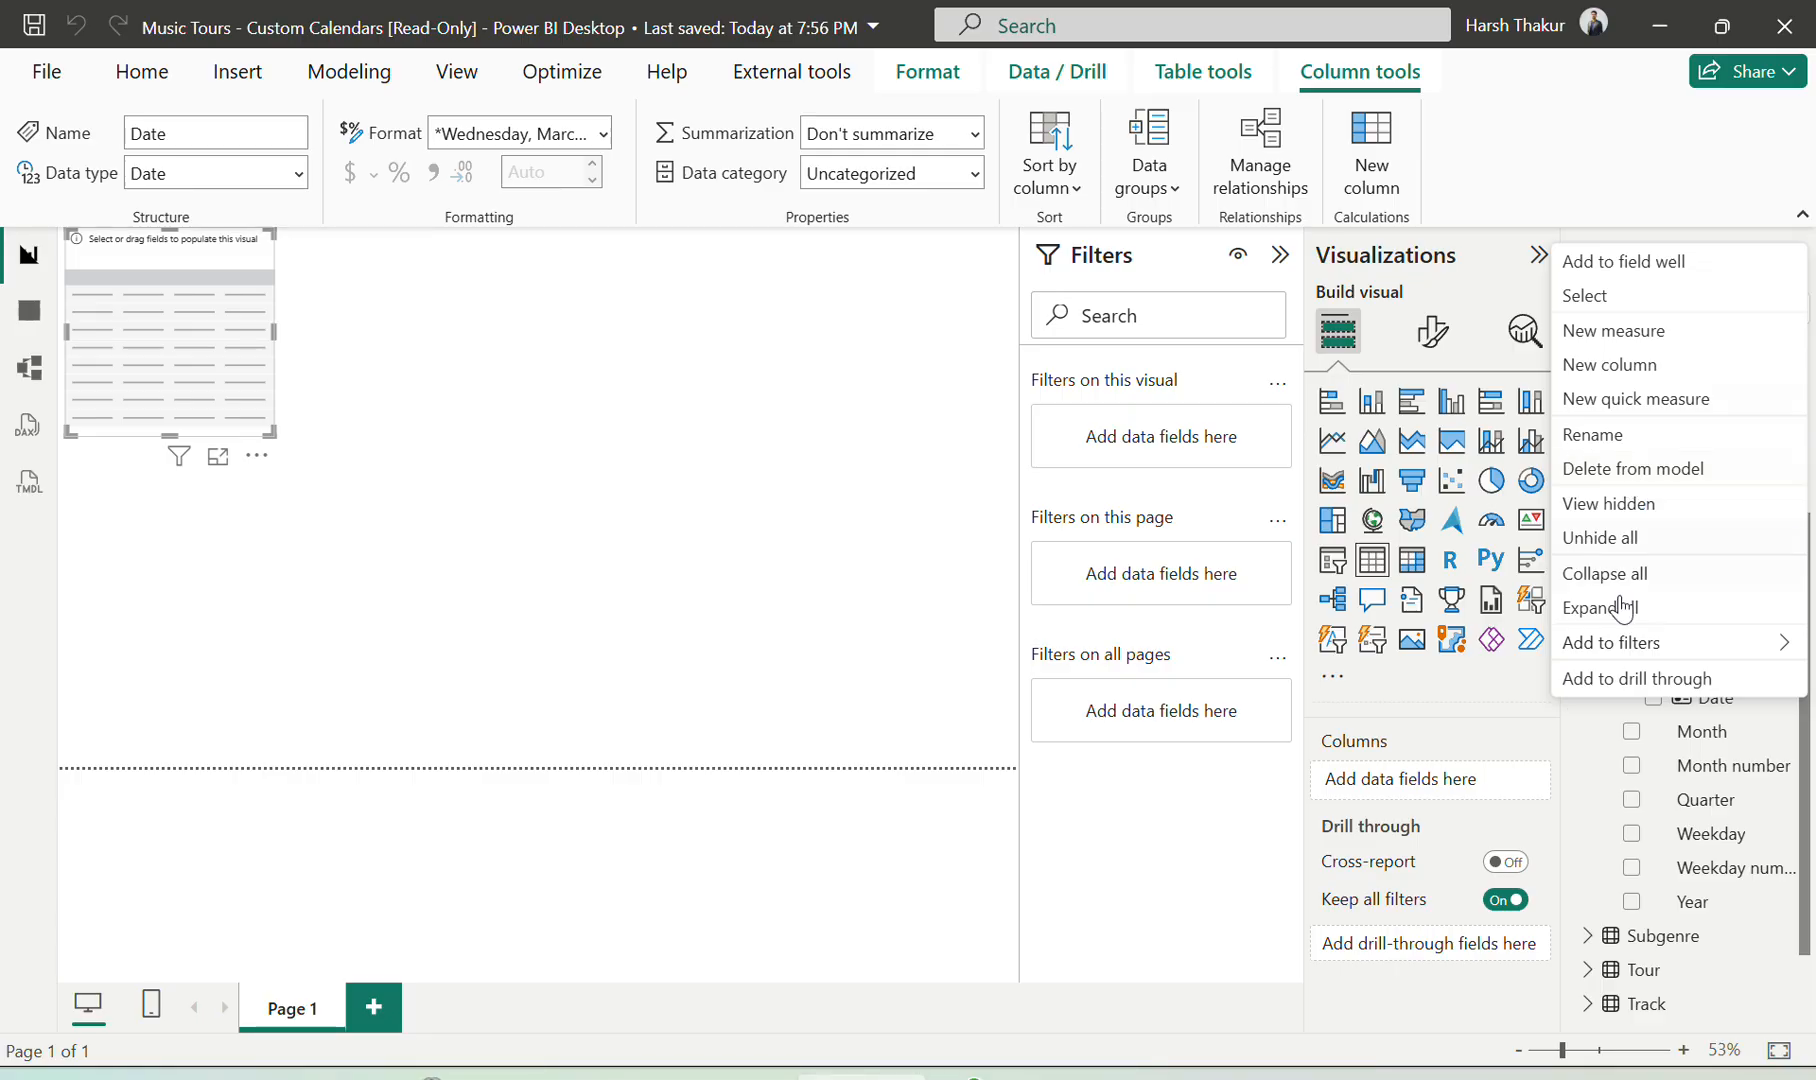
{"action": "left_click", "coordinate": [1578, 759]}
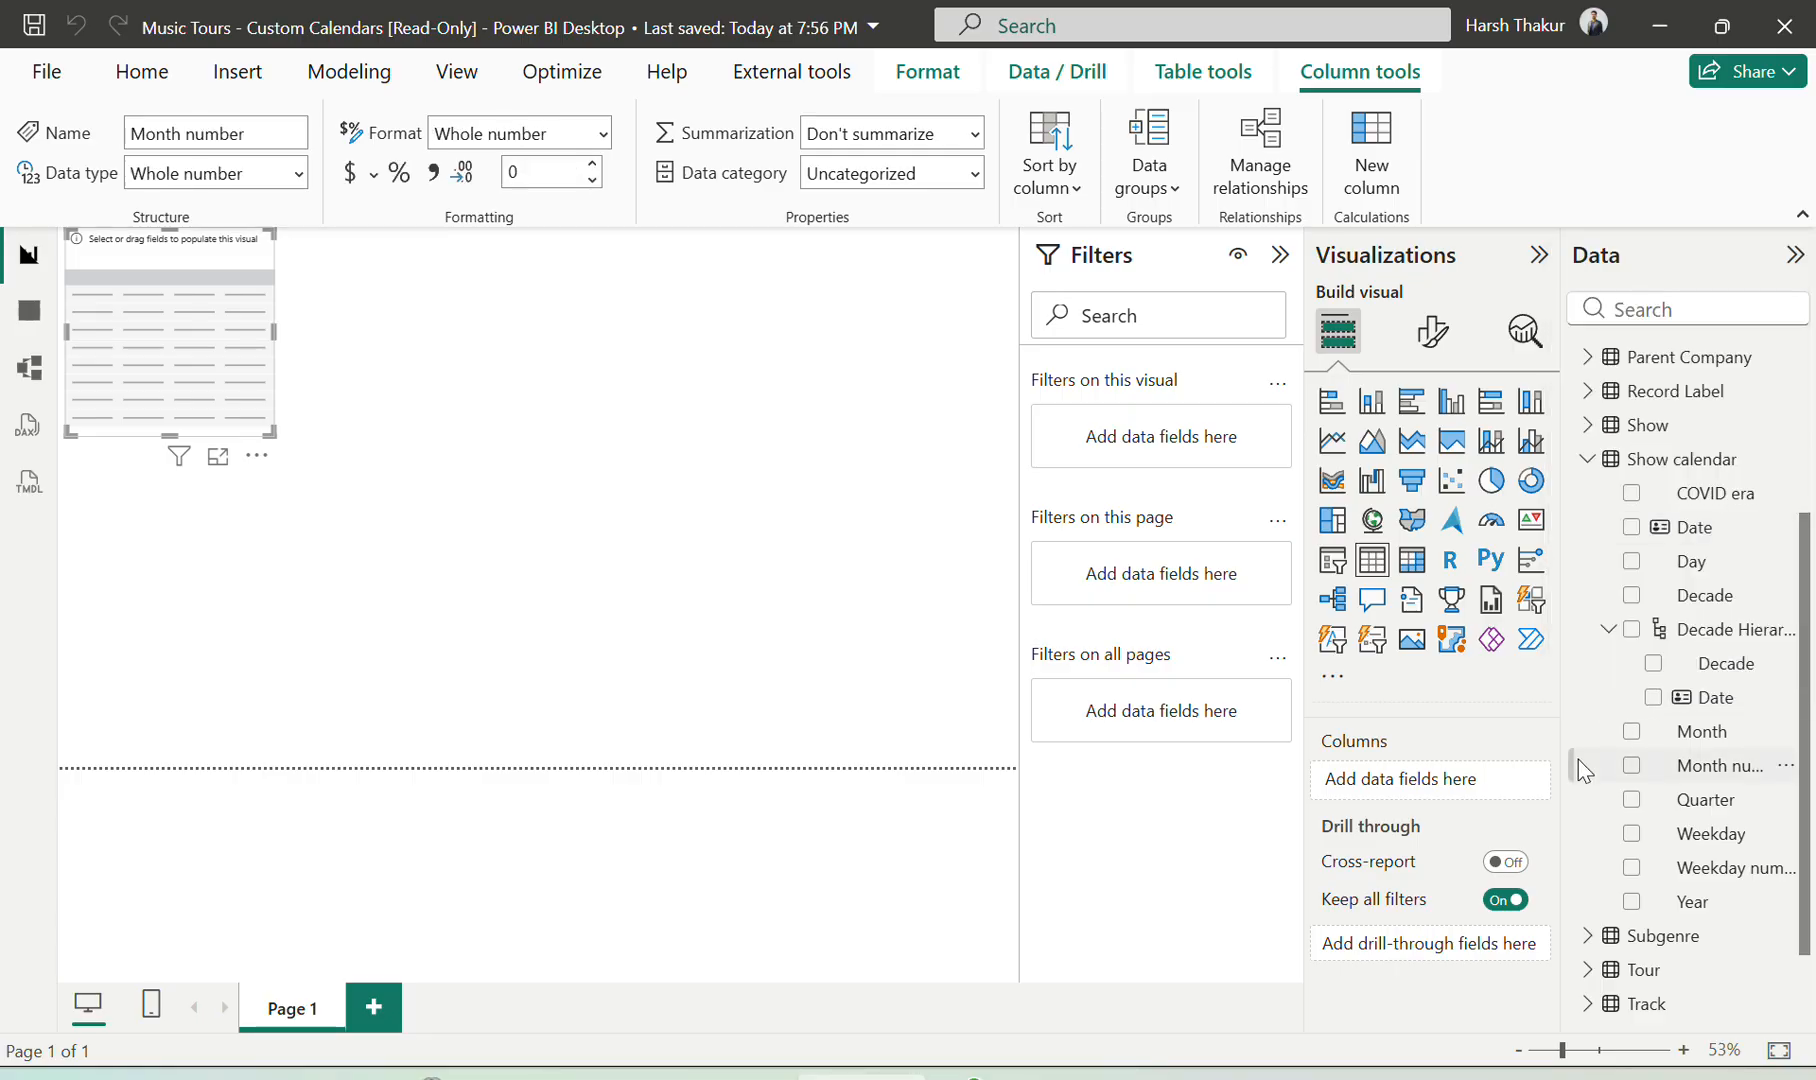
{"action": "left_click", "coordinate": [1786, 698]}
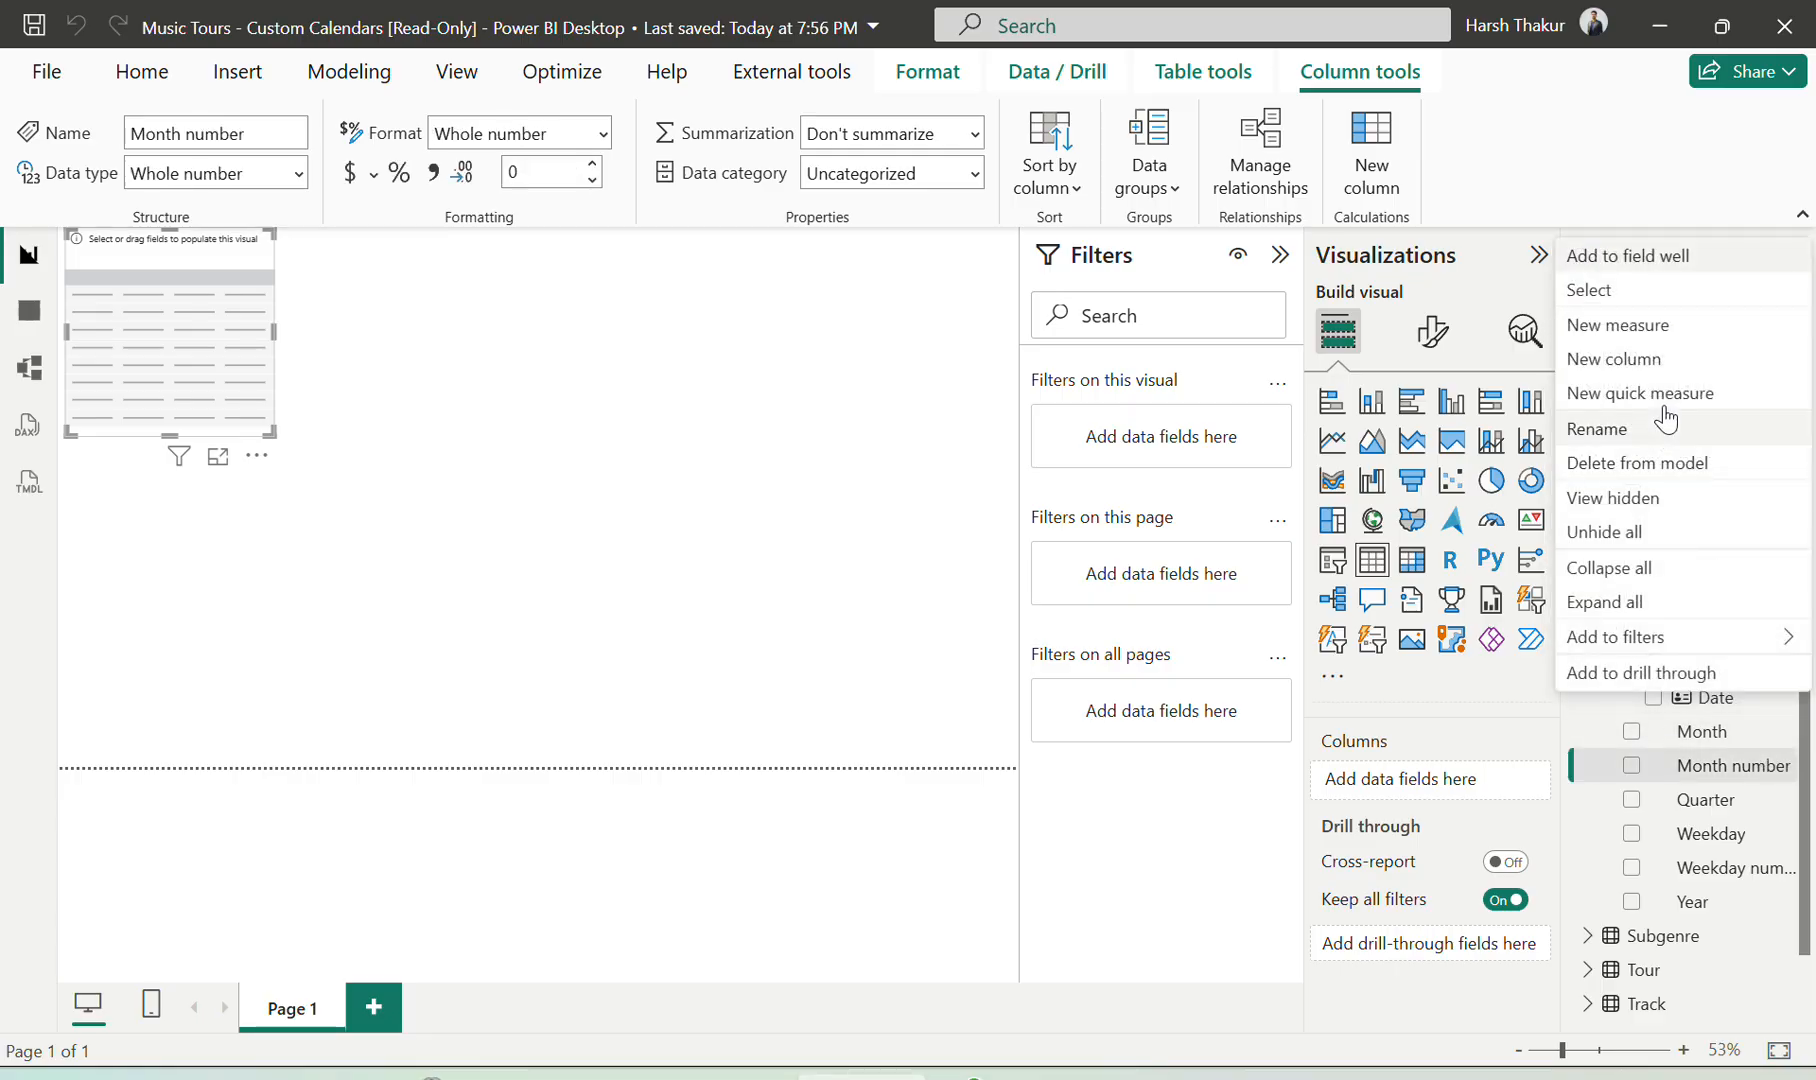
{"action": "left_click", "coordinate": [1667, 460]}
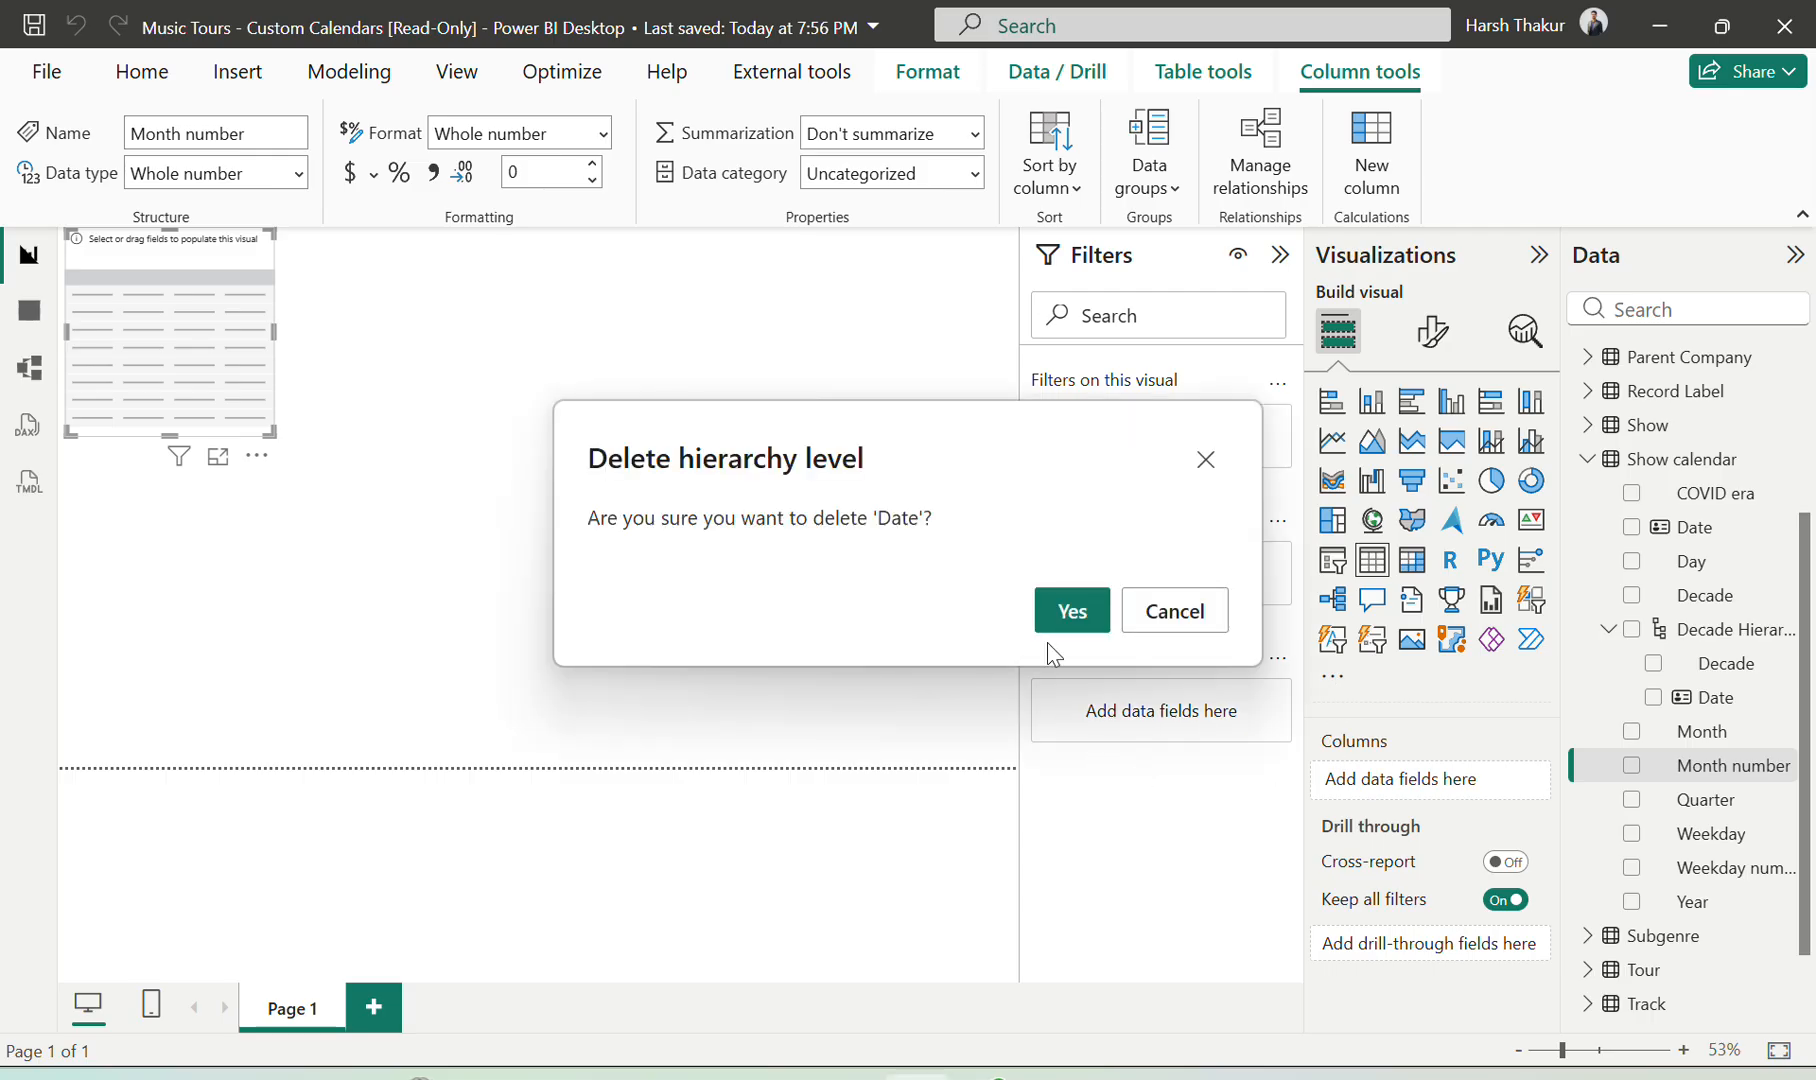
{"action": "left_click", "coordinate": [1069, 610]}
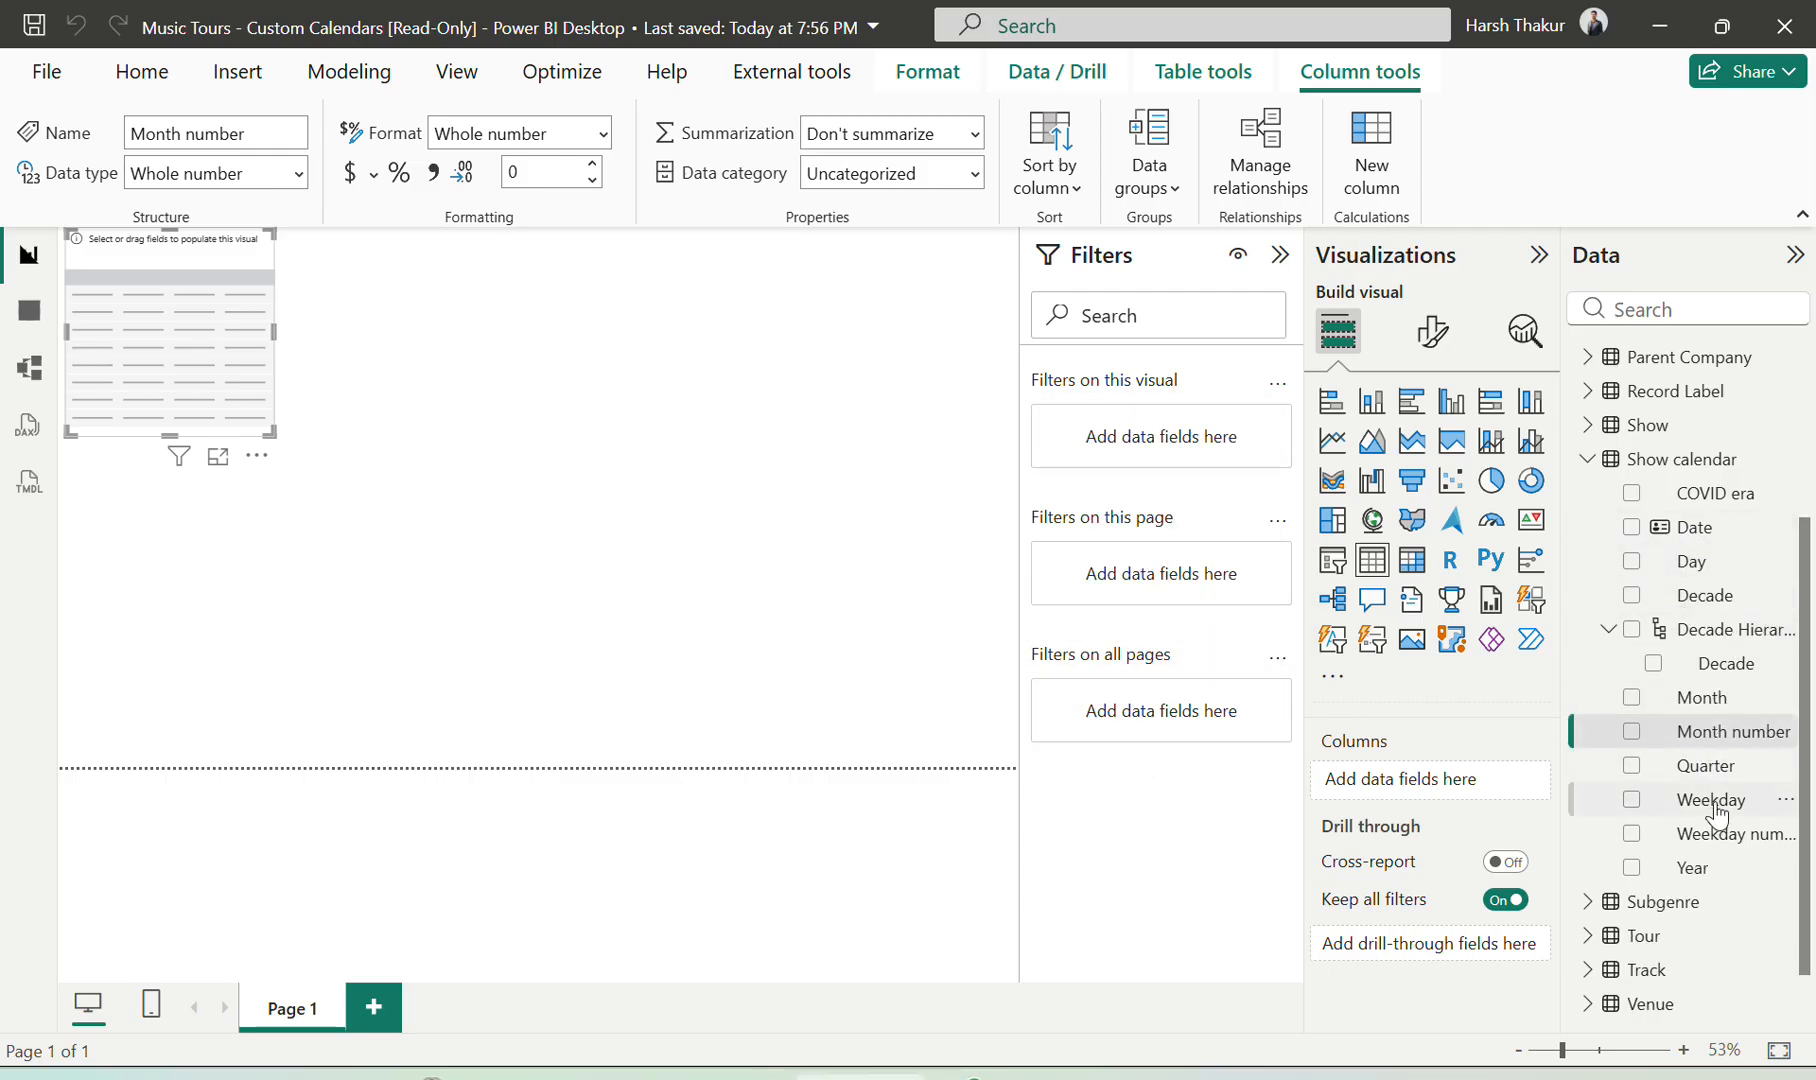
Add the Year column of the Show calendar table to the Decade hierarchy
{"action": "left_click", "coordinate": [1700, 868]}
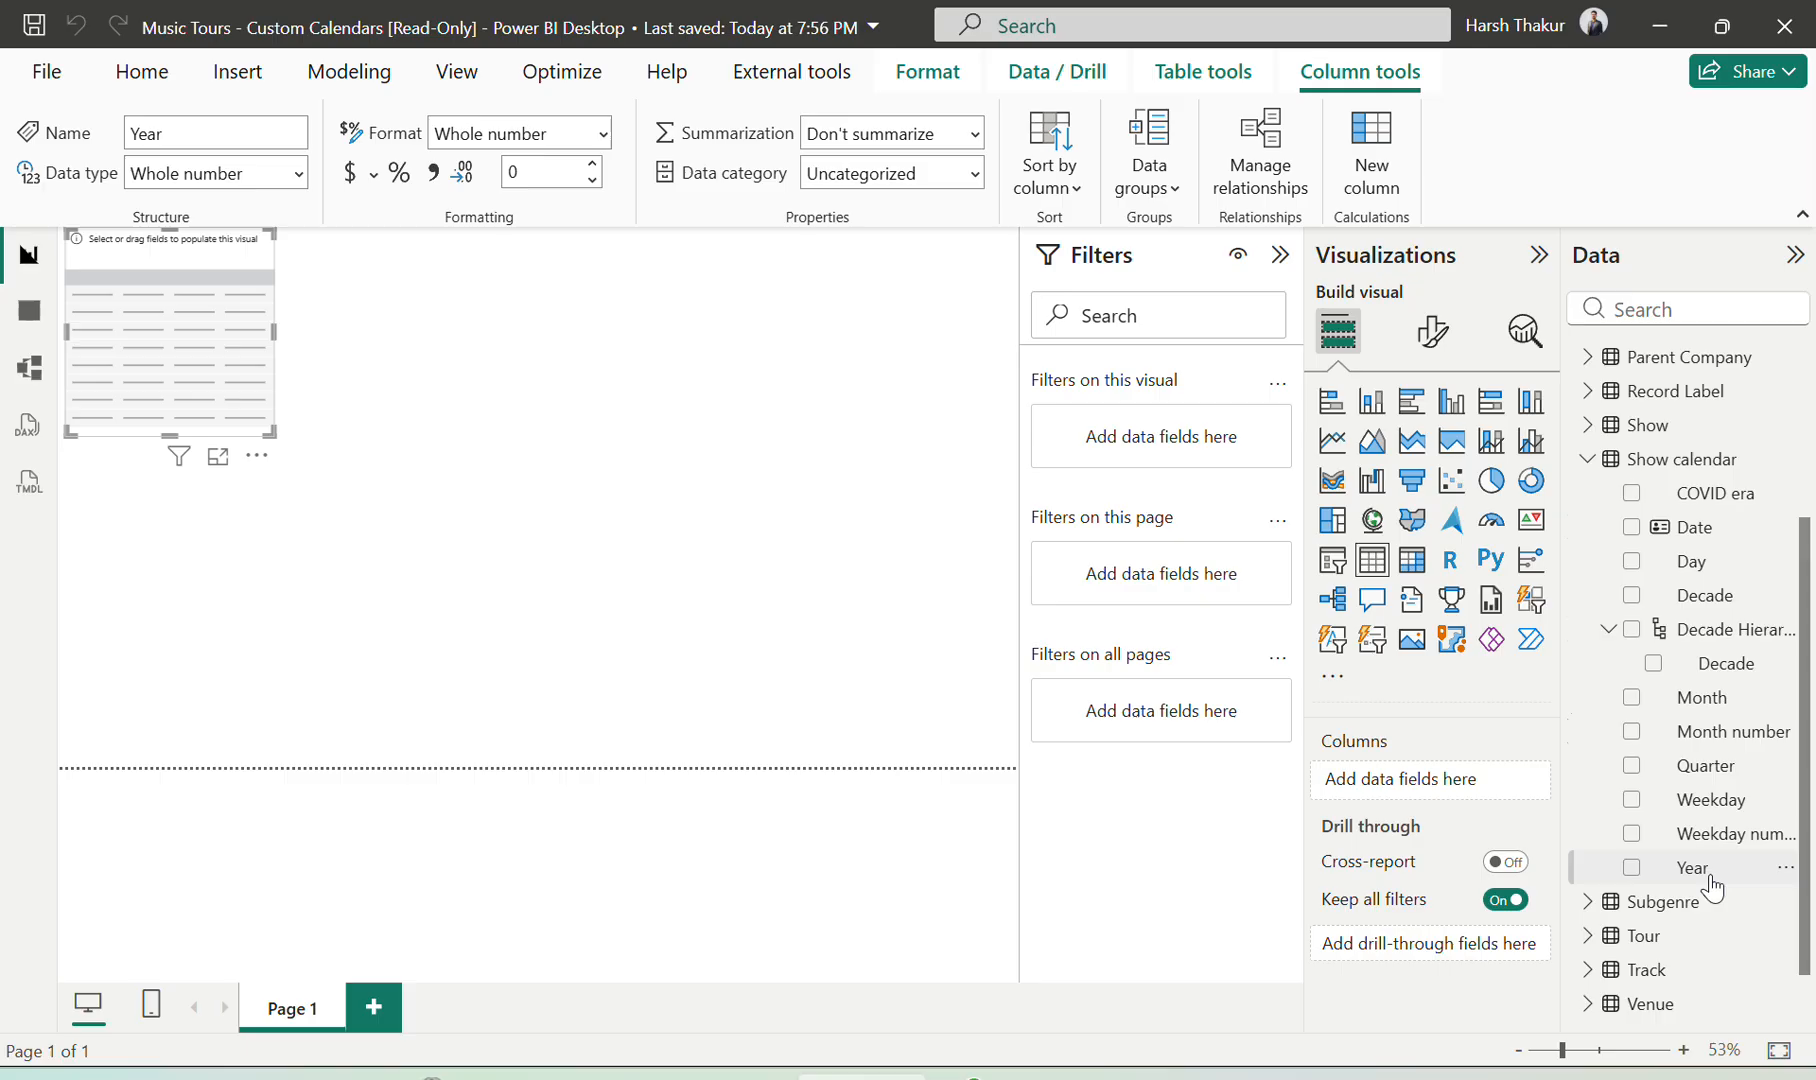
{"action": "left_click", "coordinate": [1787, 868]}
{"action": "mouse_move", "coordinate": [1688, 400]}
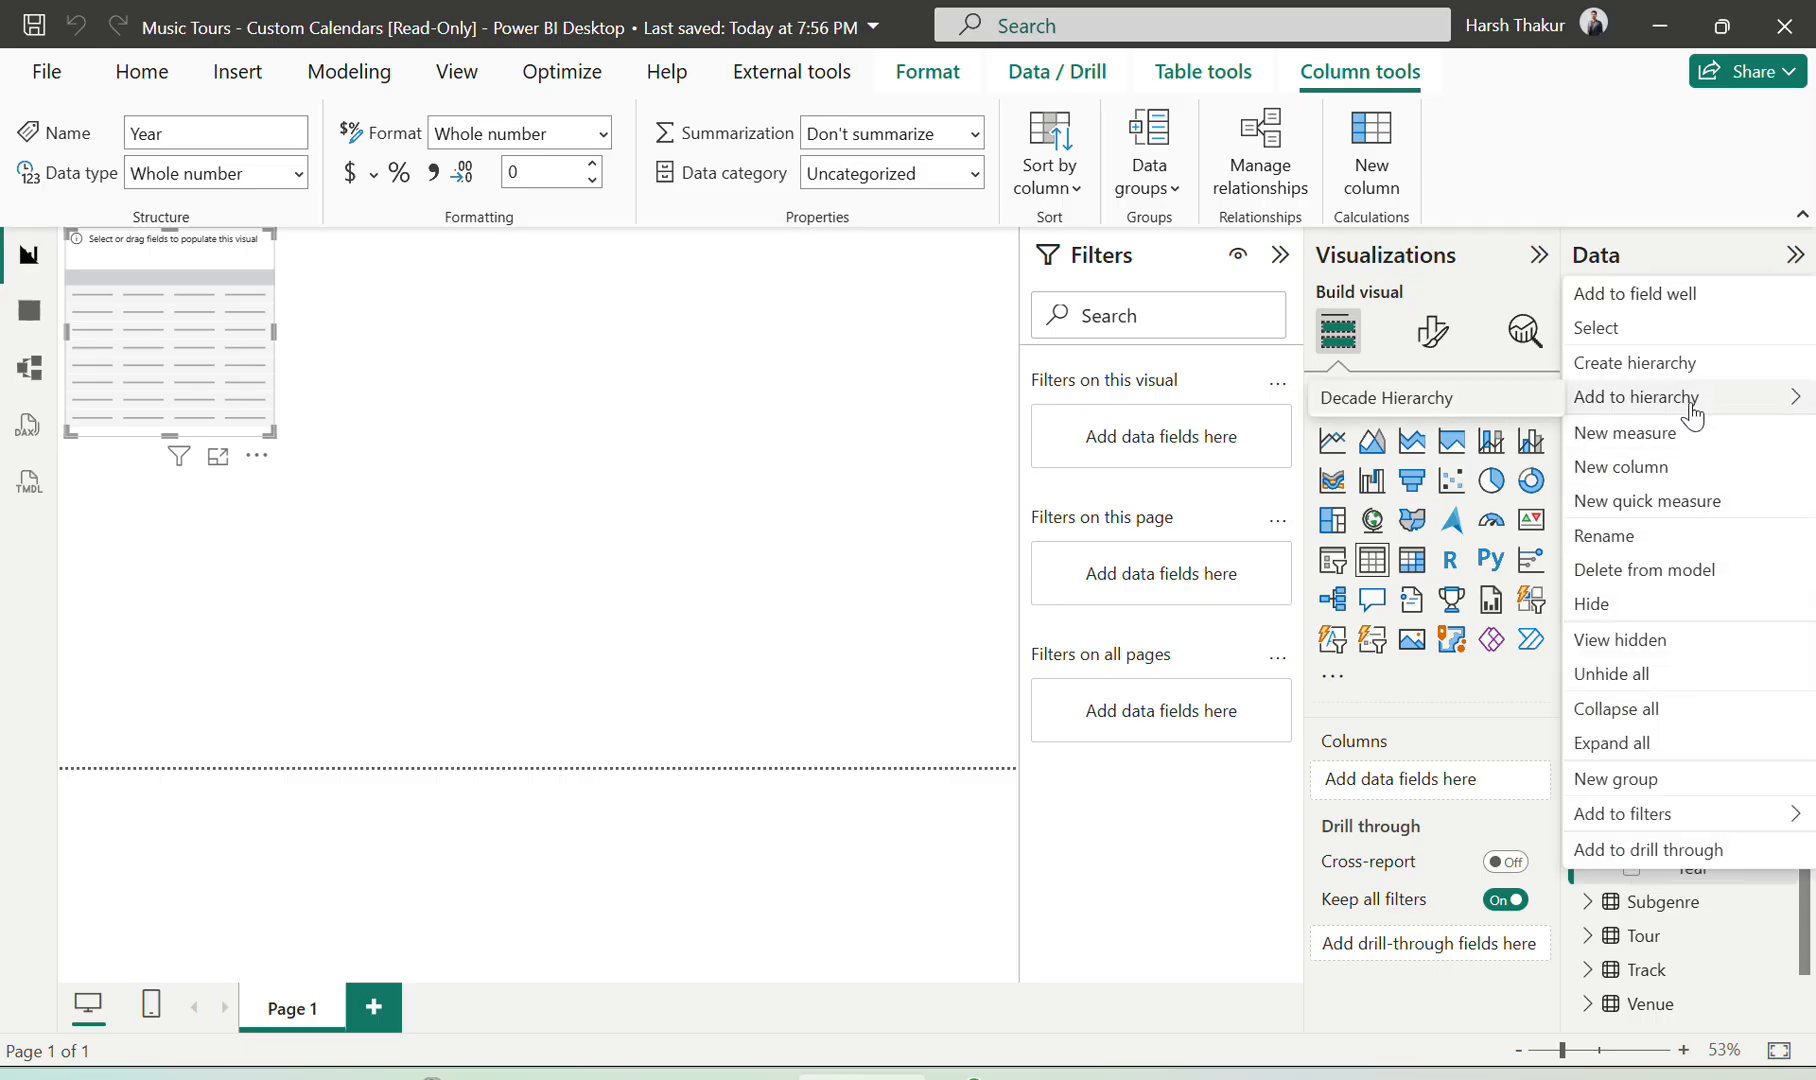
{"action": "left_click", "coordinate": [1425, 399]}
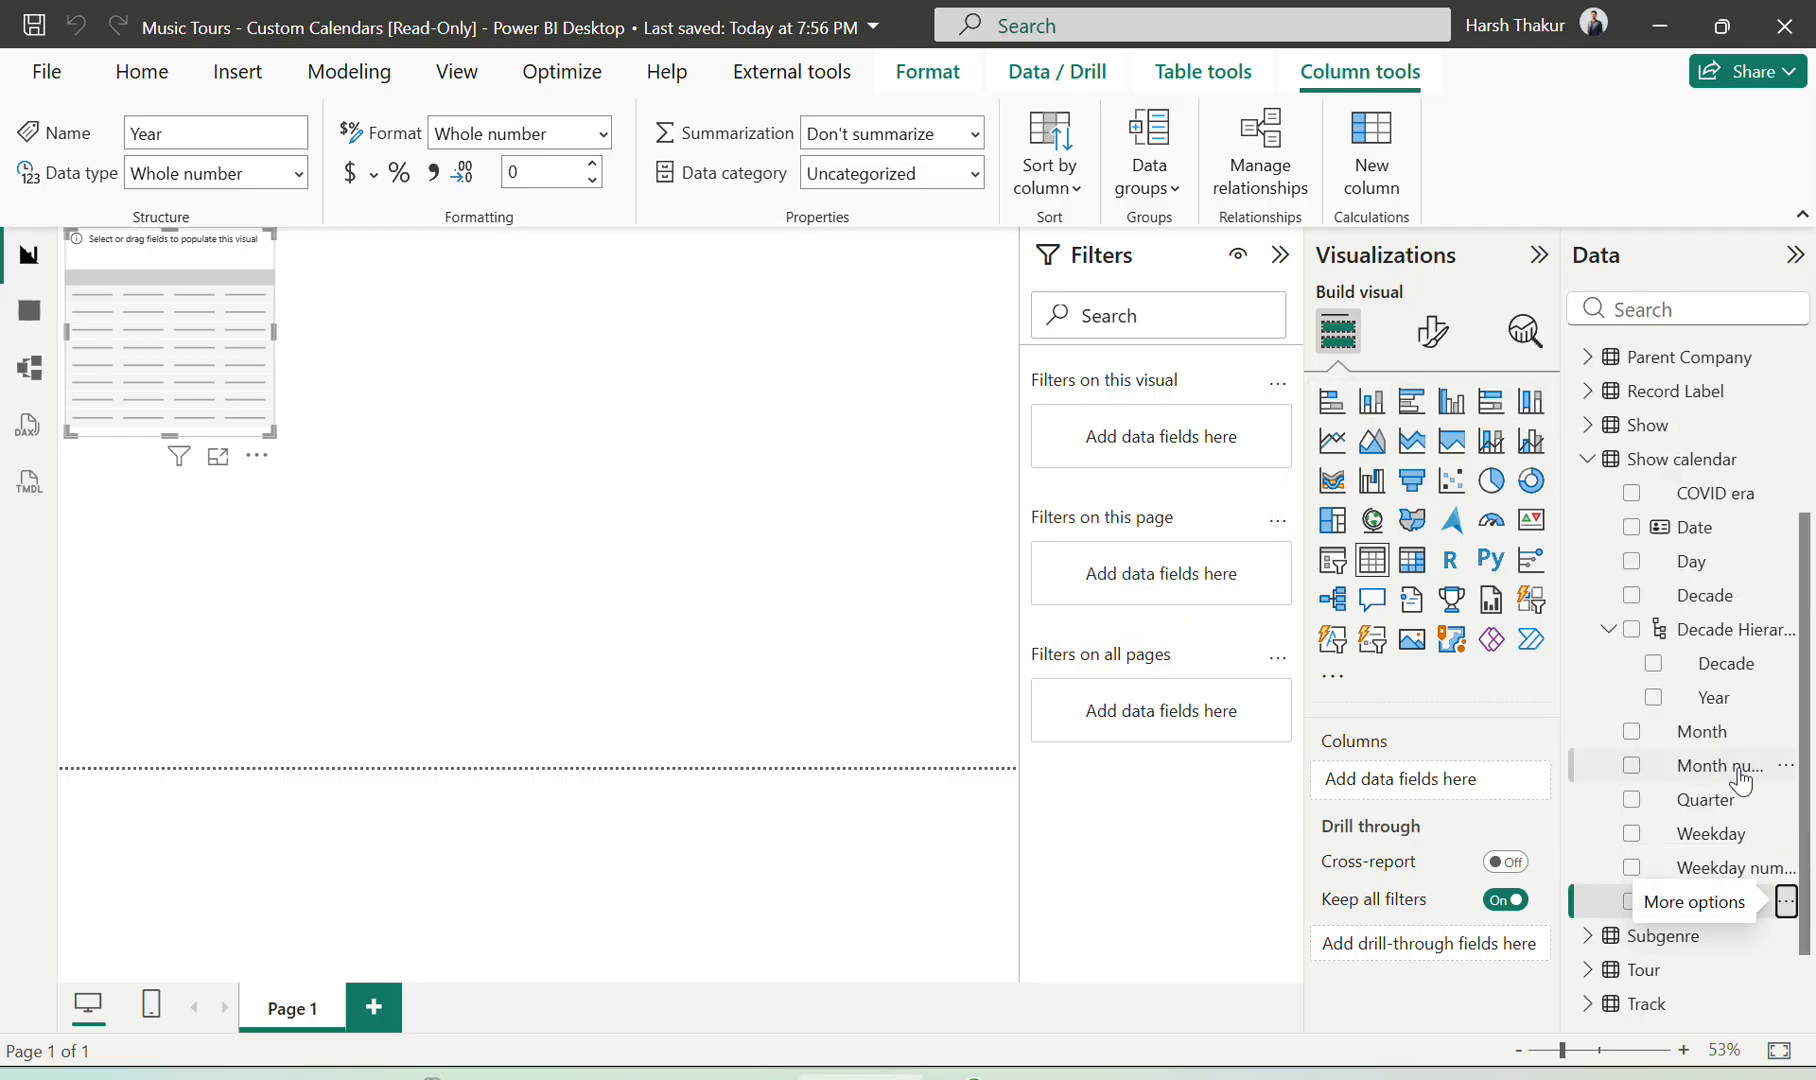
Add the Month column and then the Quarter column to the Decade hierarchy
{"action": "left_click", "coordinate": [1787, 731]}
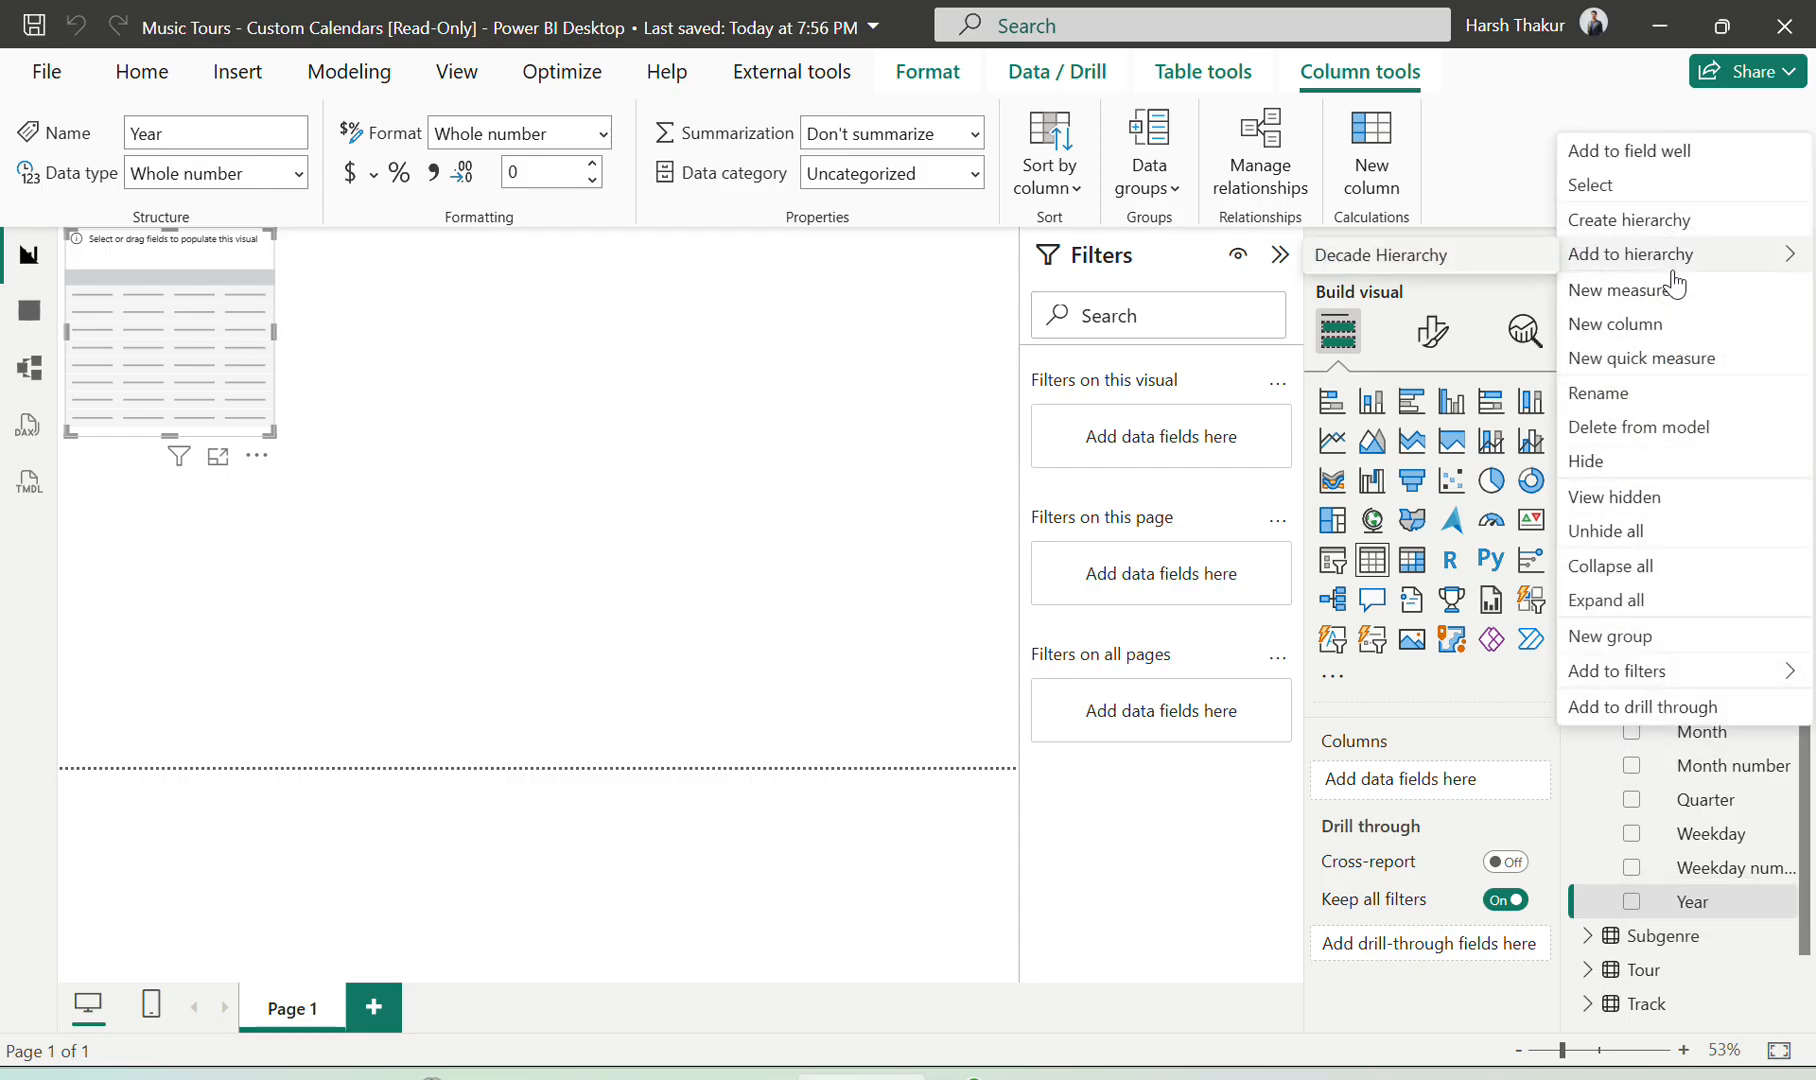
{"action": "mouse_move", "coordinate": [1676, 268]}
{"action": "left_click", "coordinate": [1445, 252]}
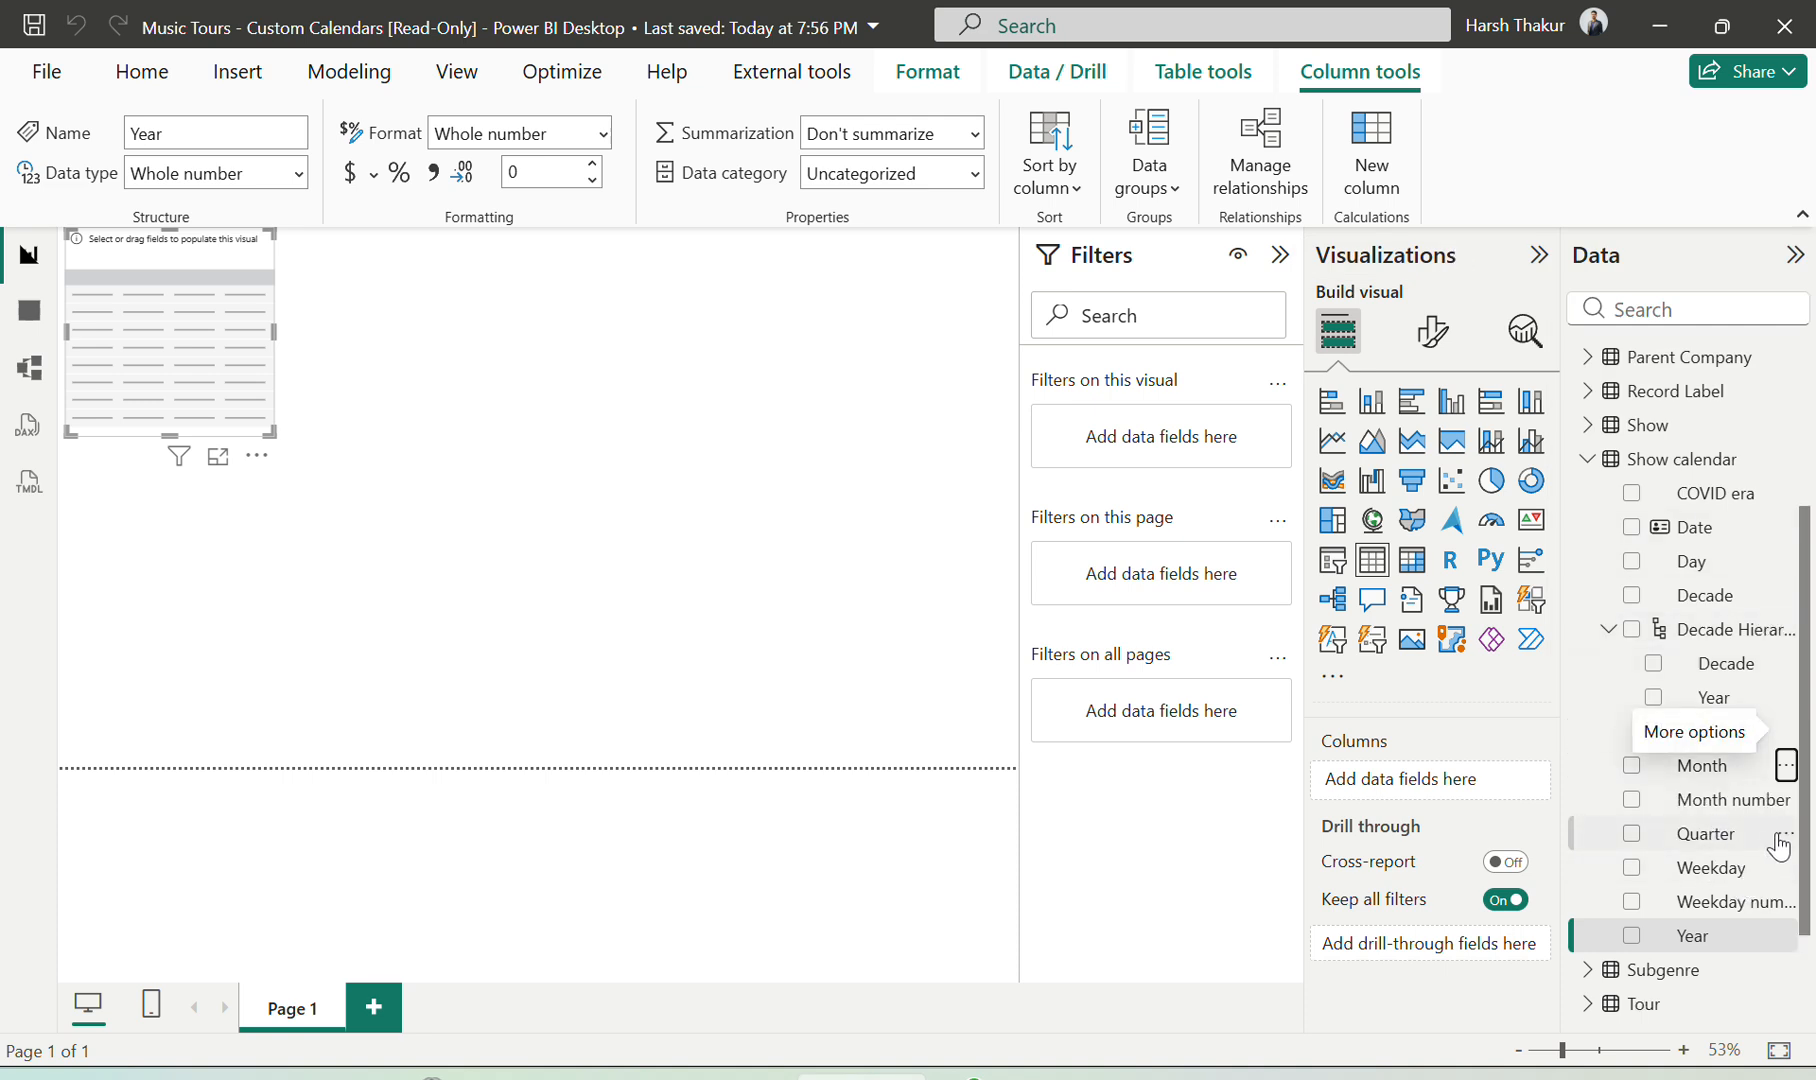
{"action": "left_click", "coordinate": [1785, 838]}
{"action": "mouse_move", "coordinate": [1660, 361]}
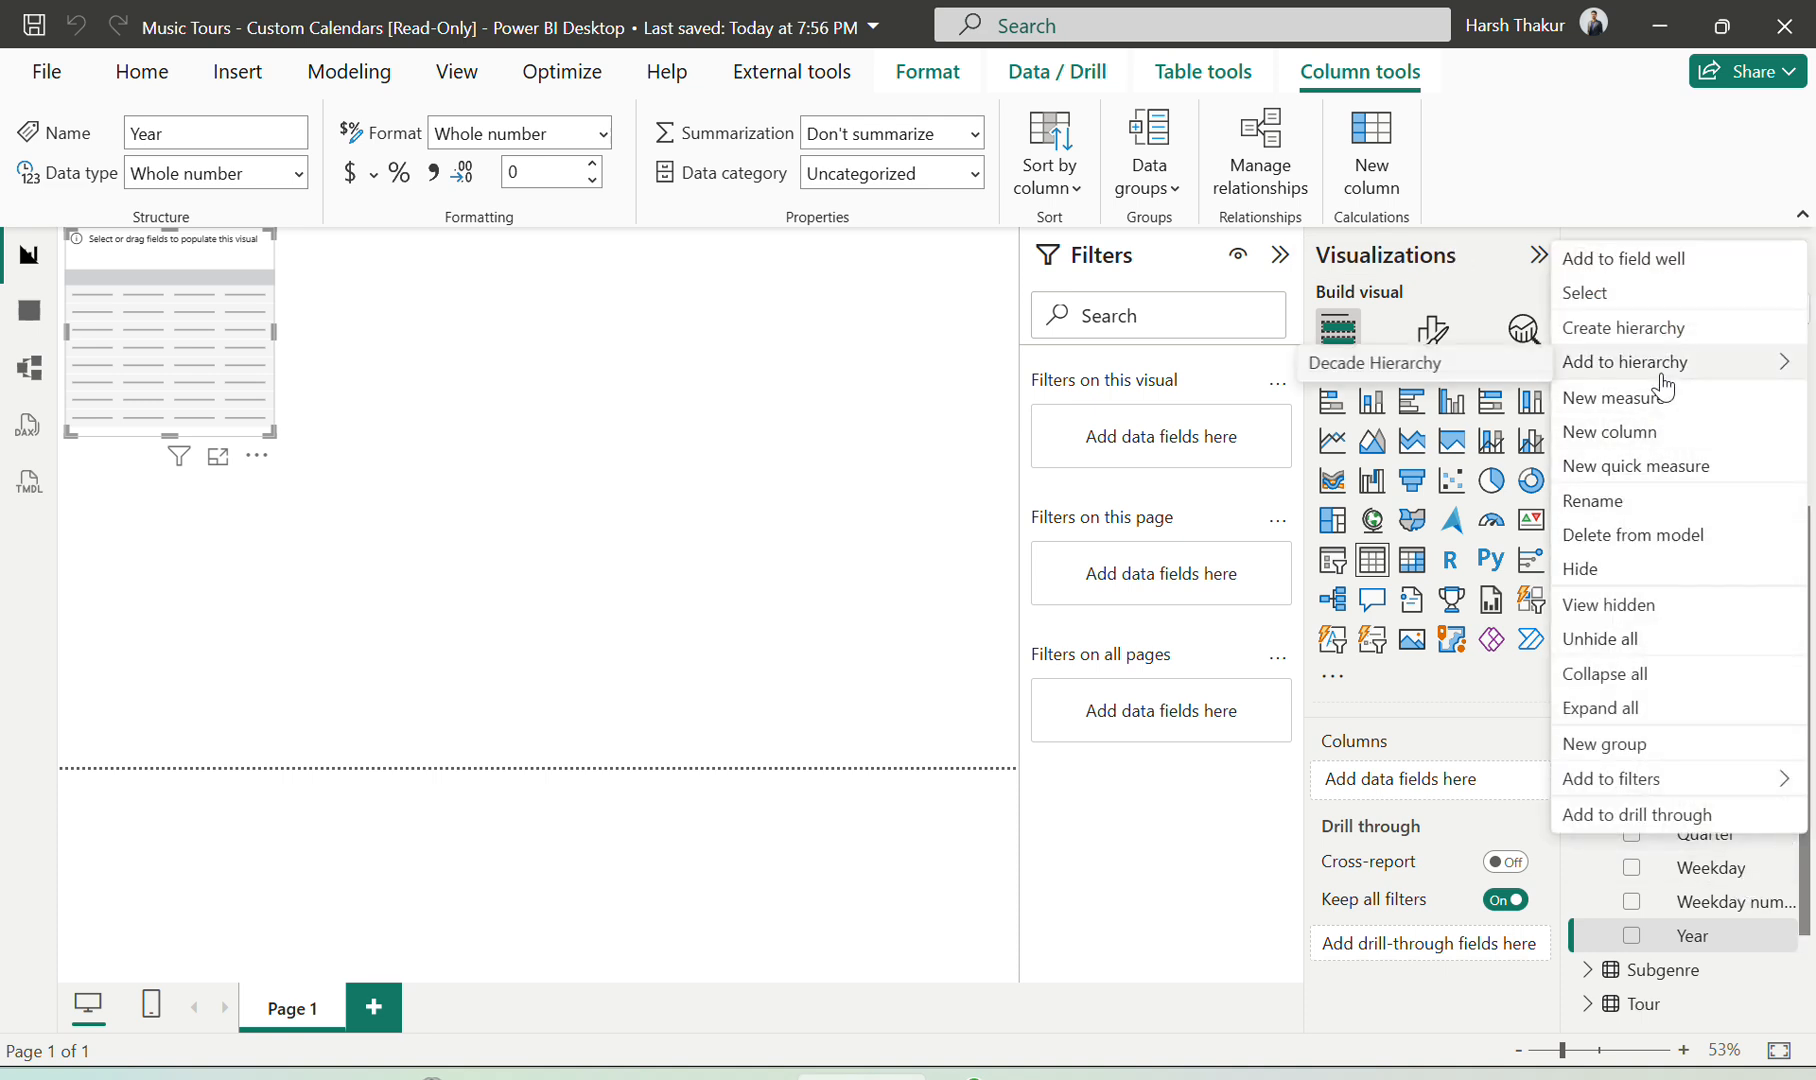
{"action": "left_click", "coordinate": [1437, 360]}
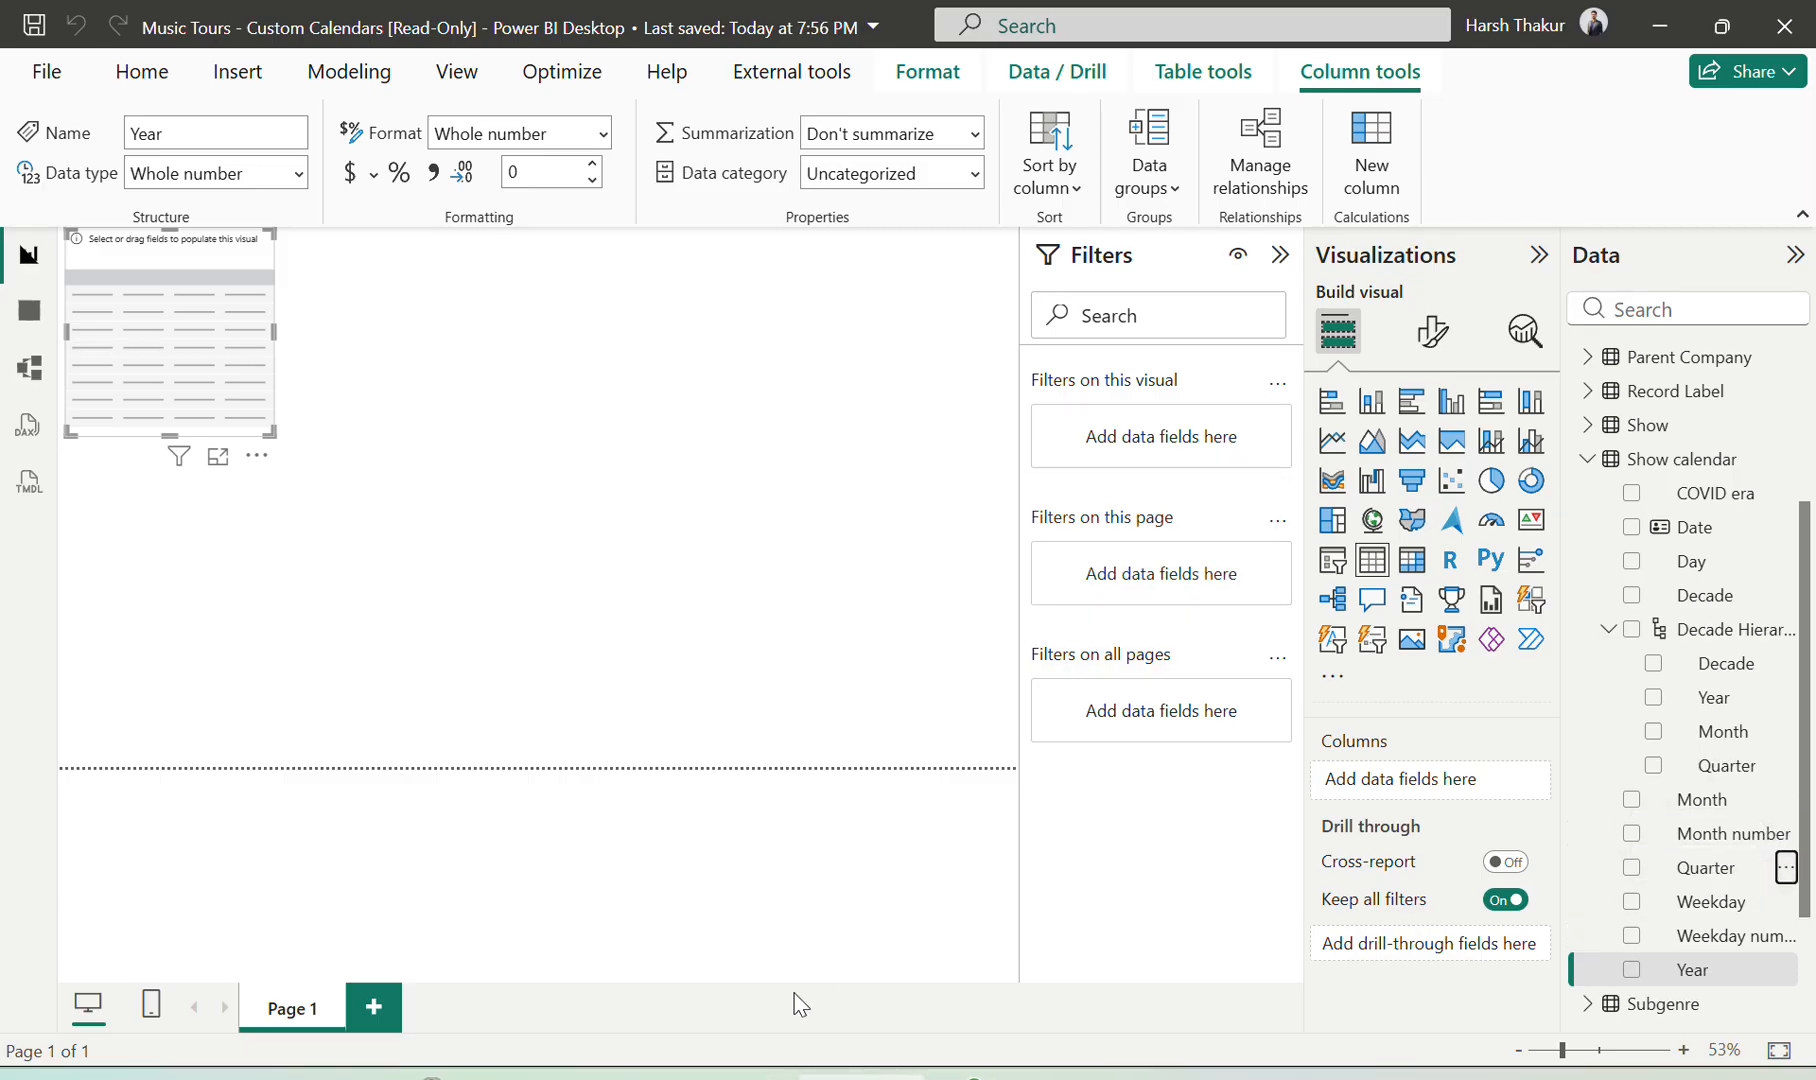
Check the required hierarchy fields in the browser, return to Power BI Desktop and add the Day column to the Decade hierarchy
{"action": "left_click", "coordinate": [456, 1076]}
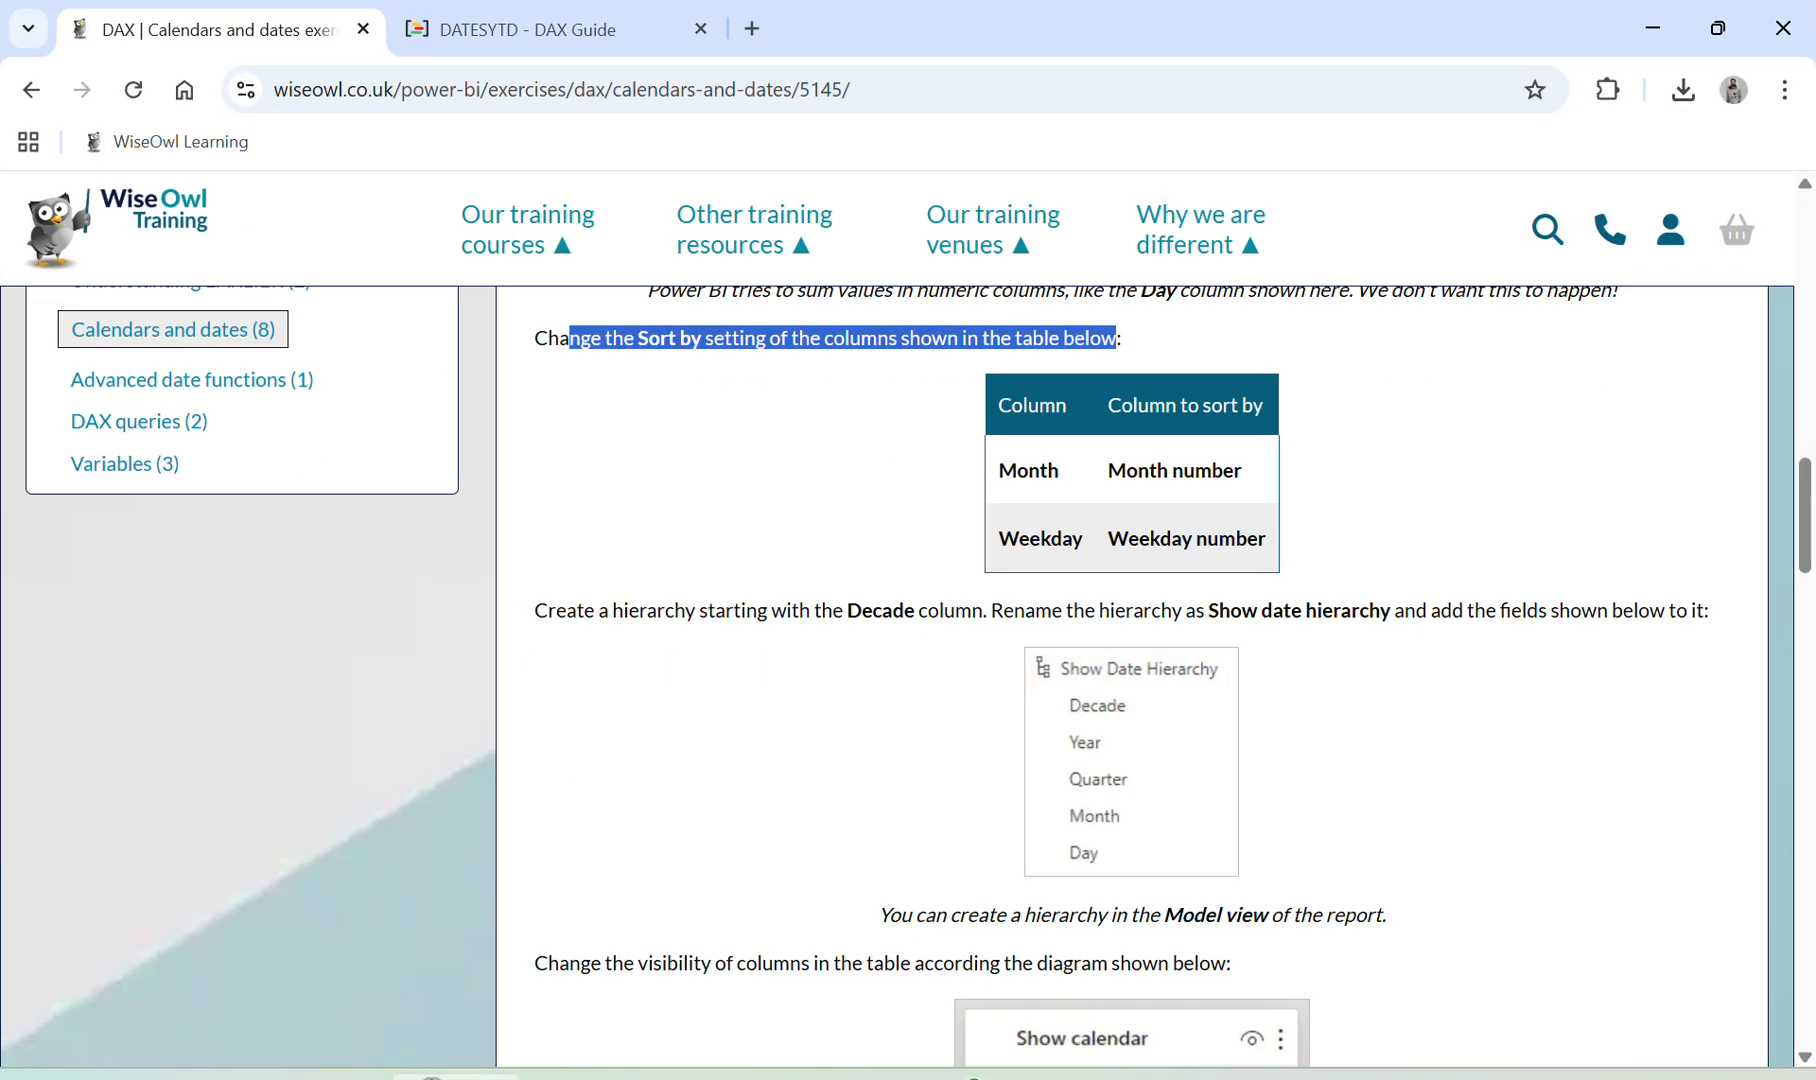
{"action": "left_click", "coordinate": [456, 1076]}
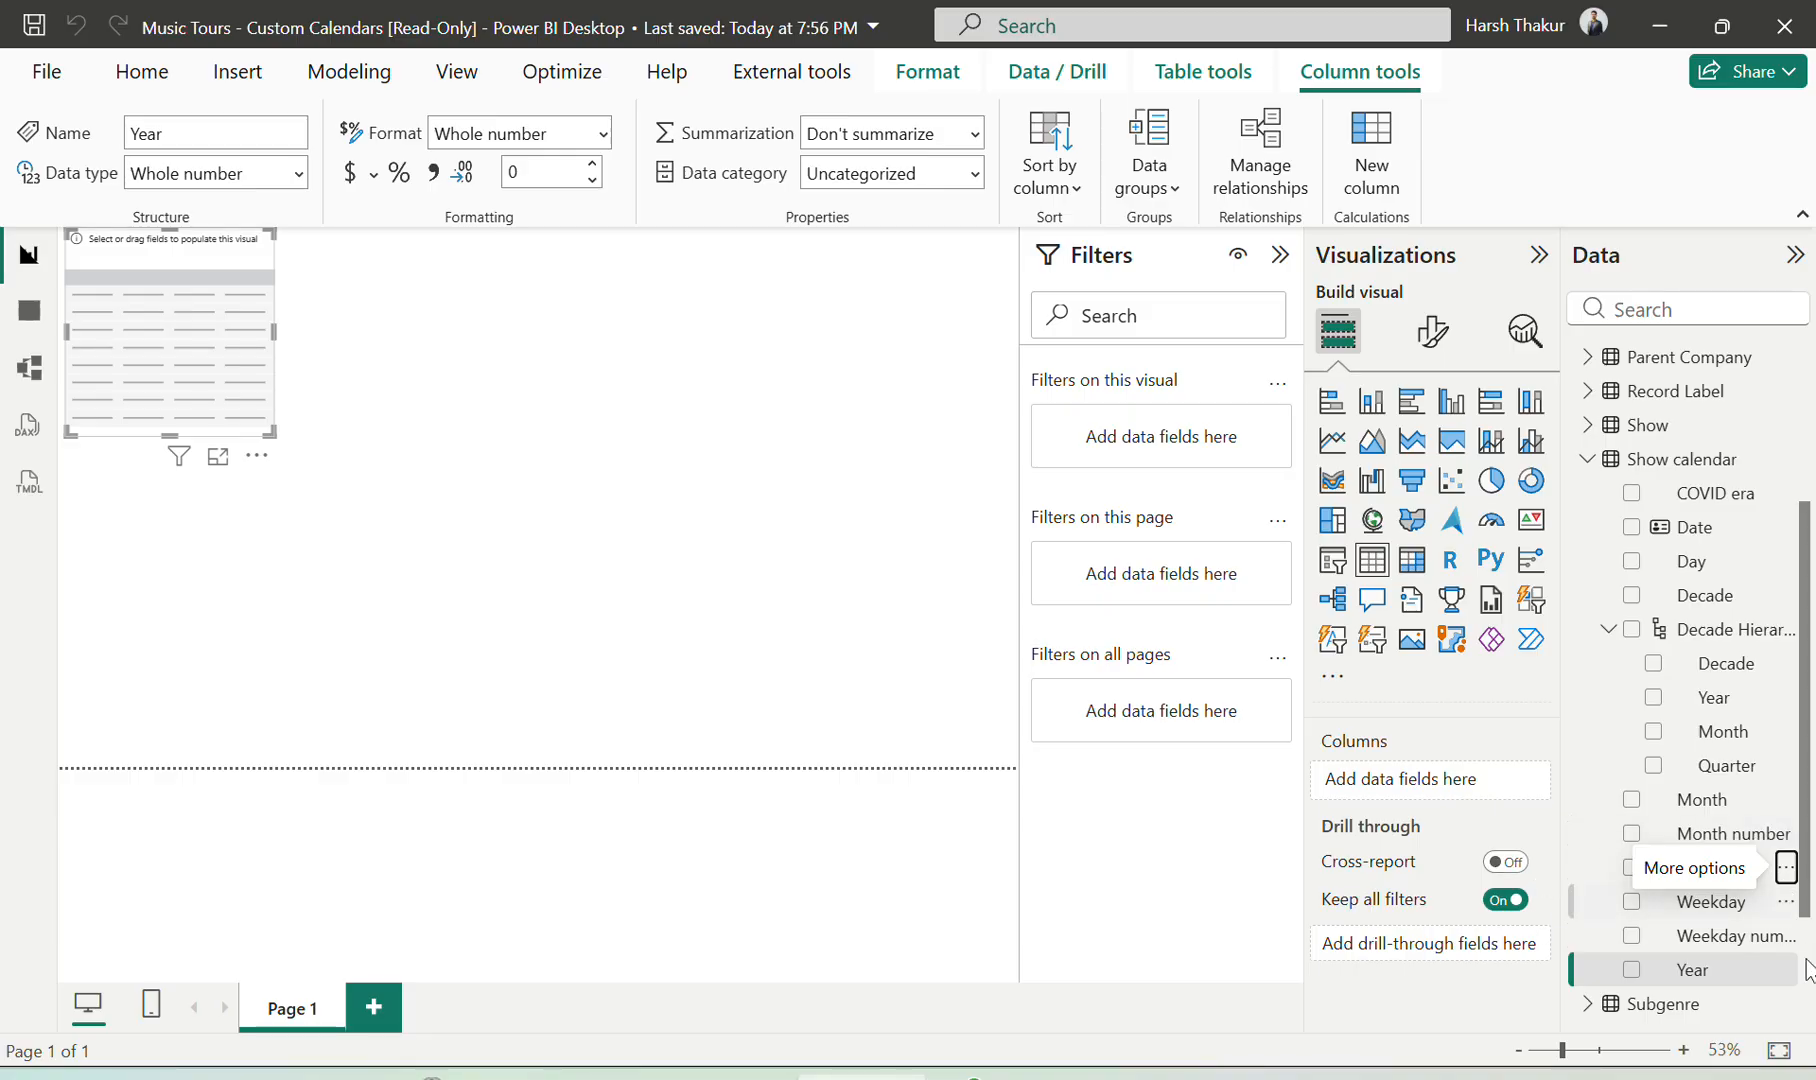
{"action": "left_click", "coordinate": [1786, 561]}
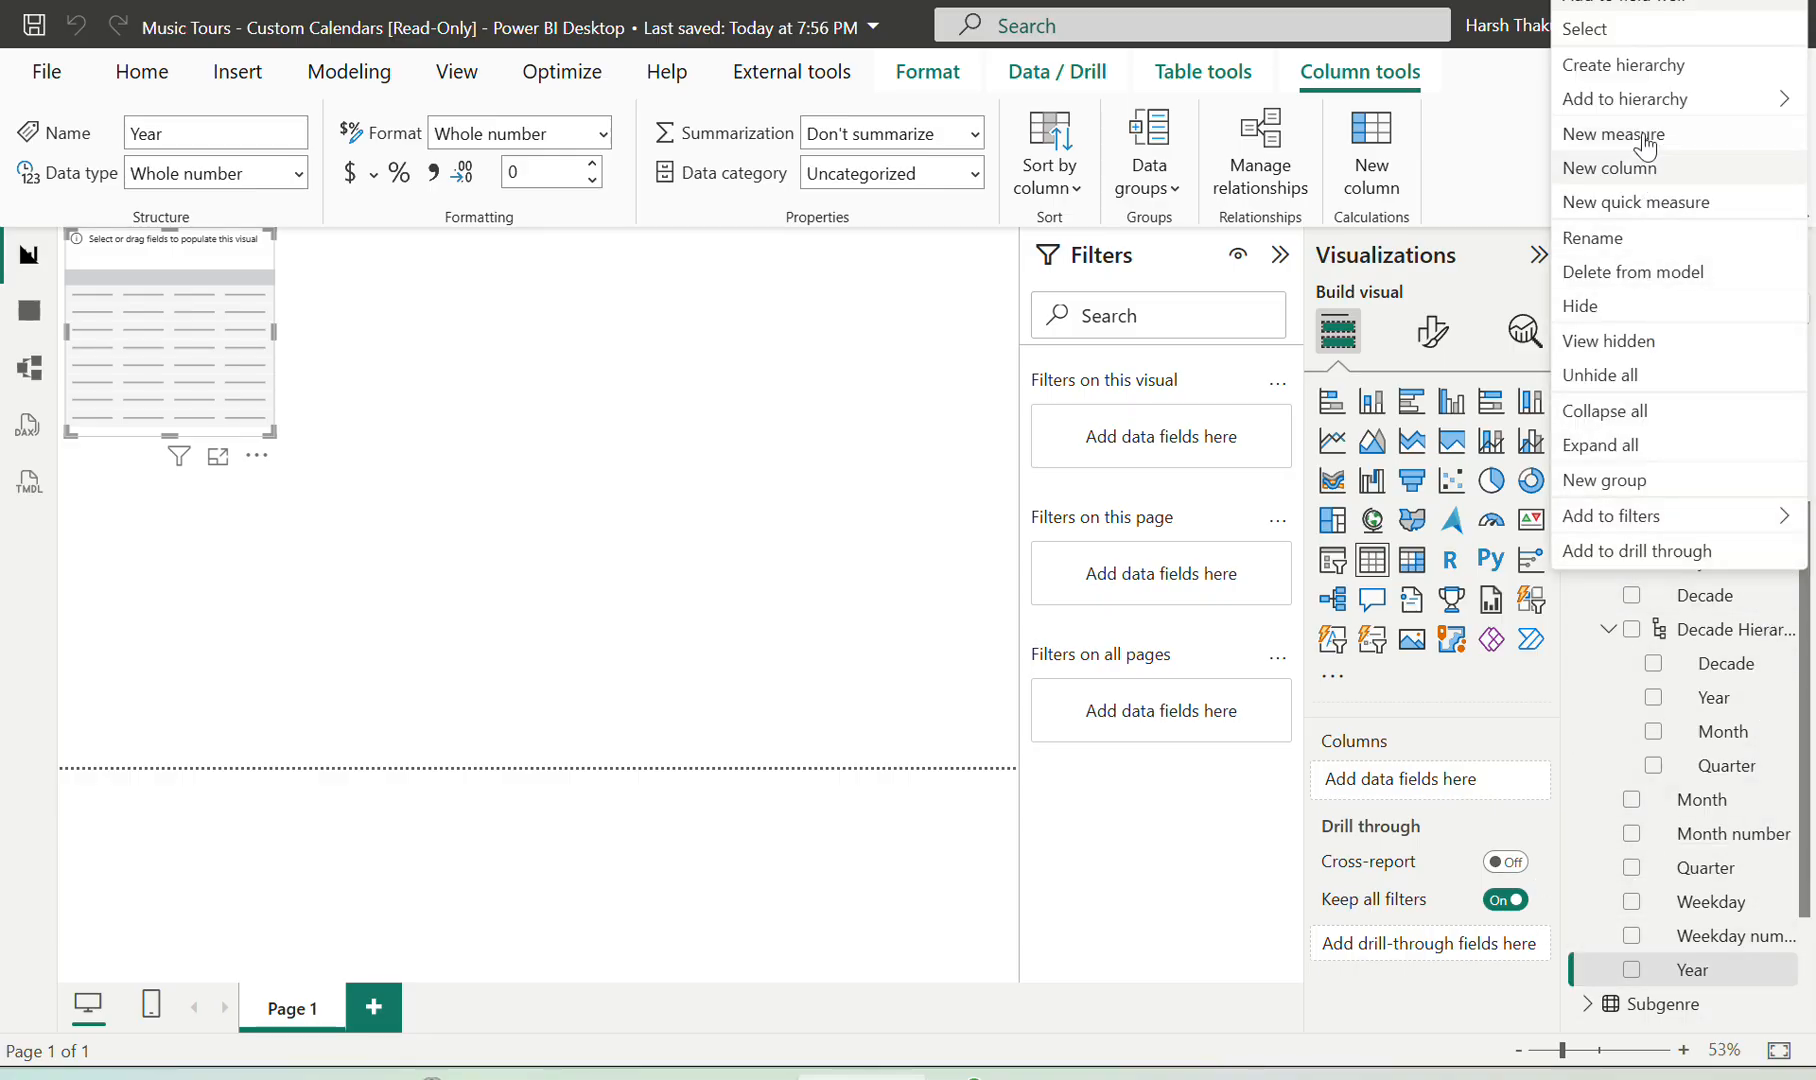
{"action": "mouse_move", "coordinate": [1634, 100]}
{"action": "left_click", "coordinate": [1366, 104]}
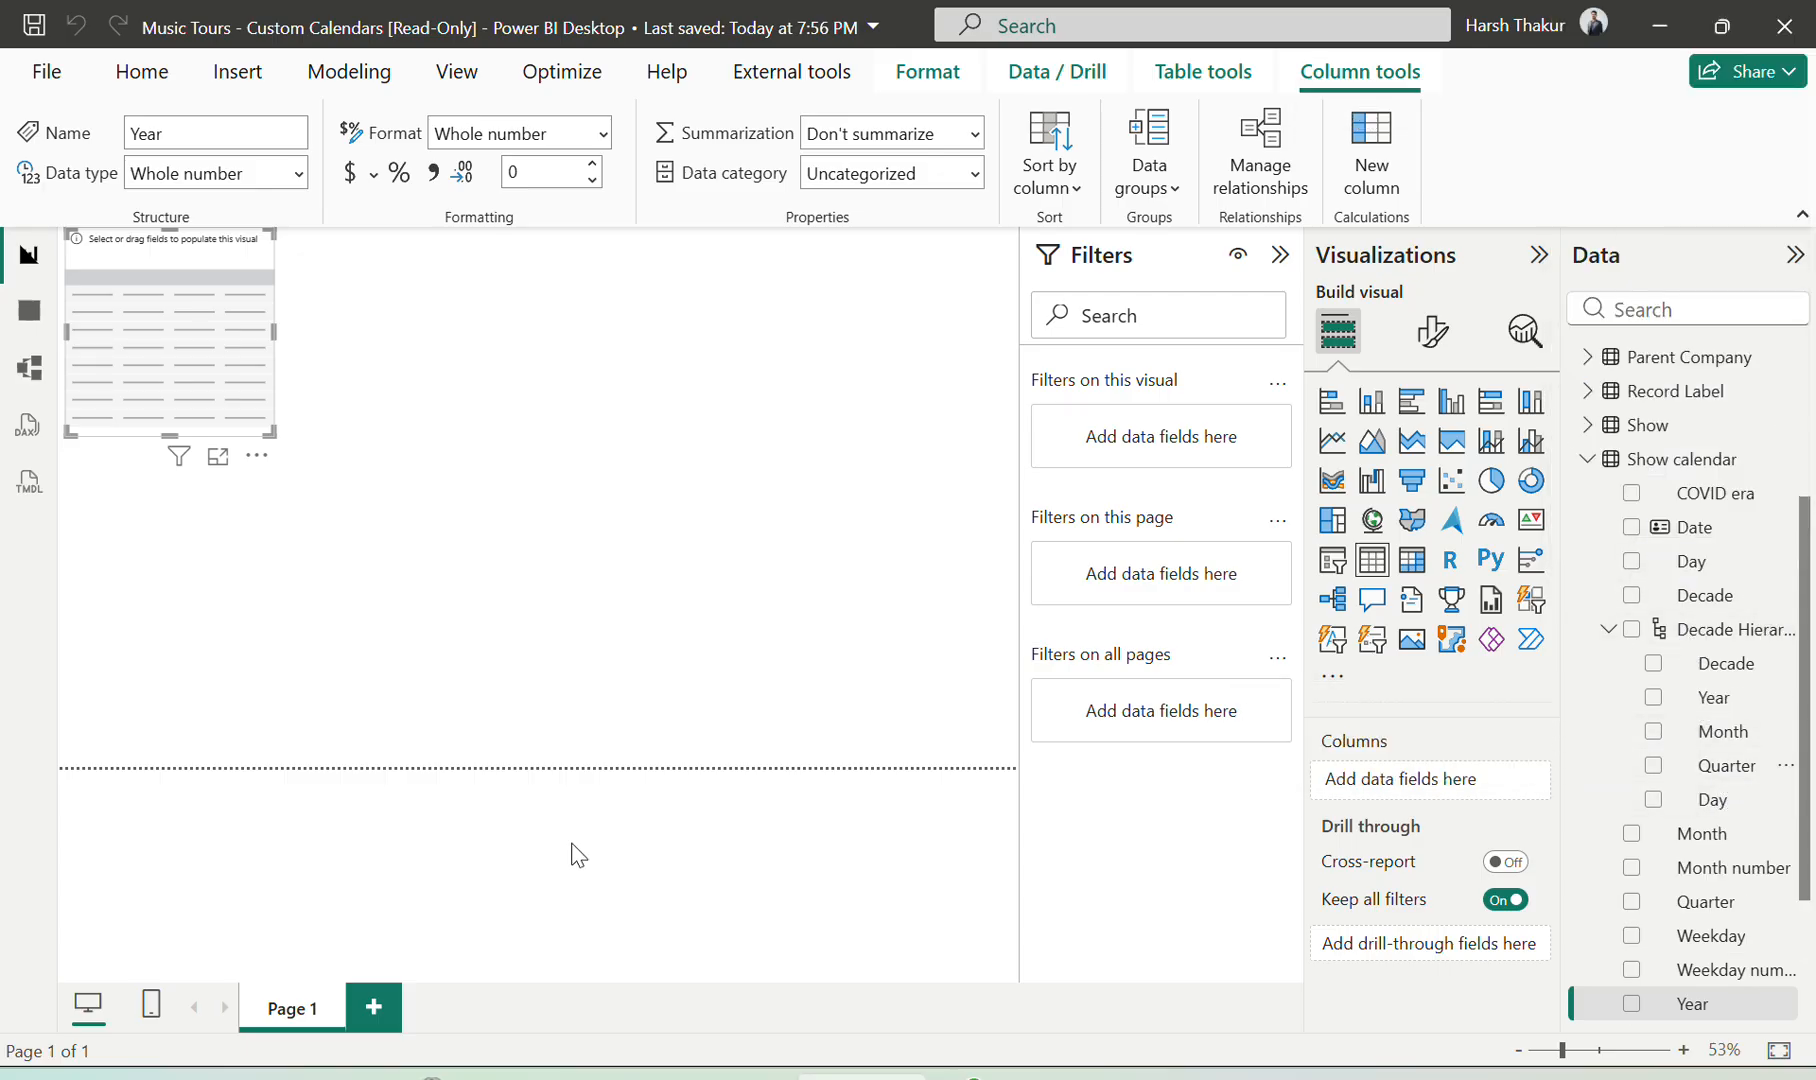
Switch to the browser and read the exercise instructions on column visibility and the relationship between the Show calendar and Show tables
{"action": "key", "text": "alt+Tab"}
{"action": "scroll", "coordinate": [898, 760], "scroll_direction": "down", "scroll_amount": 3}
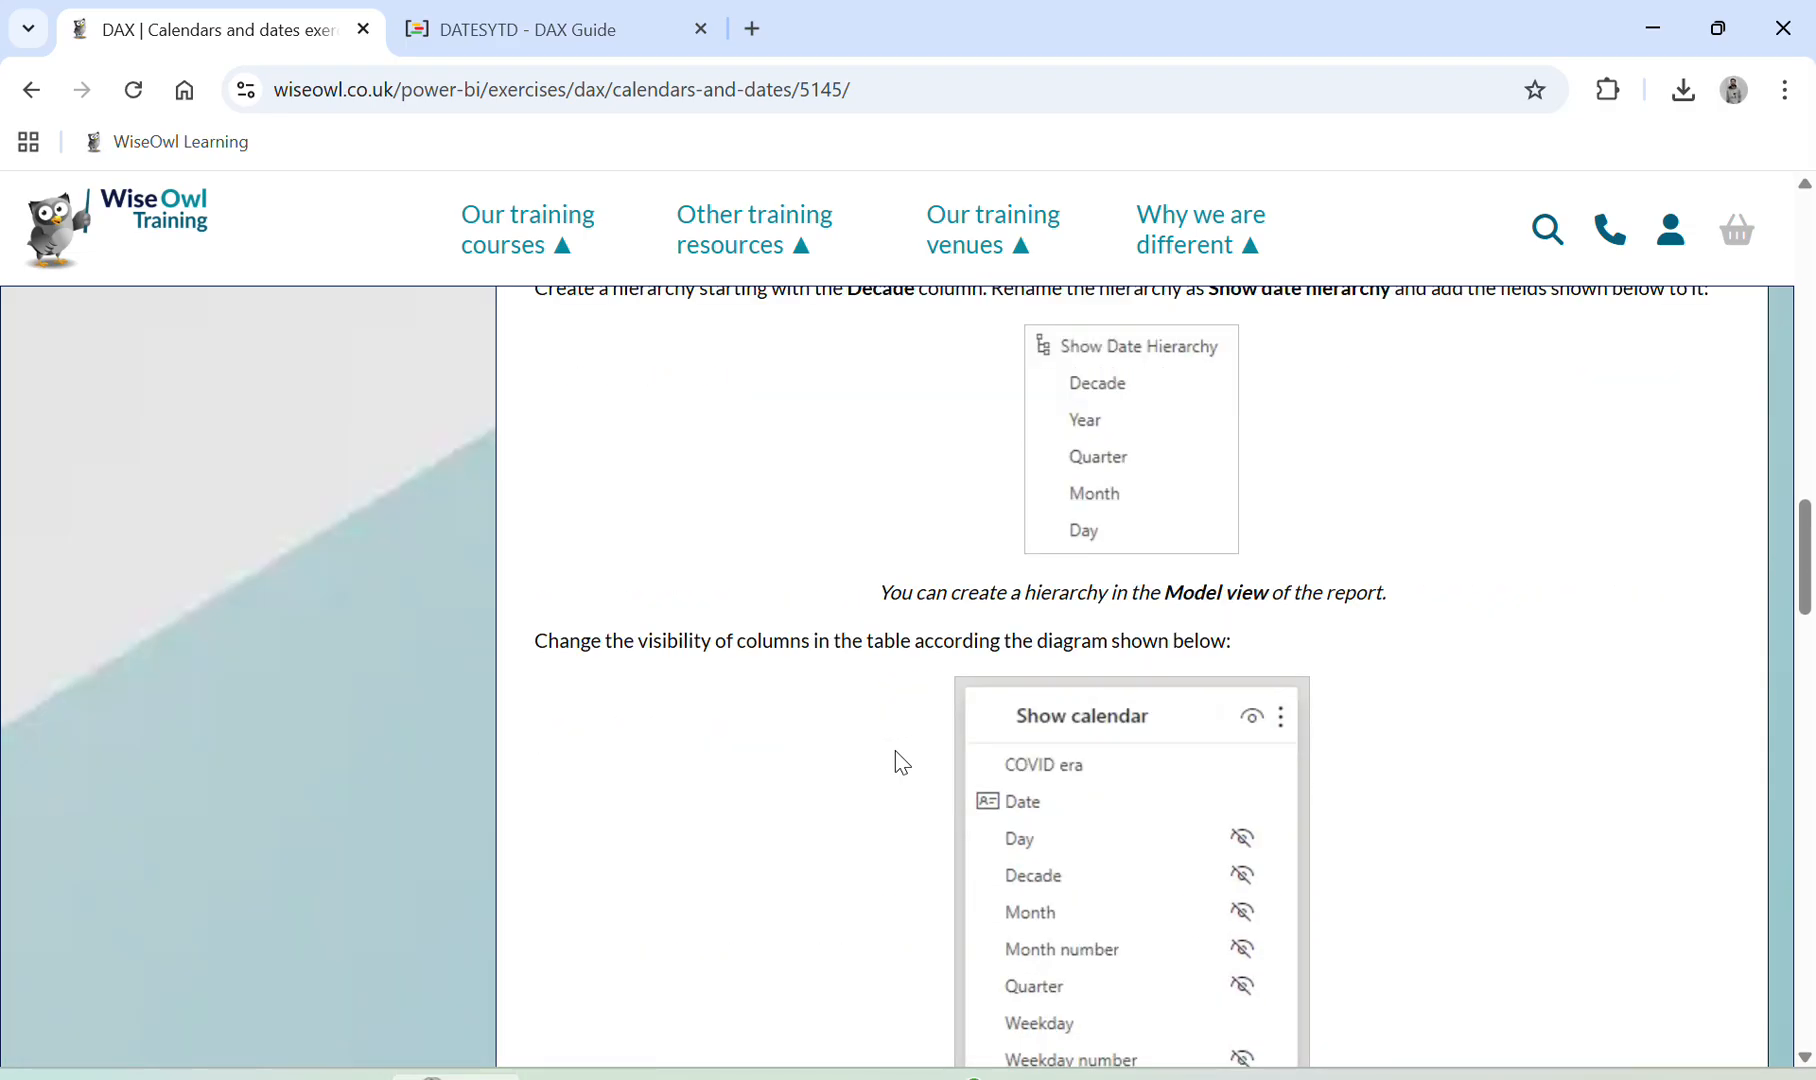
{"action": "scroll", "coordinate": [898, 762], "scroll_direction": "down", "scroll_amount": 3}
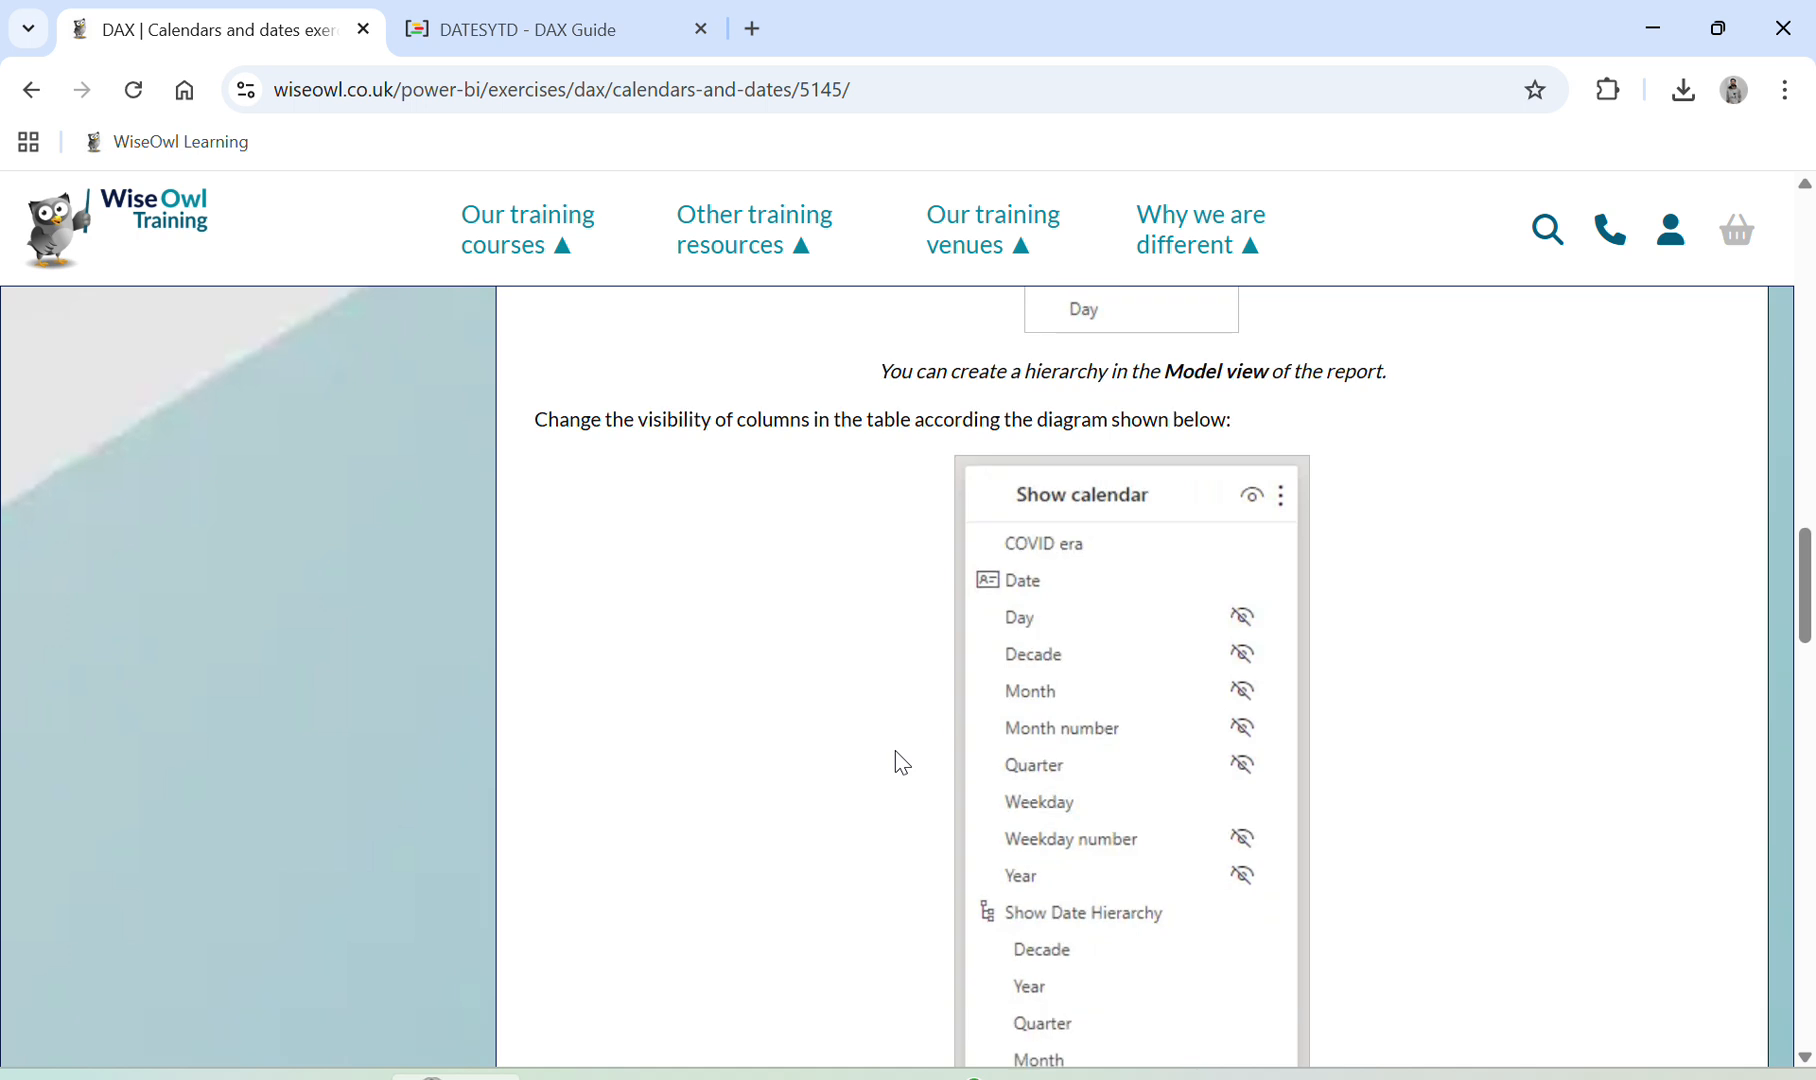
{"action": "scroll", "coordinate": [901, 763], "scroll_direction": "down", "scroll_amount": 1}
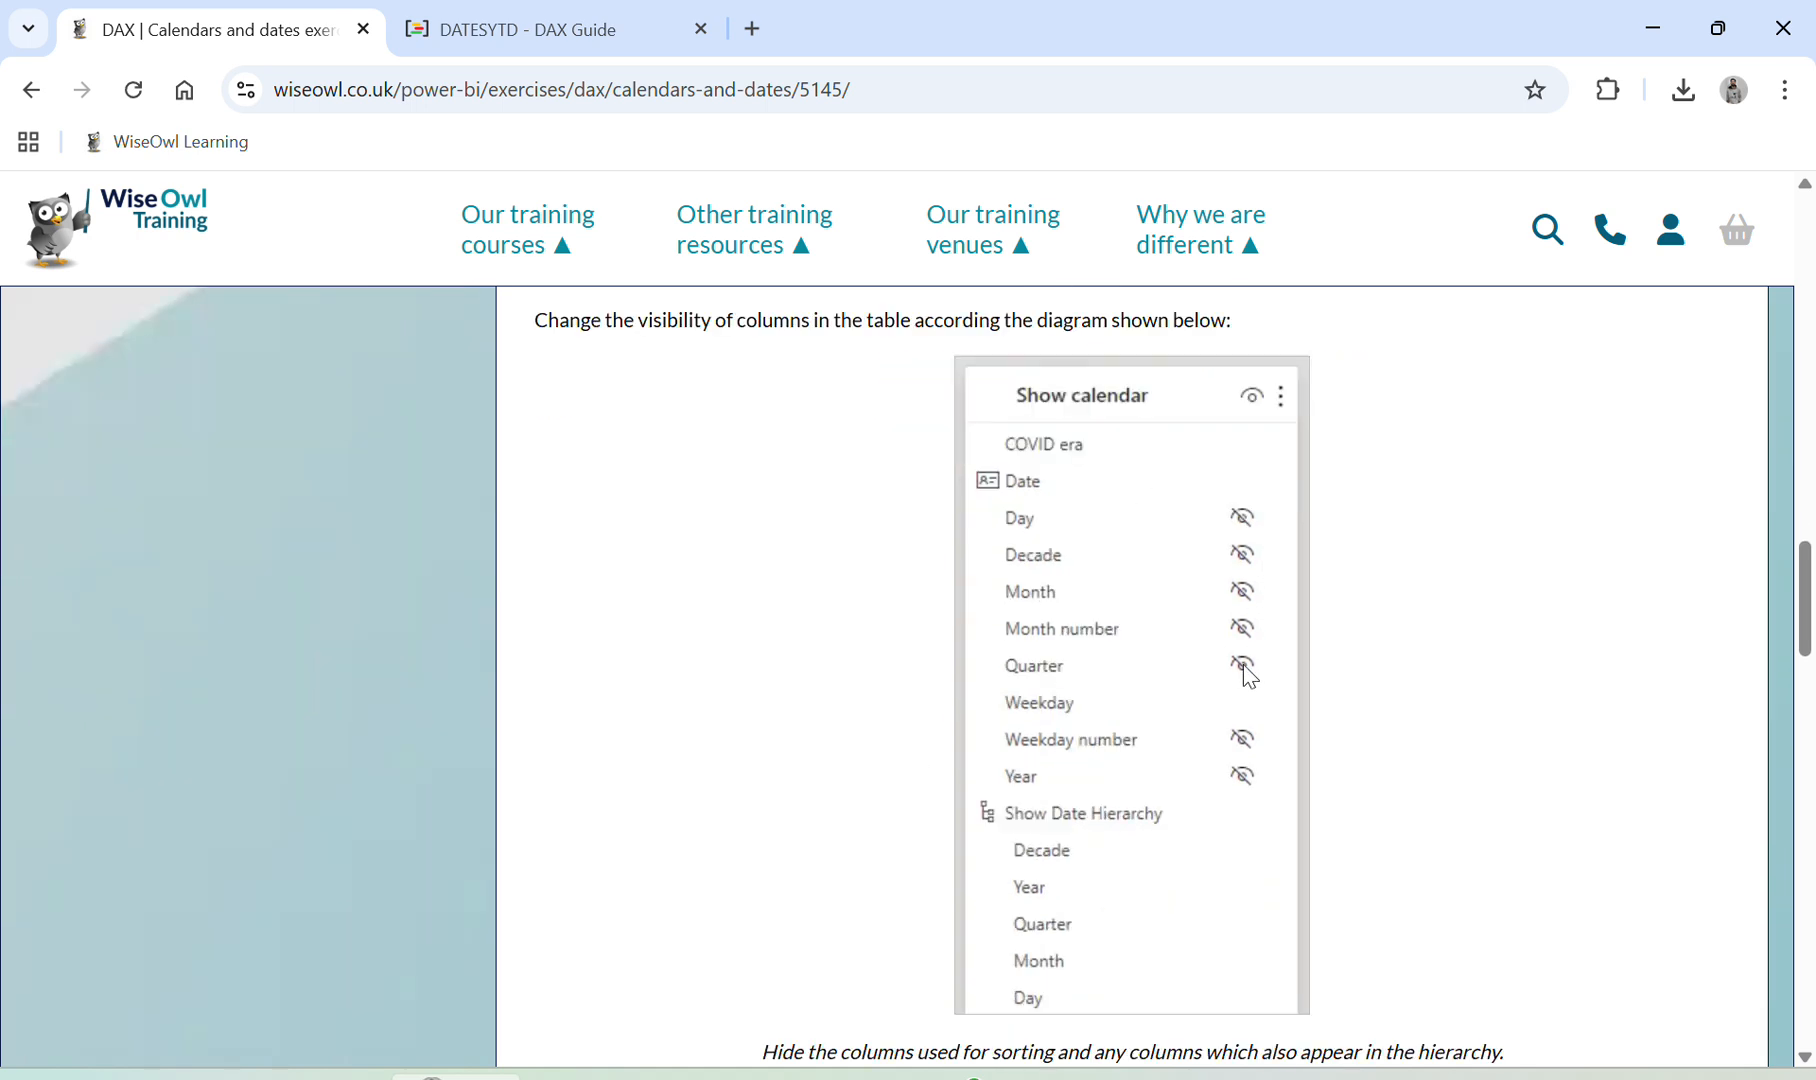
{"action": "key", "text": "alt+Tab"}
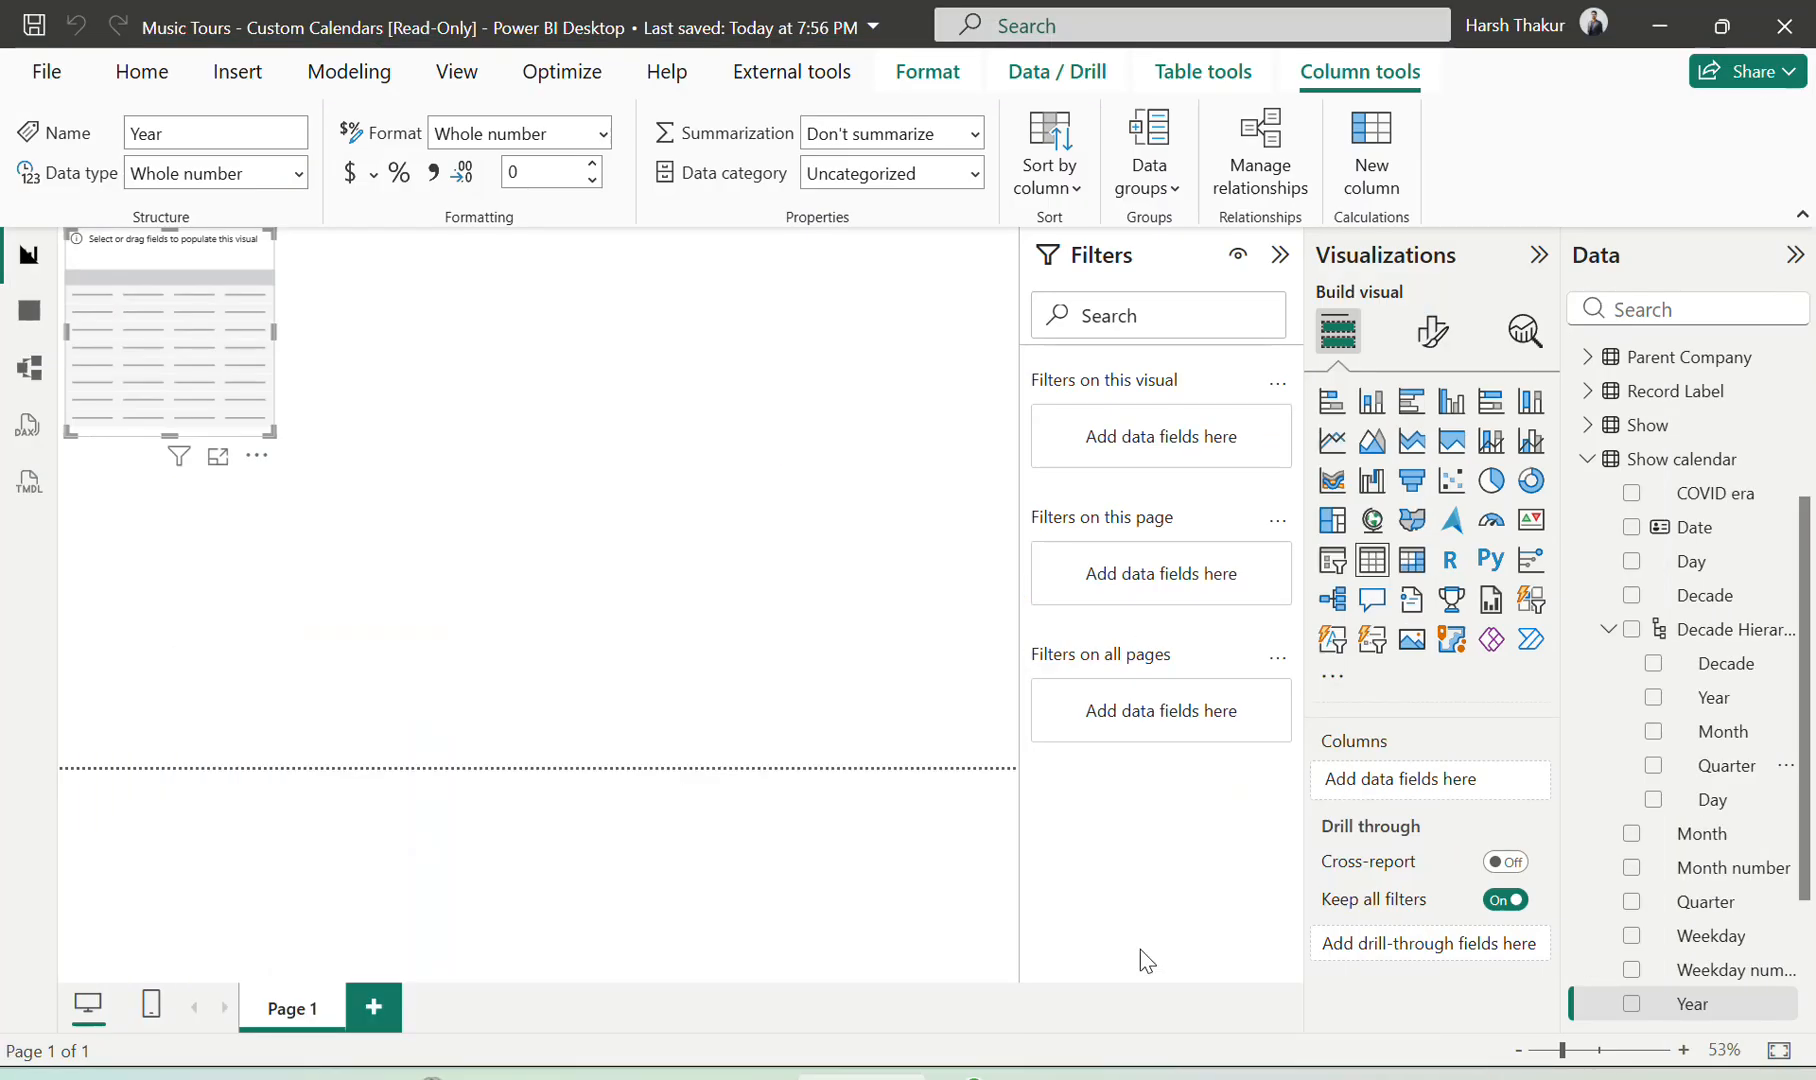
{"action": "key", "text": "alt+Tab"}
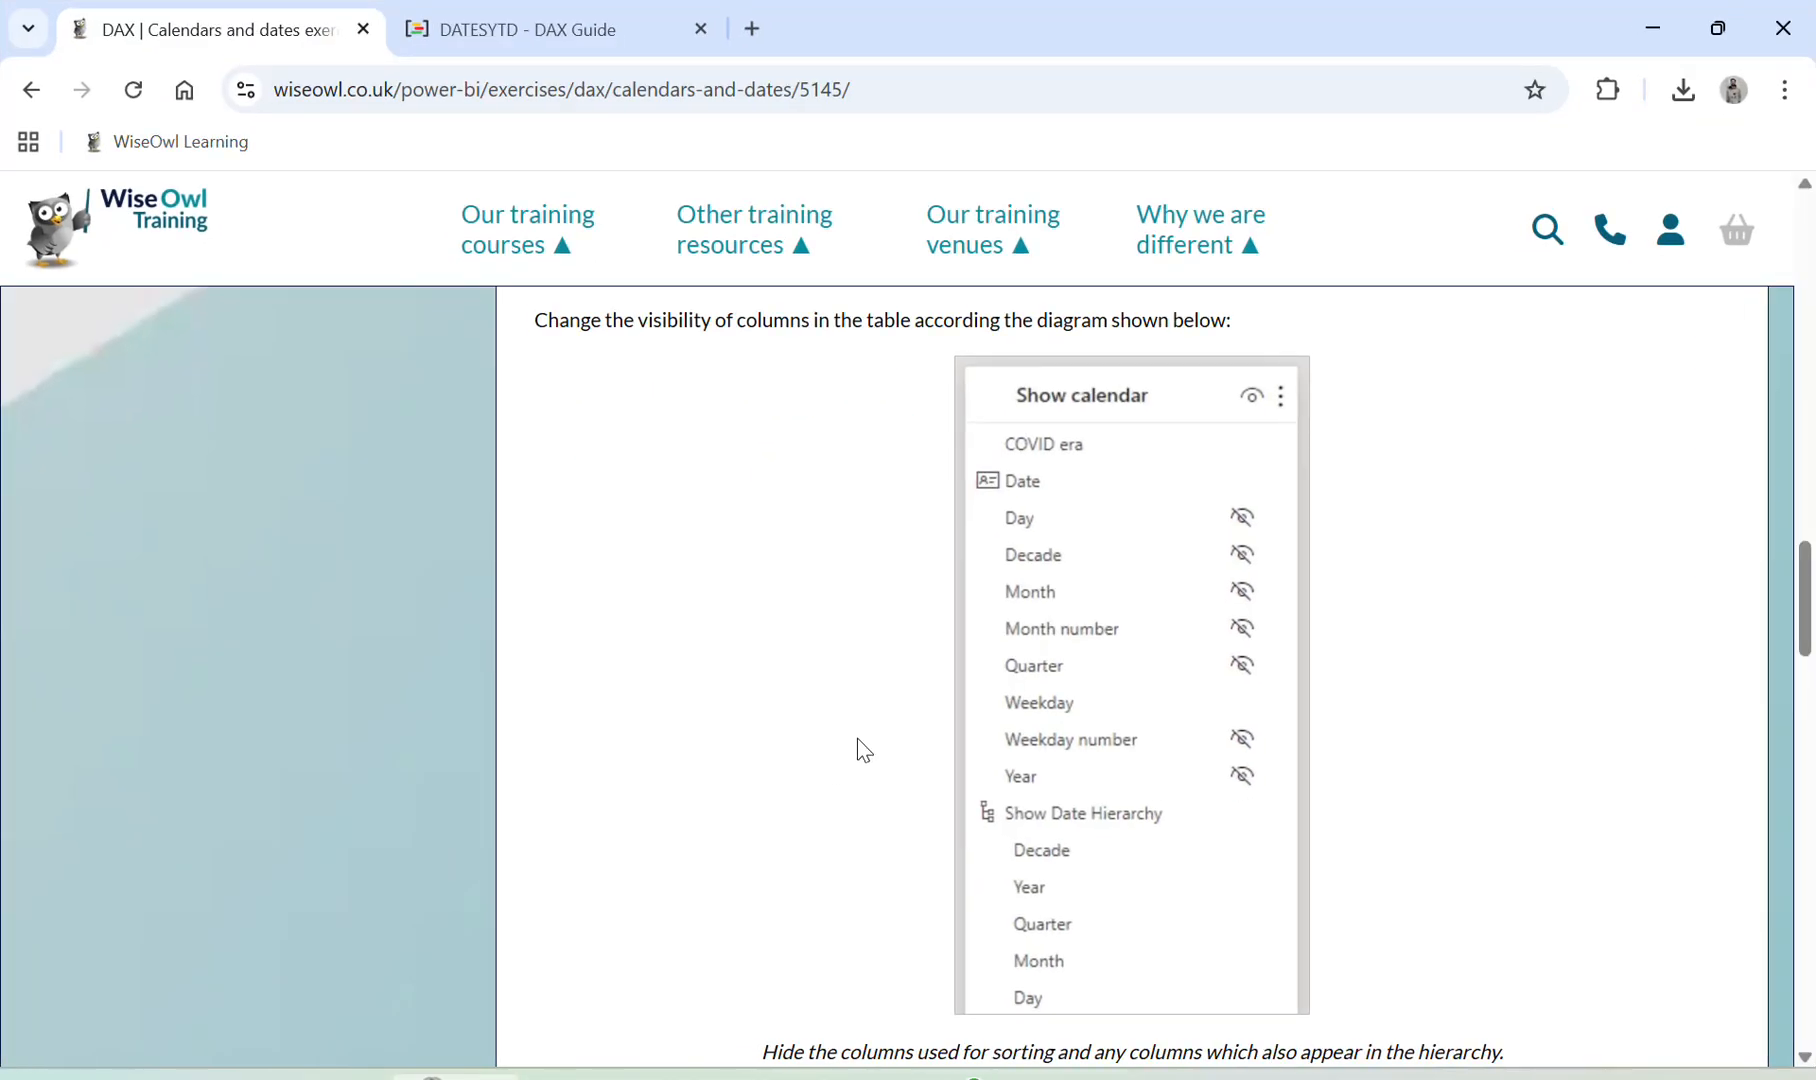
{"action": "scroll", "coordinate": [857, 745], "scroll_direction": "down", "scroll_amount": 5}
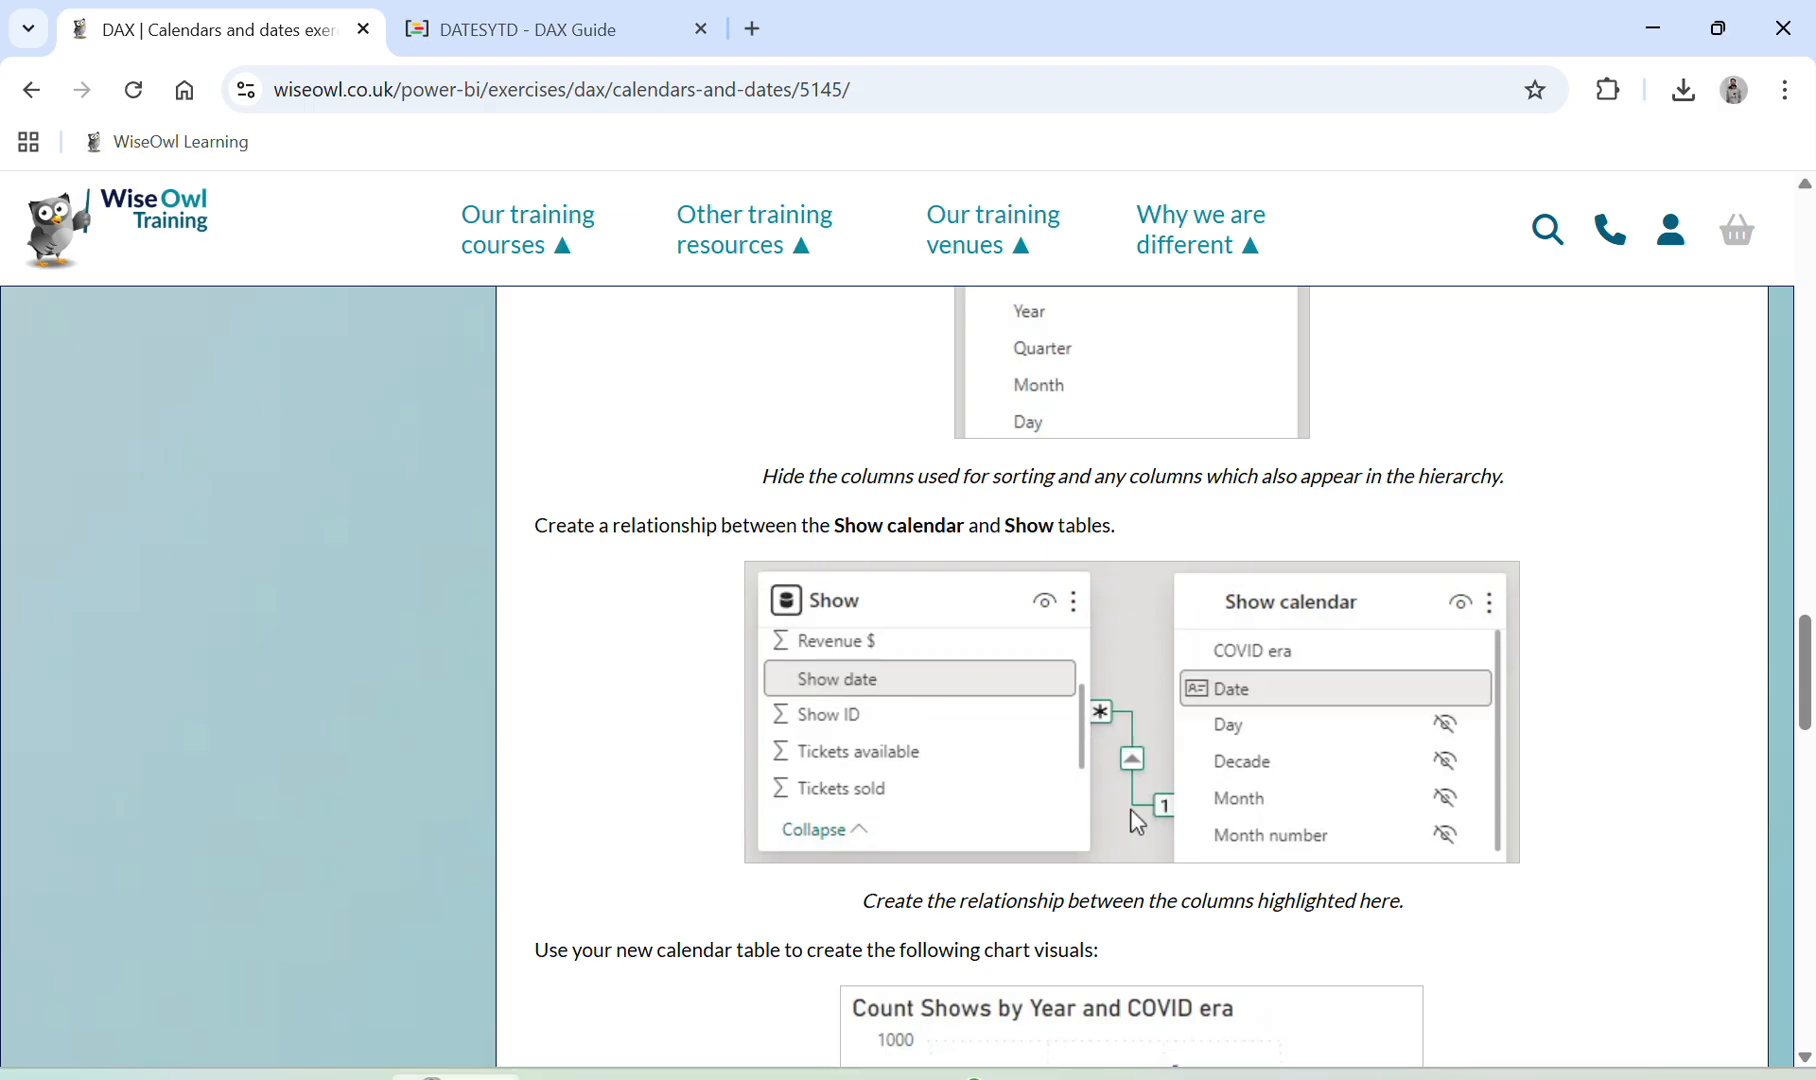
Switch to Power BI Desktop, open Model view and move the Show calendar table beside the Show table
{"action": "left_click", "coordinate": [456, 1075]}
{"action": "left_click", "coordinate": [30, 367]}
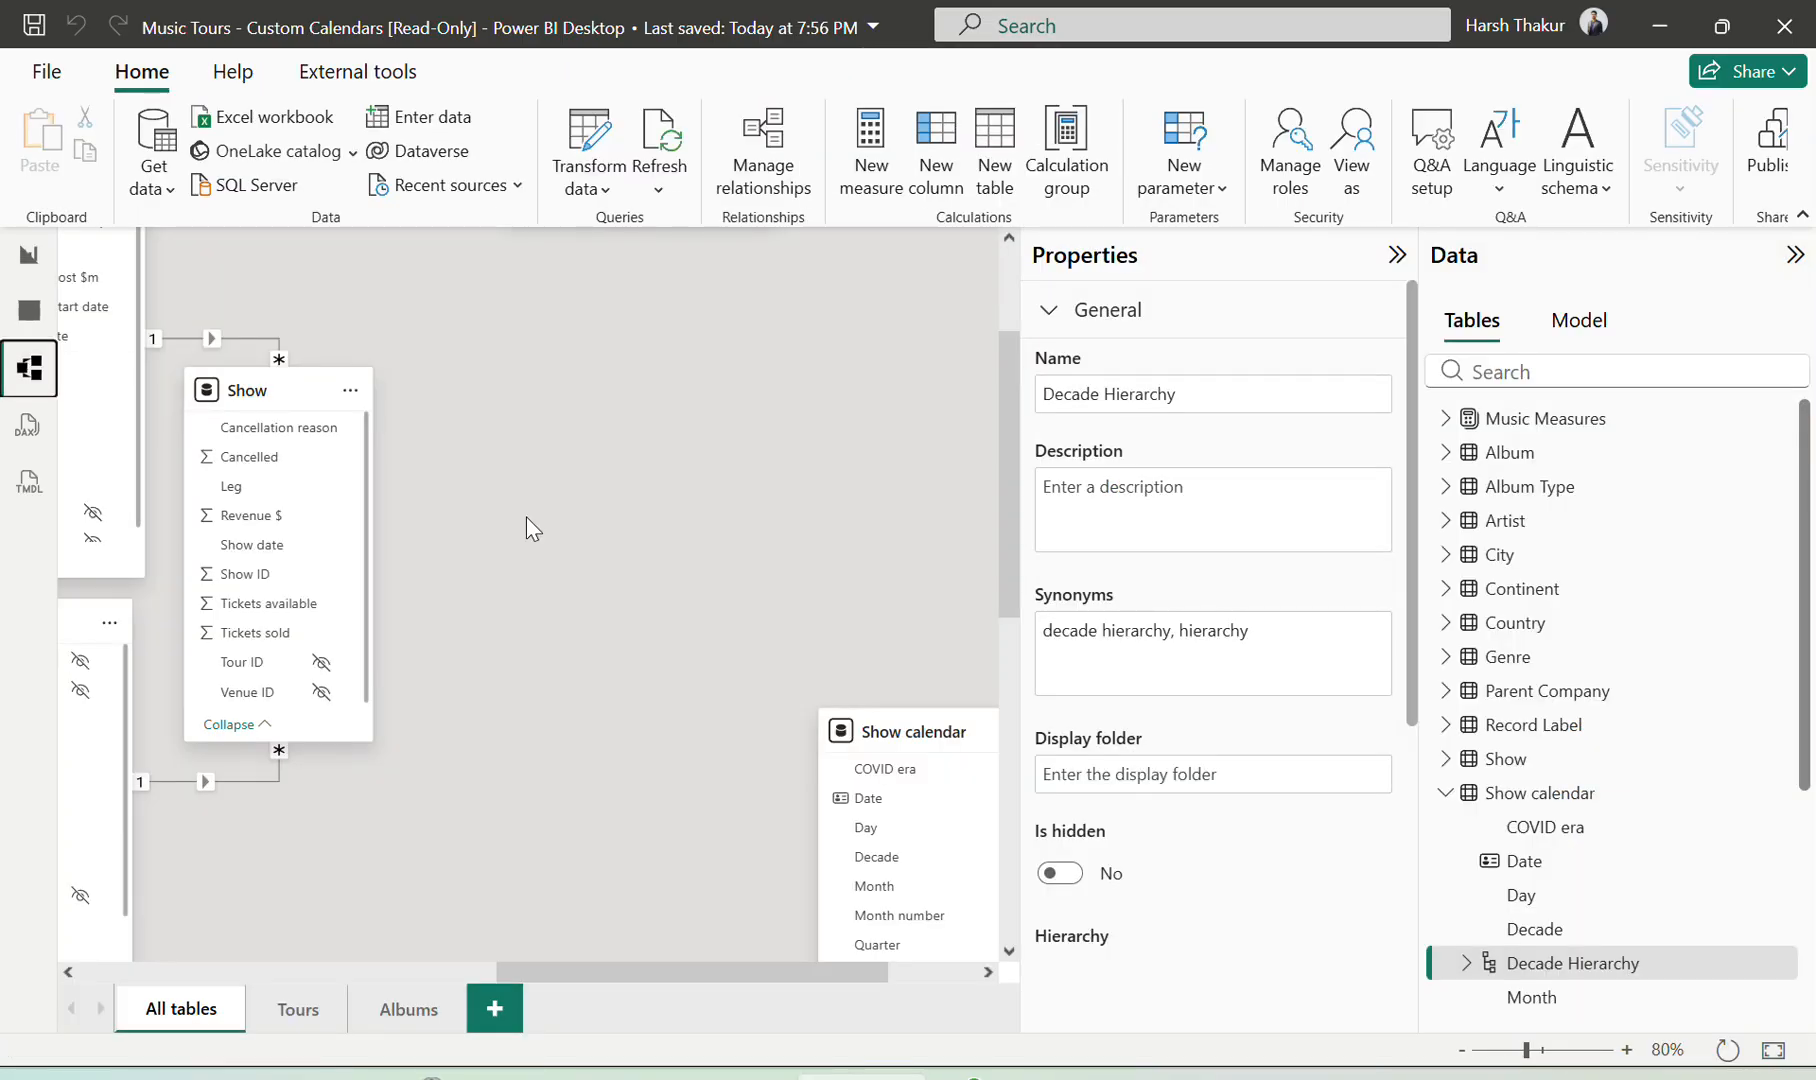
{"action": "scroll", "coordinate": [526, 516], "scroll_direction": "down", "scroll_amount": 1}
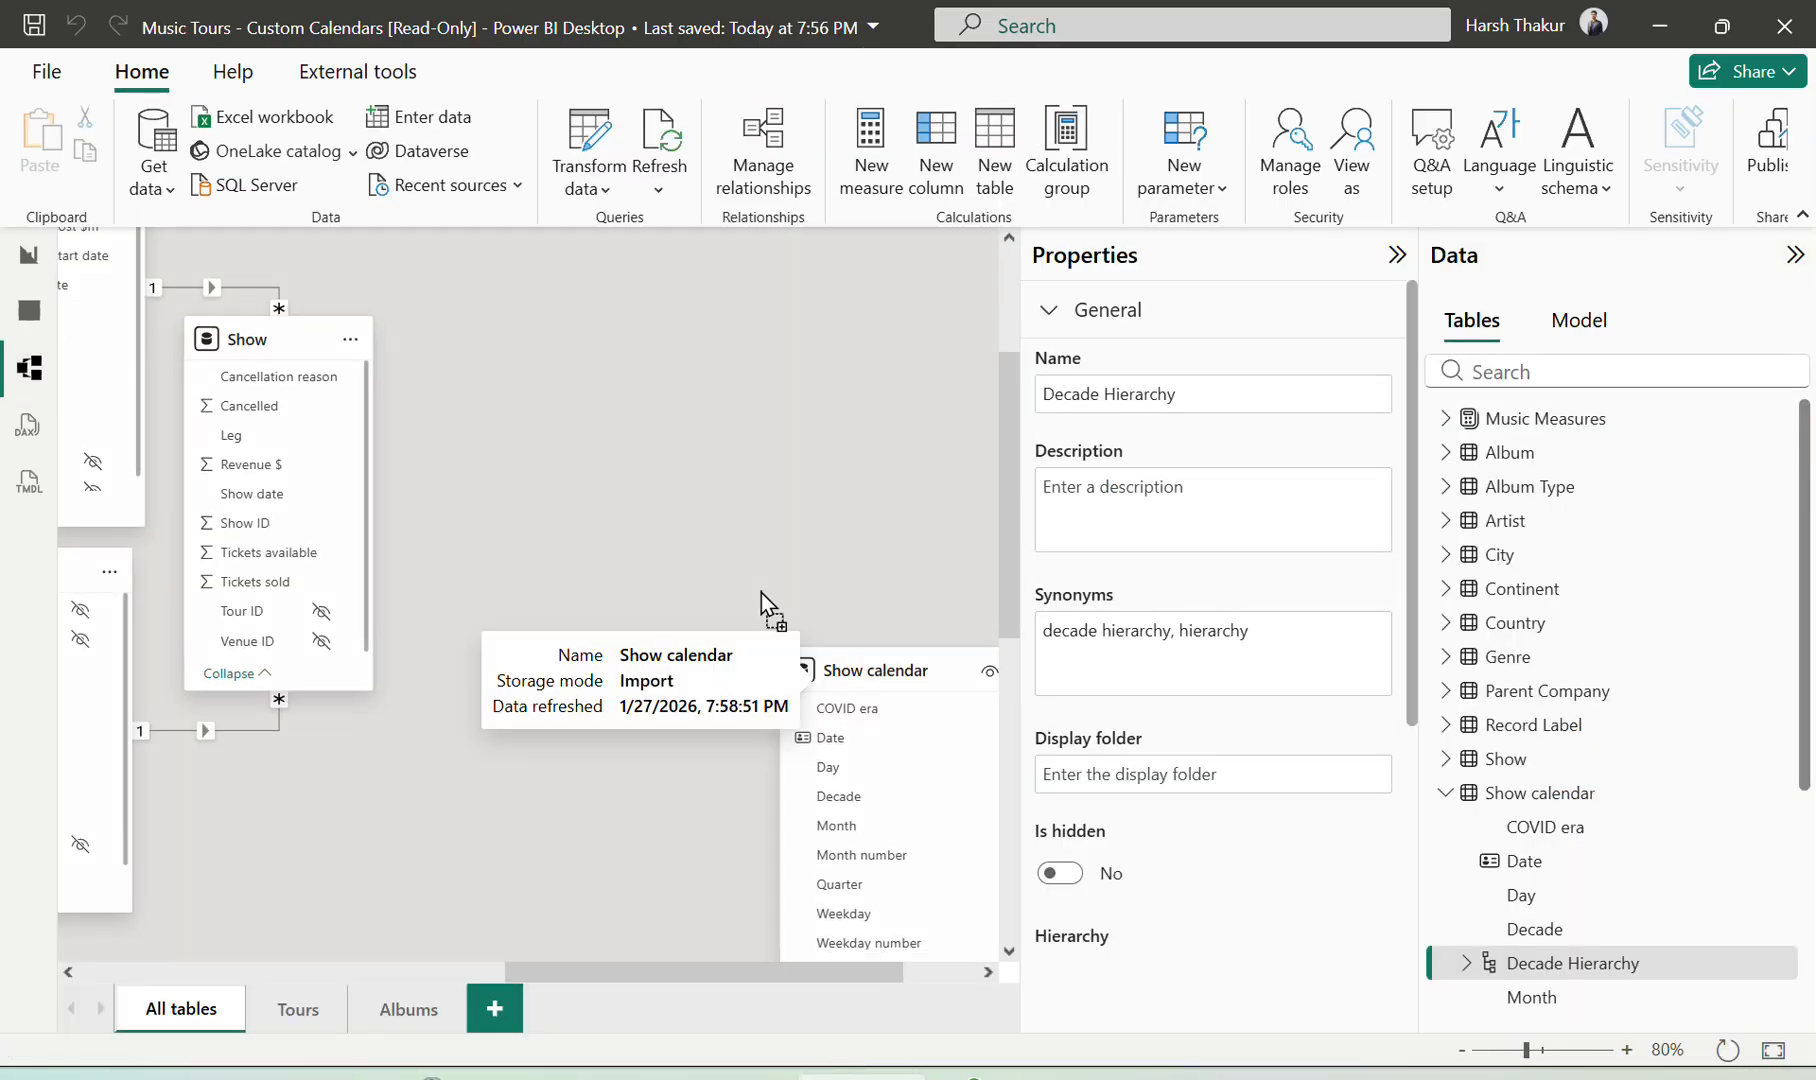
{"action": "left_click_drag", "start_coordinate": [760, 593], "coordinate": [622, 370]}
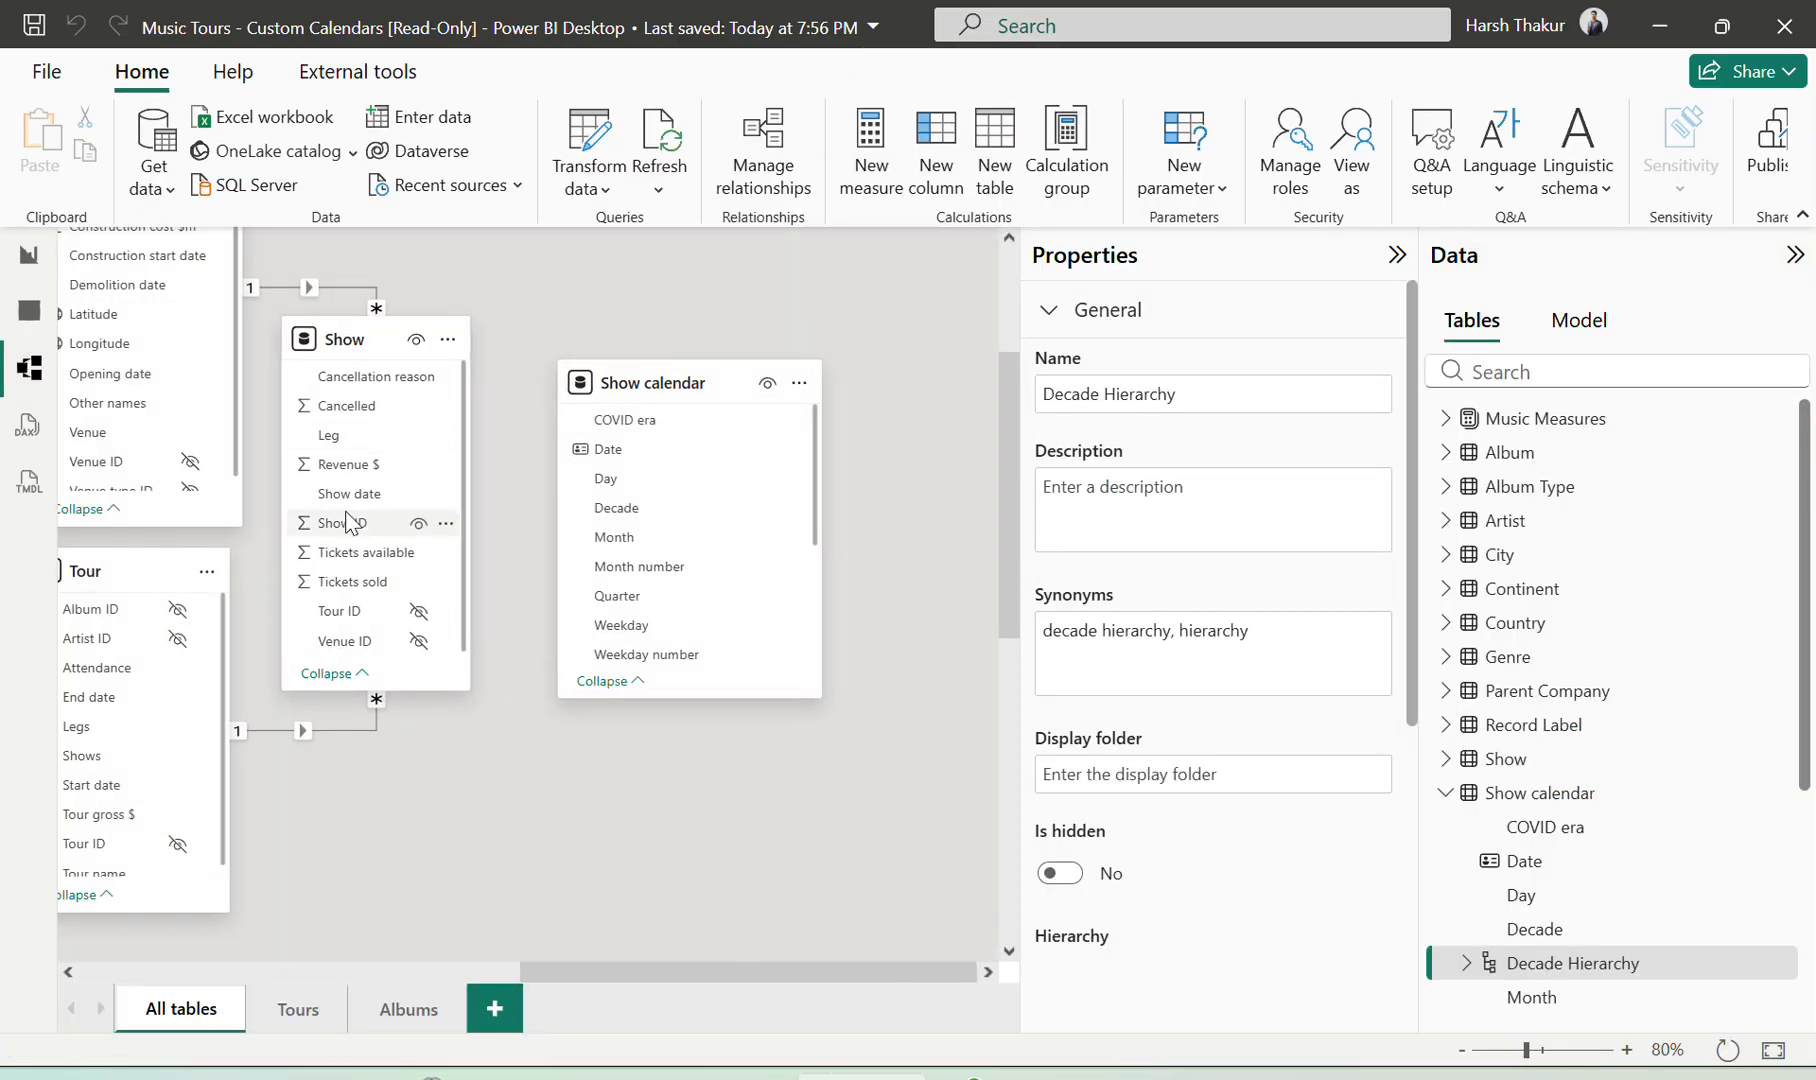
Create and save a relationship from Show date in the Show table to Date in the Show calendar table
{"action": "scroll", "coordinate": [349, 522], "scroll_direction": "up", "scroll_amount": 1}
{"action": "left_click_drag", "start_coordinate": [352, 519], "coordinate": [586, 477]}
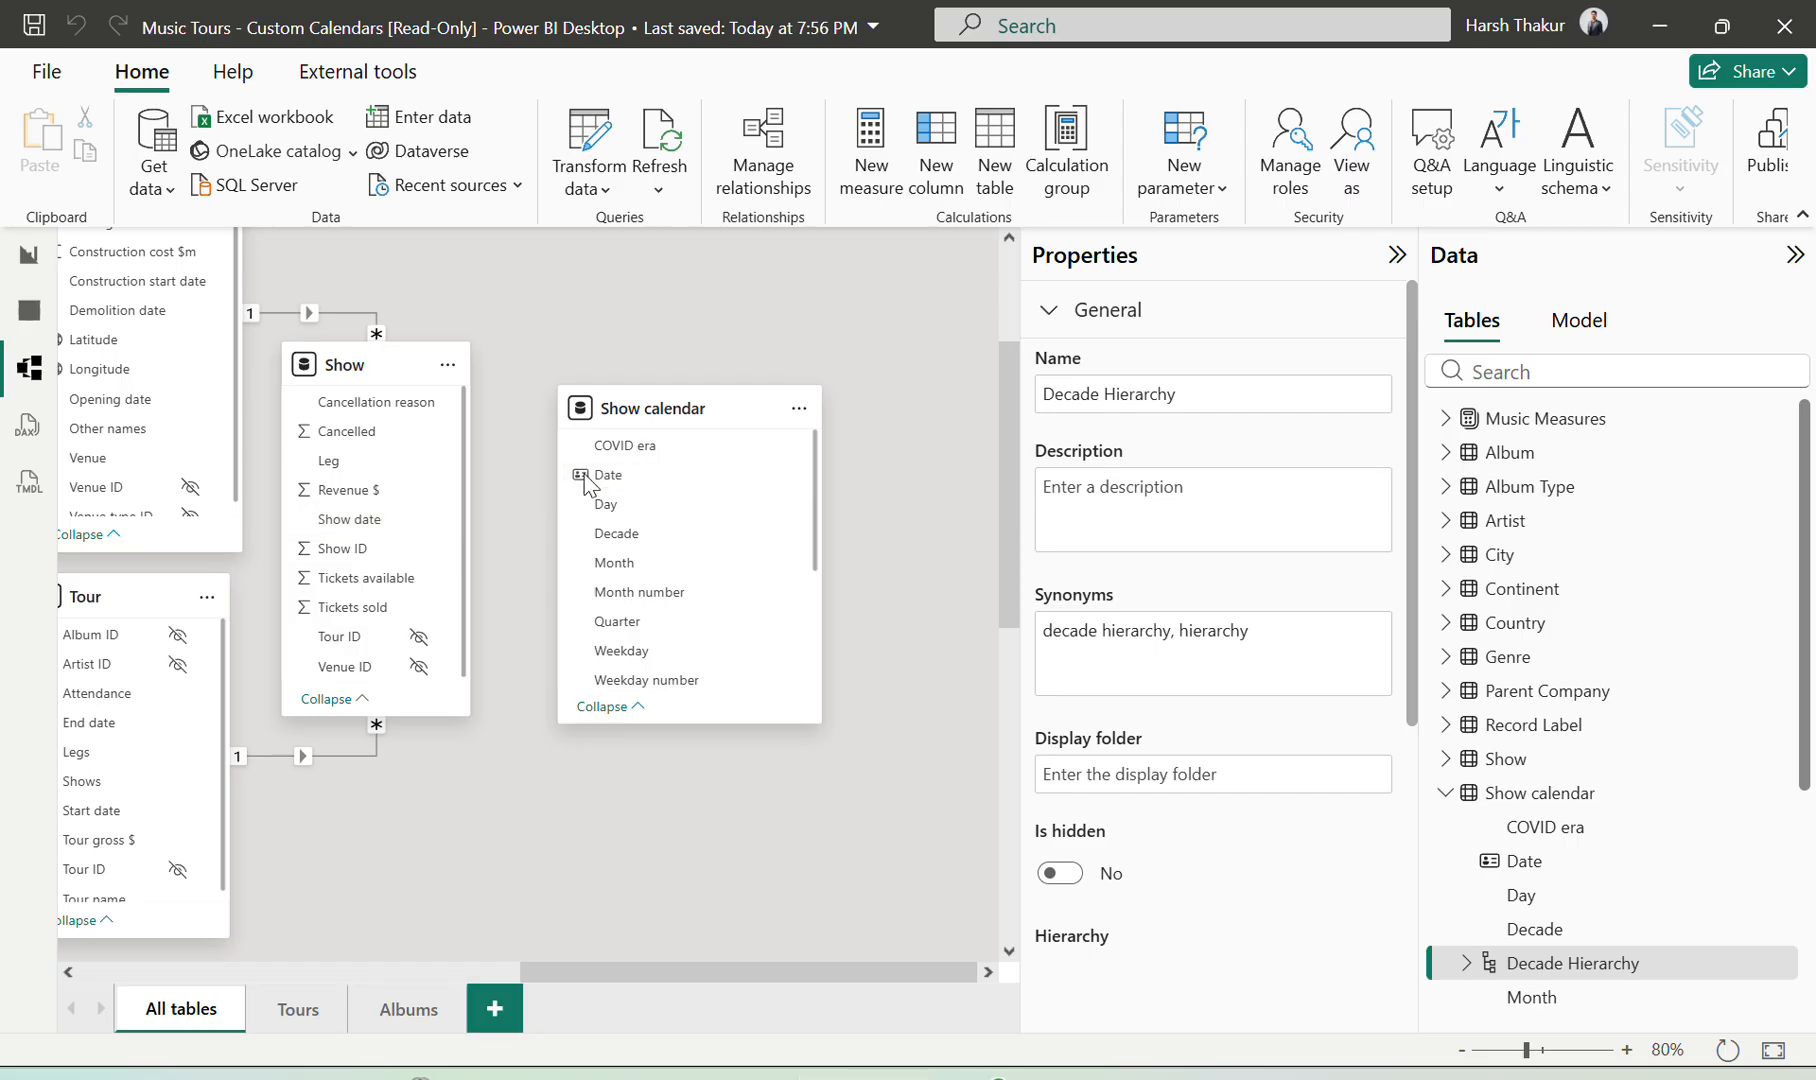
{"action": "left_click", "coordinate": [1200, 1012]}
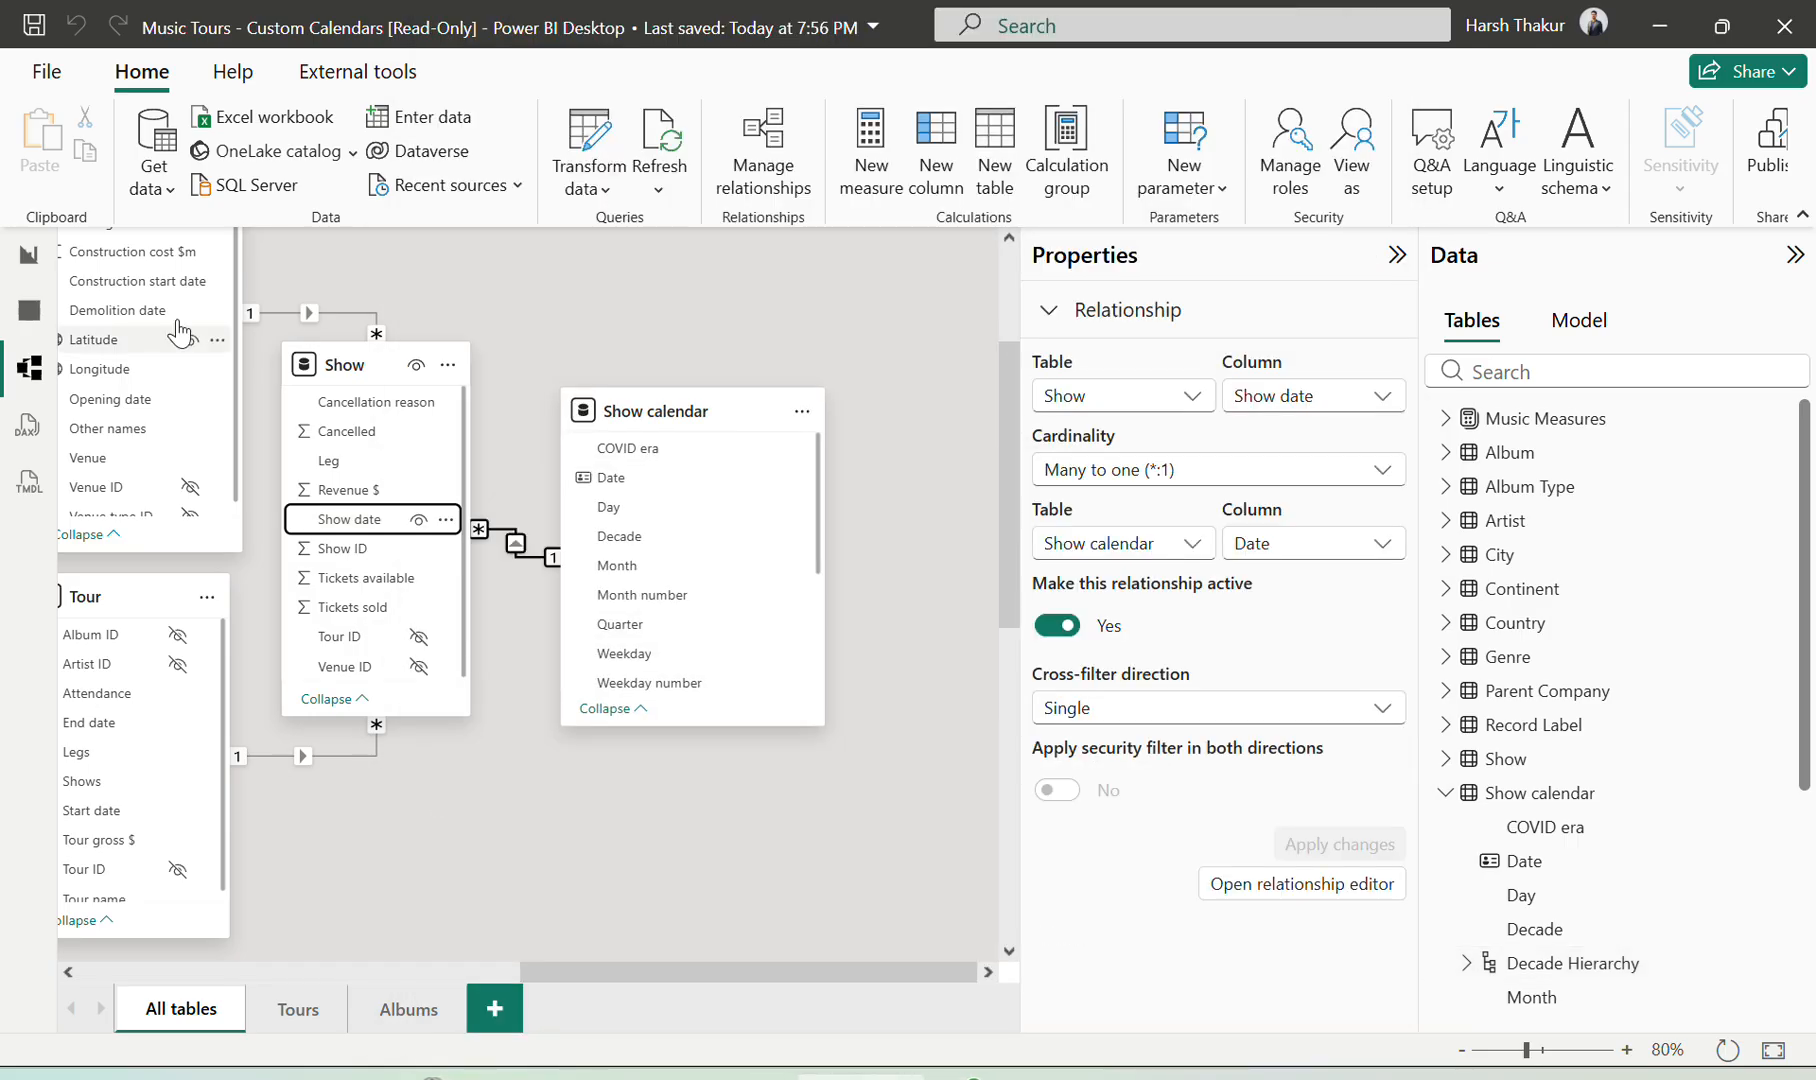
Open Report view, switch to the browser and read the exercise instructions for the calendar-based chart visuals
{"action": "left_click", "coordinate": [41, 267]}
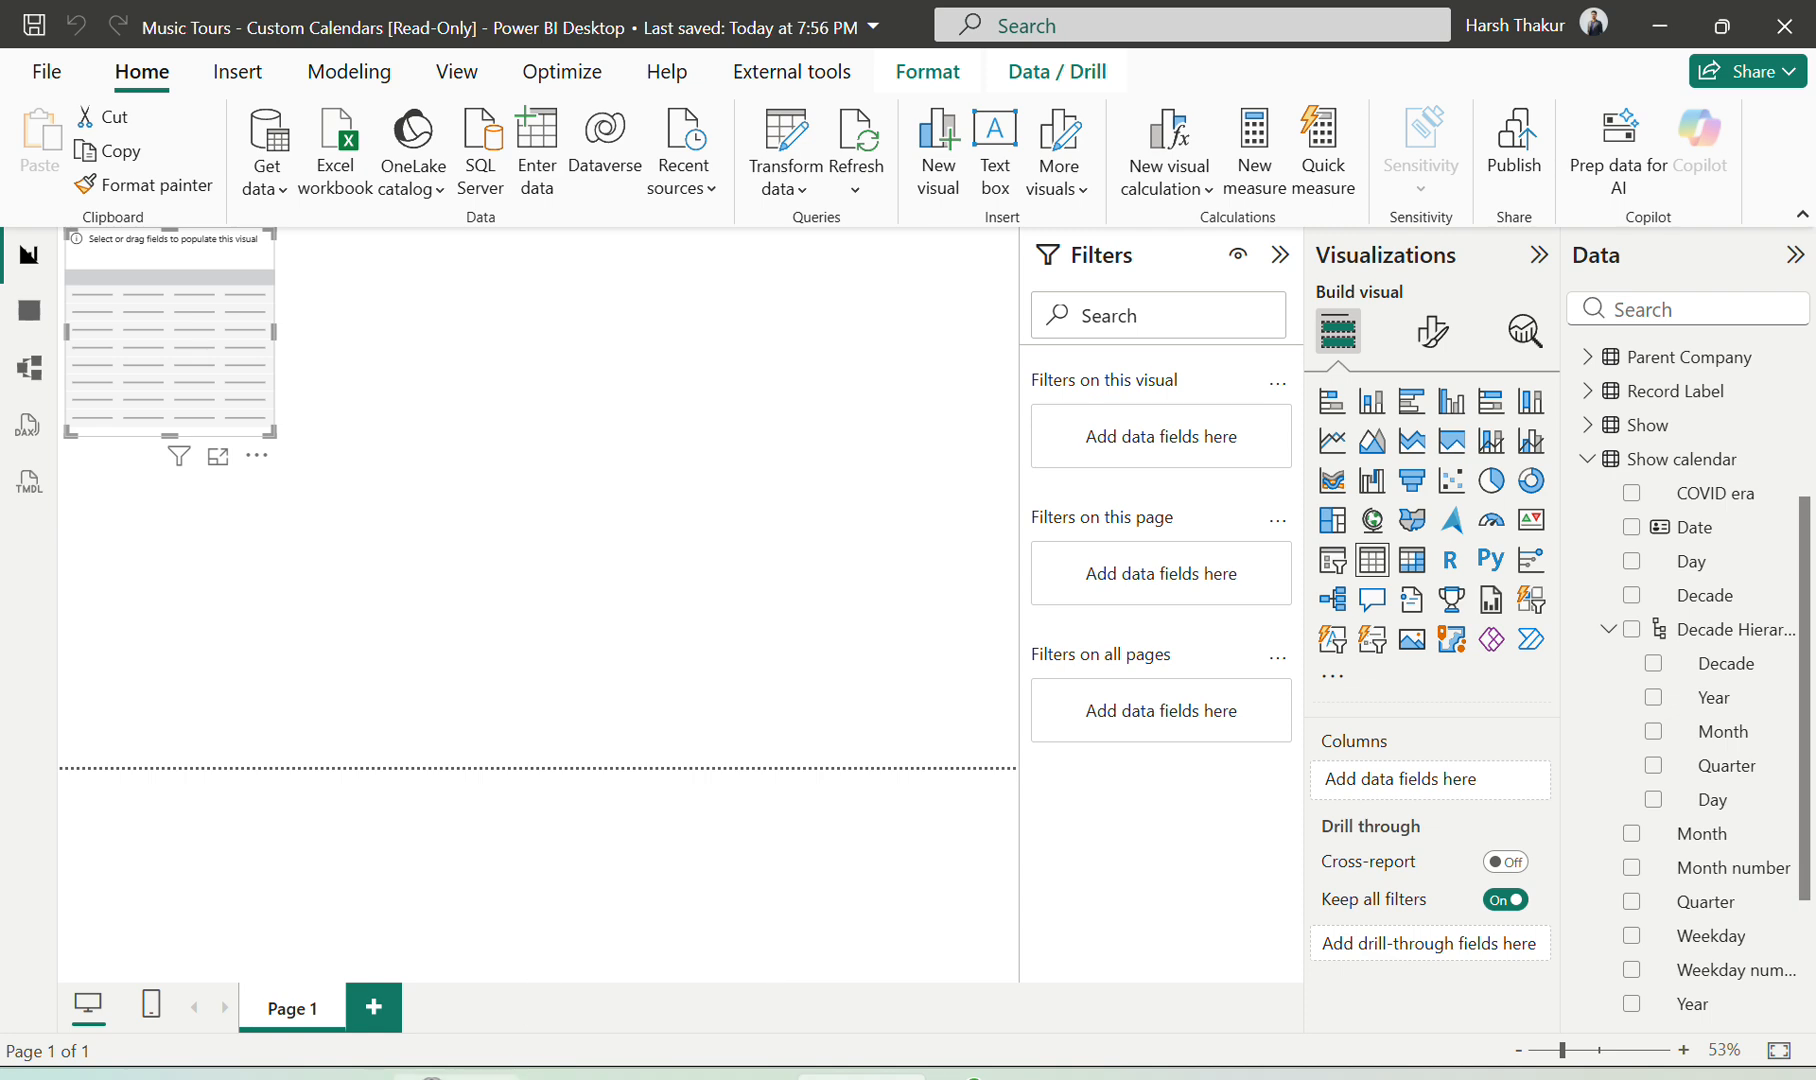
{"action": "left_click", "coordinate": [455, 1076]}
{"action": "scroll", "coordinate": [1045, 836], "scroll_direction": "down", "scroll_amount": 3}
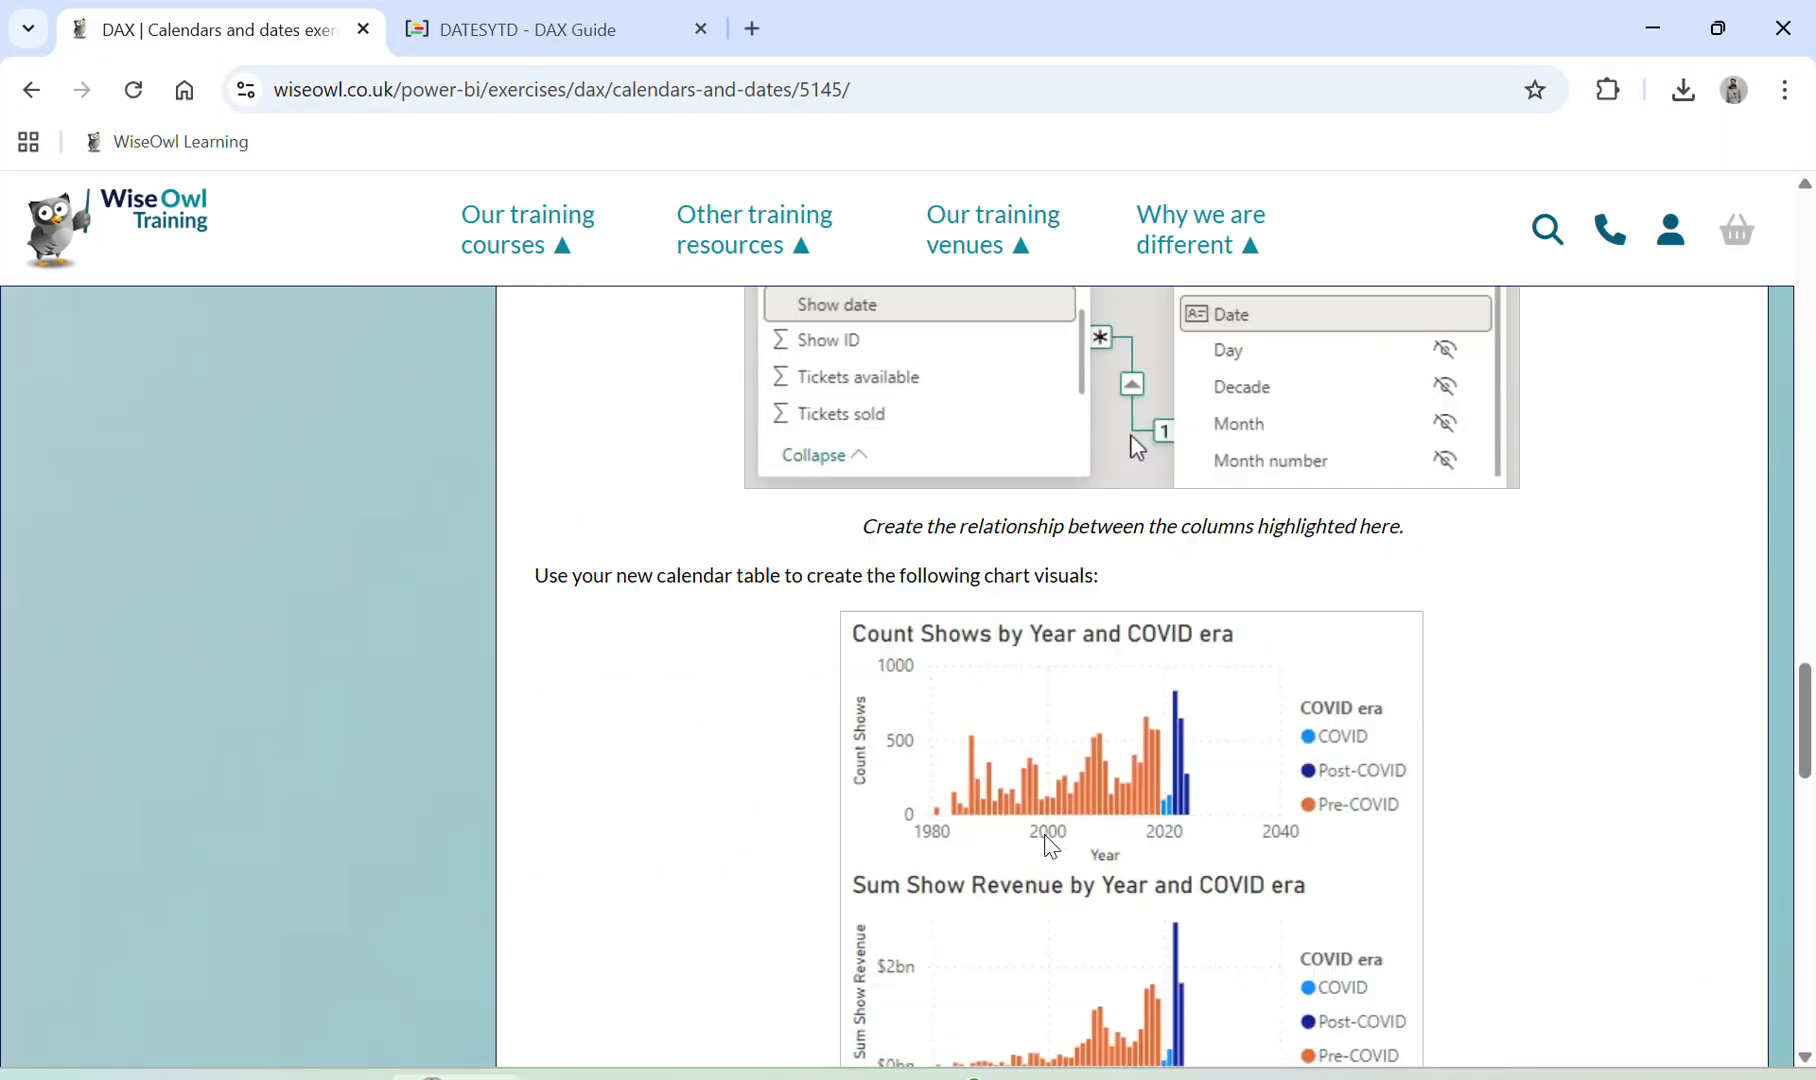
{"action": "left_click_drag", "start_coordinate": [637, 578], "coordinate": [948, 580]}
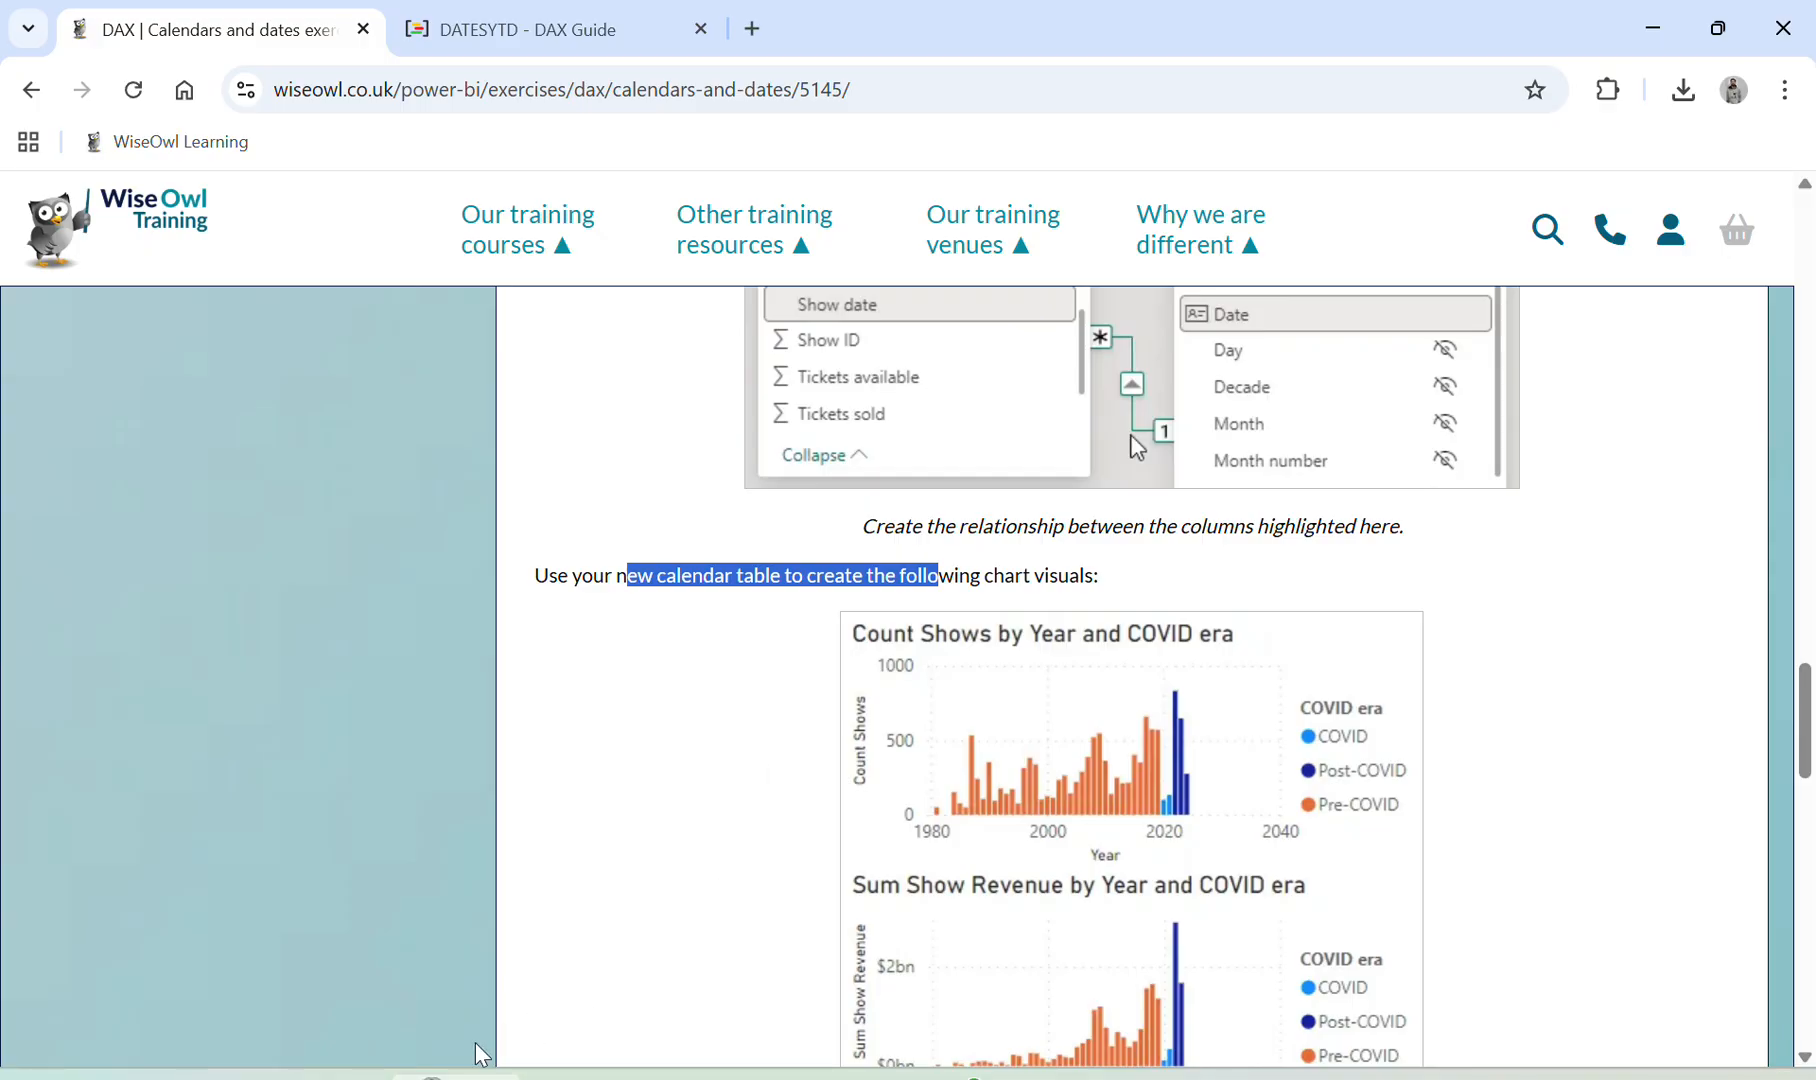
Switch to Power BI Desktop and delete the empty table visual from Page 1
{"action": "key", "text": "alt+Tab"}
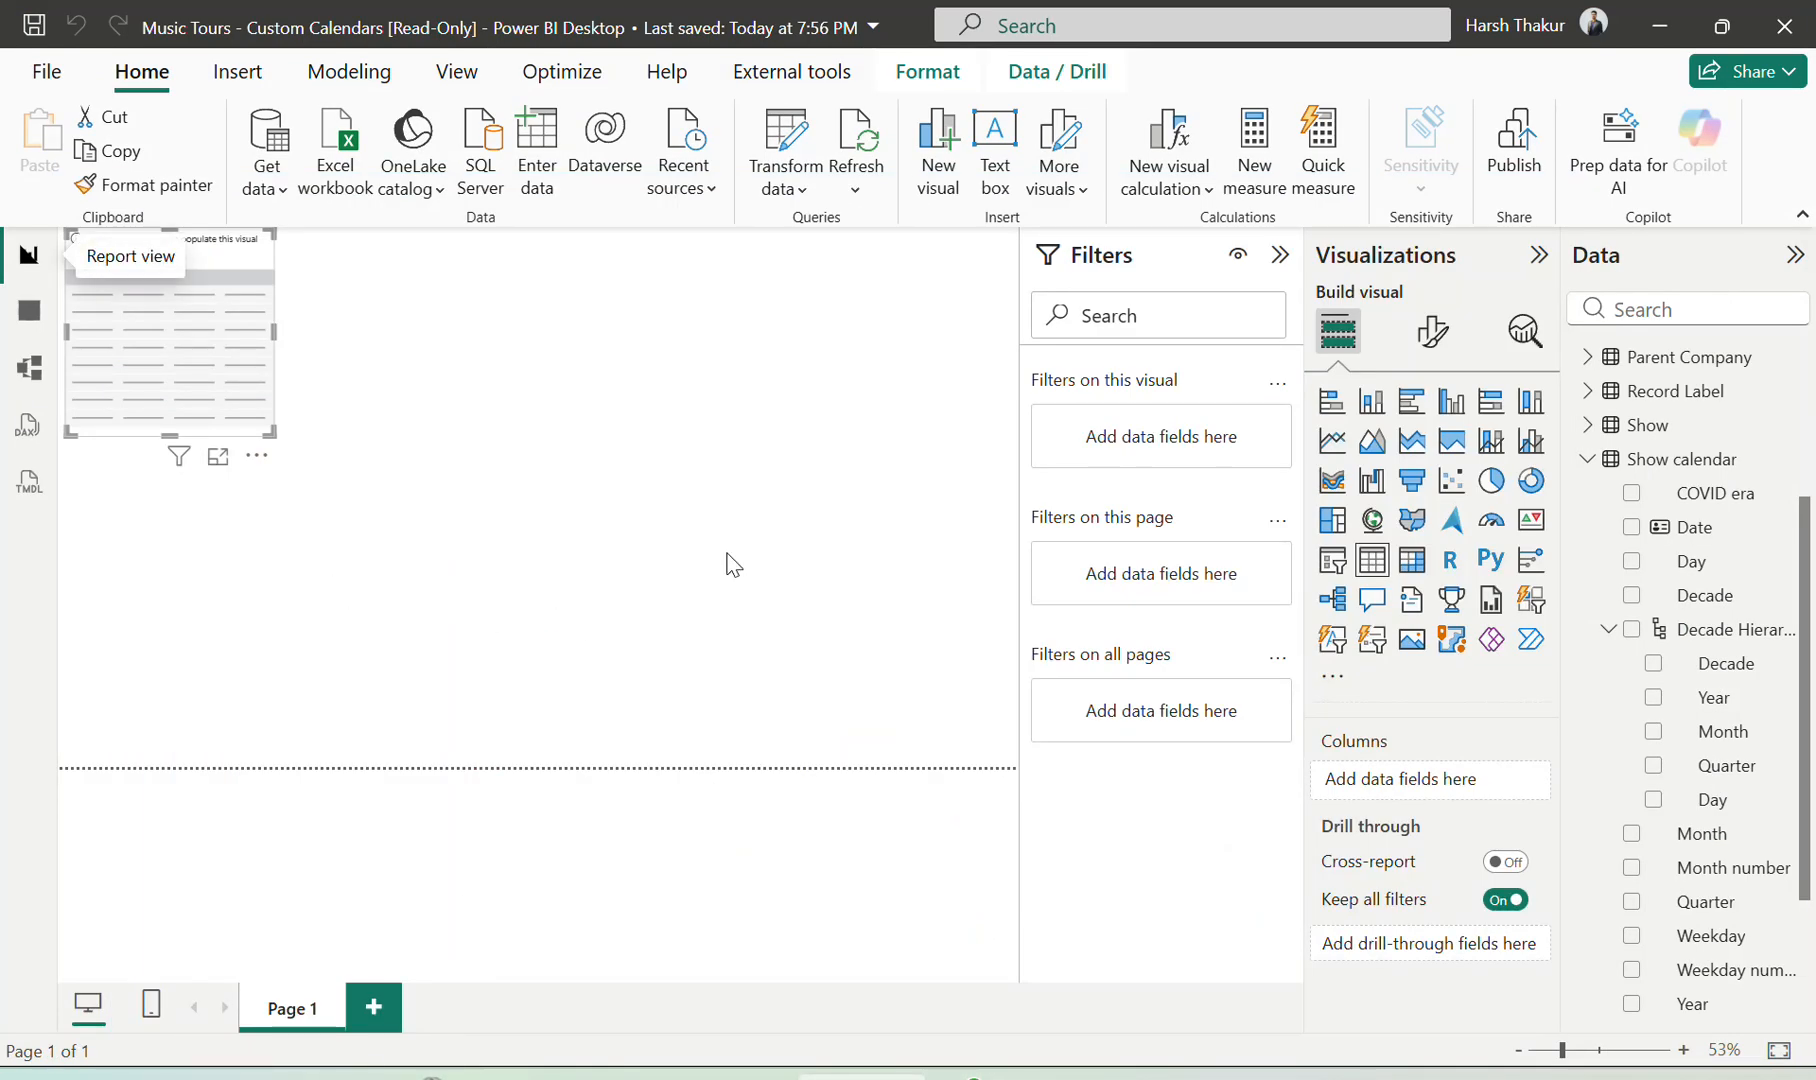
{"action": "left_click_drag", "start_coordinate": [233, 348], "coordinate": [333, 472]}
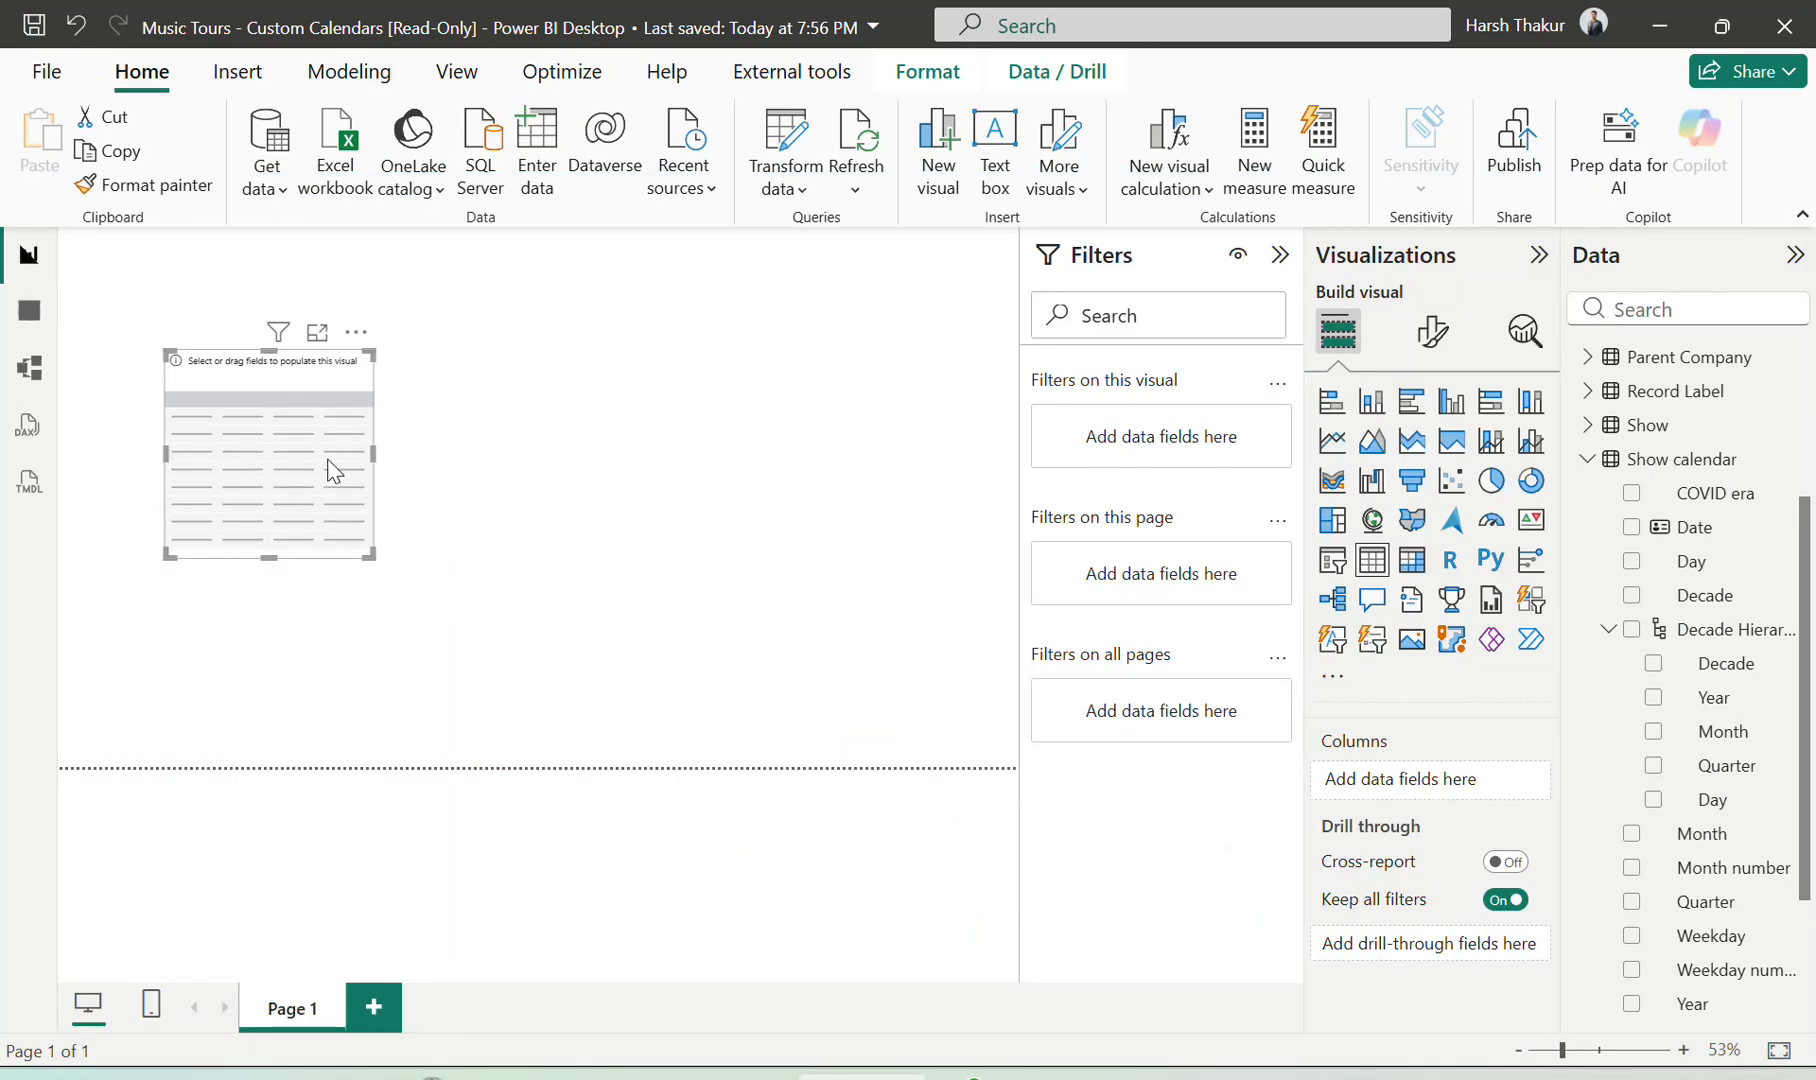
{"action": "key", "text": "Delete"}
Check the required charts in the browser, return to Power BI Desktop and add a clustered column chart to Page 1
{"action": "key", "text": "alt+Tab"}
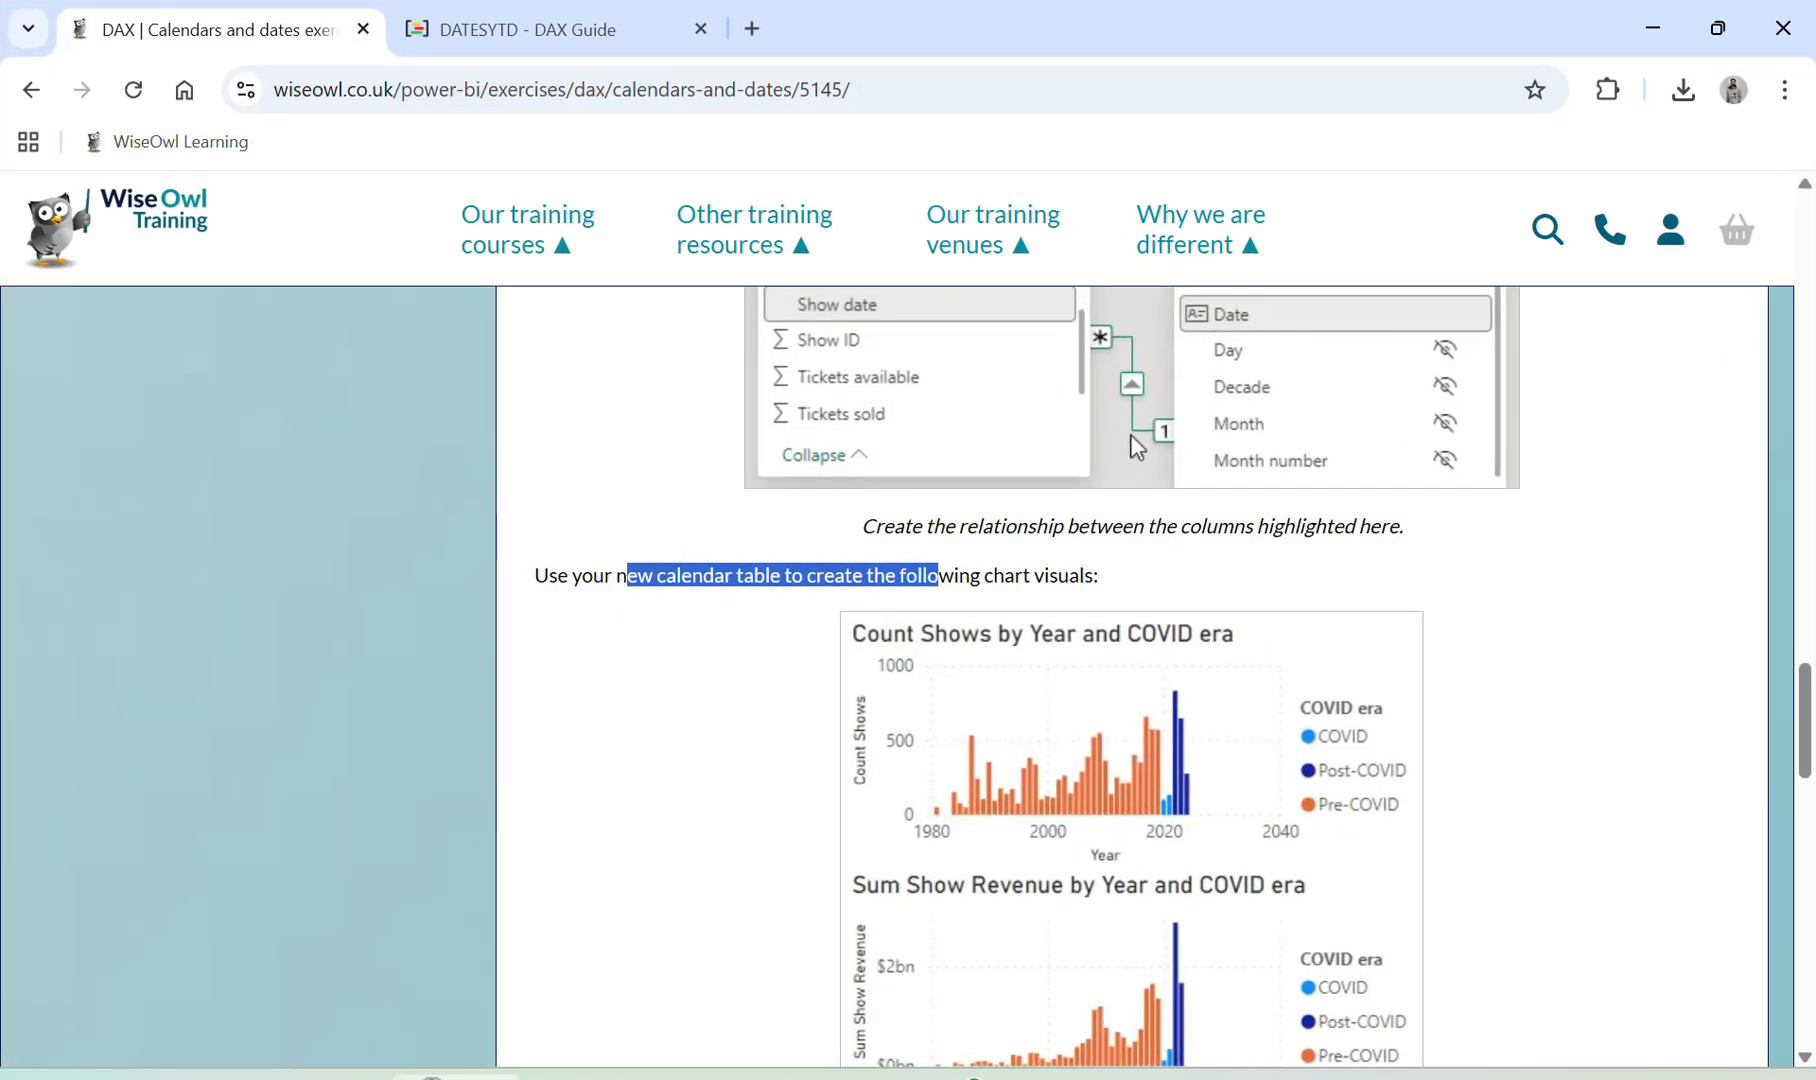
{"action": "scroll", "coordinate": [752, 752], "scroll_direction": "down", "scroll_amount": 2}
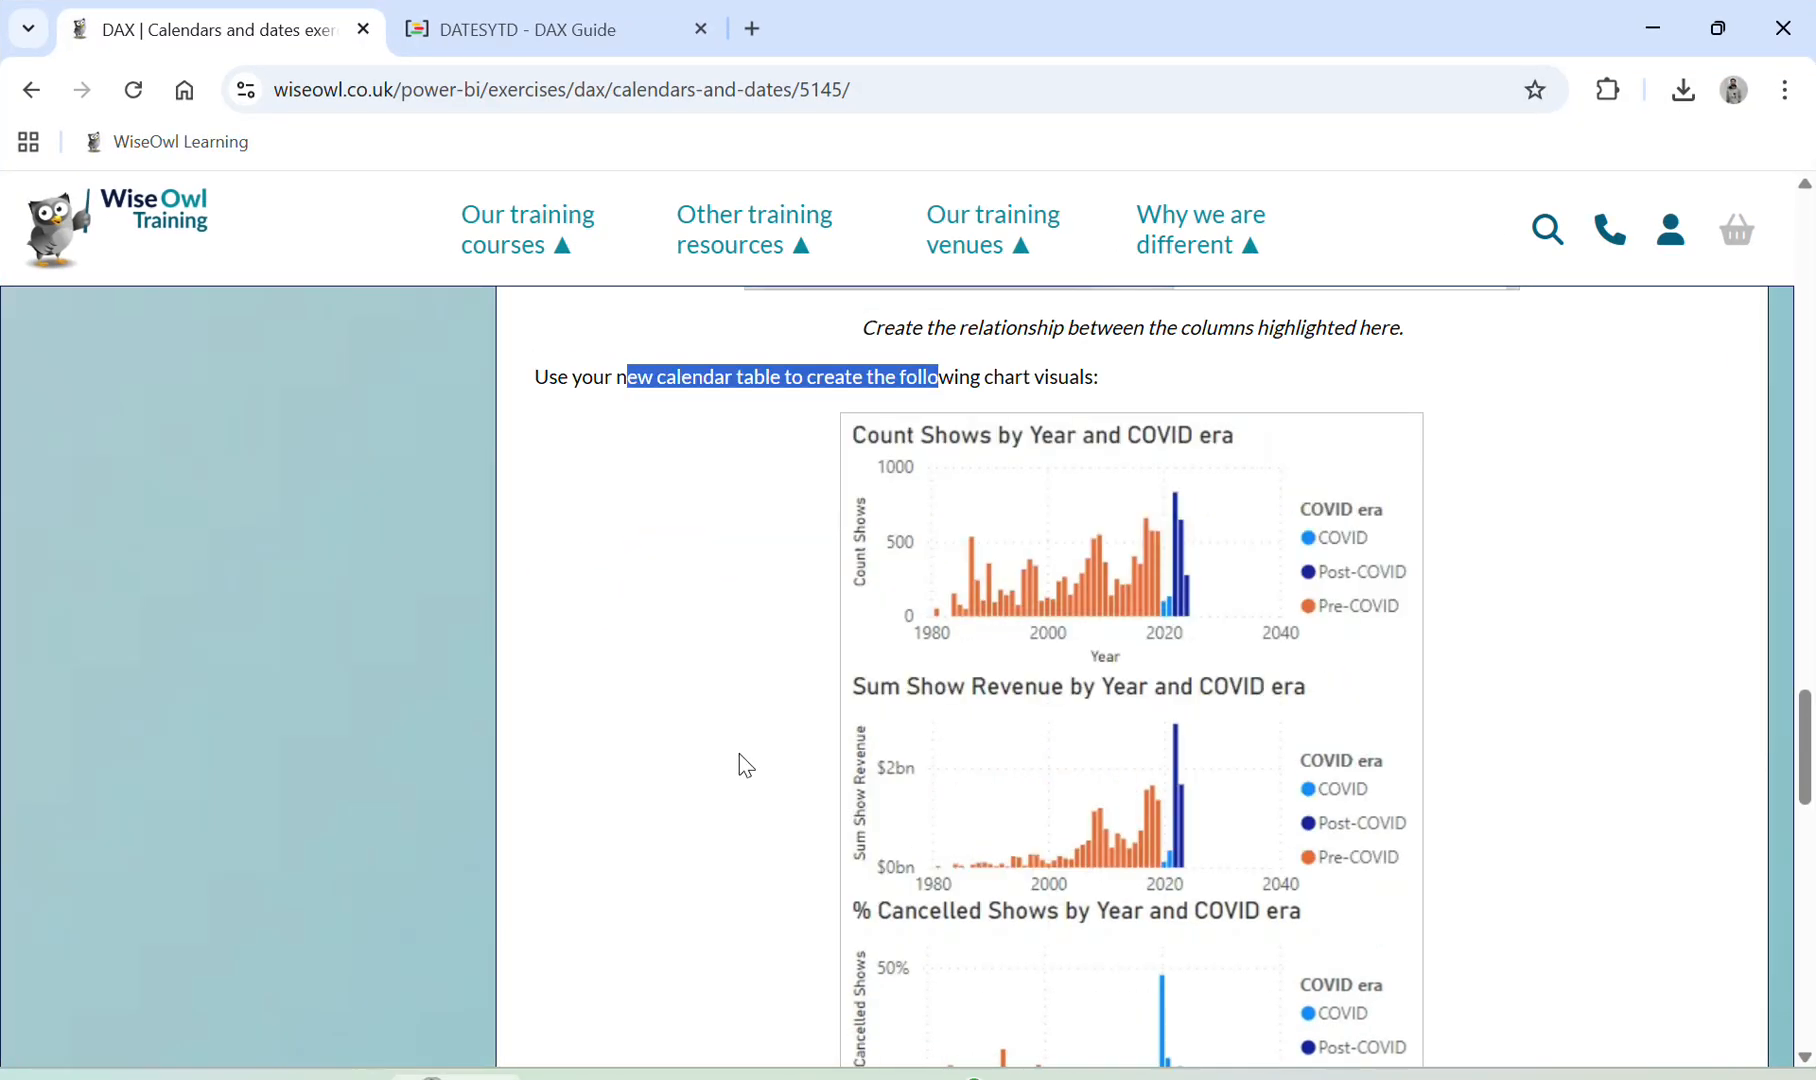
{"action": "key", "text": "alt+Tab"}
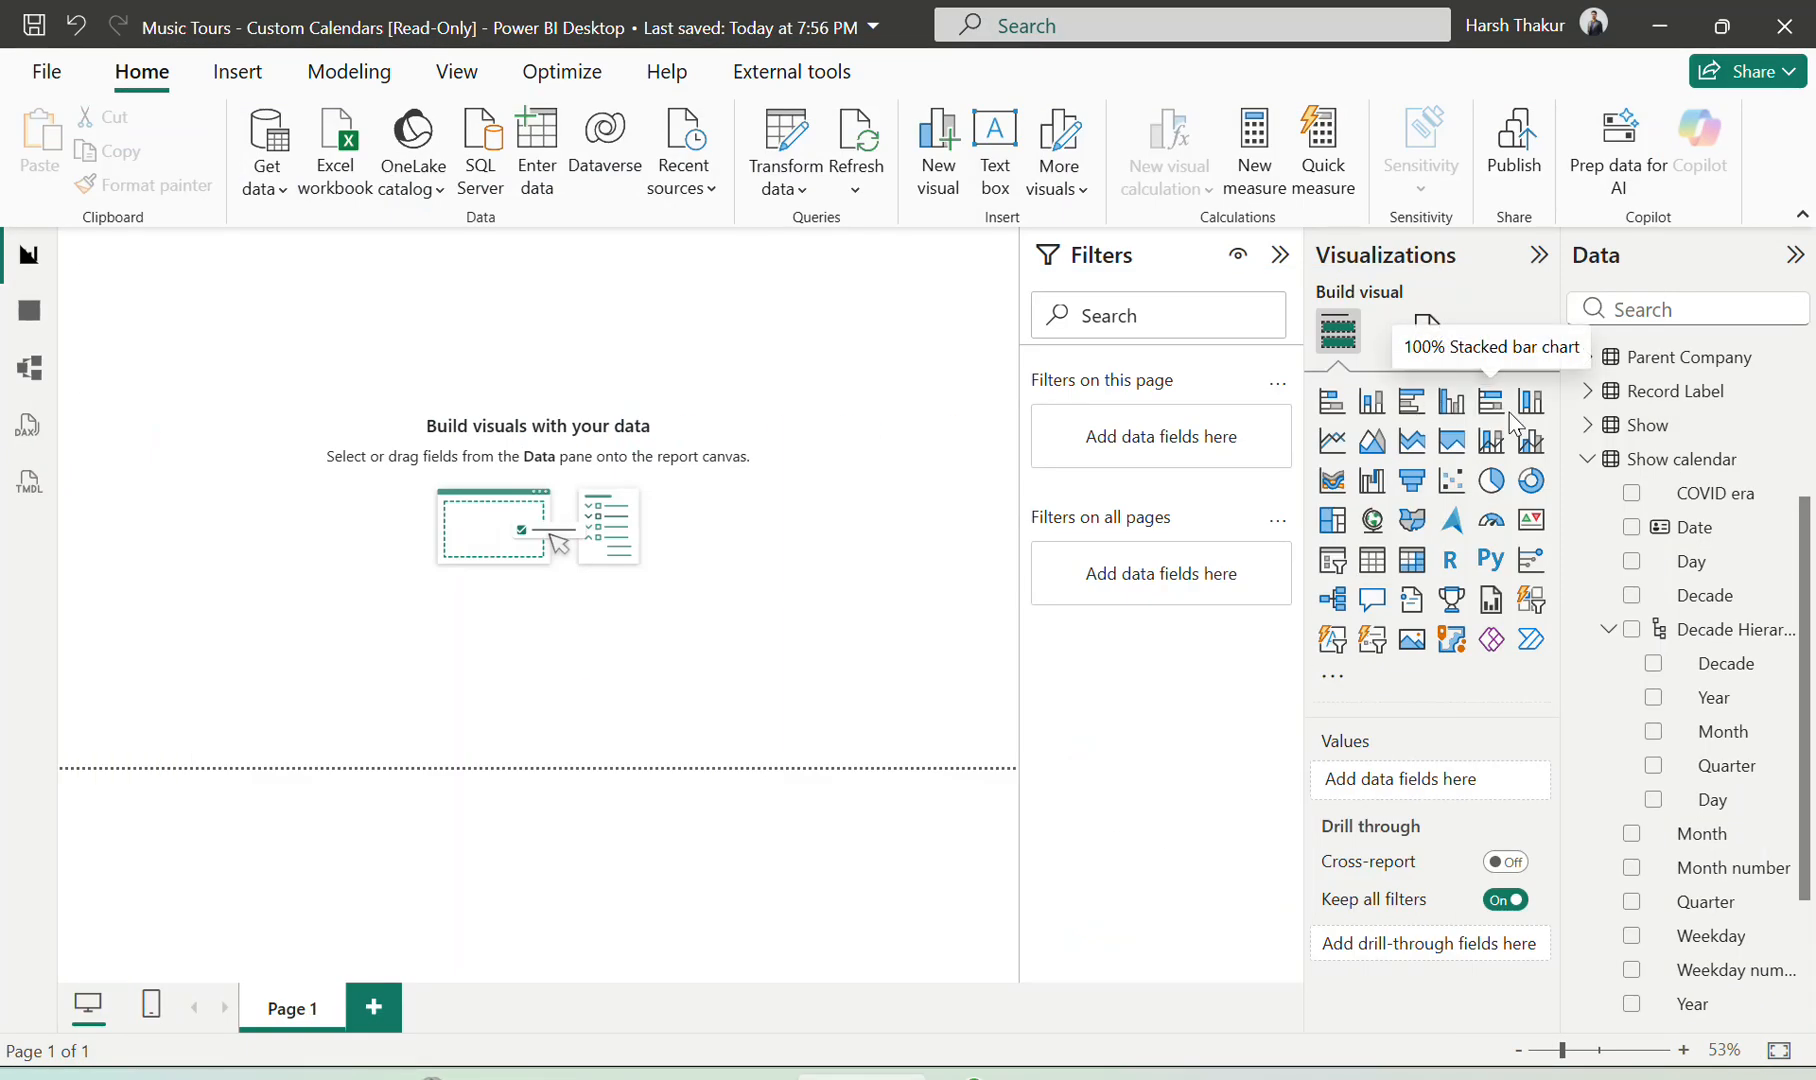
{"action": "left_click", "coordinate": [1453, 402]}
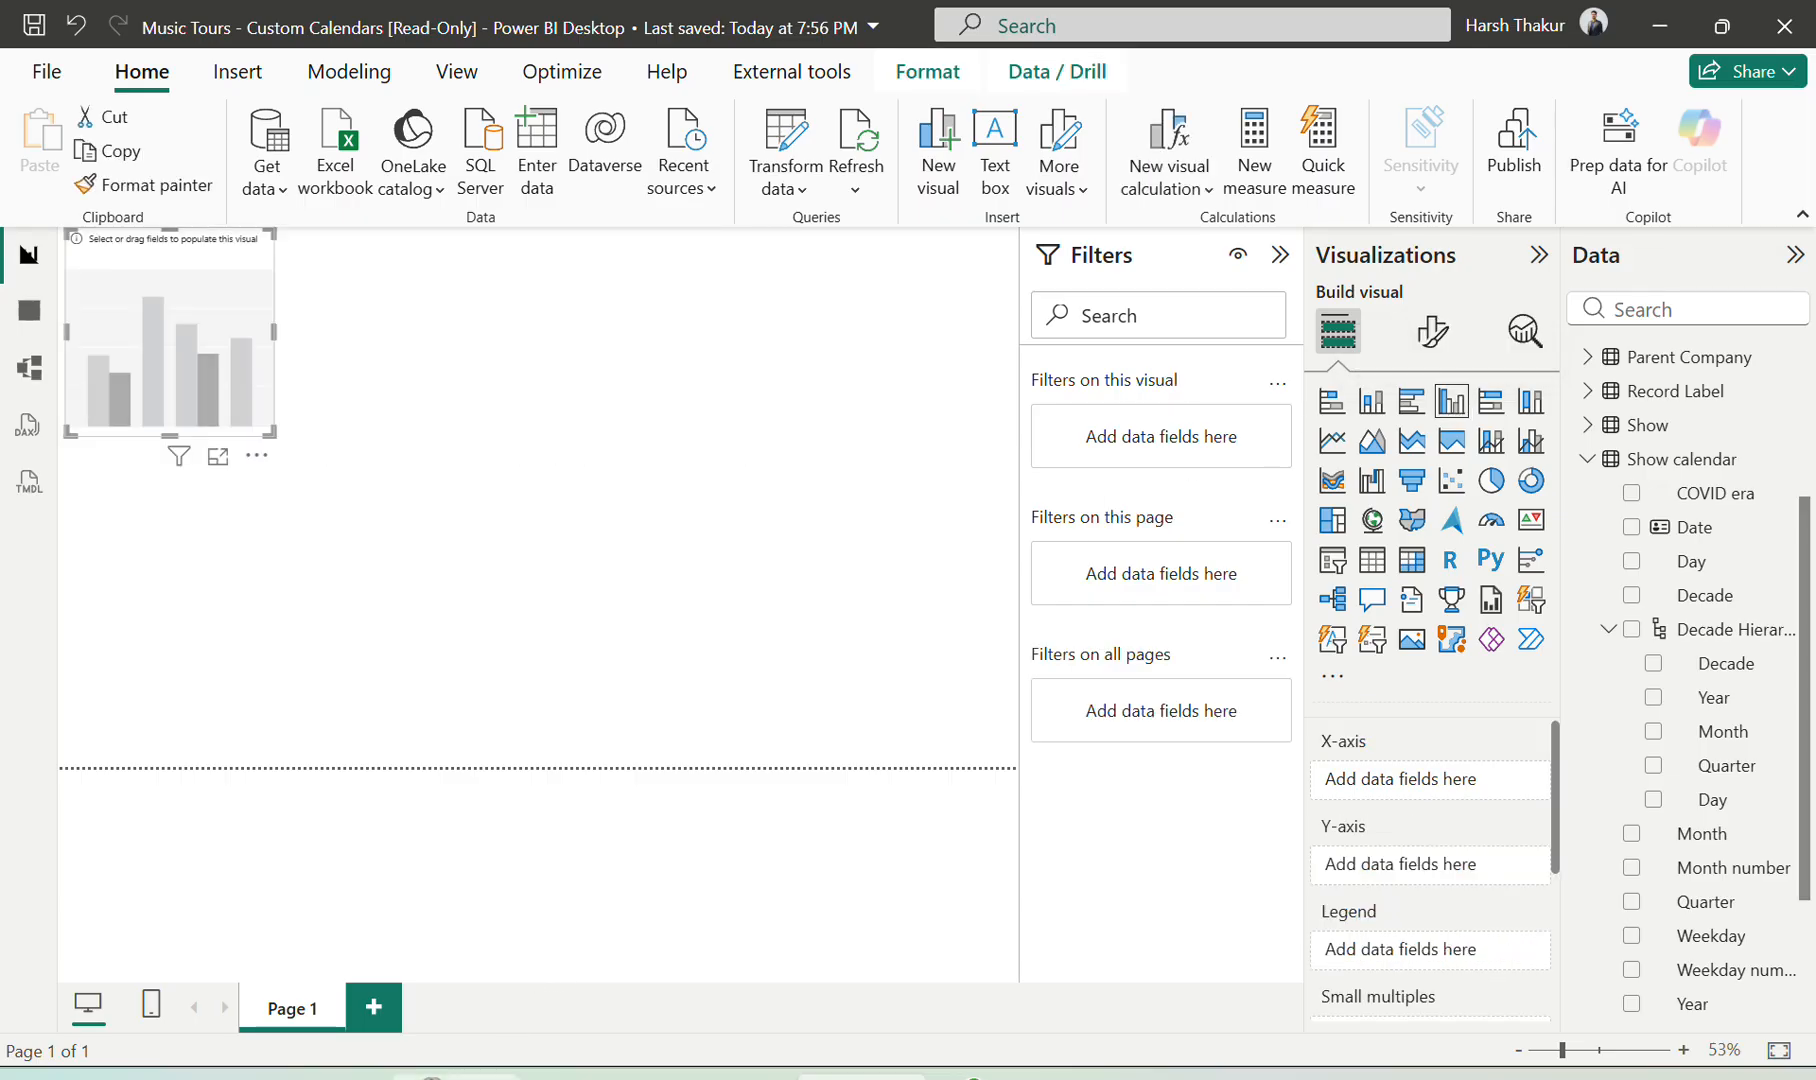
Check the first reference chart in the browser and assign Year from Show calendar to the column chart's X-axis in Power BI Desktop
{"action": "key", "text": "alt+Tab"}
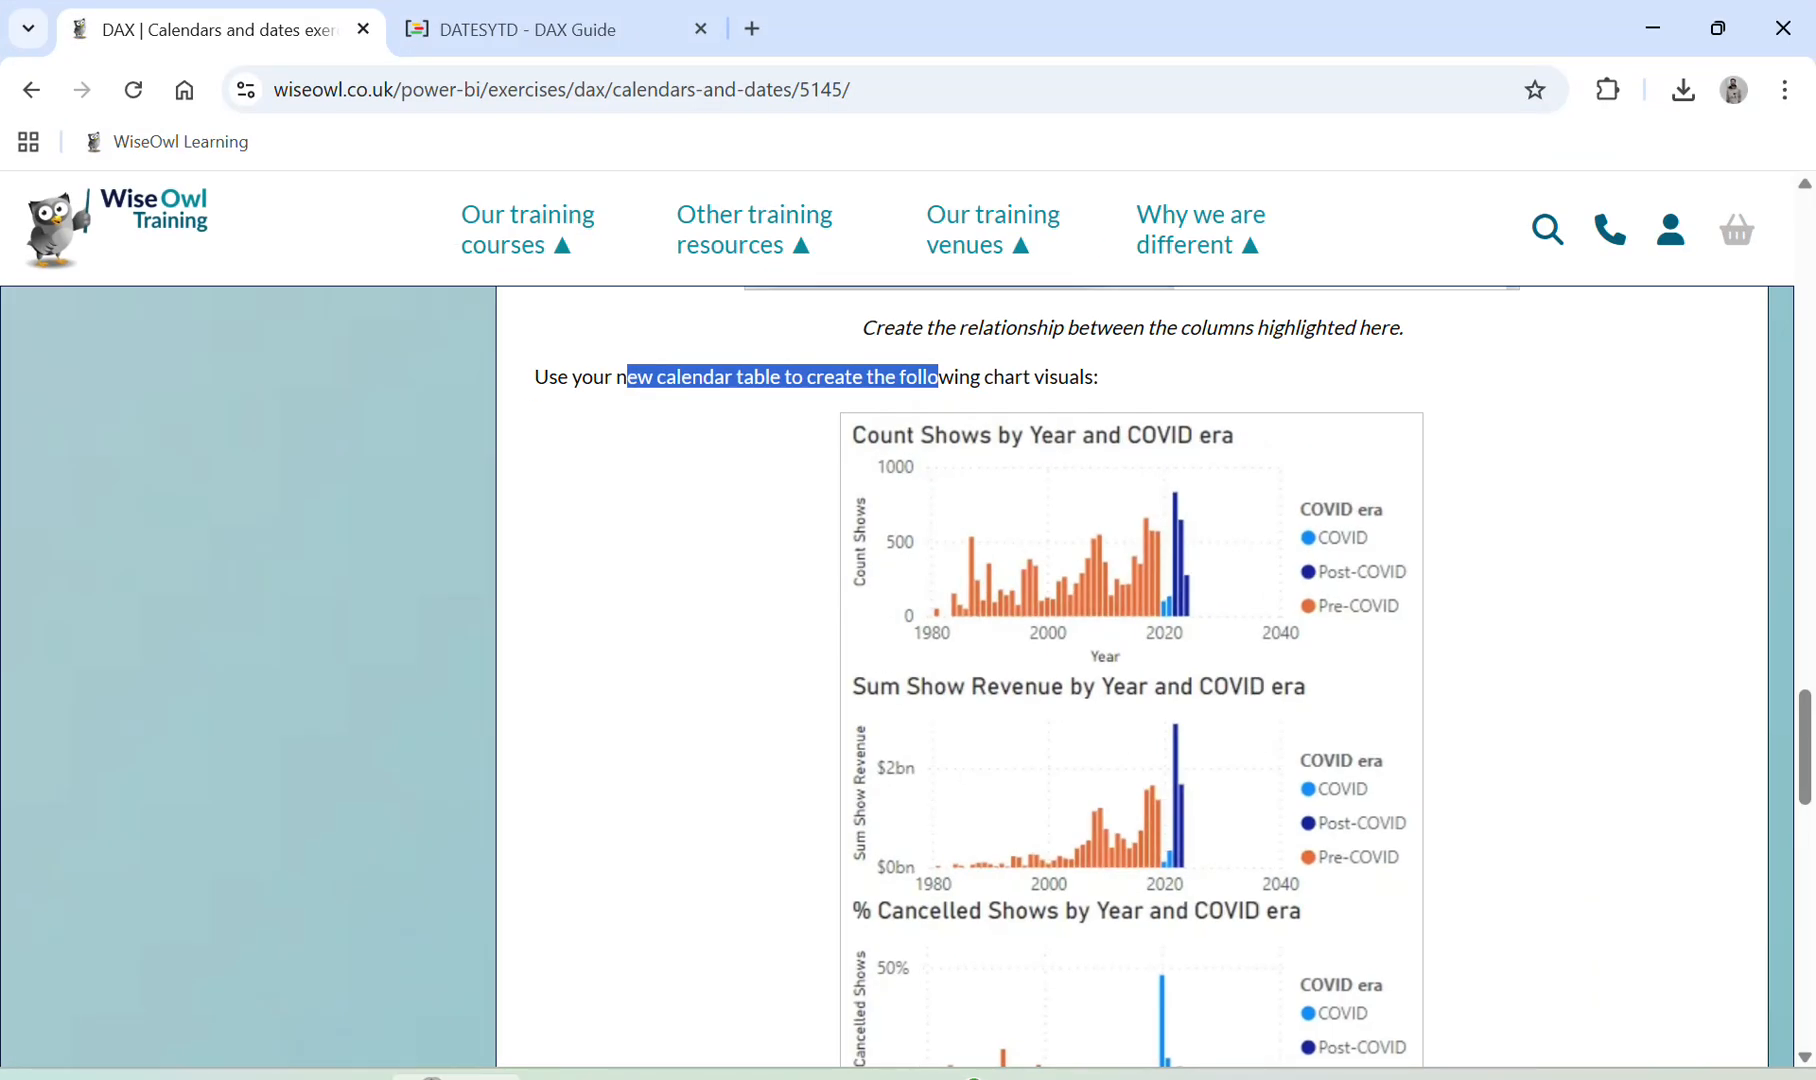
{"action": "key", "text": "alt+Tab"}
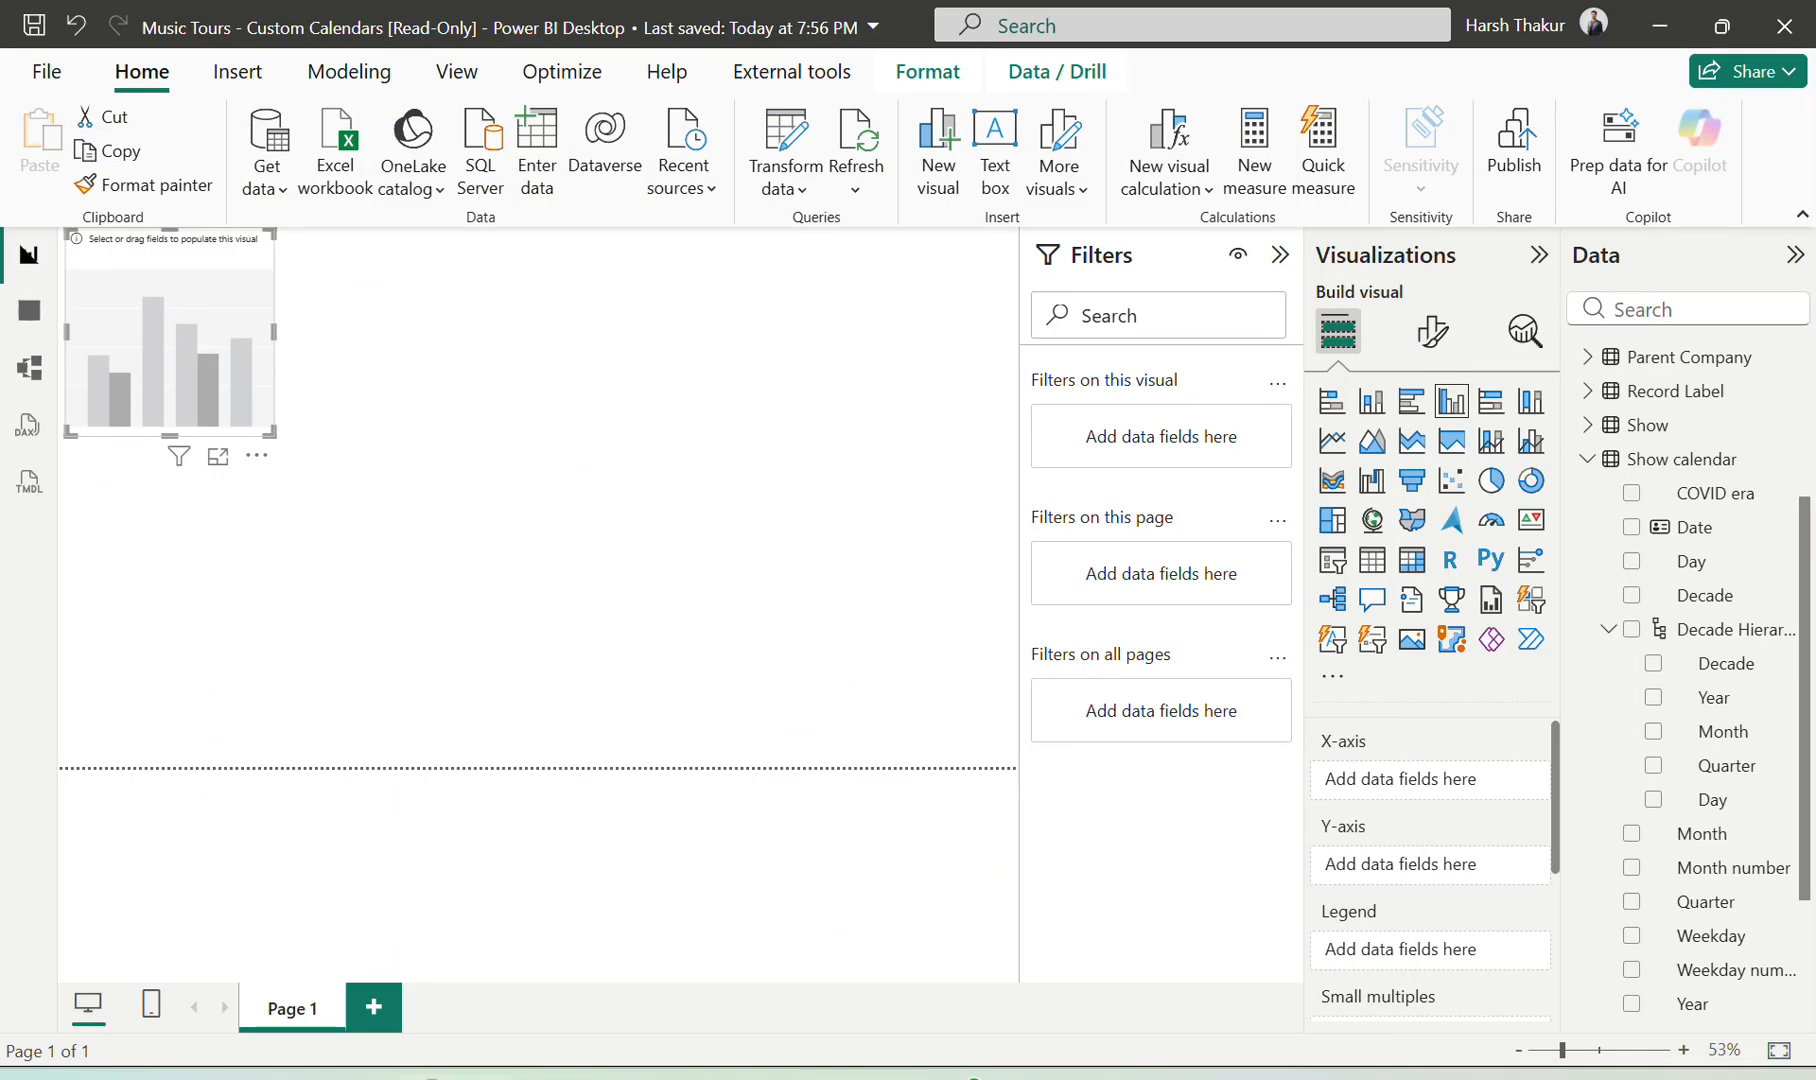
{"action": "key", "text": "alt+Tab"}
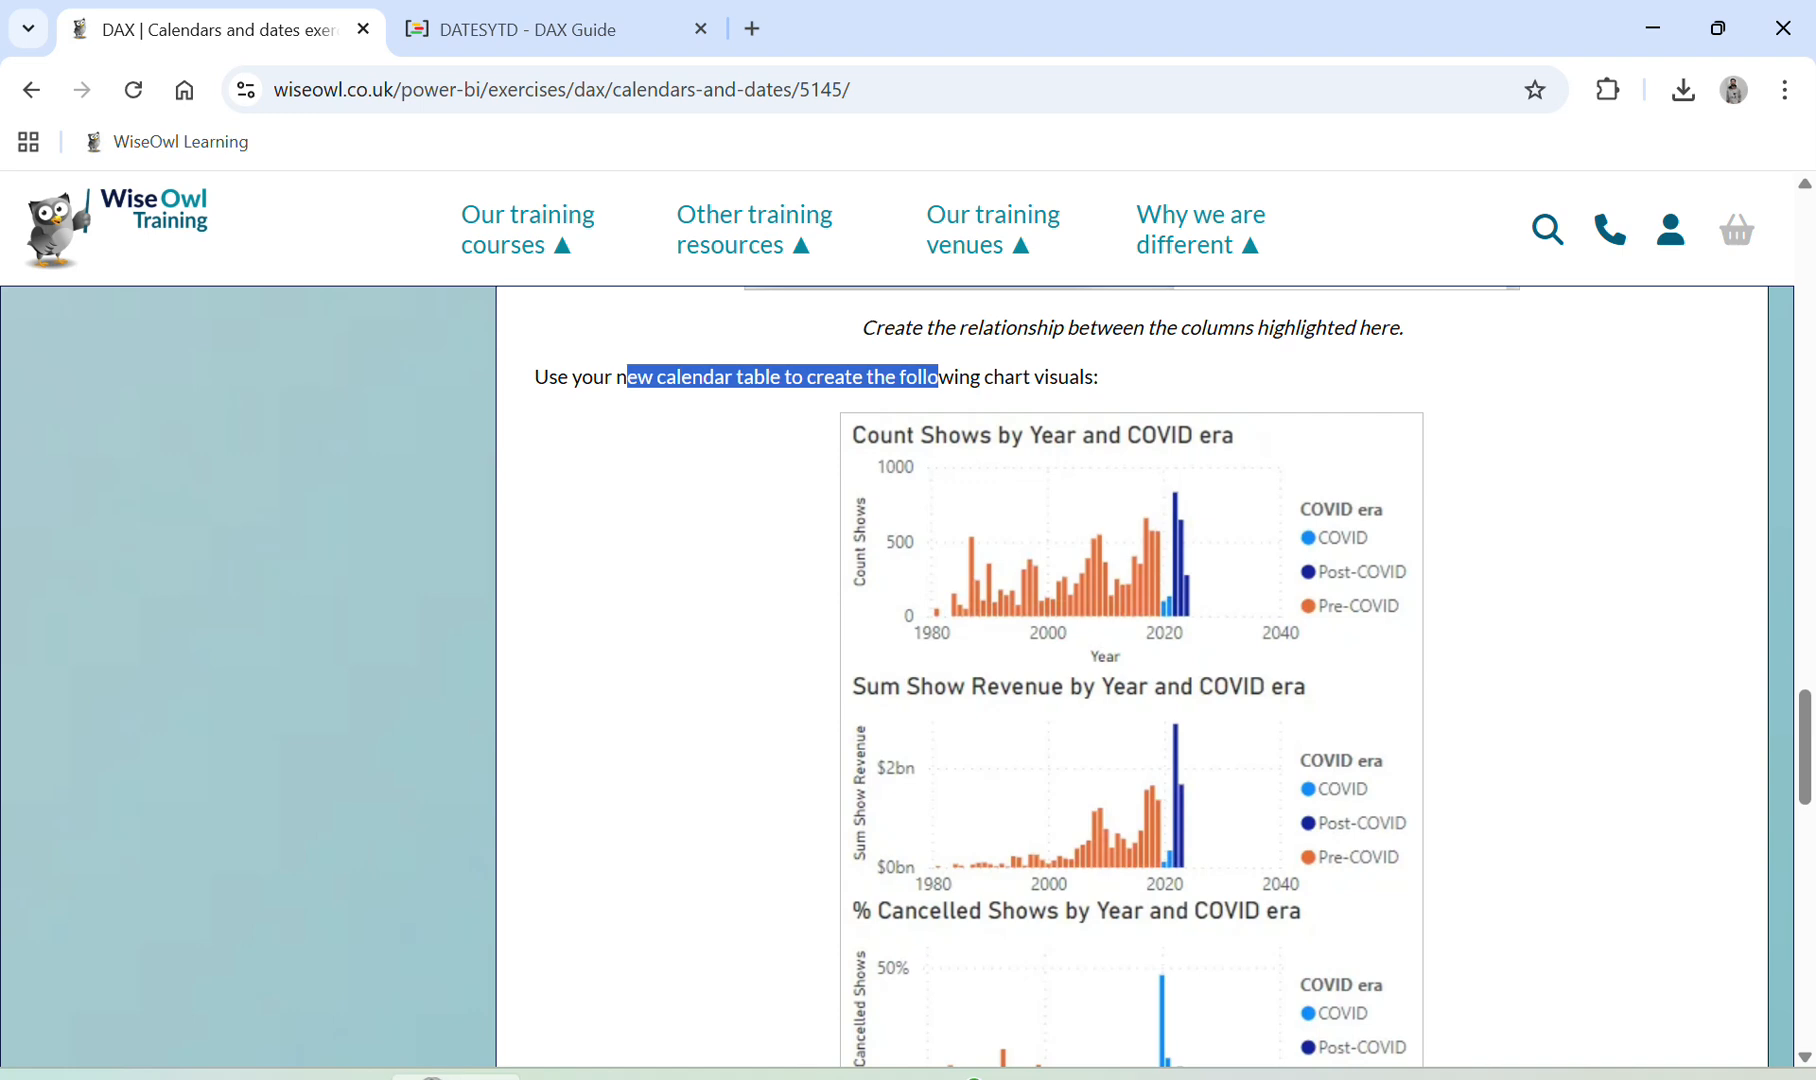
{"action": "key", "text": "alt+Tab"}
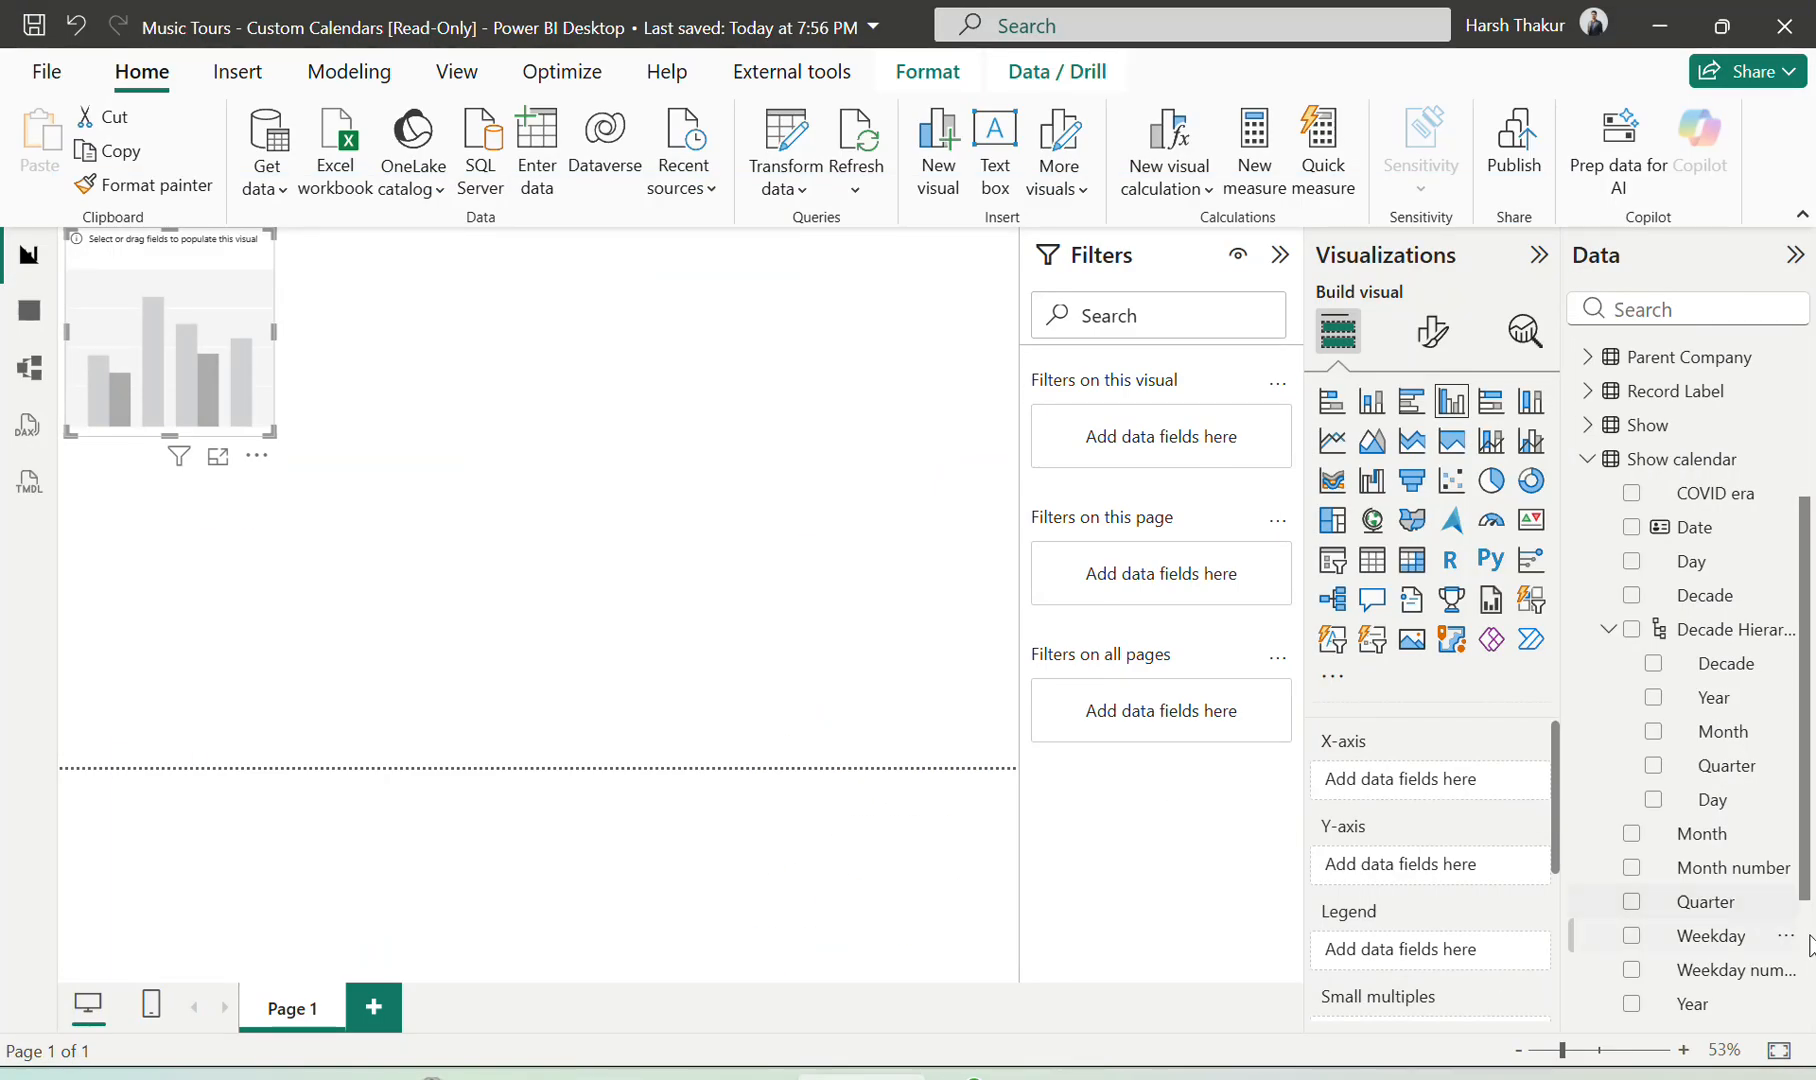
{"action": "left_click", "coordinate": [1609, 629]}
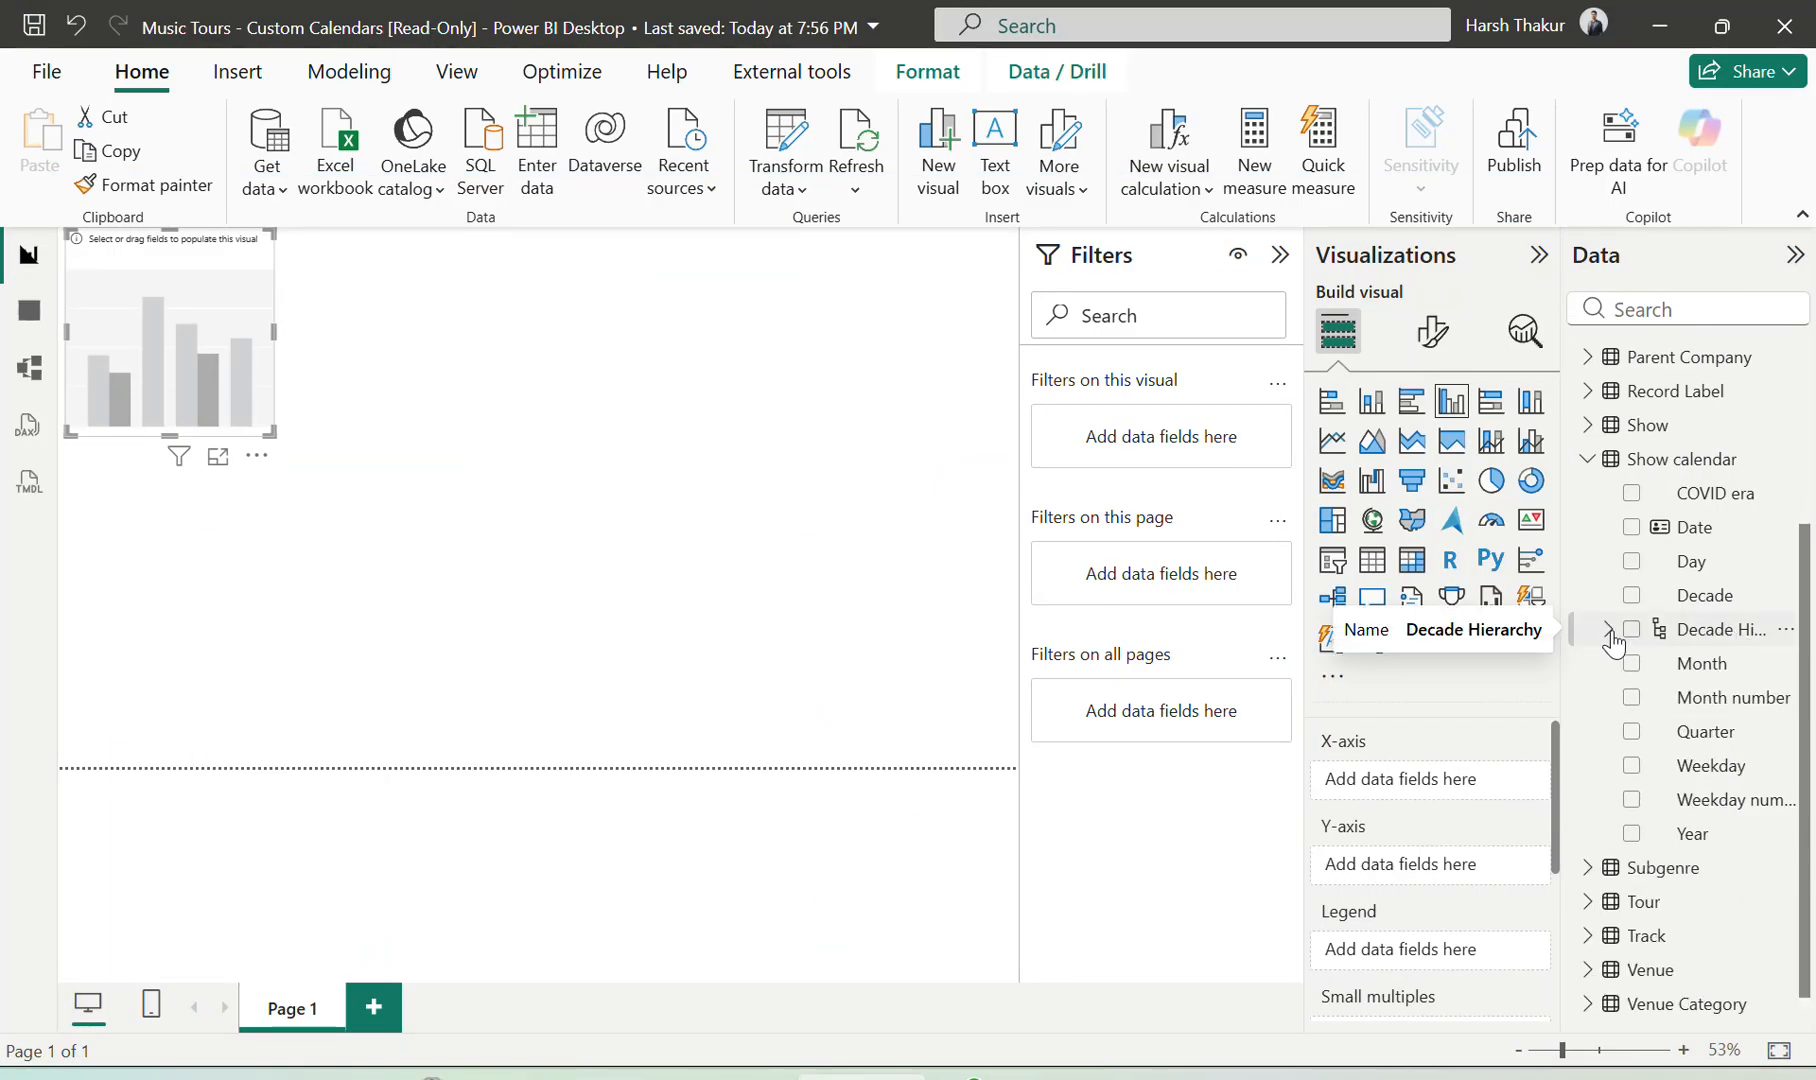
{"action": "left_click_drag", "start_coordinate": [1718, 838], "coordinate": [1460, 788]}
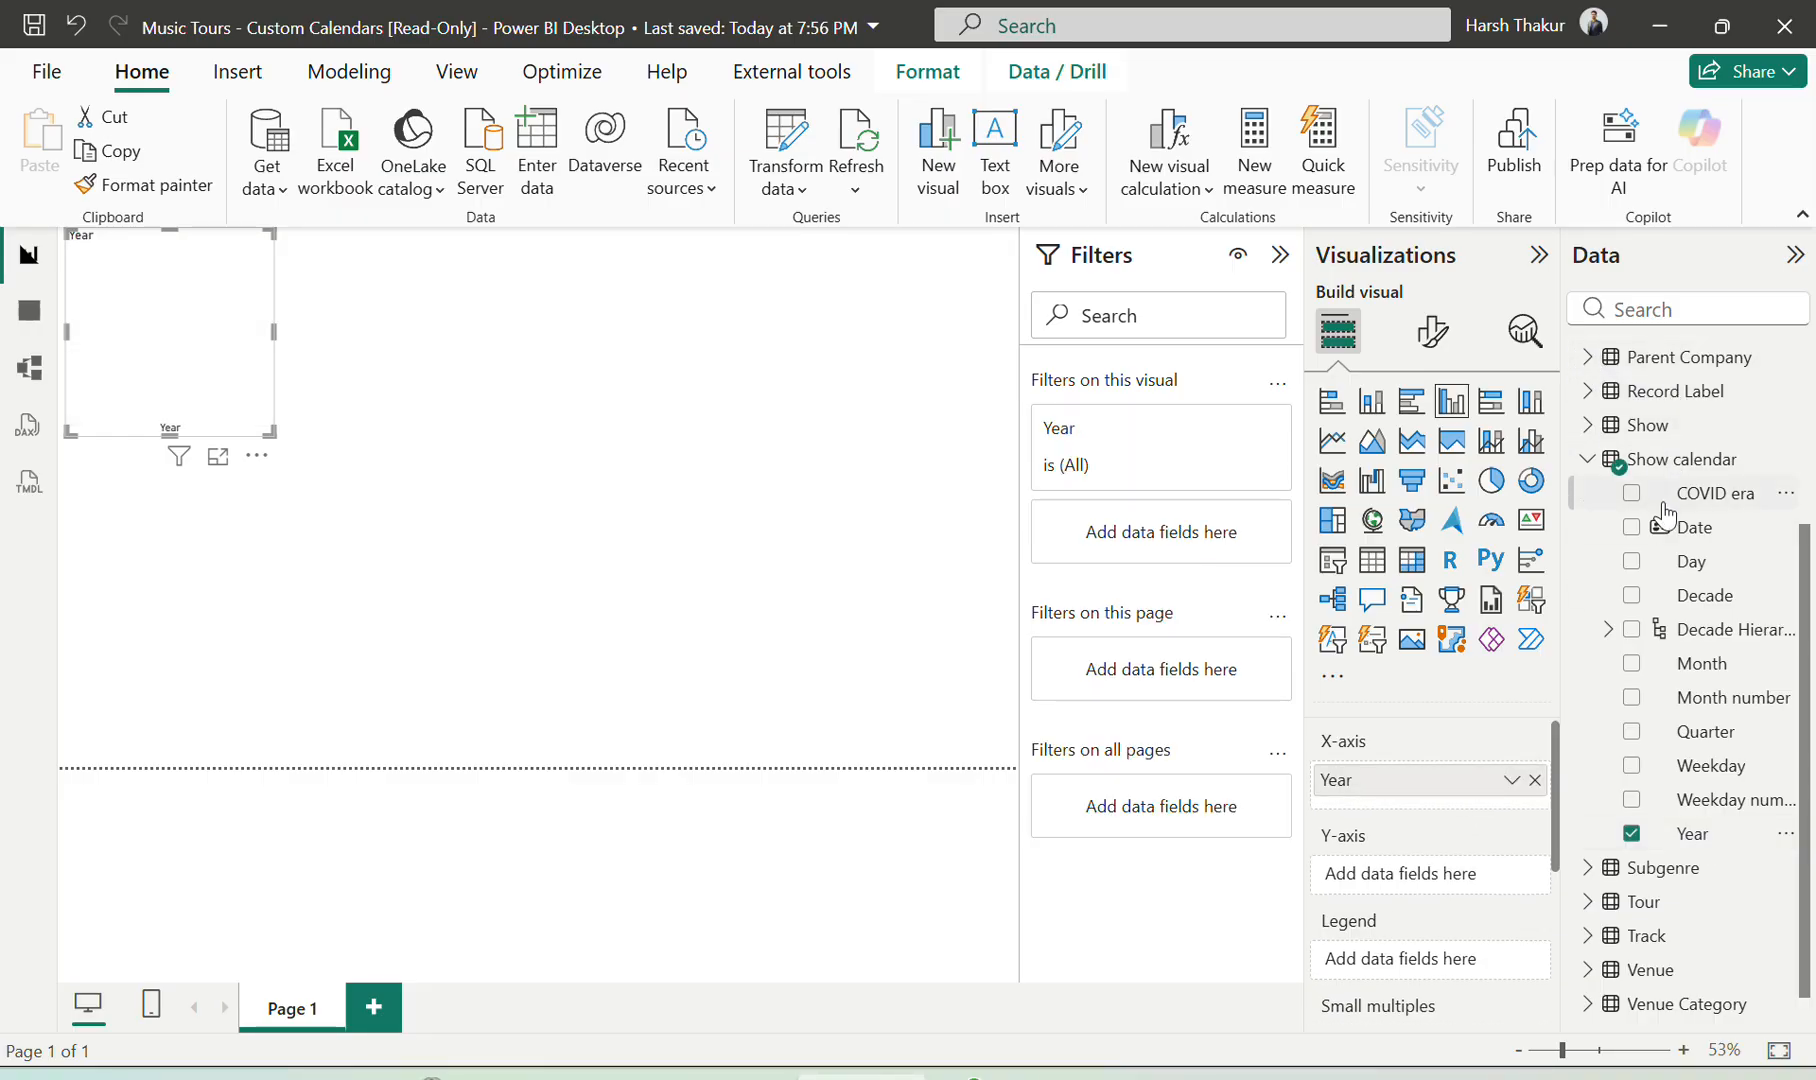
Assign the Count Shows measure to the chart's Y-axis and widen the chart to nearly the full page width
{"action": "scroll", "coordinate": [1658, 515], "scroll_direction": "up", "scroll_amount": 3}
{"action": "left_click", "coordinate": [1593, 358]}
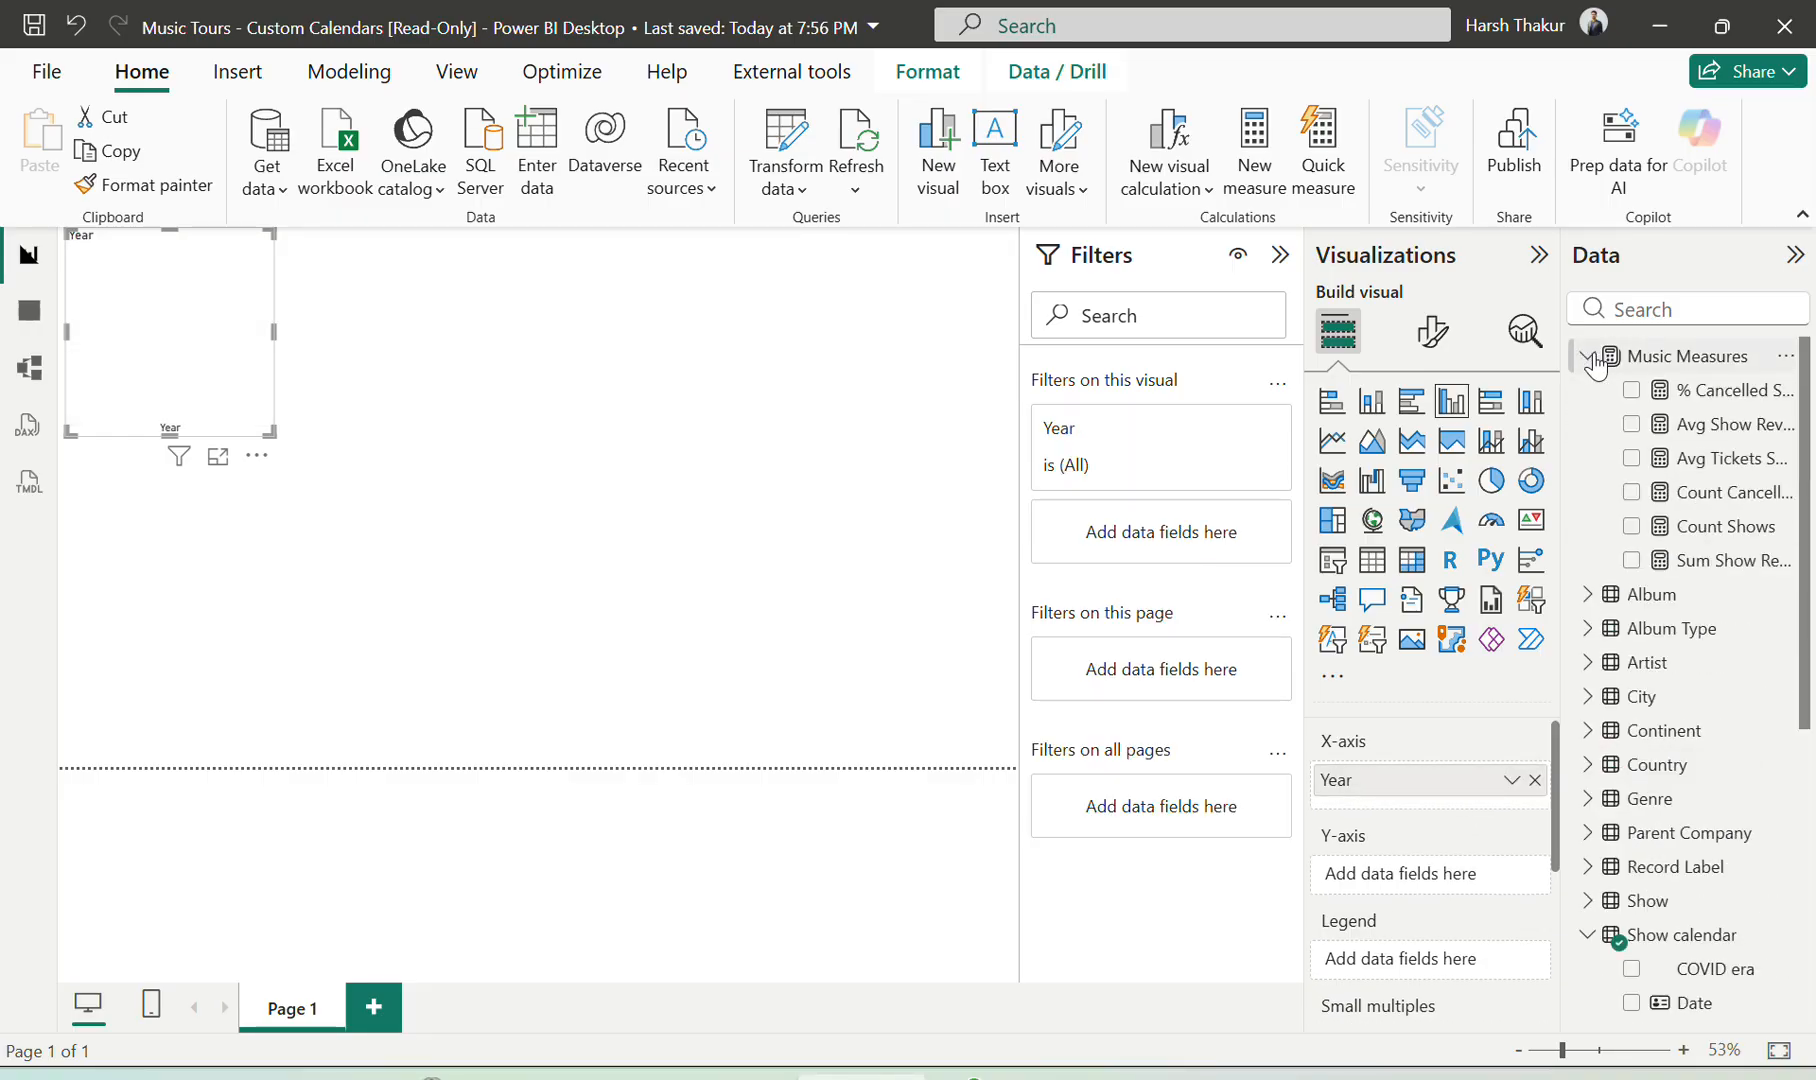
{"action": "left_click_drag", "start_coordinate": [1686, 540], "coordinate": [1415, 871]}
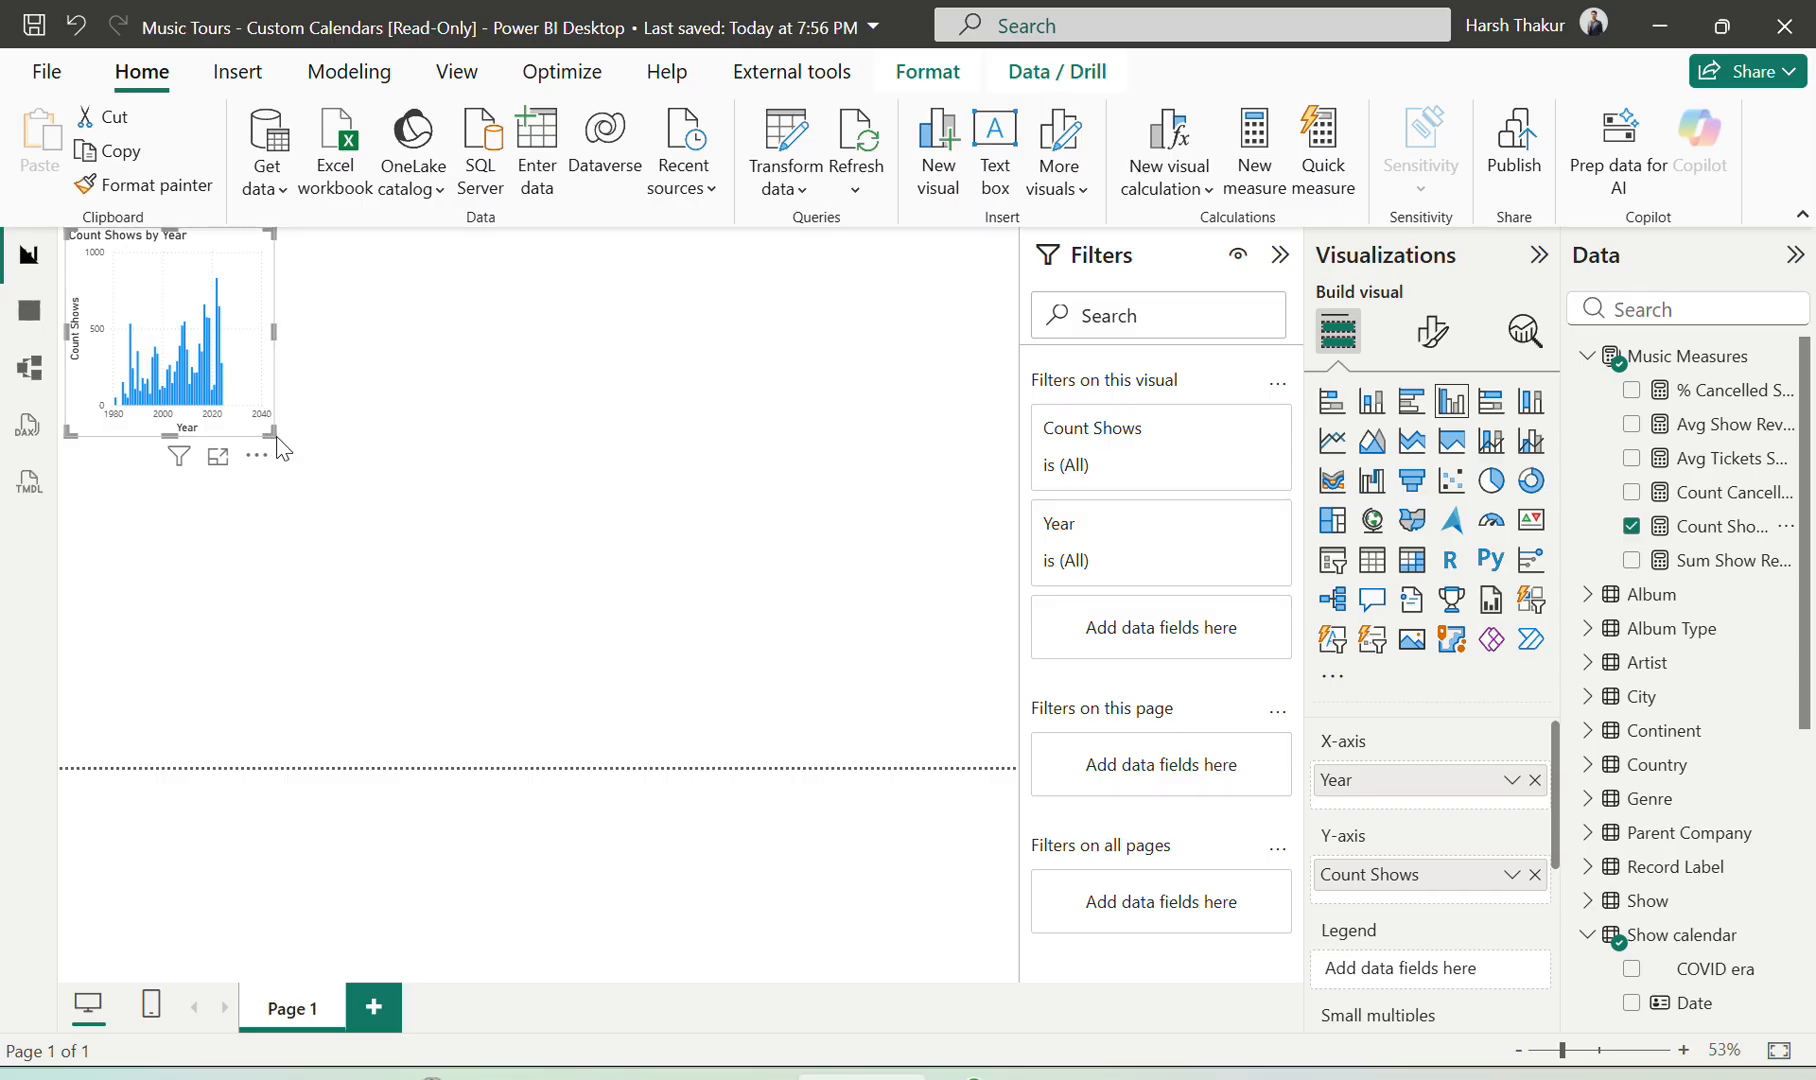
{"action": "left_click_drag", "start_coordinate": [270, 432], "coordinate": [828, 457]}
{"action": "left_click_drag", "start_coordinate": [846, 466], "coordinate": [972, 447]}
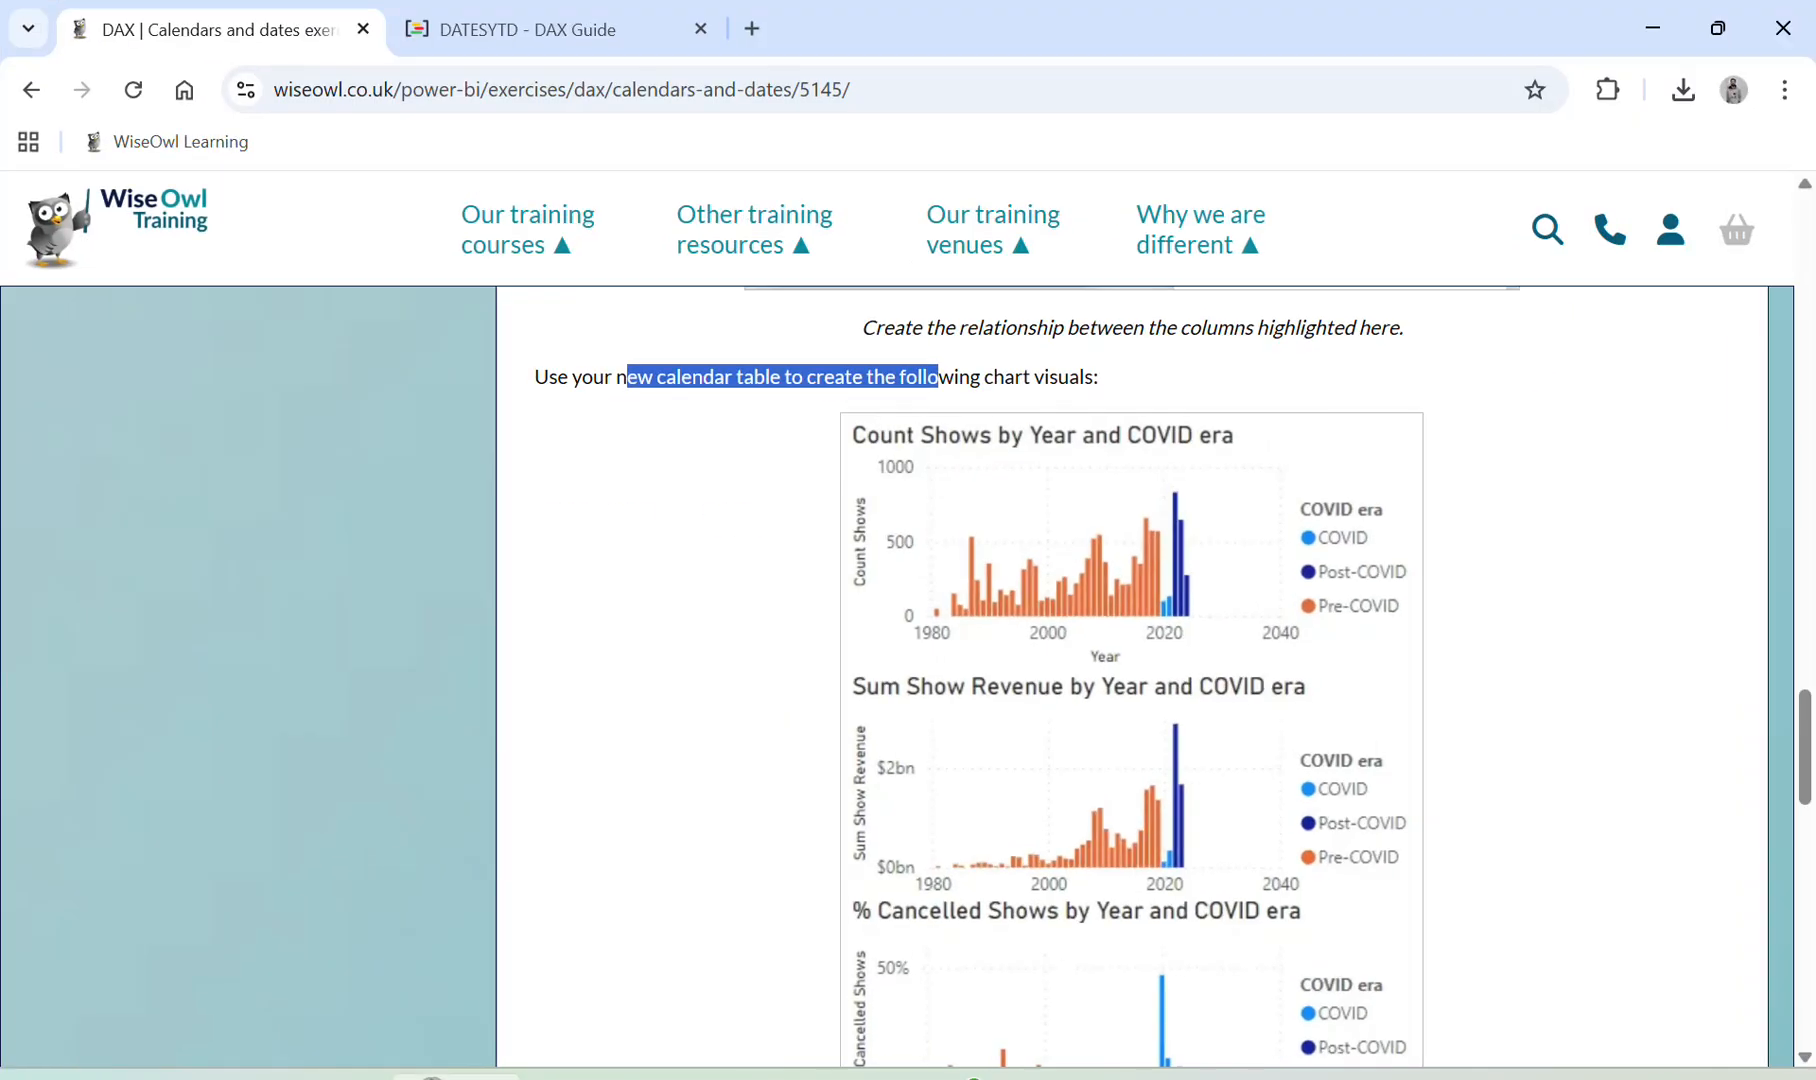
Recheck the reference chart in the browser, assign COVID era to the chart's legend in Power BI Desktop and narrow the chart to under half the page width
{"action": "left_click", "coordinate": [480, 1058]}
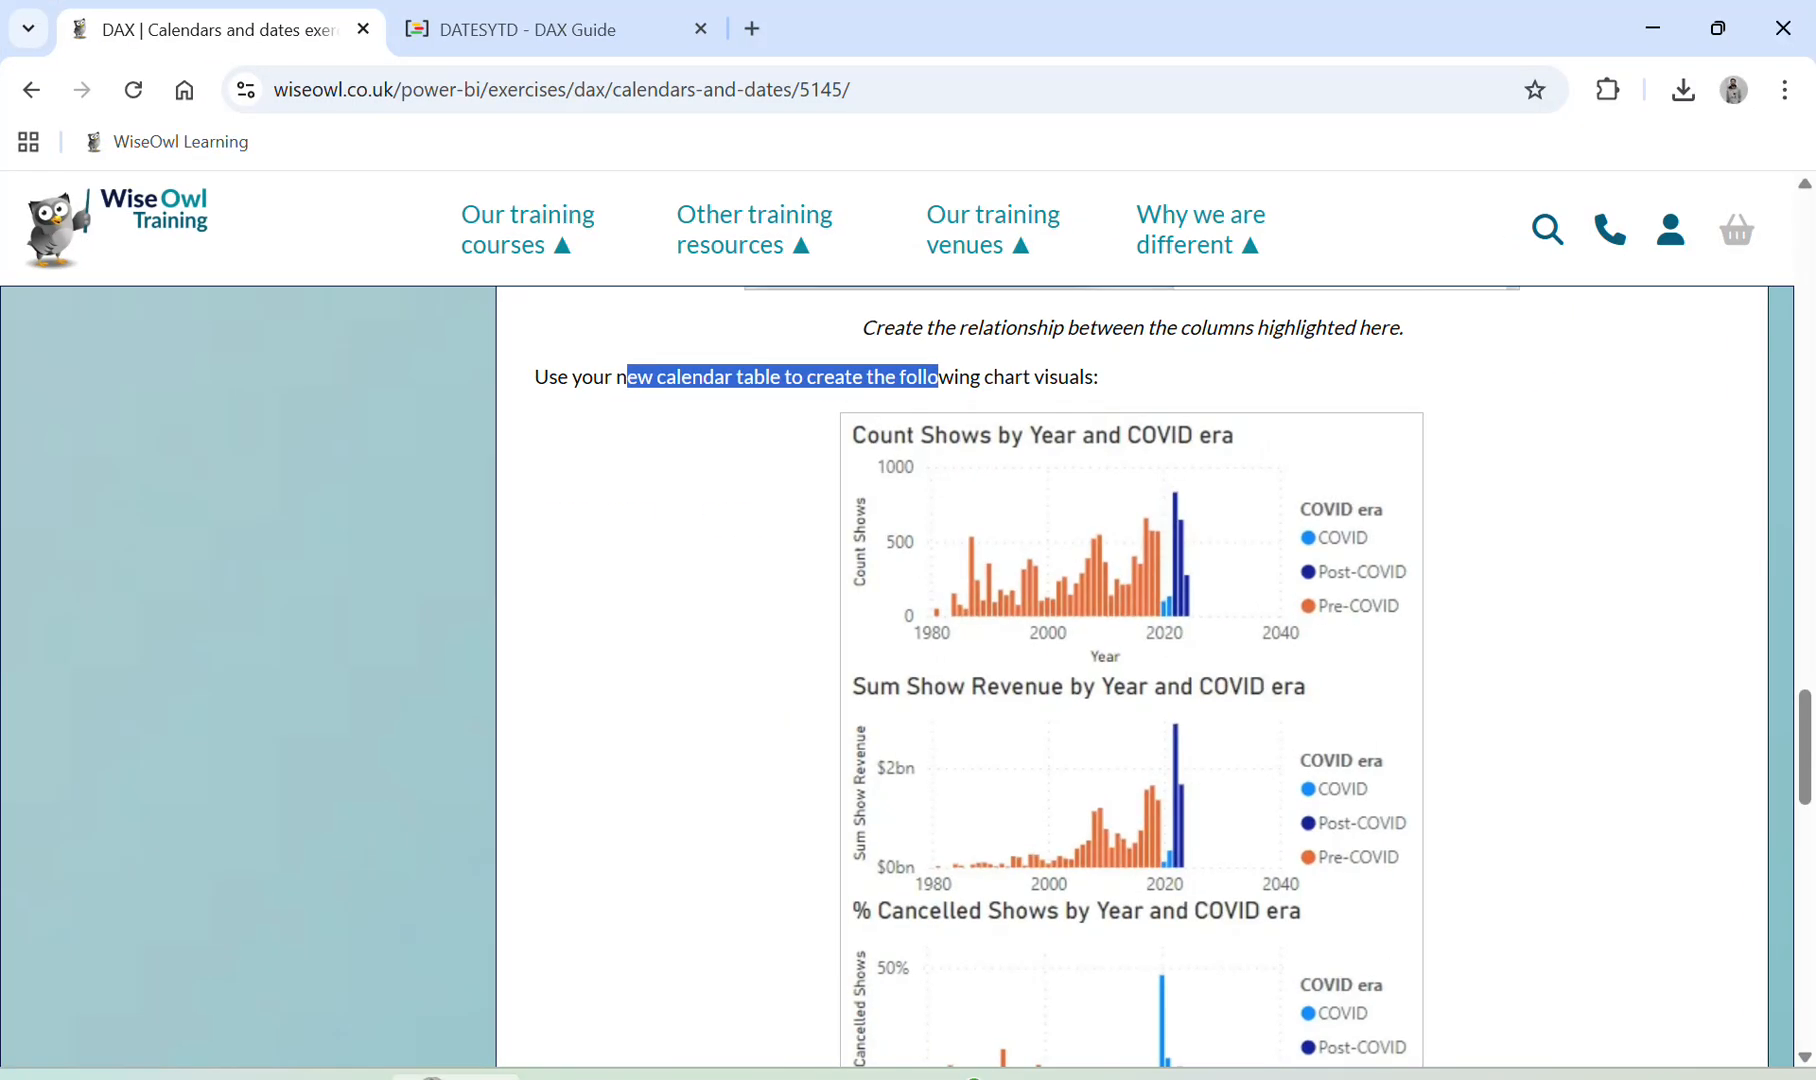
{"action": "left_click", "coordinate": [480, 1070]}
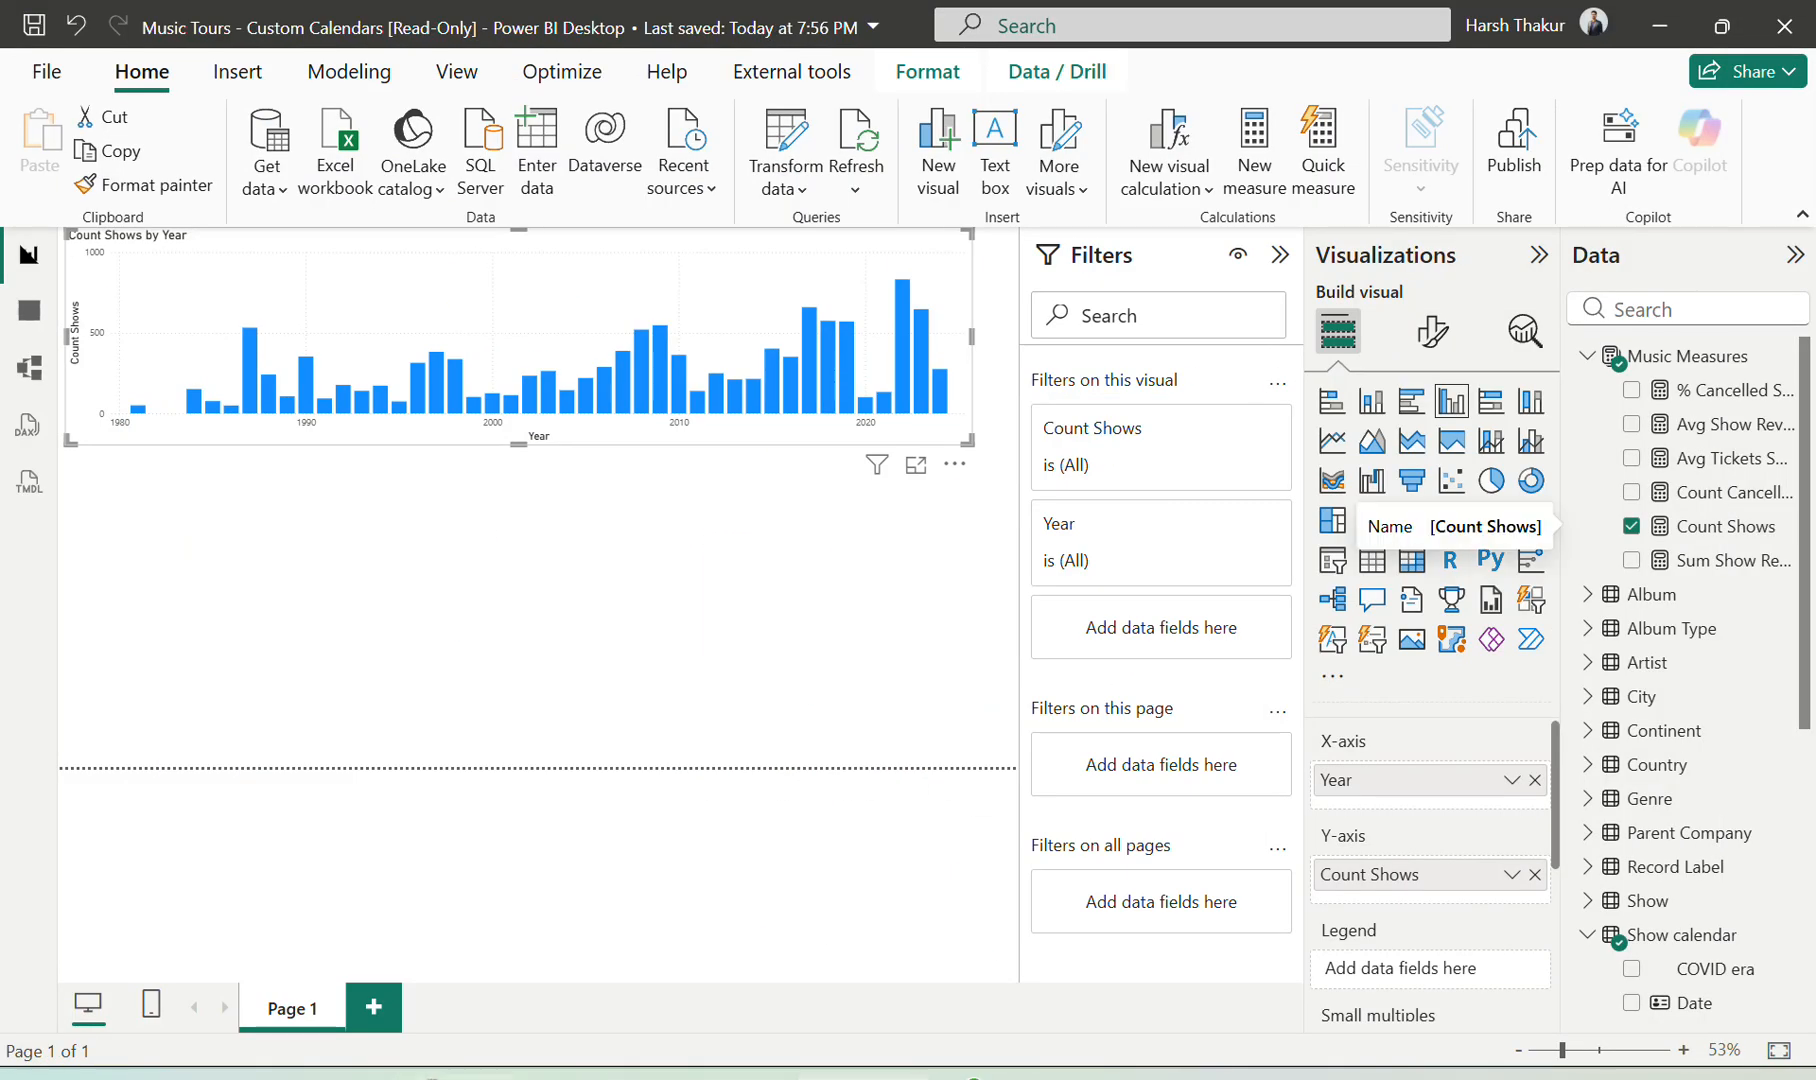
{"action": "left_click", "coordinate": [480, 1070]}
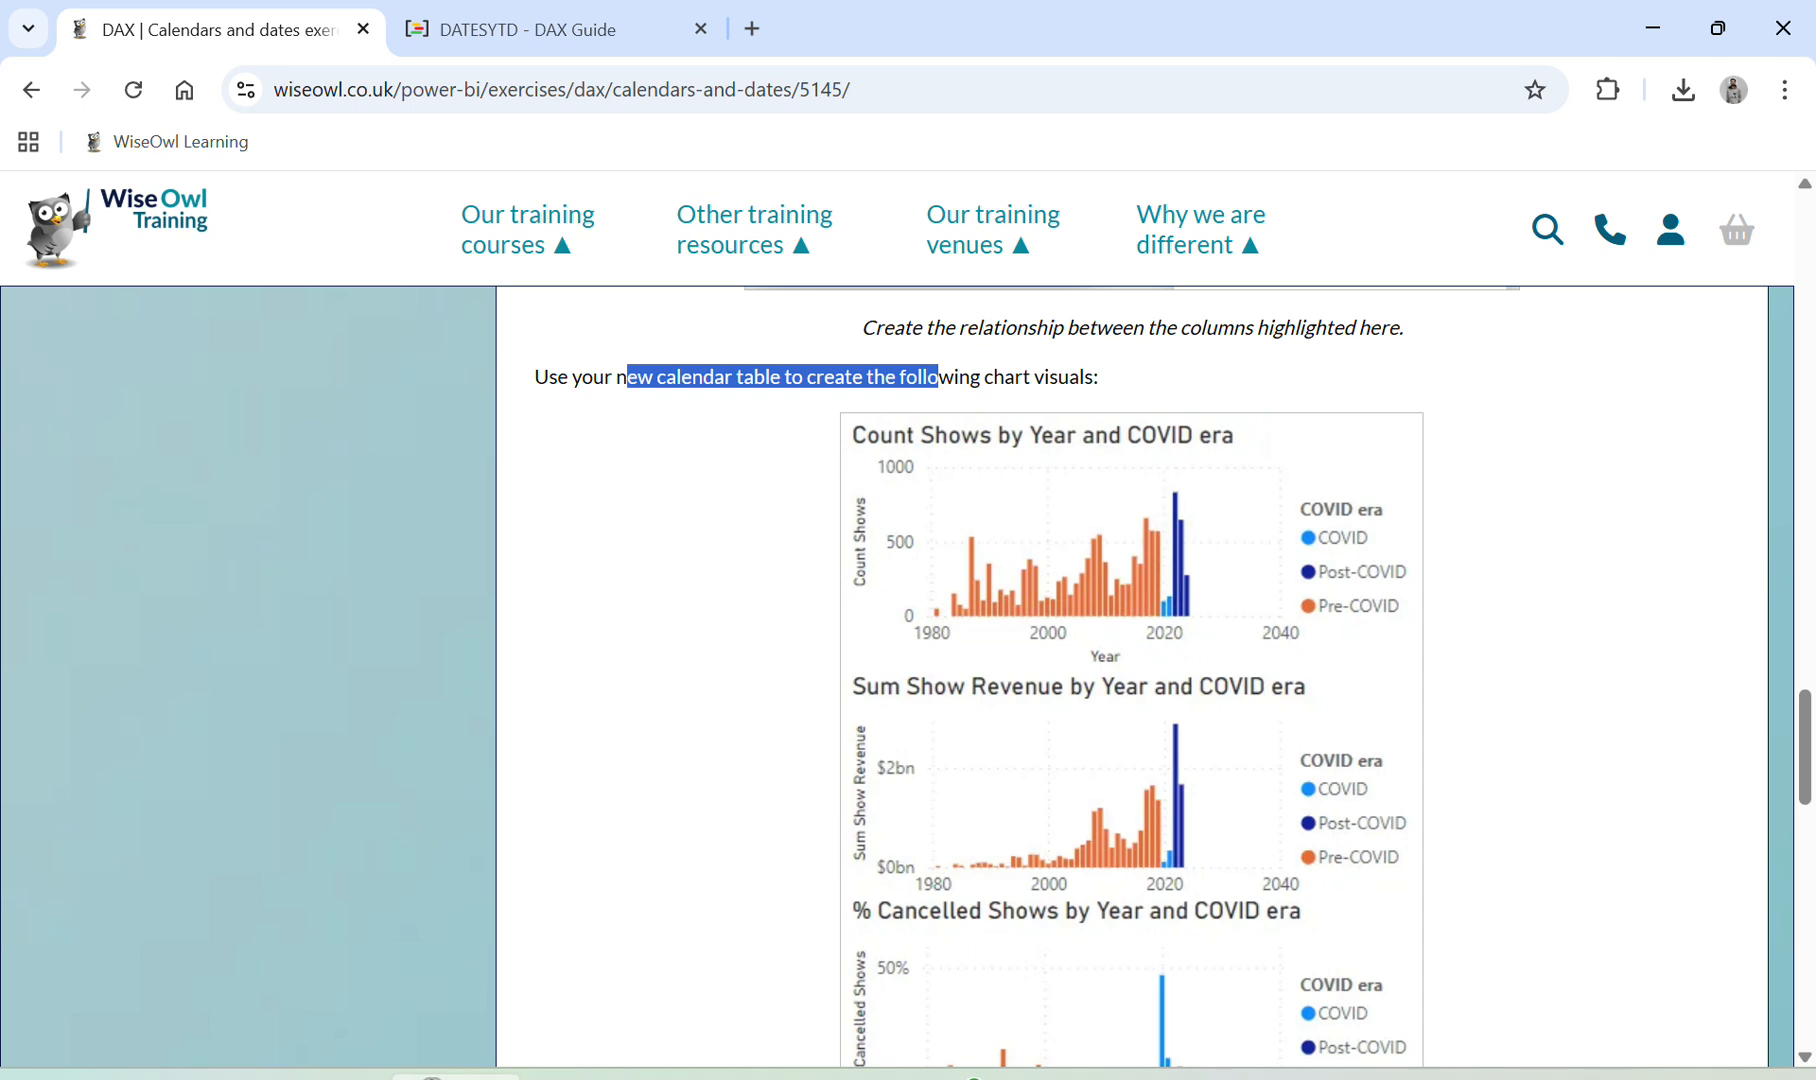
{"action": "left_click", "coordinate": [468, 1072]}
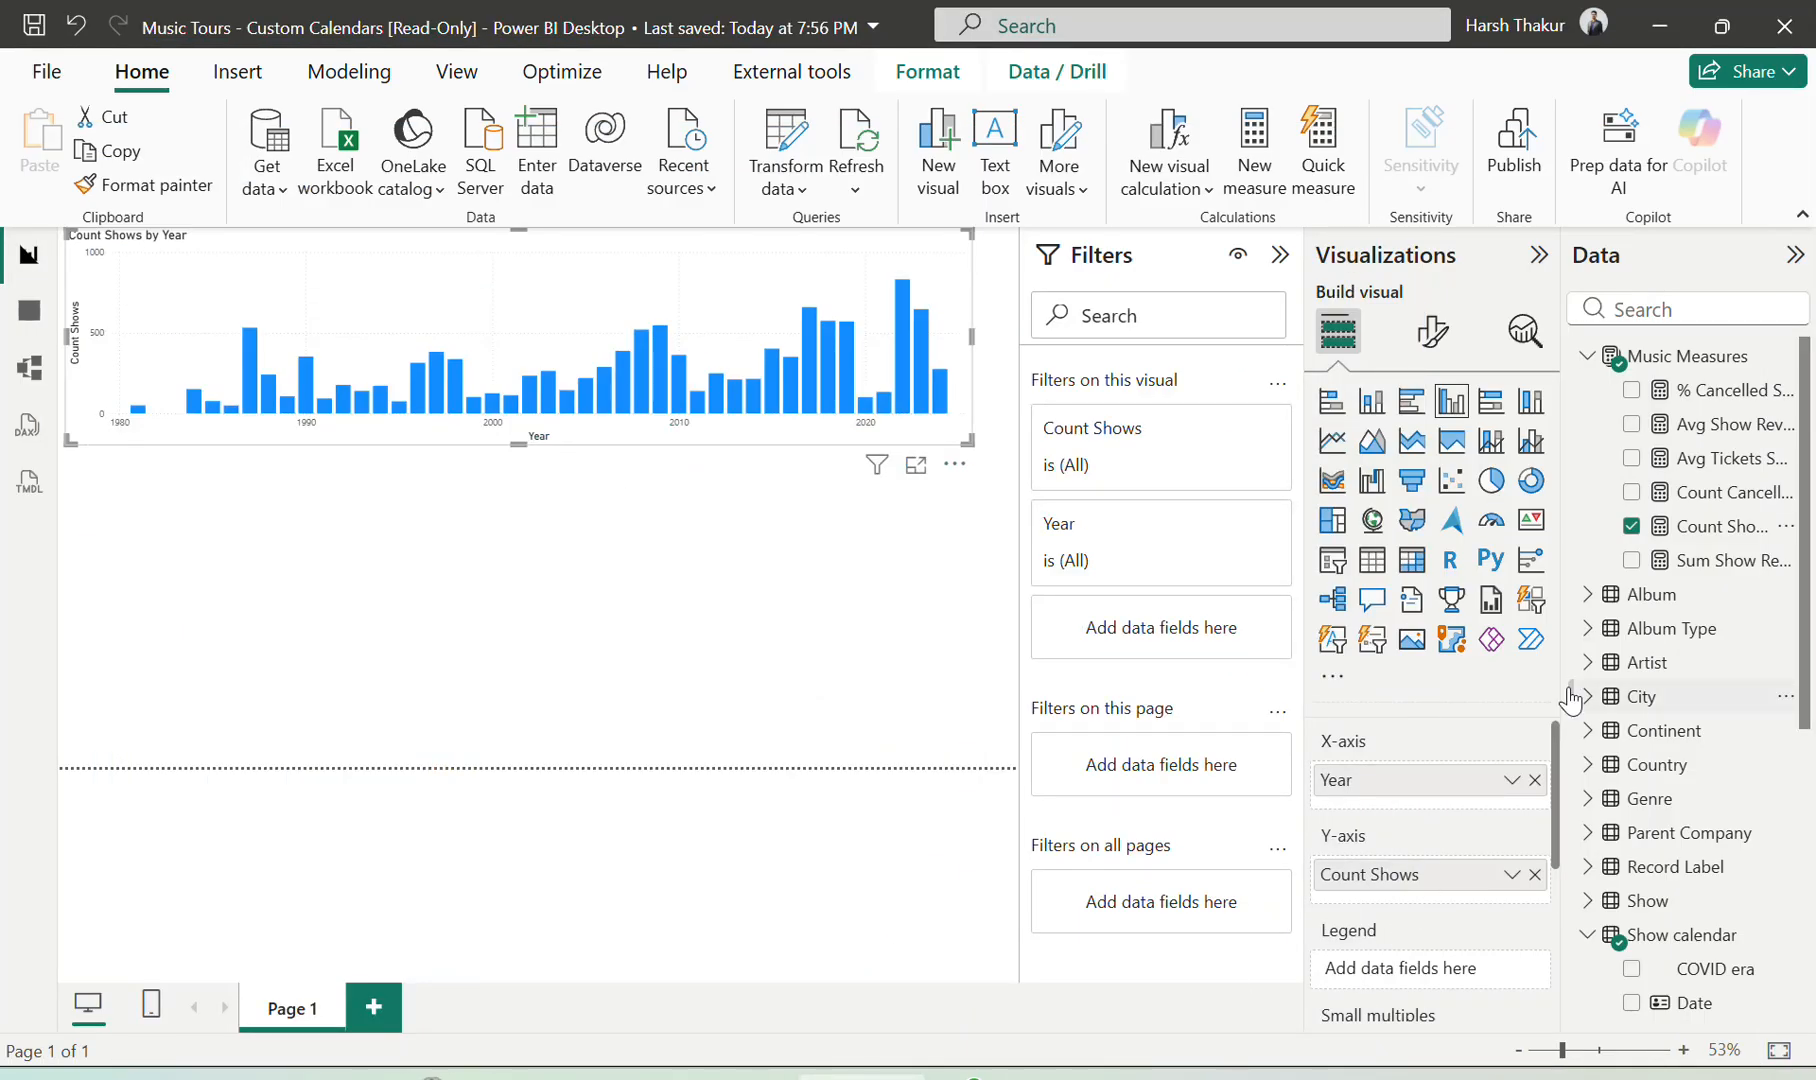
{"action": "left_click", "coordinate": [1652, 310]}
{"action": "type", "text": "c"}
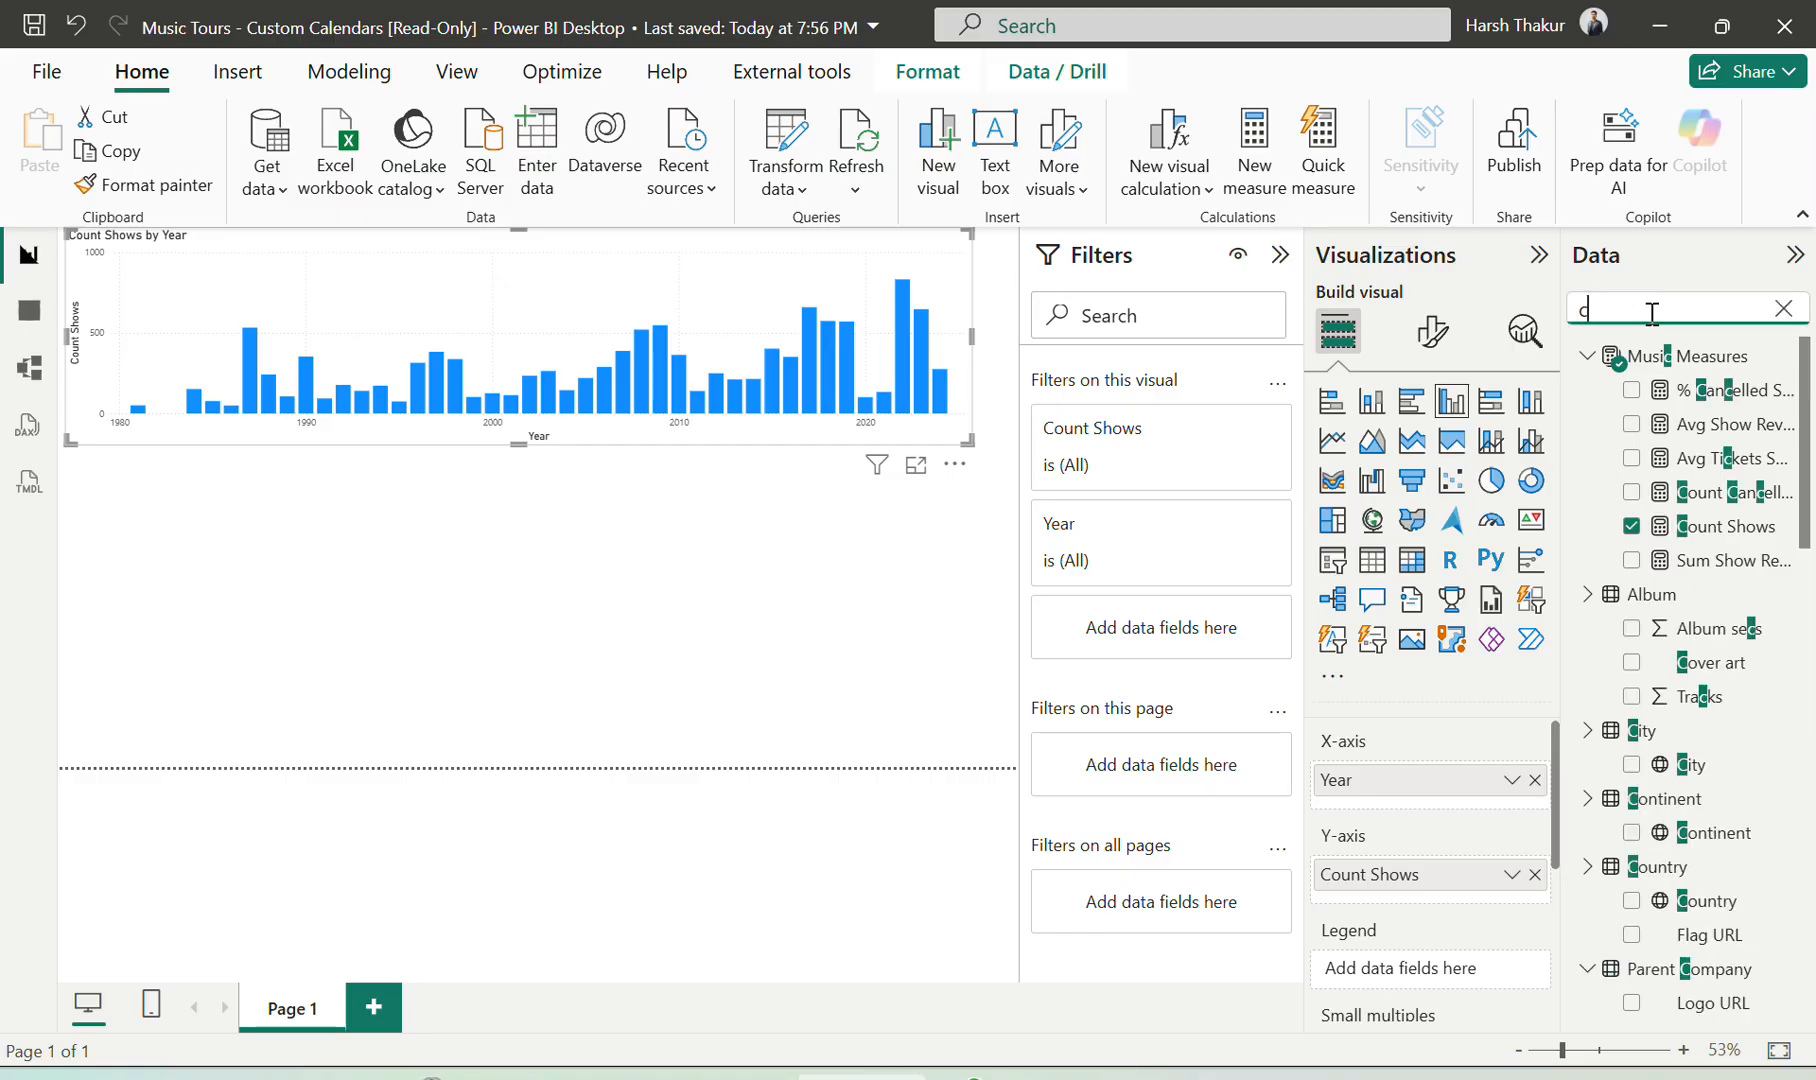
{"action": "type", "text": "ovid"}
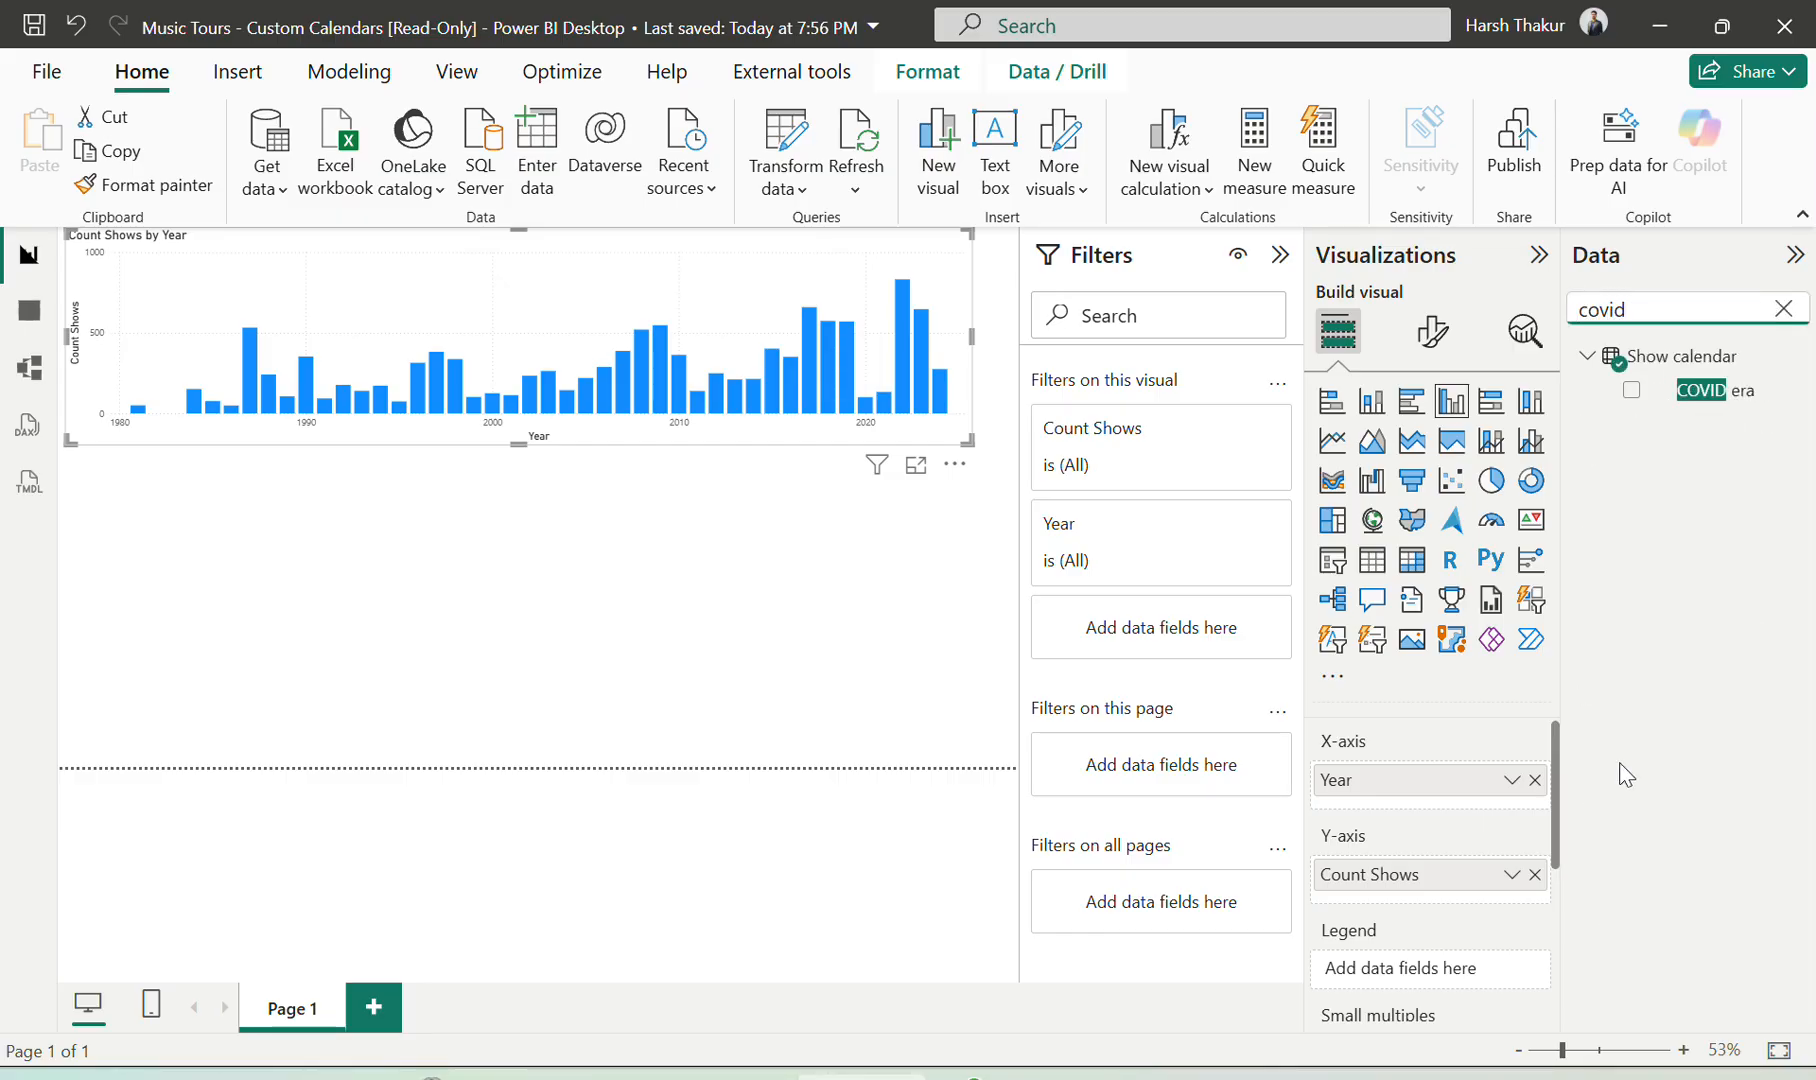
{"action": "left_click_drag", "start_coordinate": [1712, 403], "coordinate": [1512, 970]}
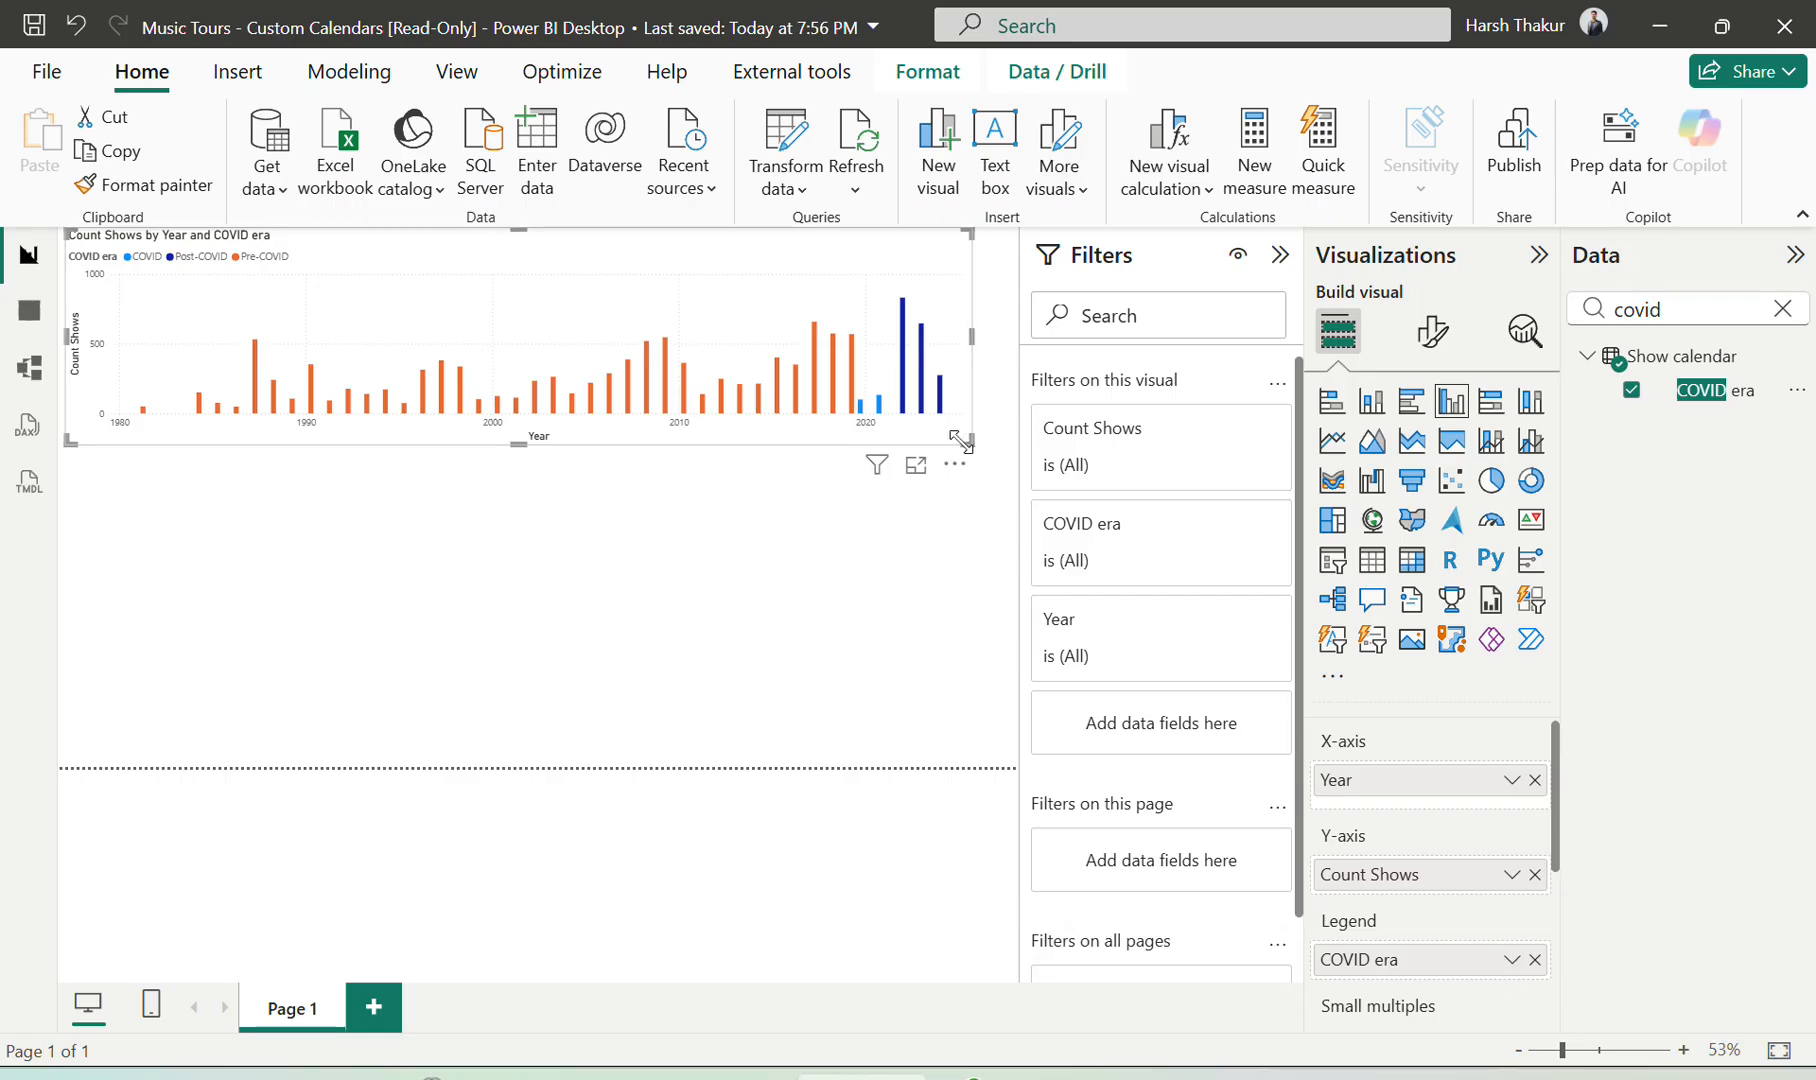
{"action": "left_click_drag", "start_coordinate": [962, 440], "coordinate": [434, 458]}
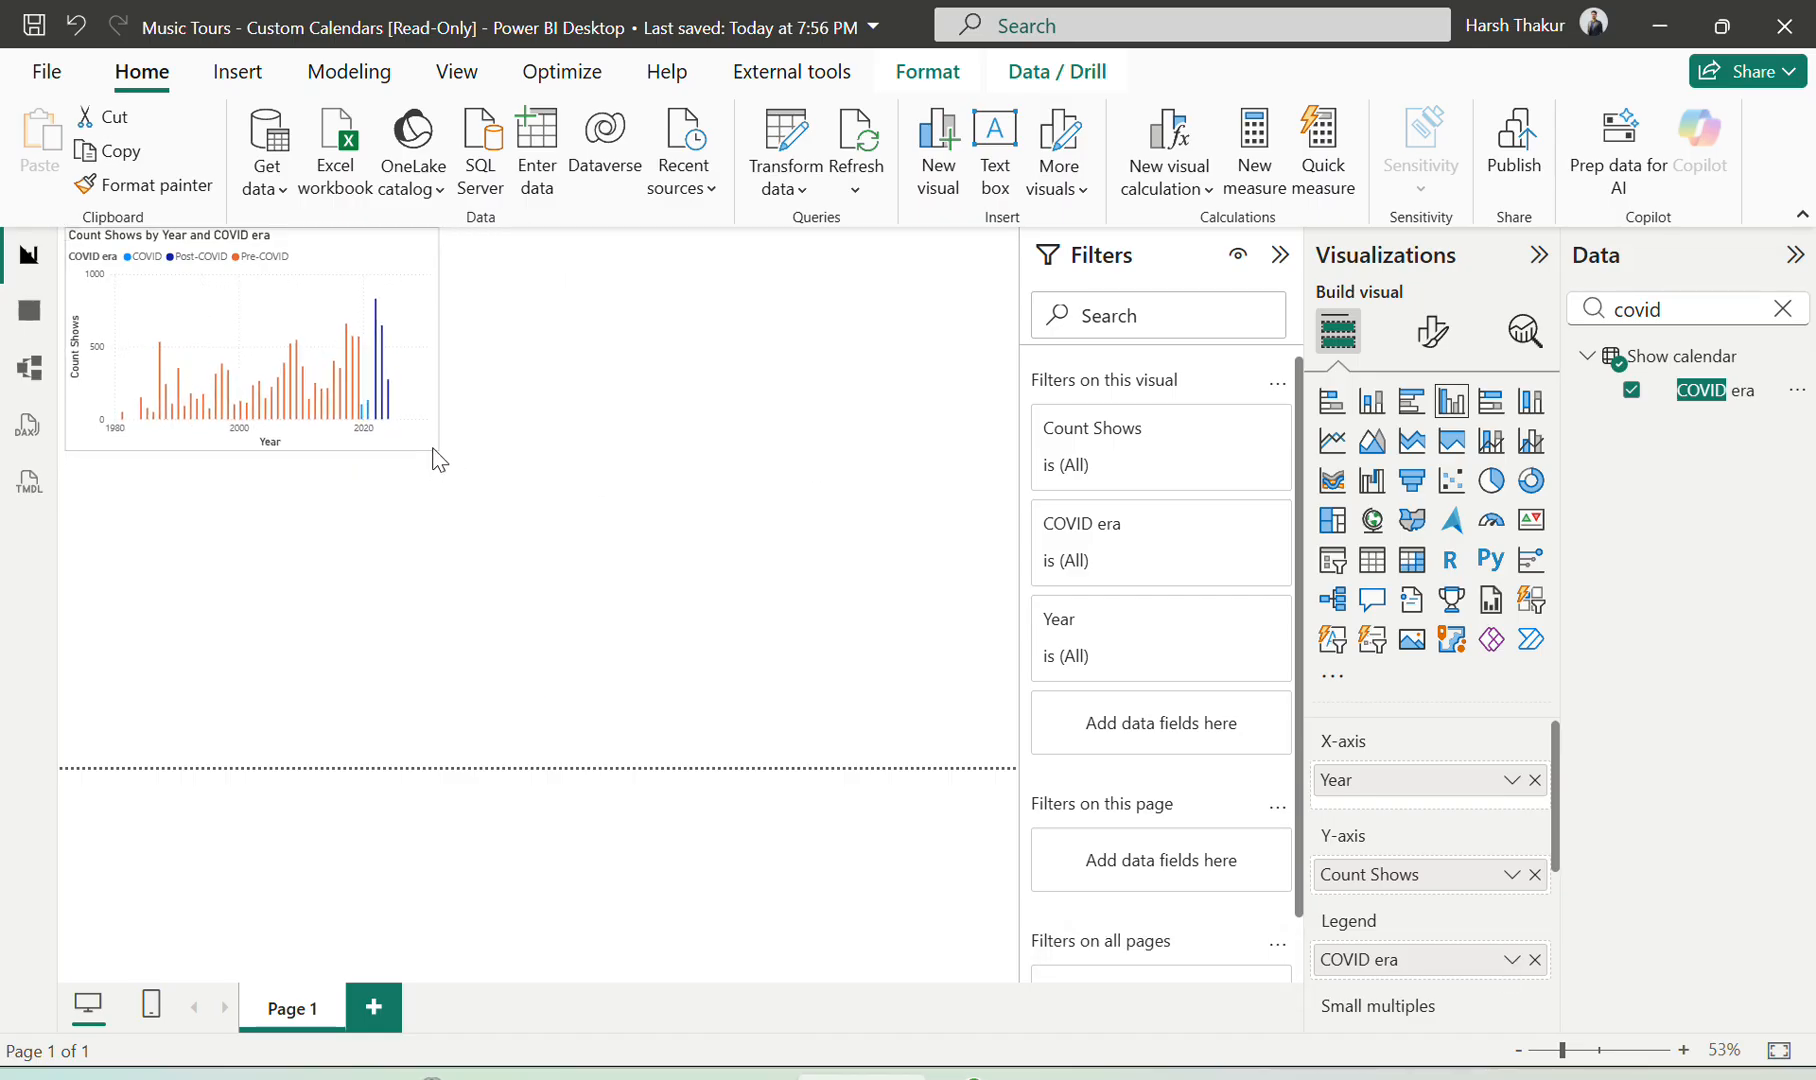
Switch to the browser and examine the three chart visuals required by the exercise
{"action": "left_click", "coordinate": [446, 1060]}
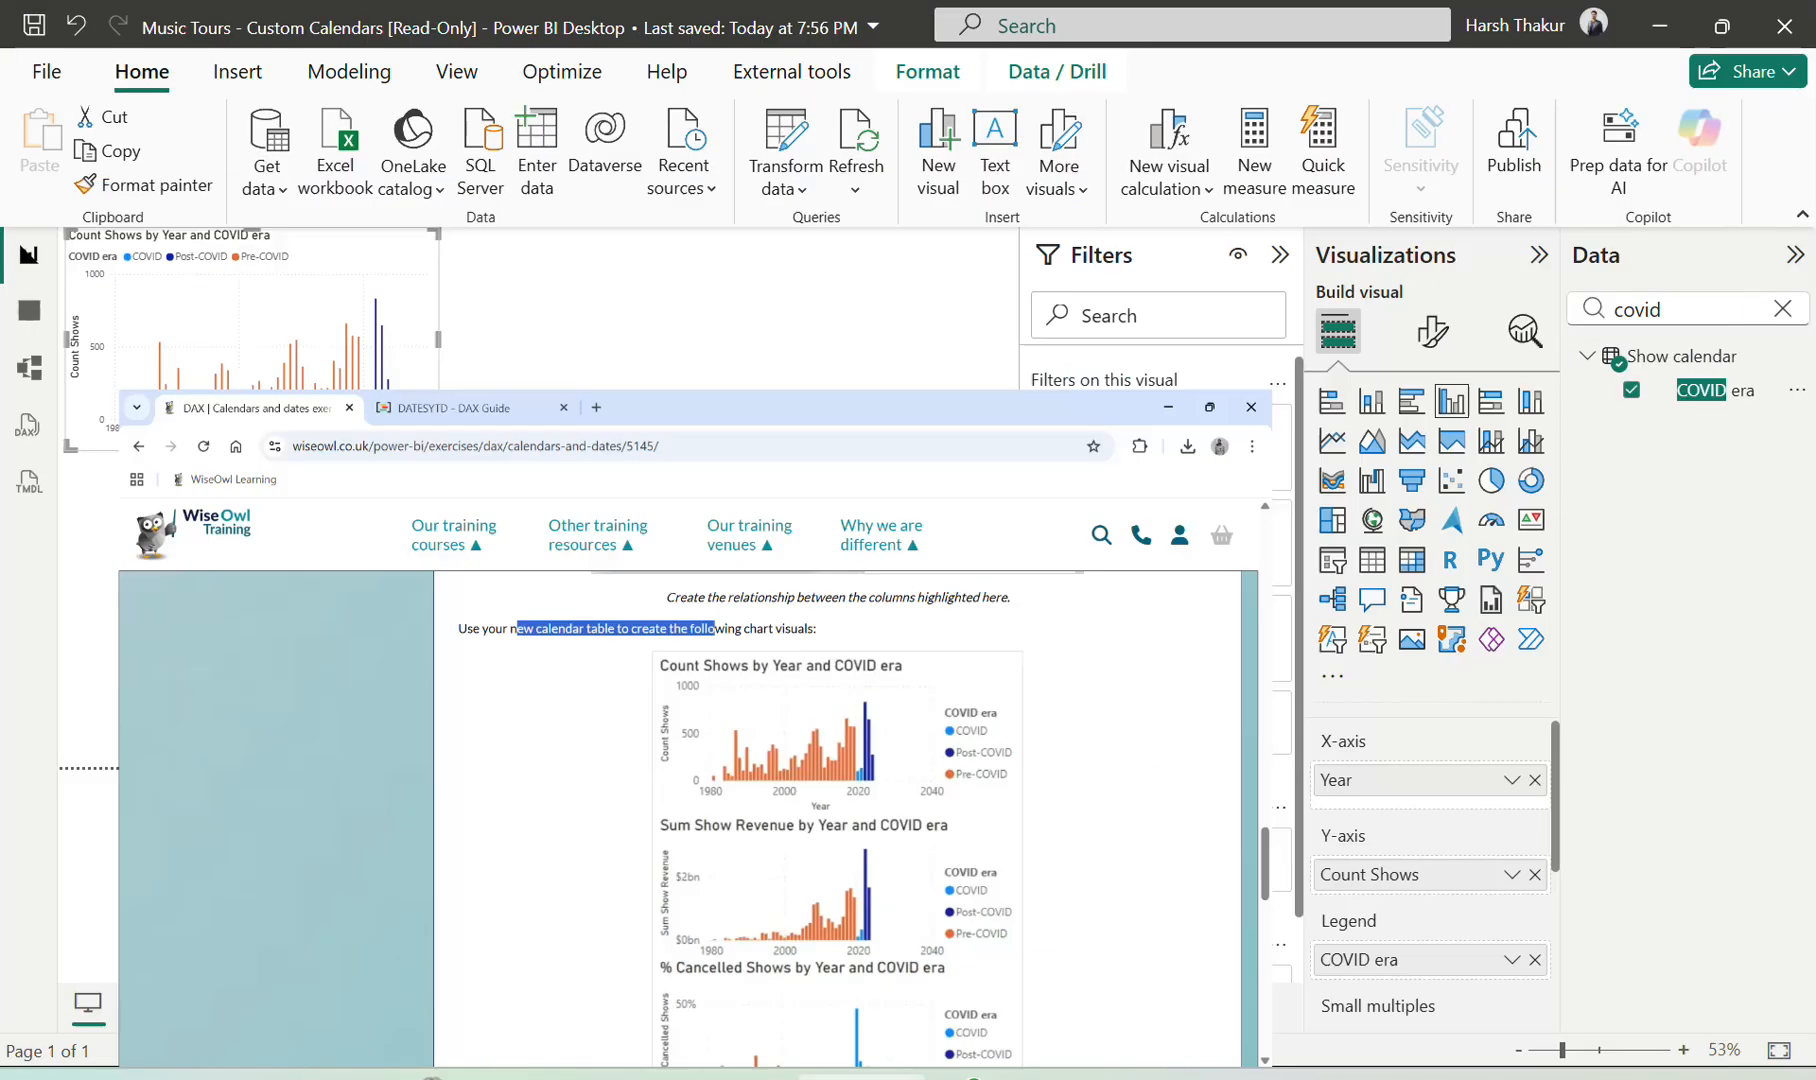
{"action": "left_click", "coordinate": [464, 1077]}
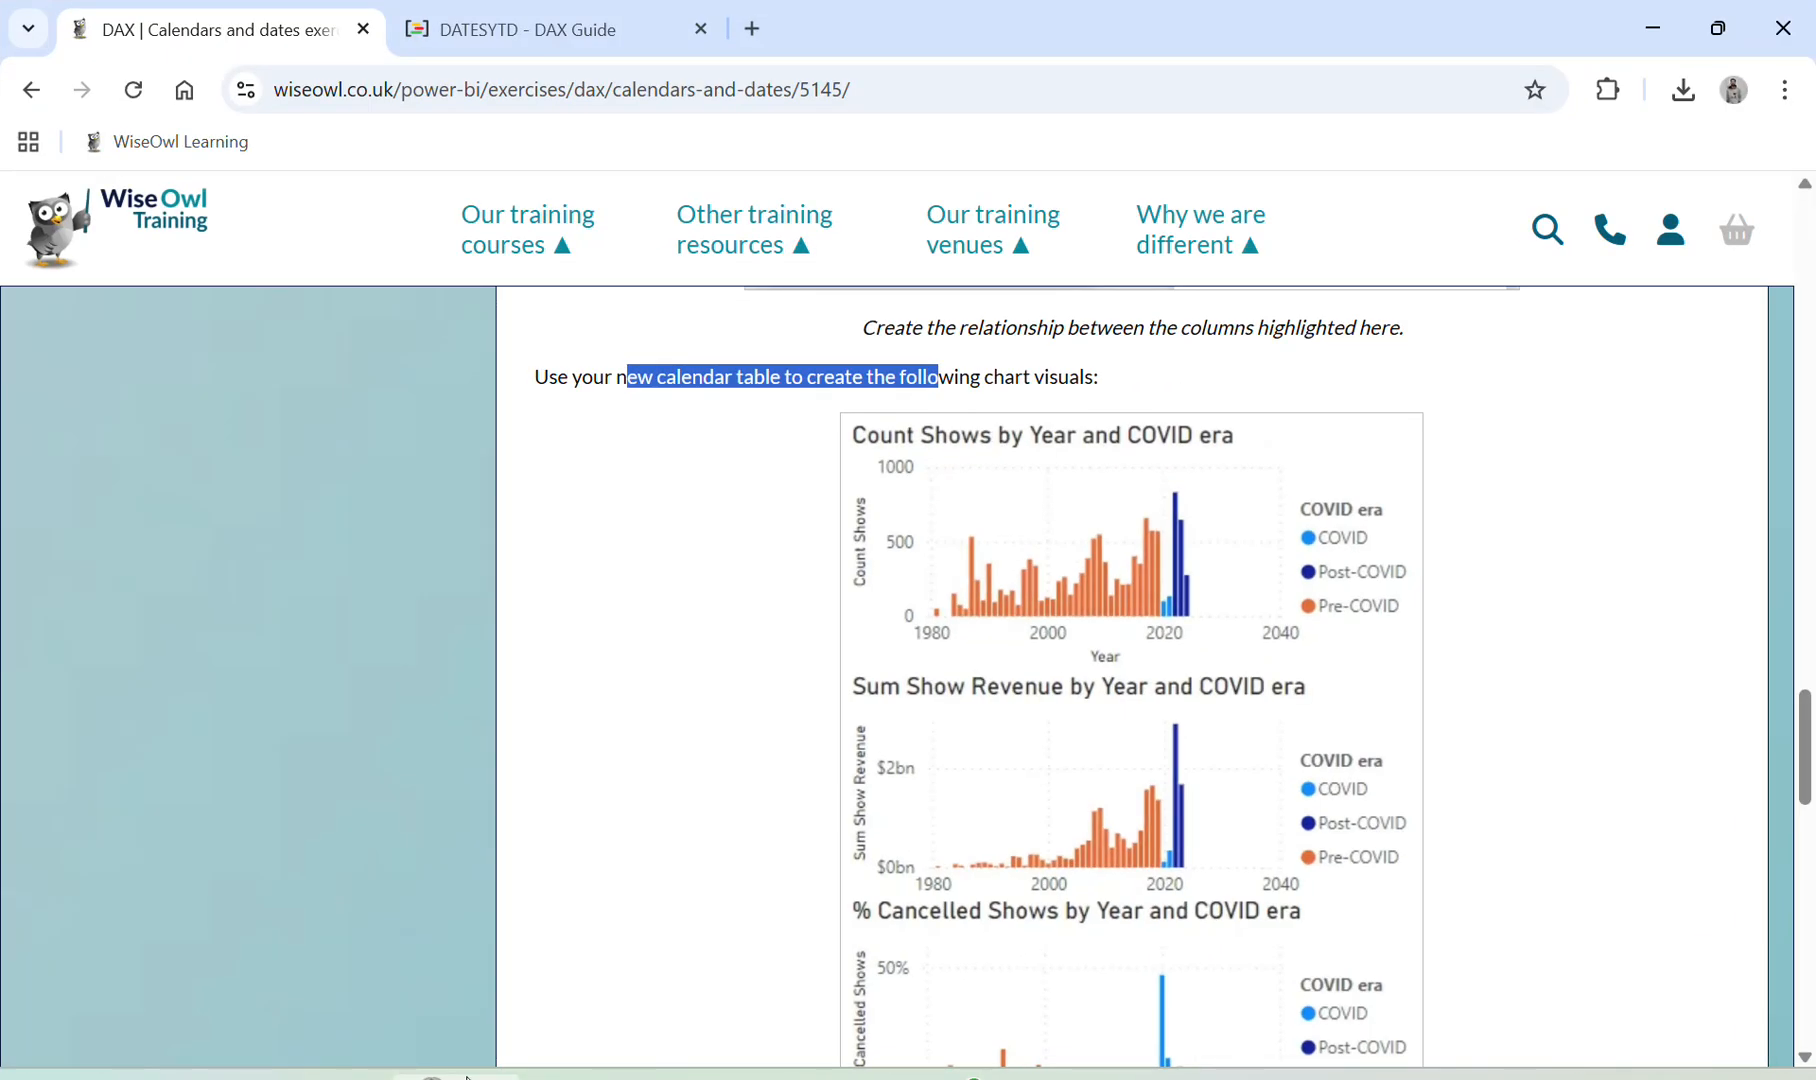
{"action": "scroll", "coordinate": [802, 738], "scroll_direction": "down", "scroll_amount": 3}
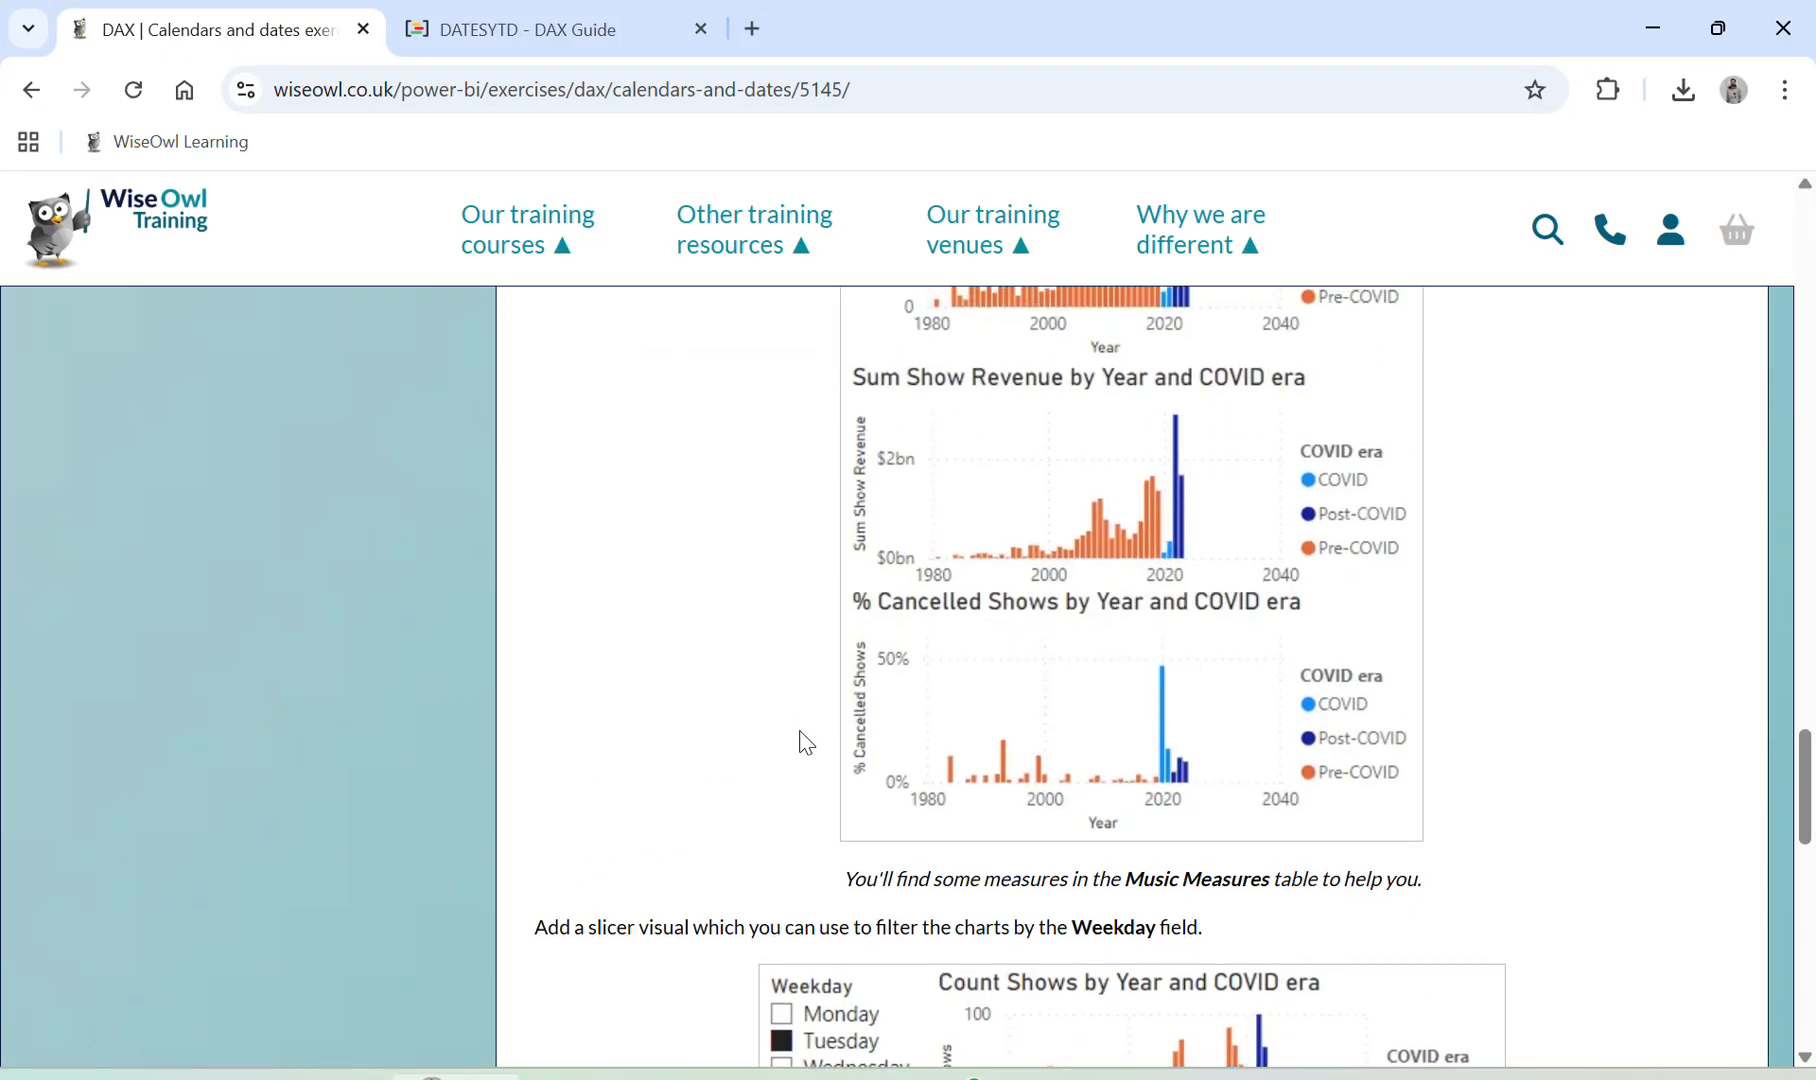
{"action": "scroll", "coordinate": [806, 742], "scroll_direction": "up", "scroll_amount": 1}
{"action": "scroll", "coordinate": [916, 547], "scroll_direction": "up", "scroll_amount": 2}
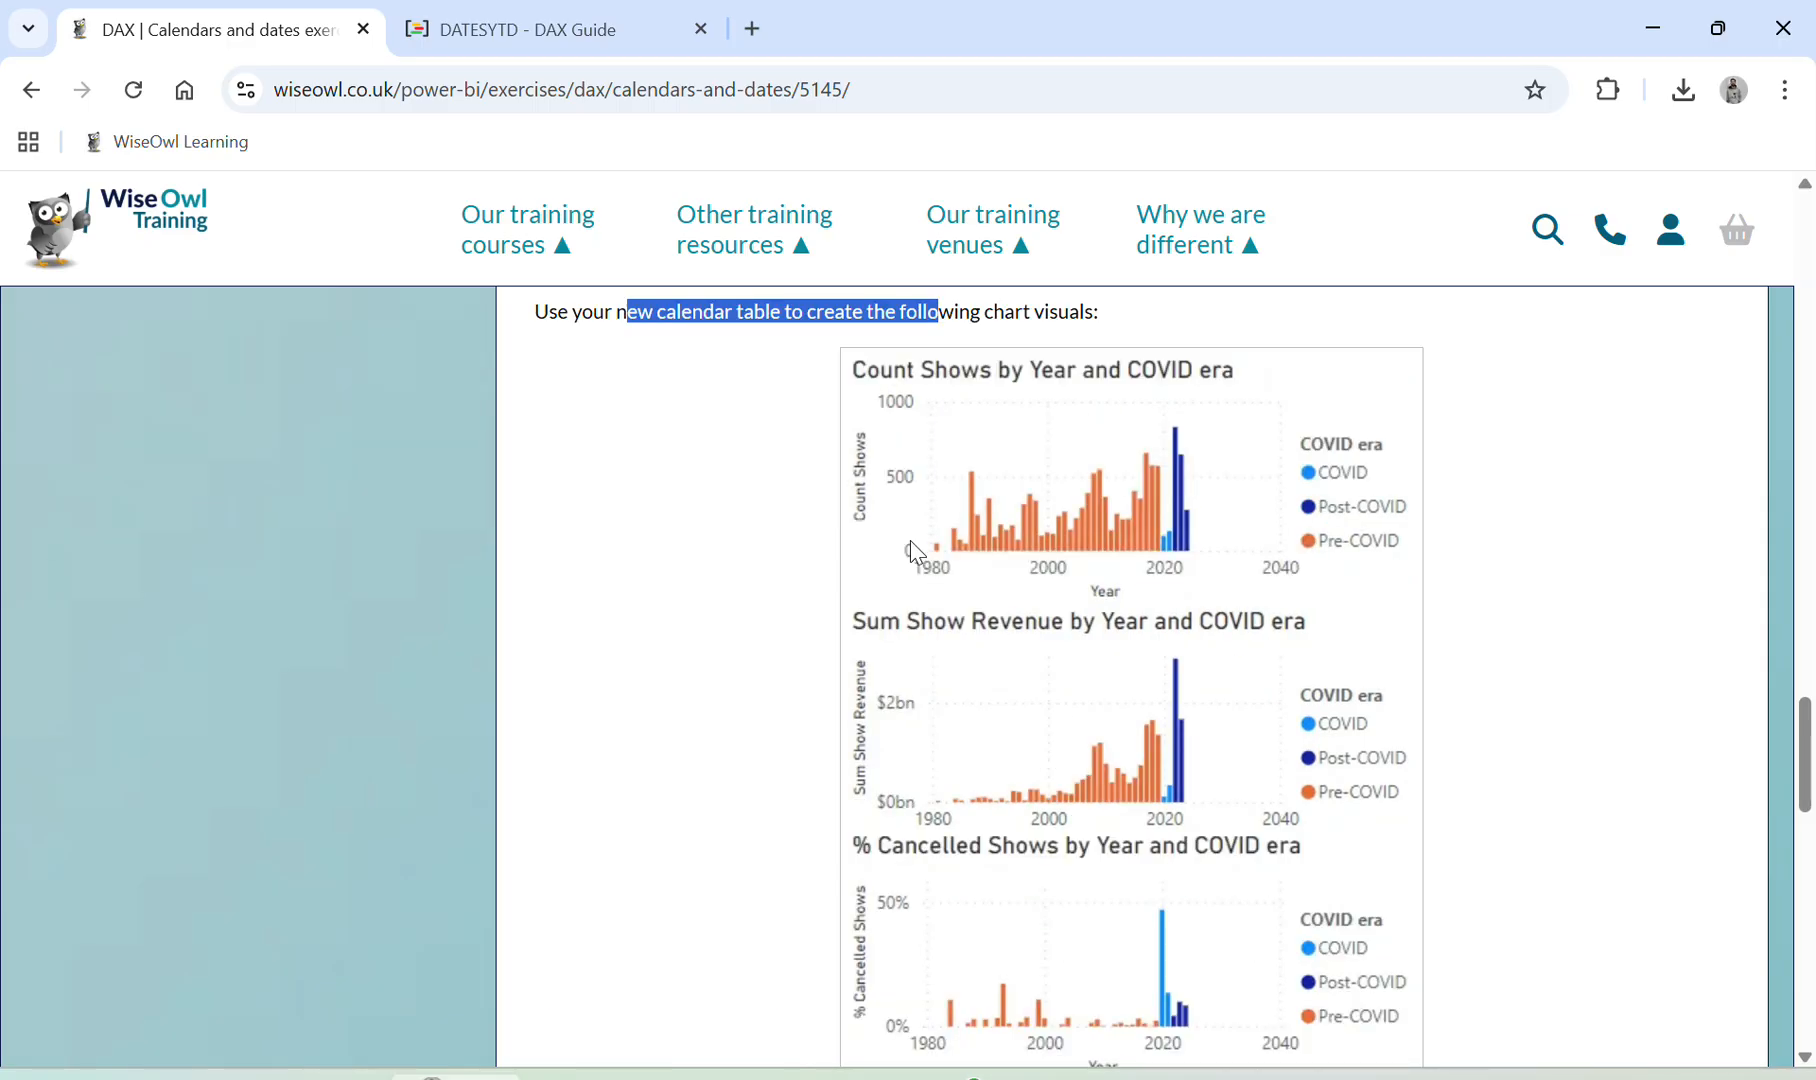
Switch to Power BI Desktop, duplicate the Count Shows chart and place the copy directly beneath the original
{"action": "key", "text": "alt+Tab"}
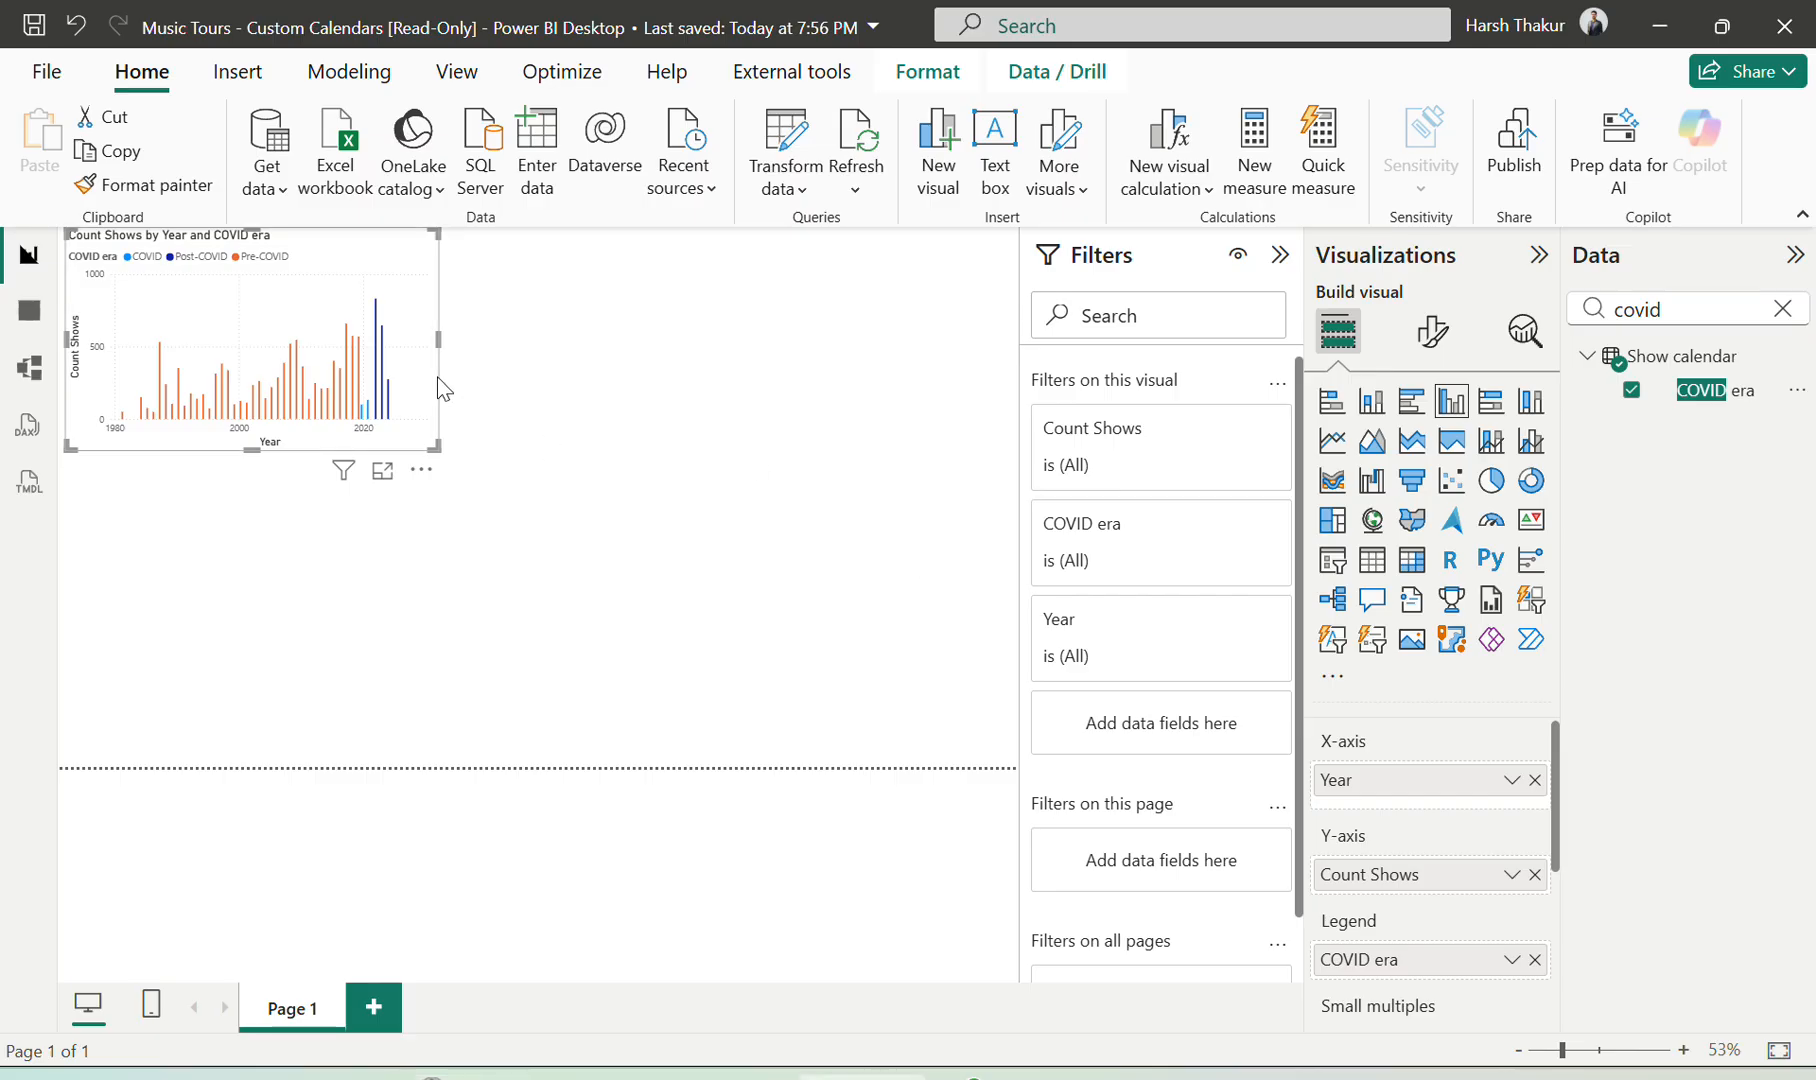
{"action": "key", "text": "ctrl+c"}
{"action": "key", "text": "ctrl+v"}
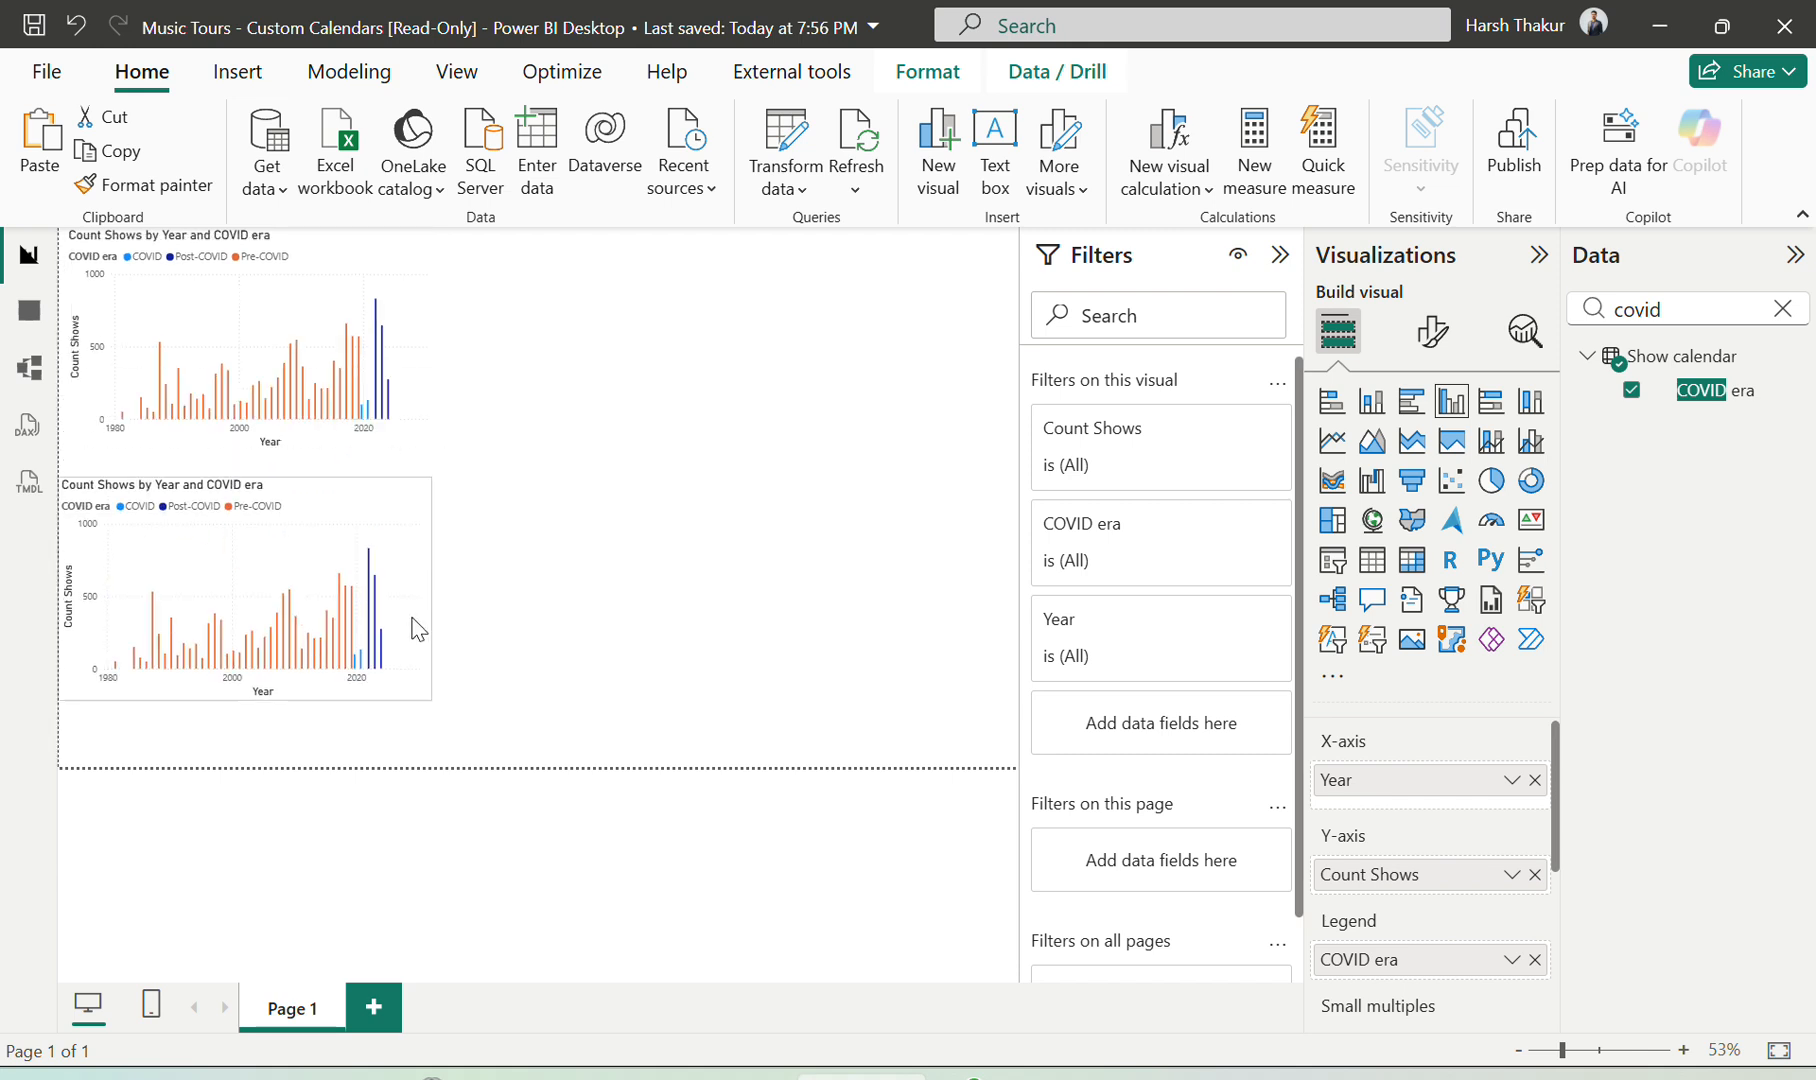
{"action": "left_click", "coordinate": [416, 600]}
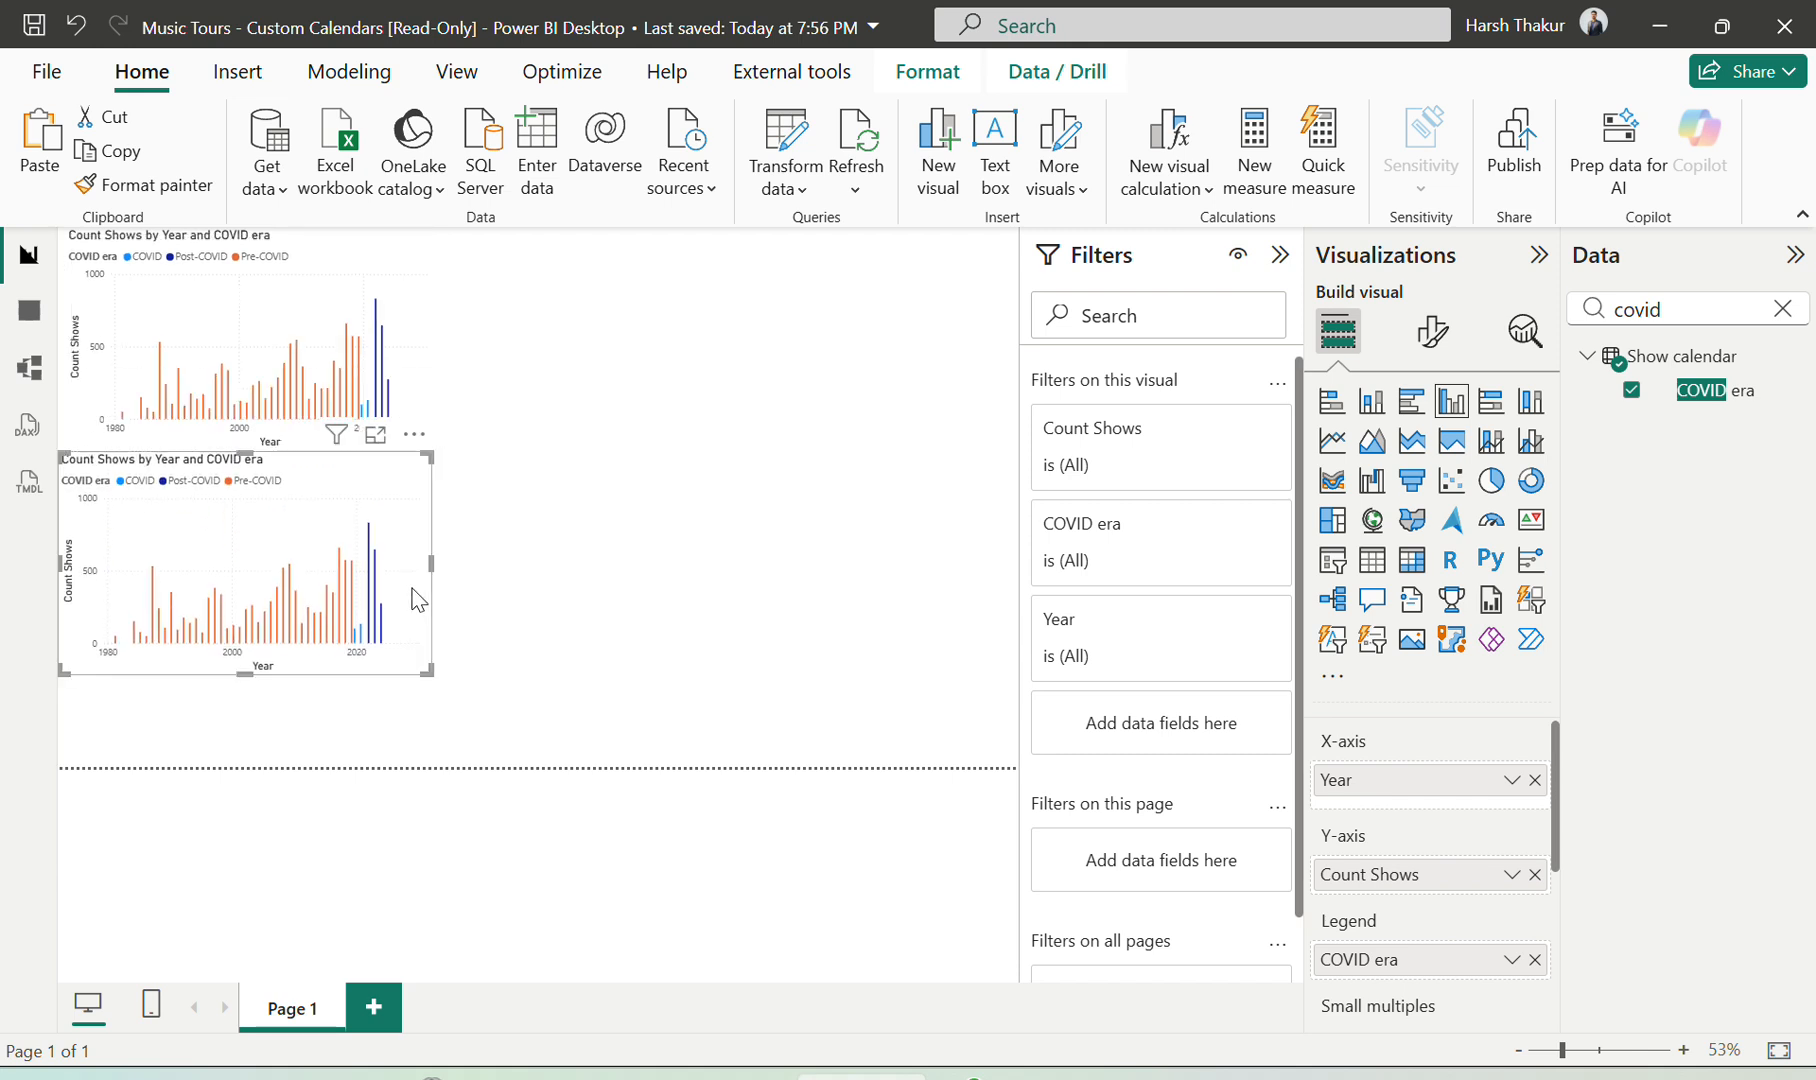
Replace Count Shows with Sum Show Revenue on the lower chart's Y-axis and switch to the browser to check the reference charts
{"action": "left_click", "coordinate": [1535, 875]}
{"action": "left_click", "coordinate": [1783, 310]}
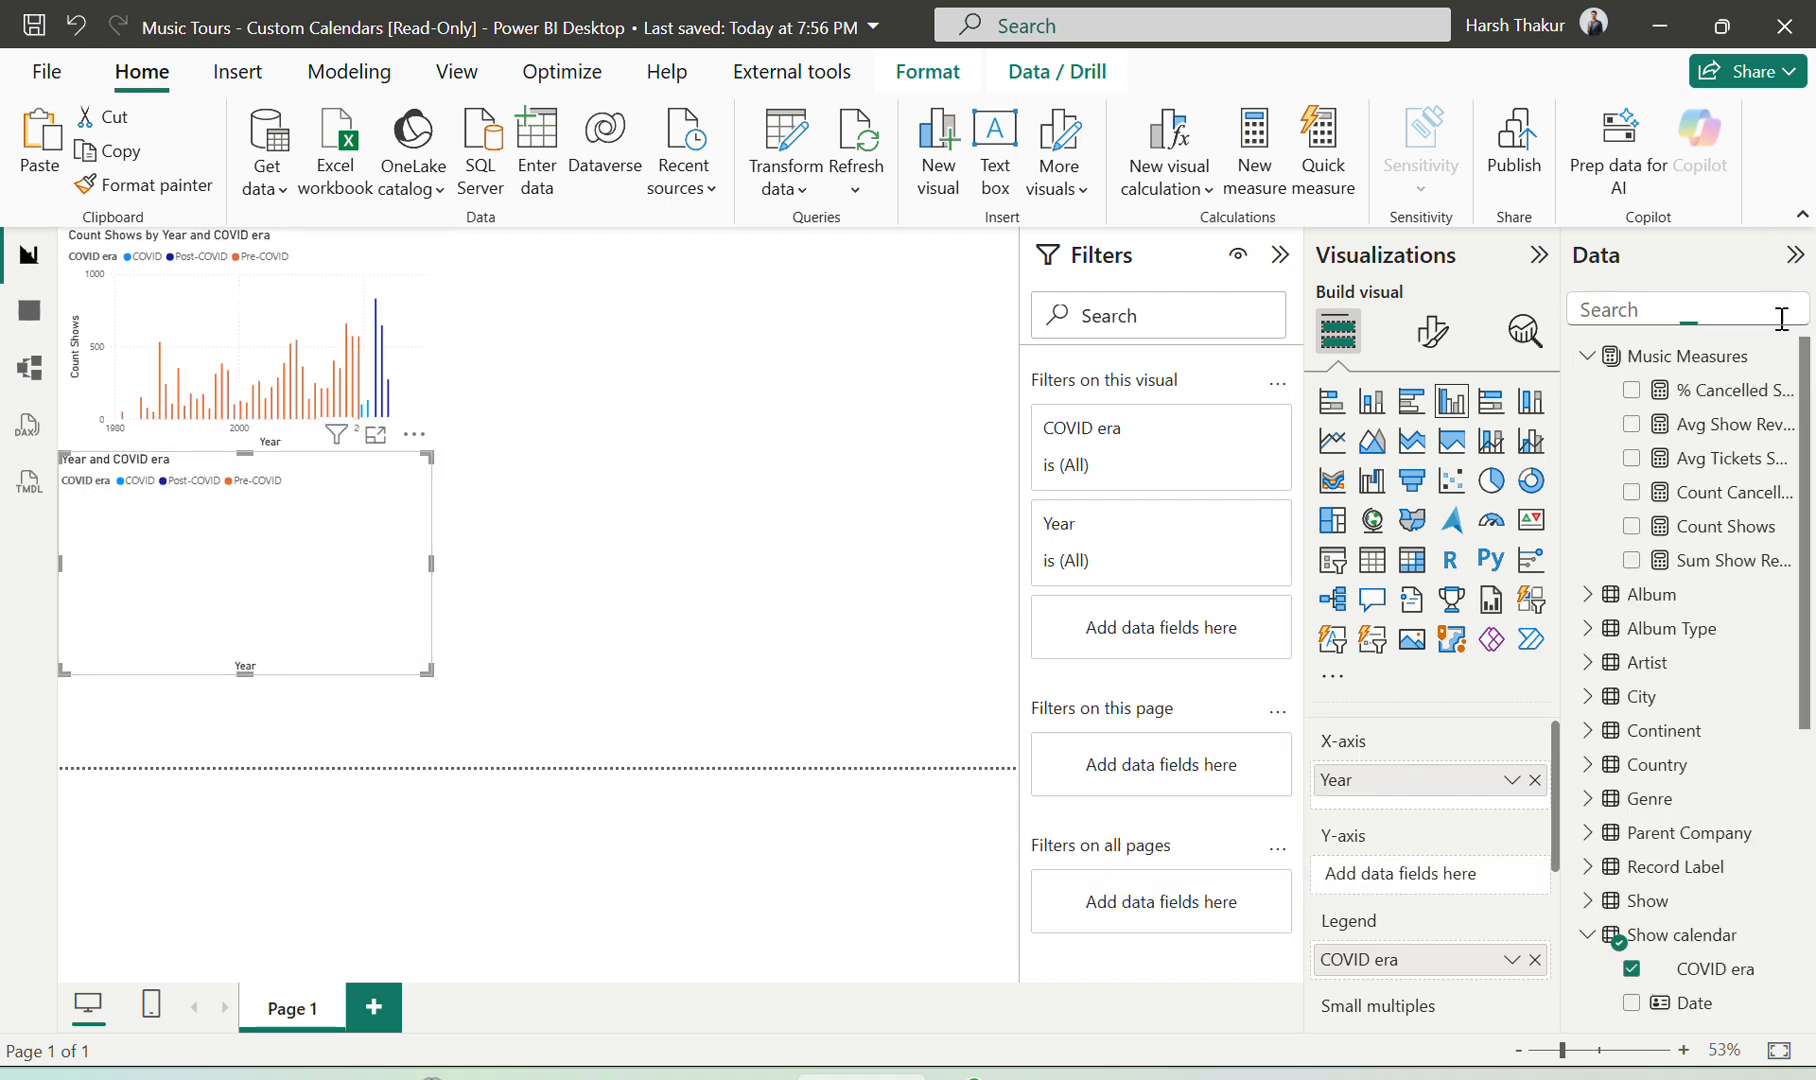
{"action": "left_click_drag", "start_coordinate": [1718, 561], "coordinate": [1443, 872]}
{"action": "key", "text": "alt+Tab"}
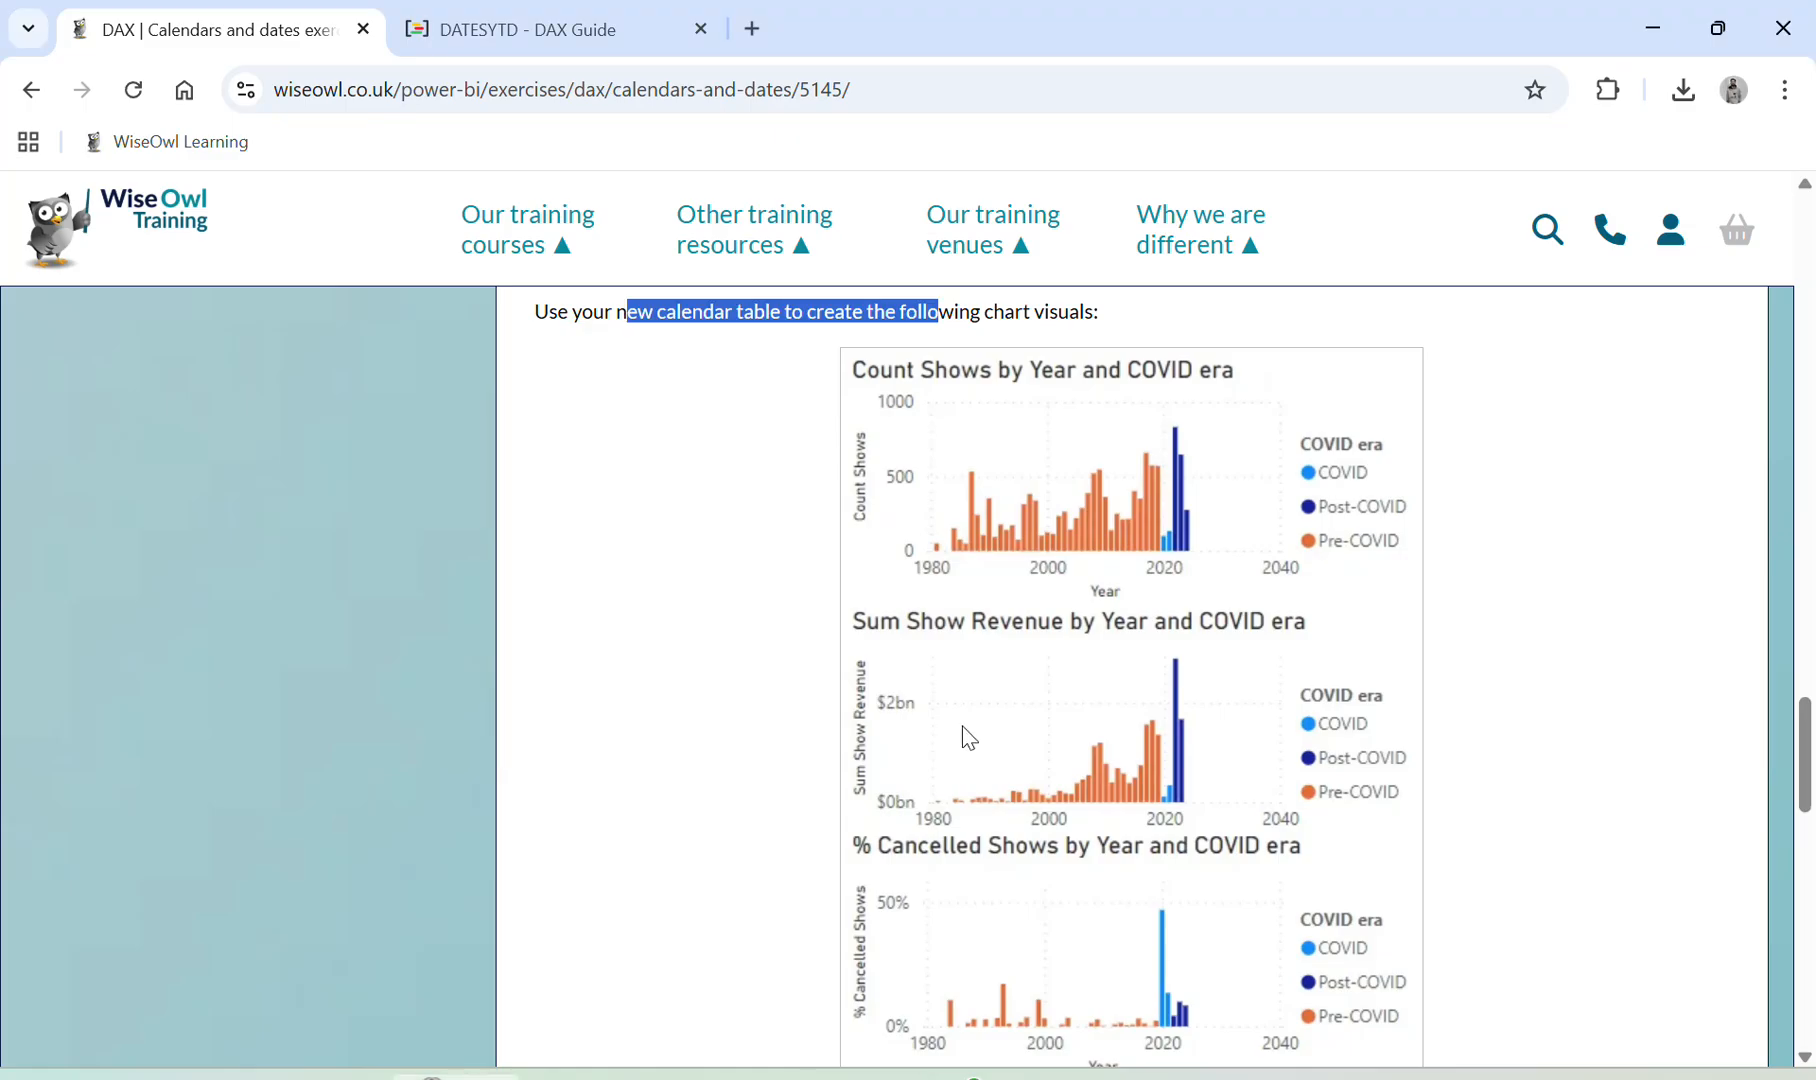
Switch to Power BI Desktop, duplicate the Sum Show Revenue chart and place the copy to the right of the original
{"action": "scroll", "coordinate": [975, 738], "scroll_direction": "down", "scroll_amount": 2}
{"action": "key", "text": "alt+Tab"}
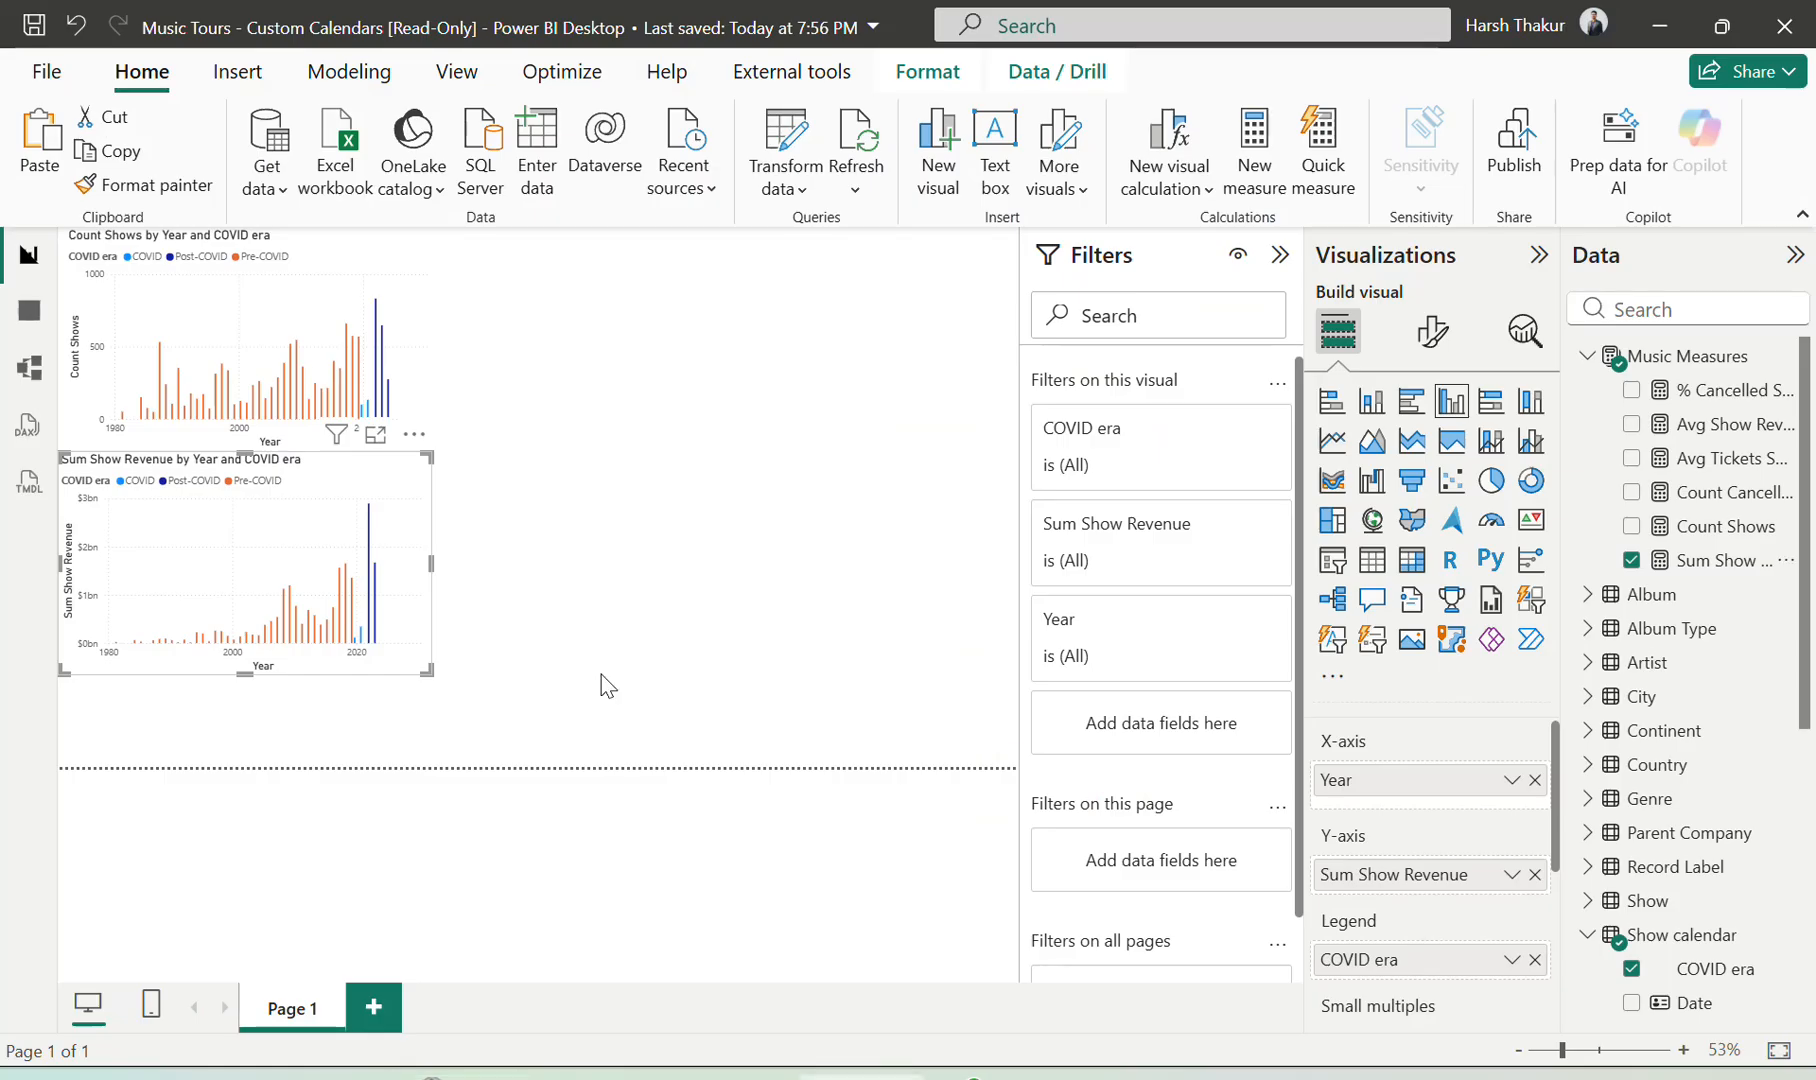
{"action": "key", "text": "ctrl+c"}
{"action": "key", "text": "ctrl+v"}
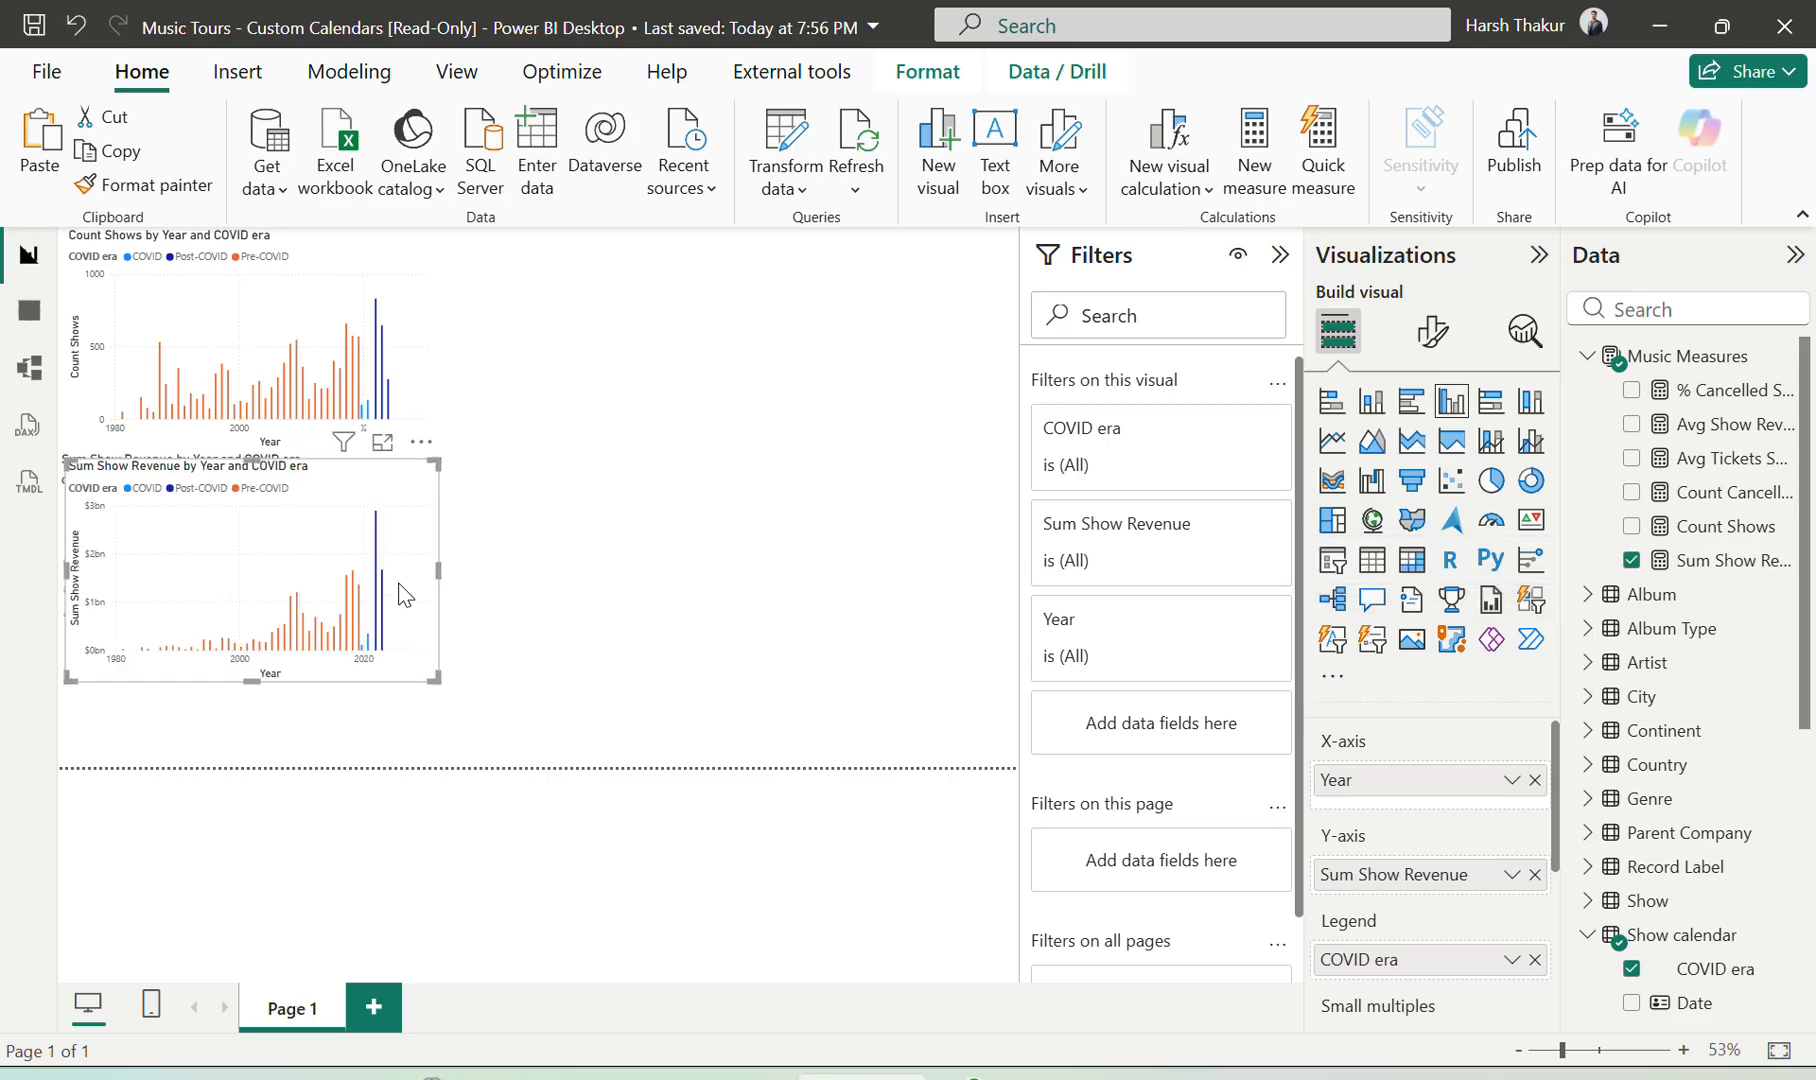
{"action": "left_click_drag", "start_coordinate": [405, 580], "coordinate": [785, 625]}
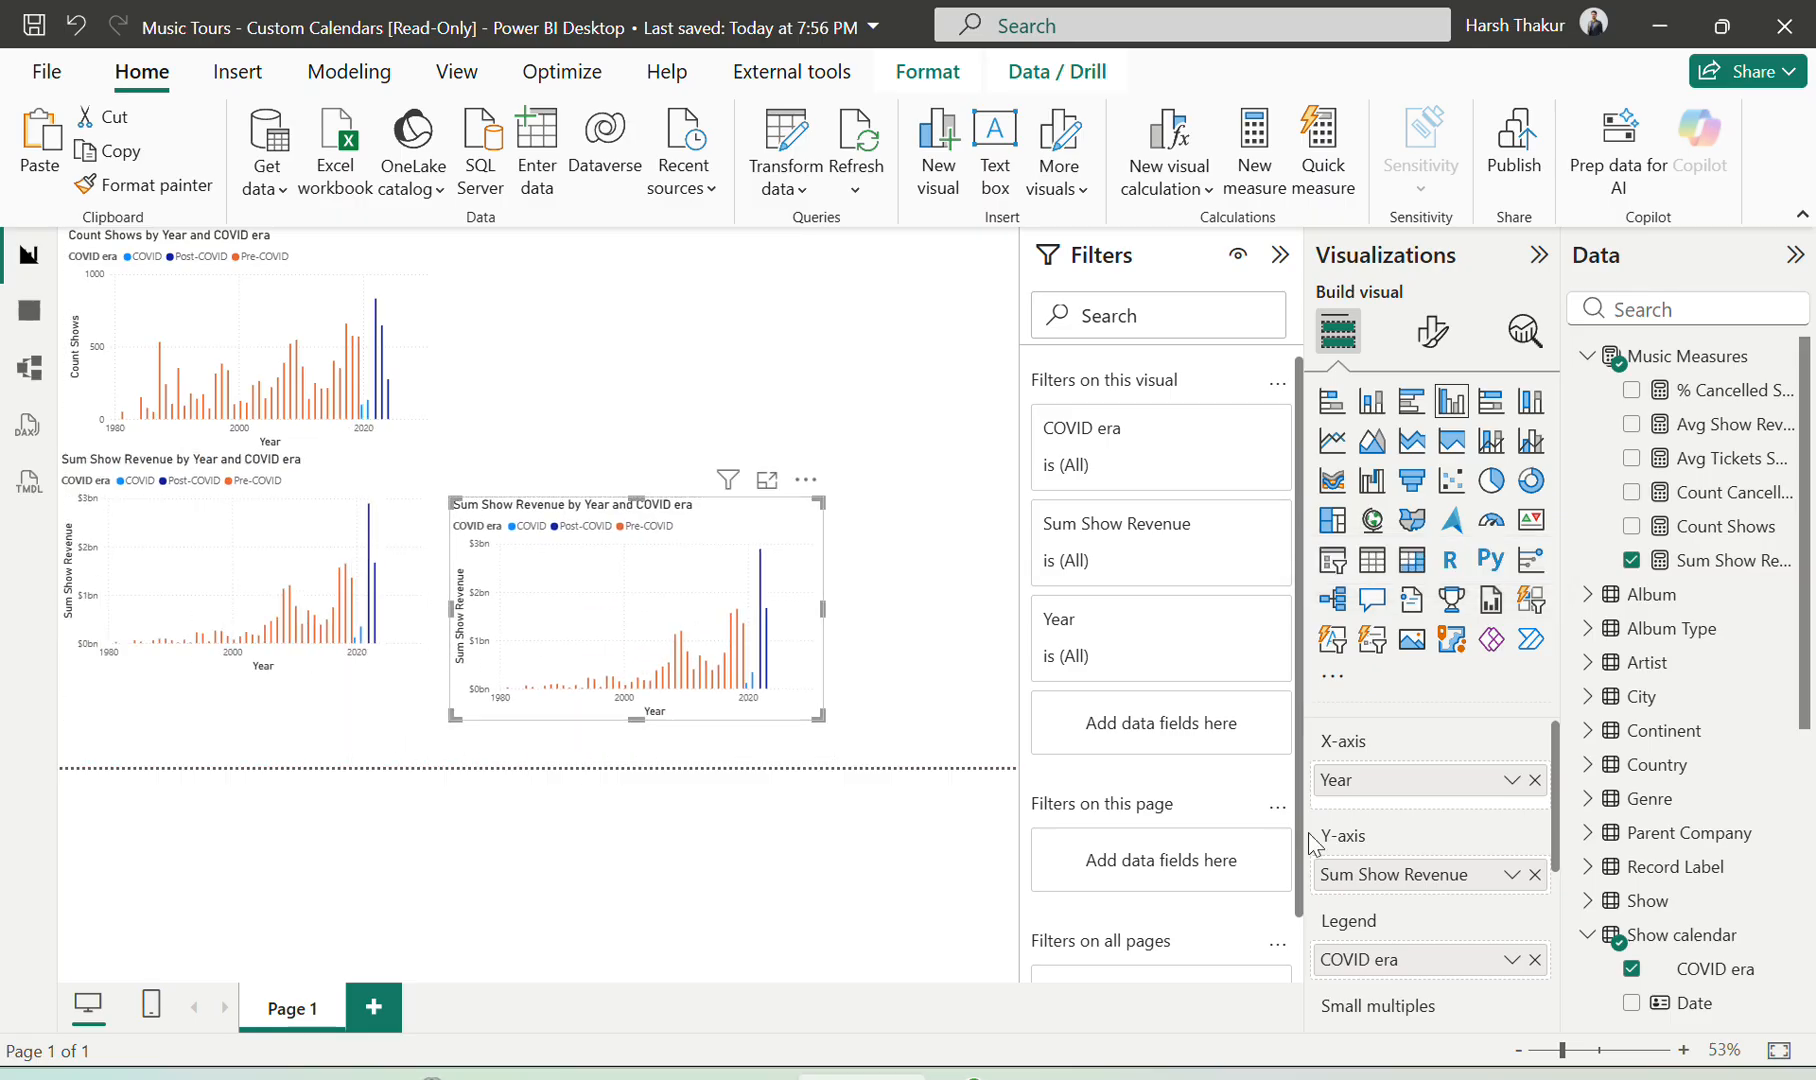
Replace Sum Show Revenue with % Cancelled Shows on the copied chart's Y-axis and switch to the browser to read the slicer requirement
{"action": "left_click", "coordinate": [1535, 874]}
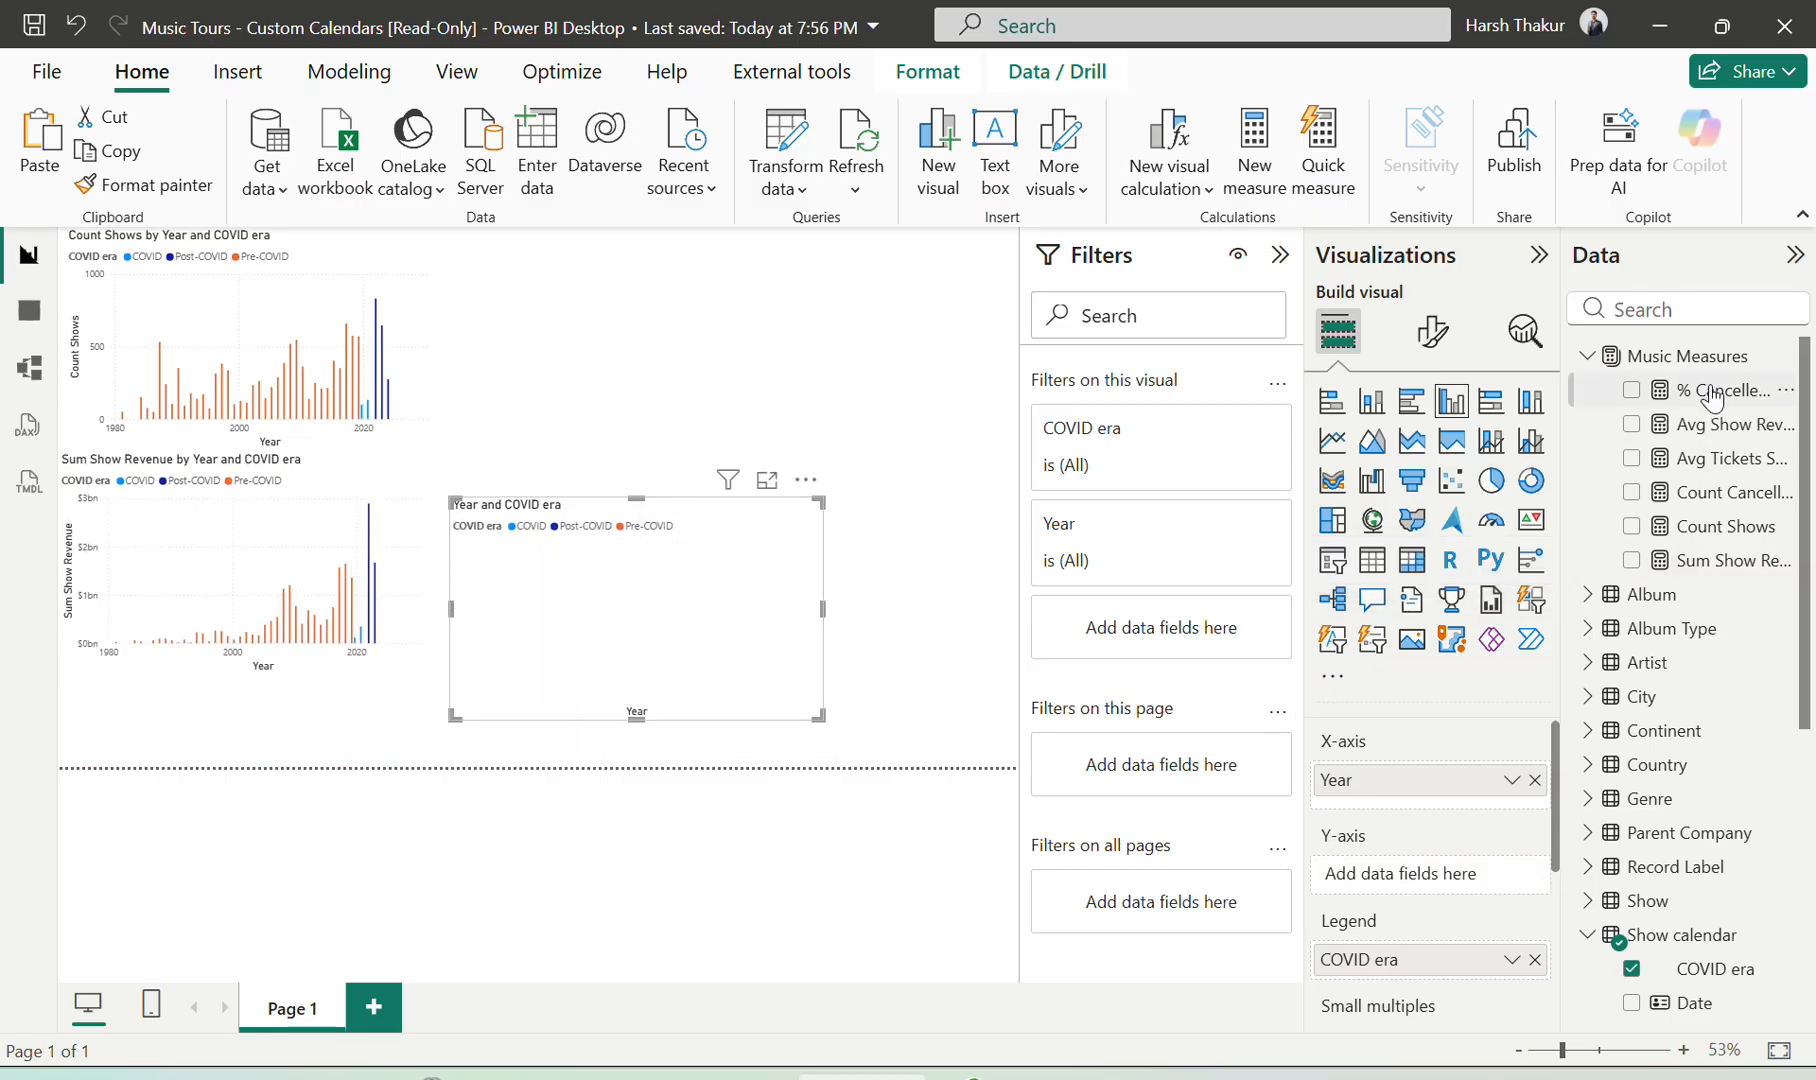
{"action": "left_click_drag", "start_coordinate": [1712, 390], "coordinate": [1439, 885]}
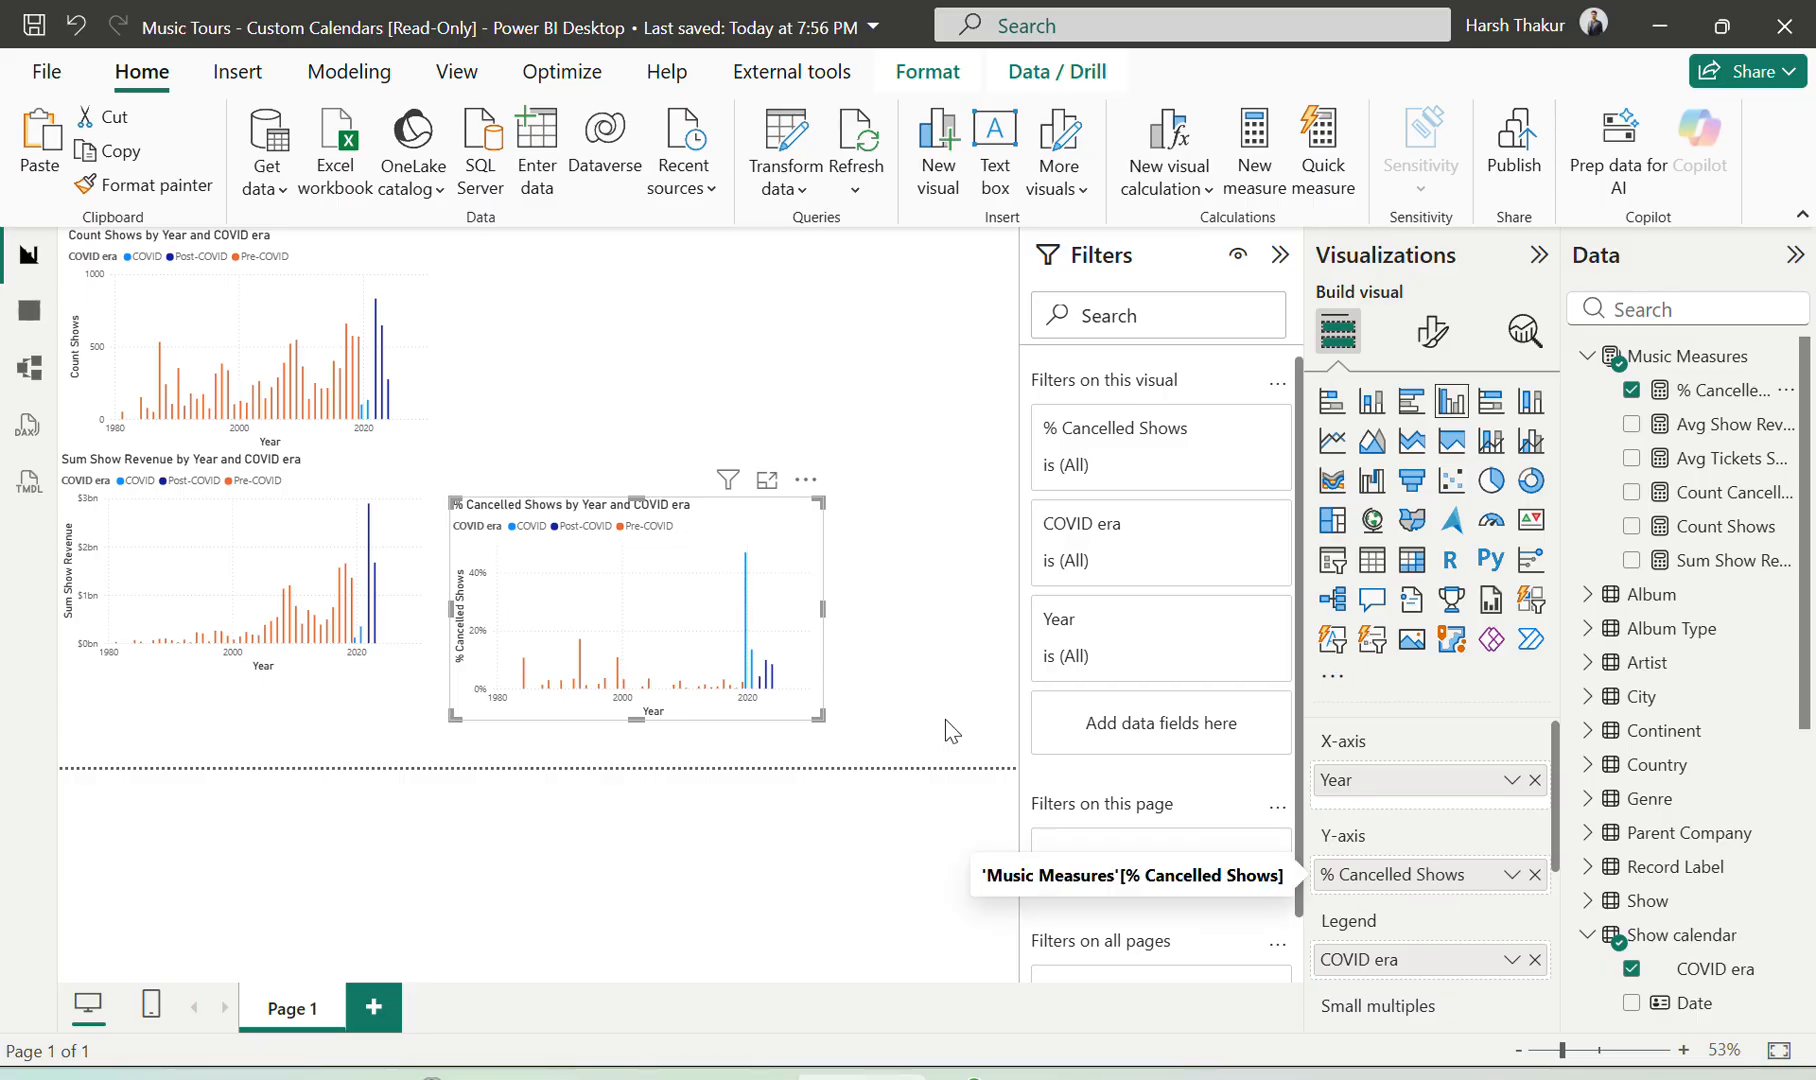
{"action": "key", "text": "alt+Tab"}
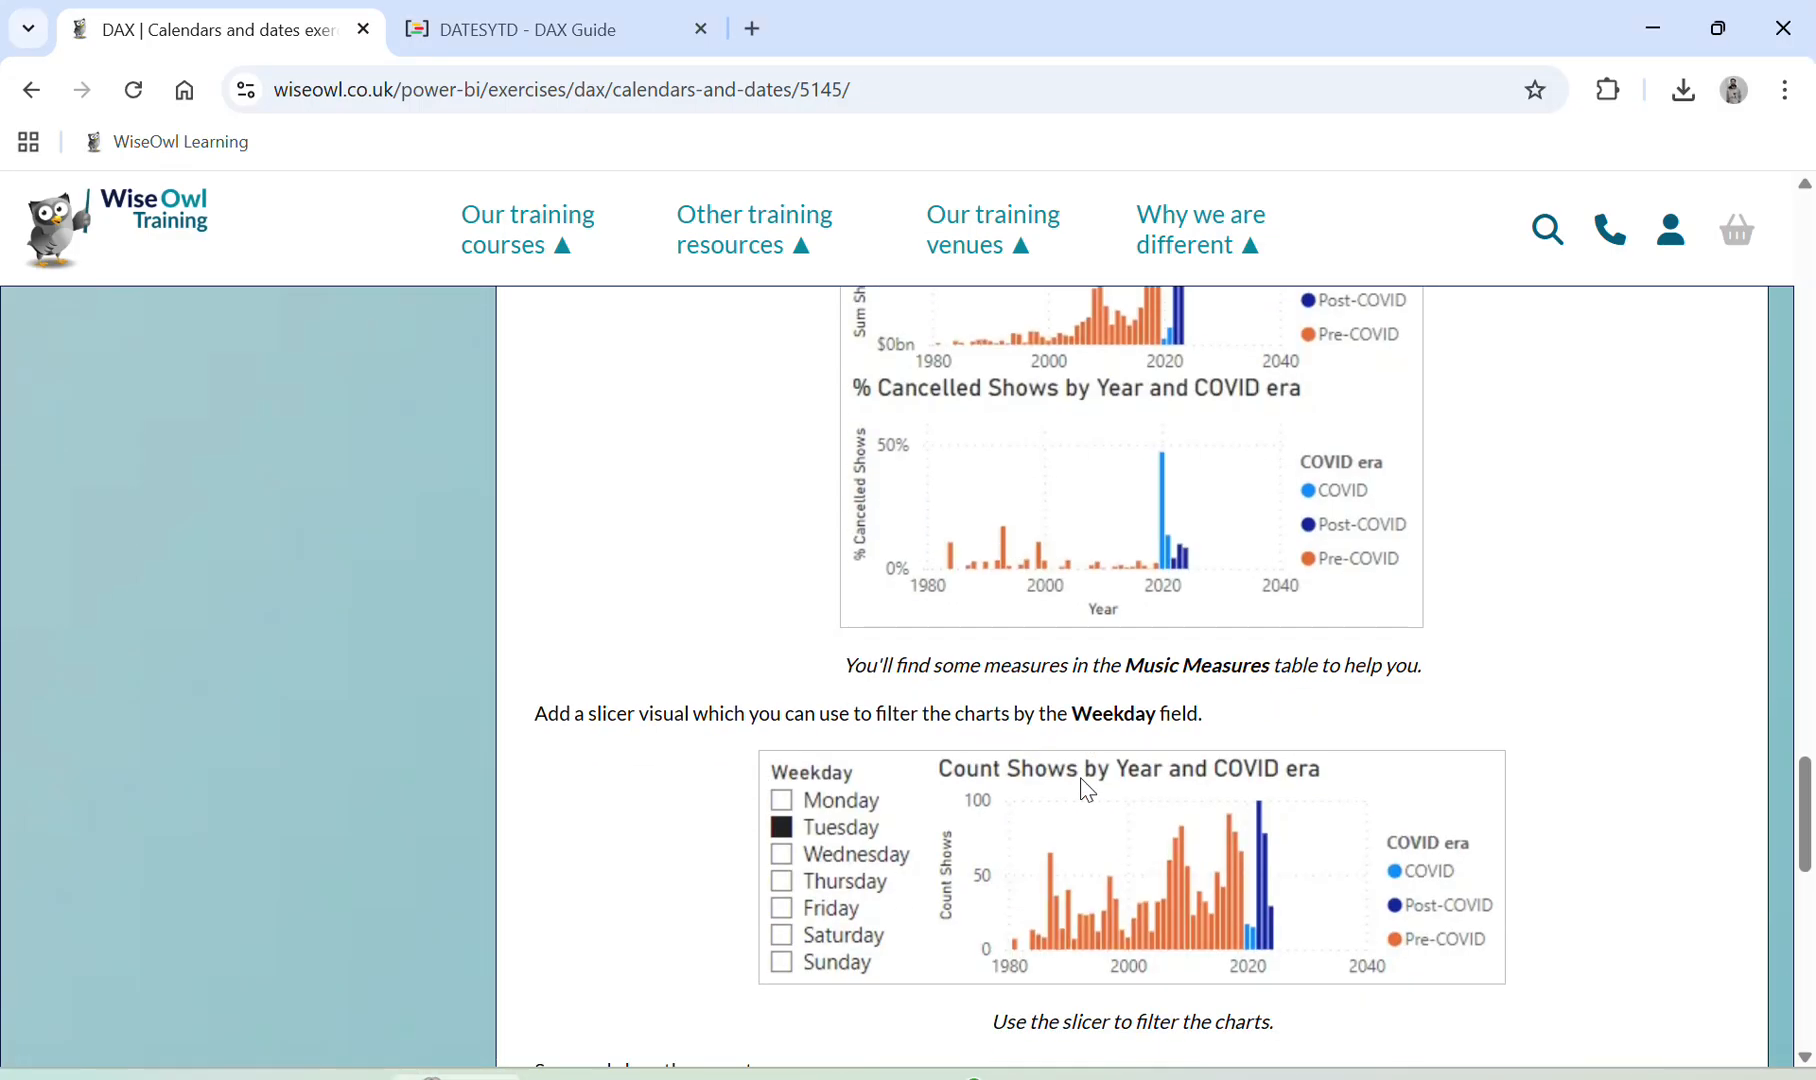
{"action": "scroll", "coordinate": [1088, 790], "scroll_direction": "down", "scroll_amount": 1}
{"action": "scroll", "coordinate": [734, 640], "scroll_direction": "down", "scroll_amount": 1}
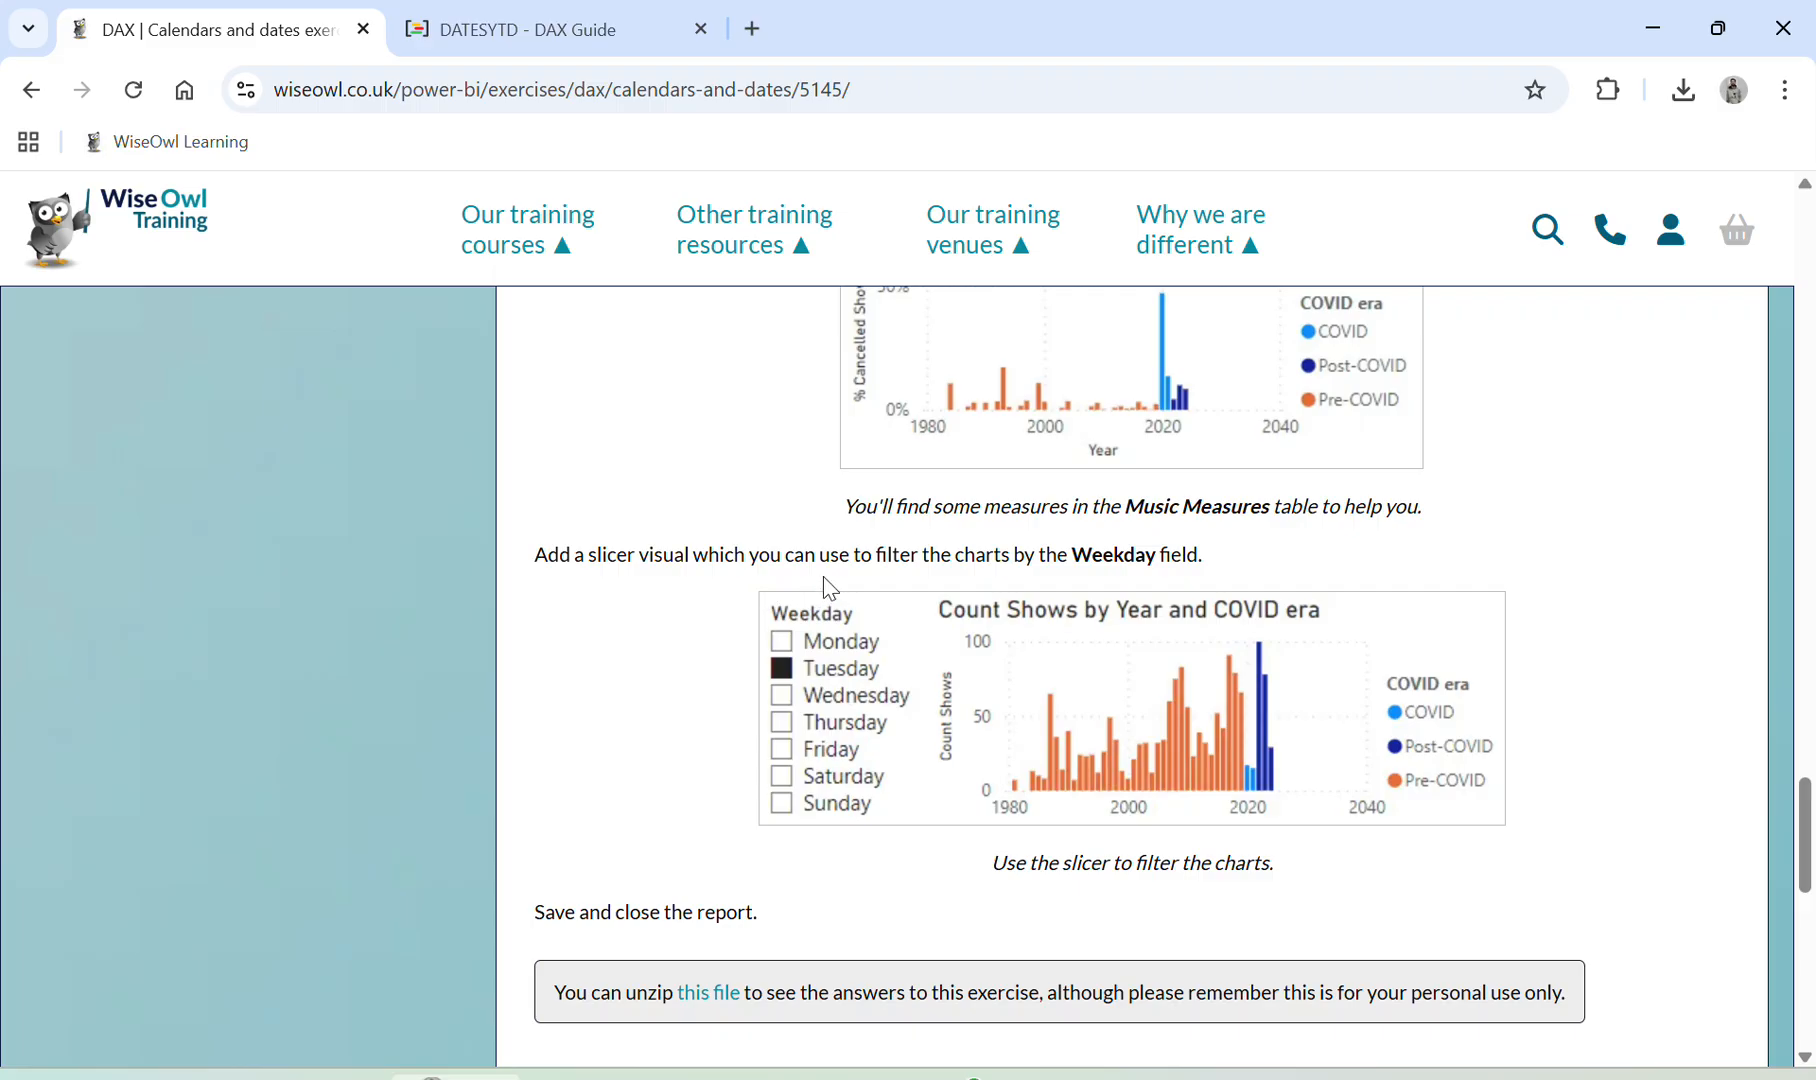
Switch to Power BI Desktop and add an empty slicer to the blank area of the report page
{"action": "key", "text": "alt+Tab"}
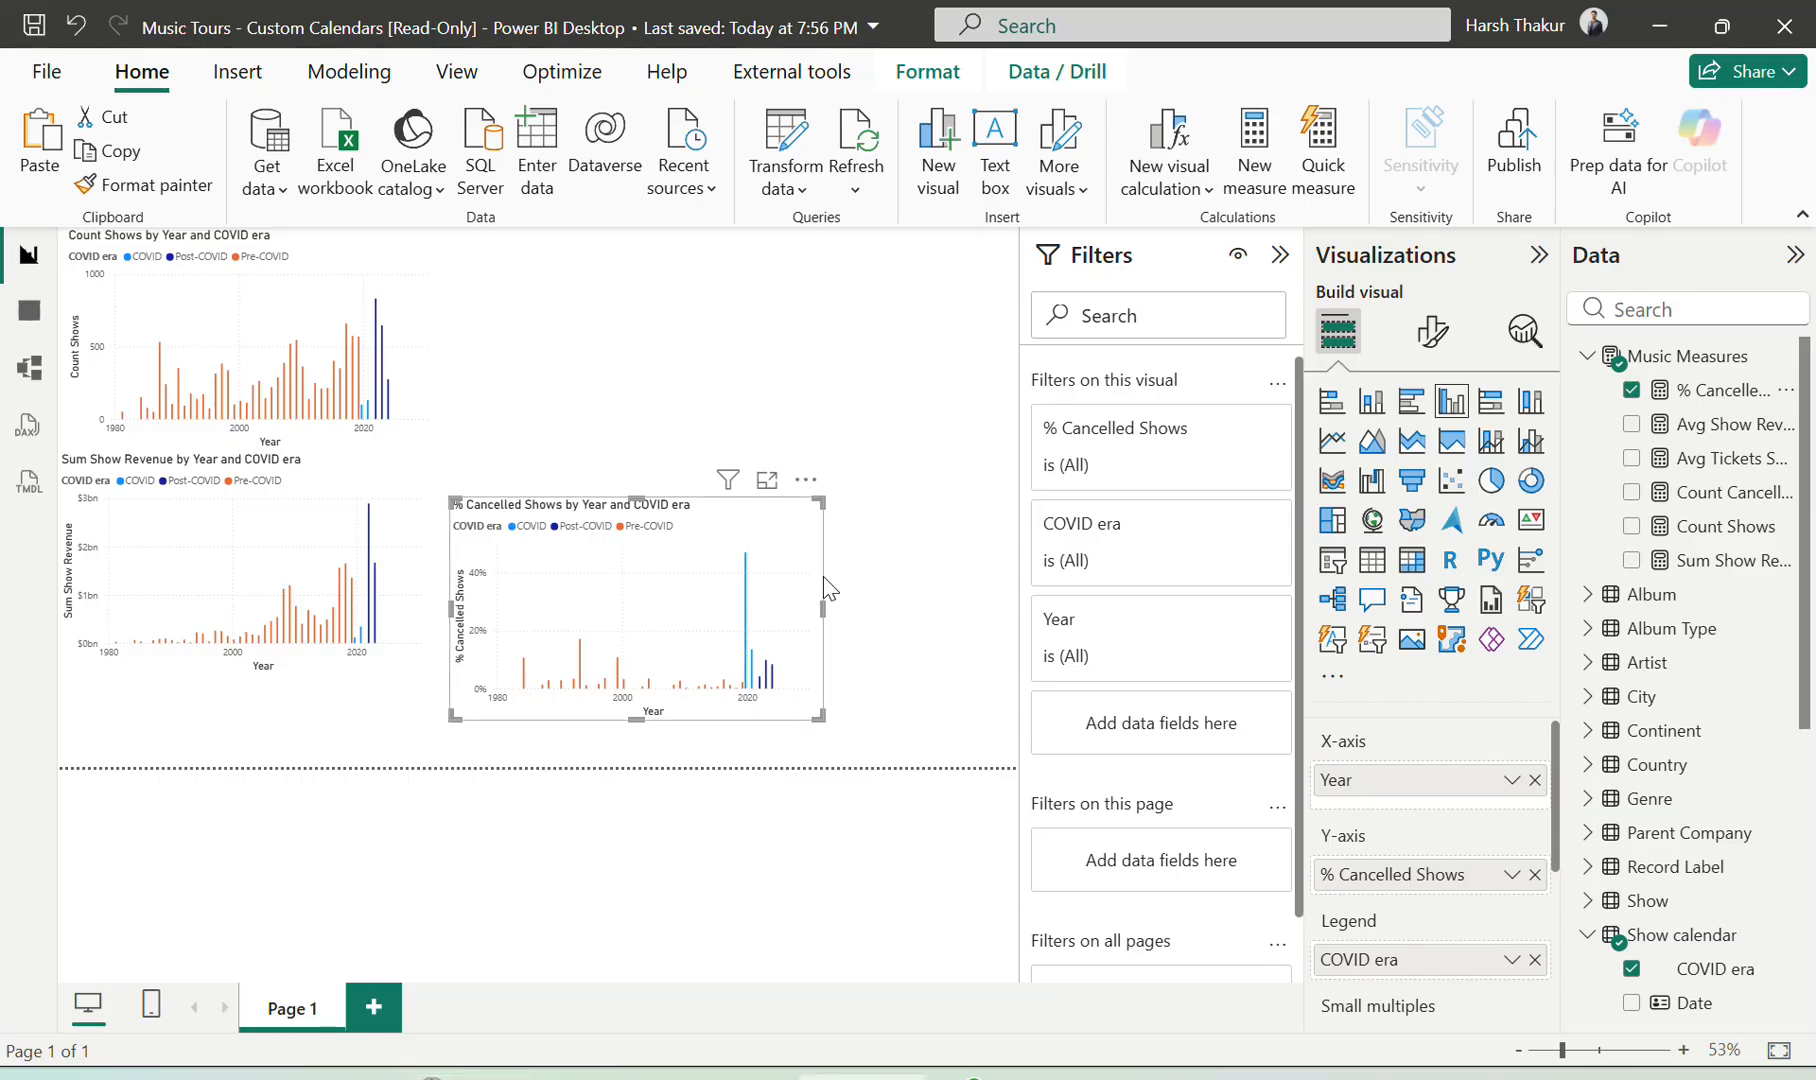
{"action": "left_click", "coordinate": [810, 380]}
{"action": "left_click", "coordinate": [1332, 559]}
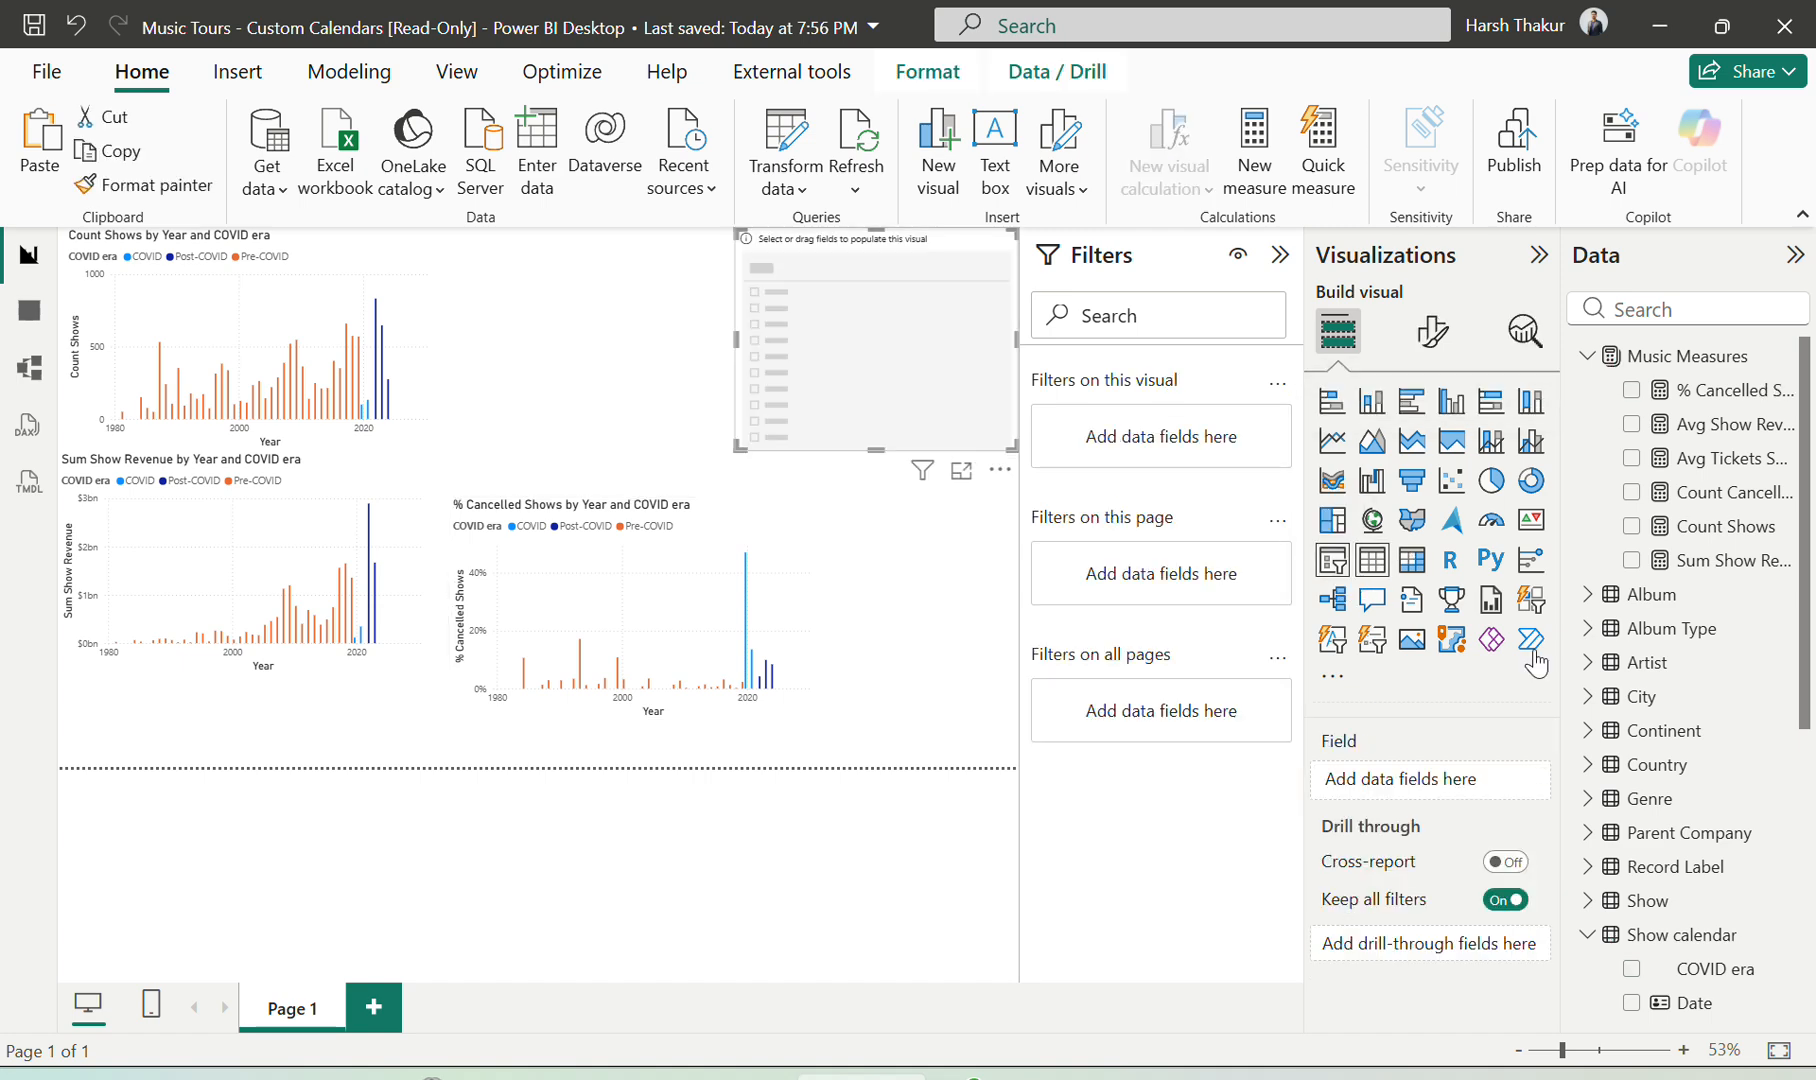
{"action": "scroll", "coordinate": [1750, 850], "scroll_direction": "down", "scroll_amount": 5}
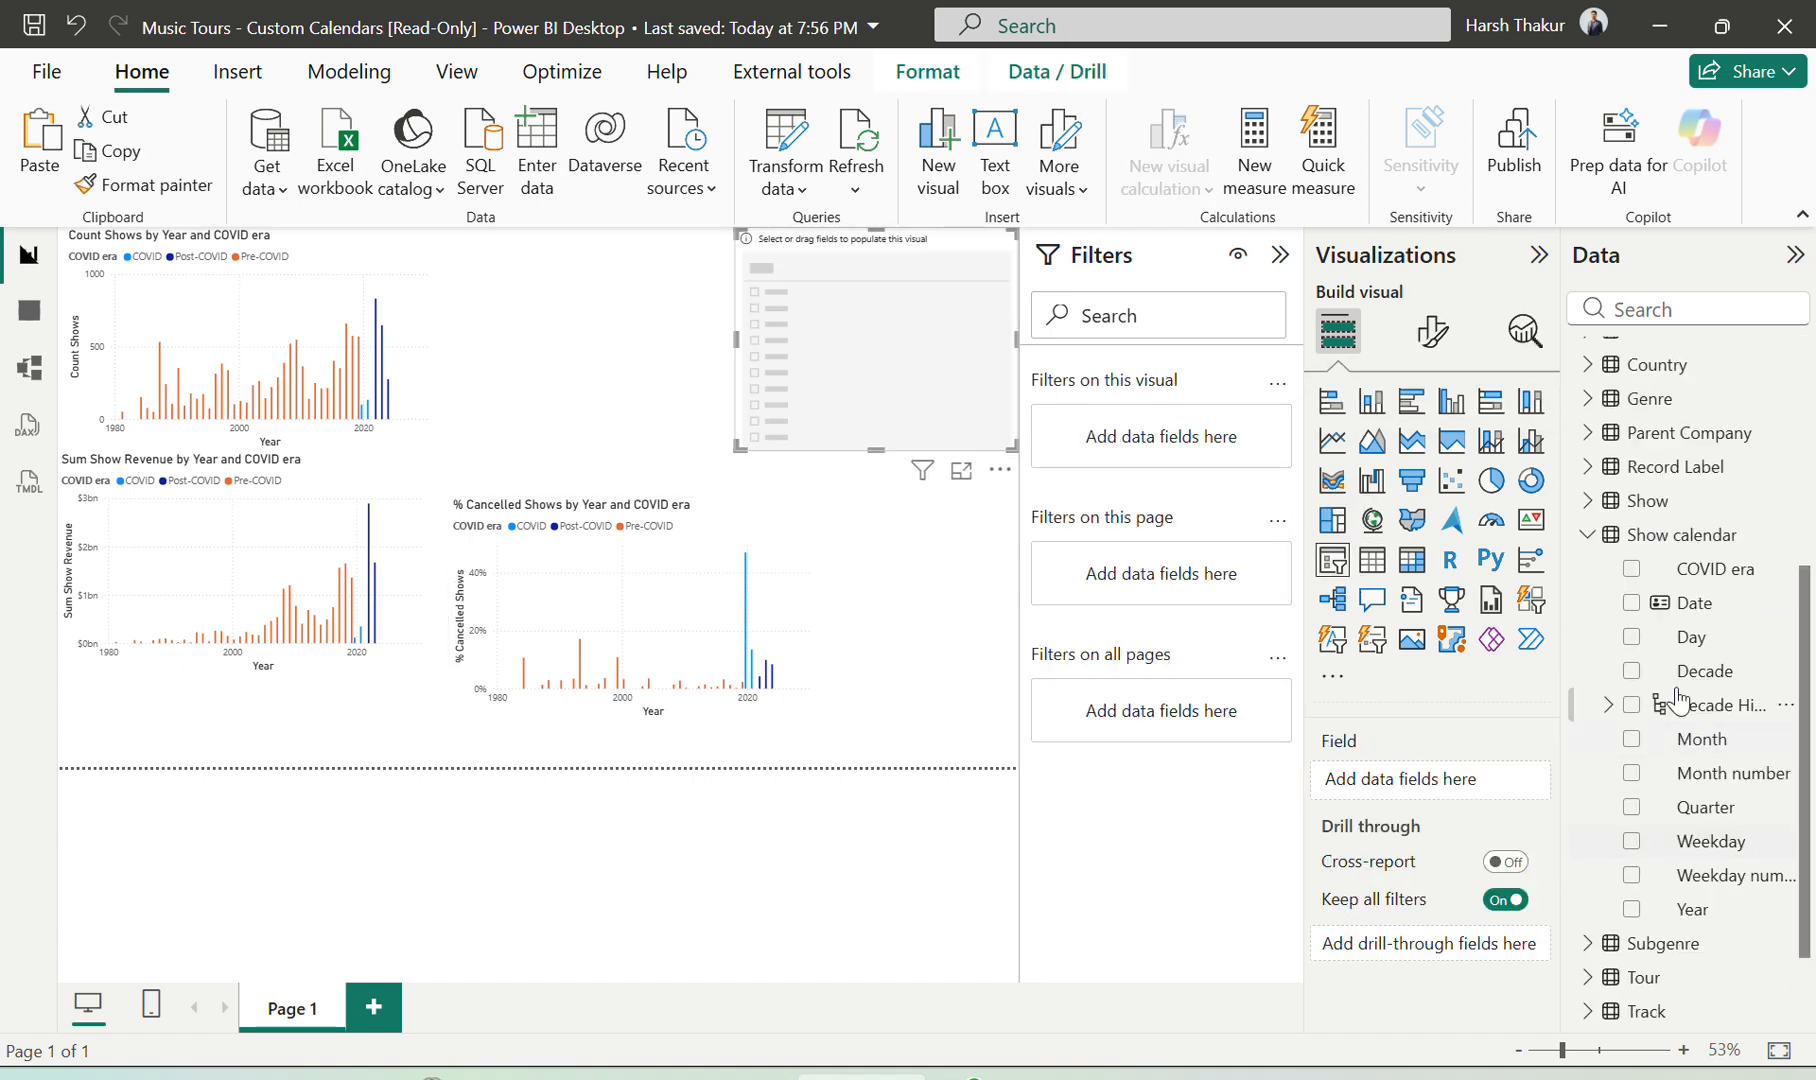
{"action": "left_click", "coordinate": [1608, 706]}
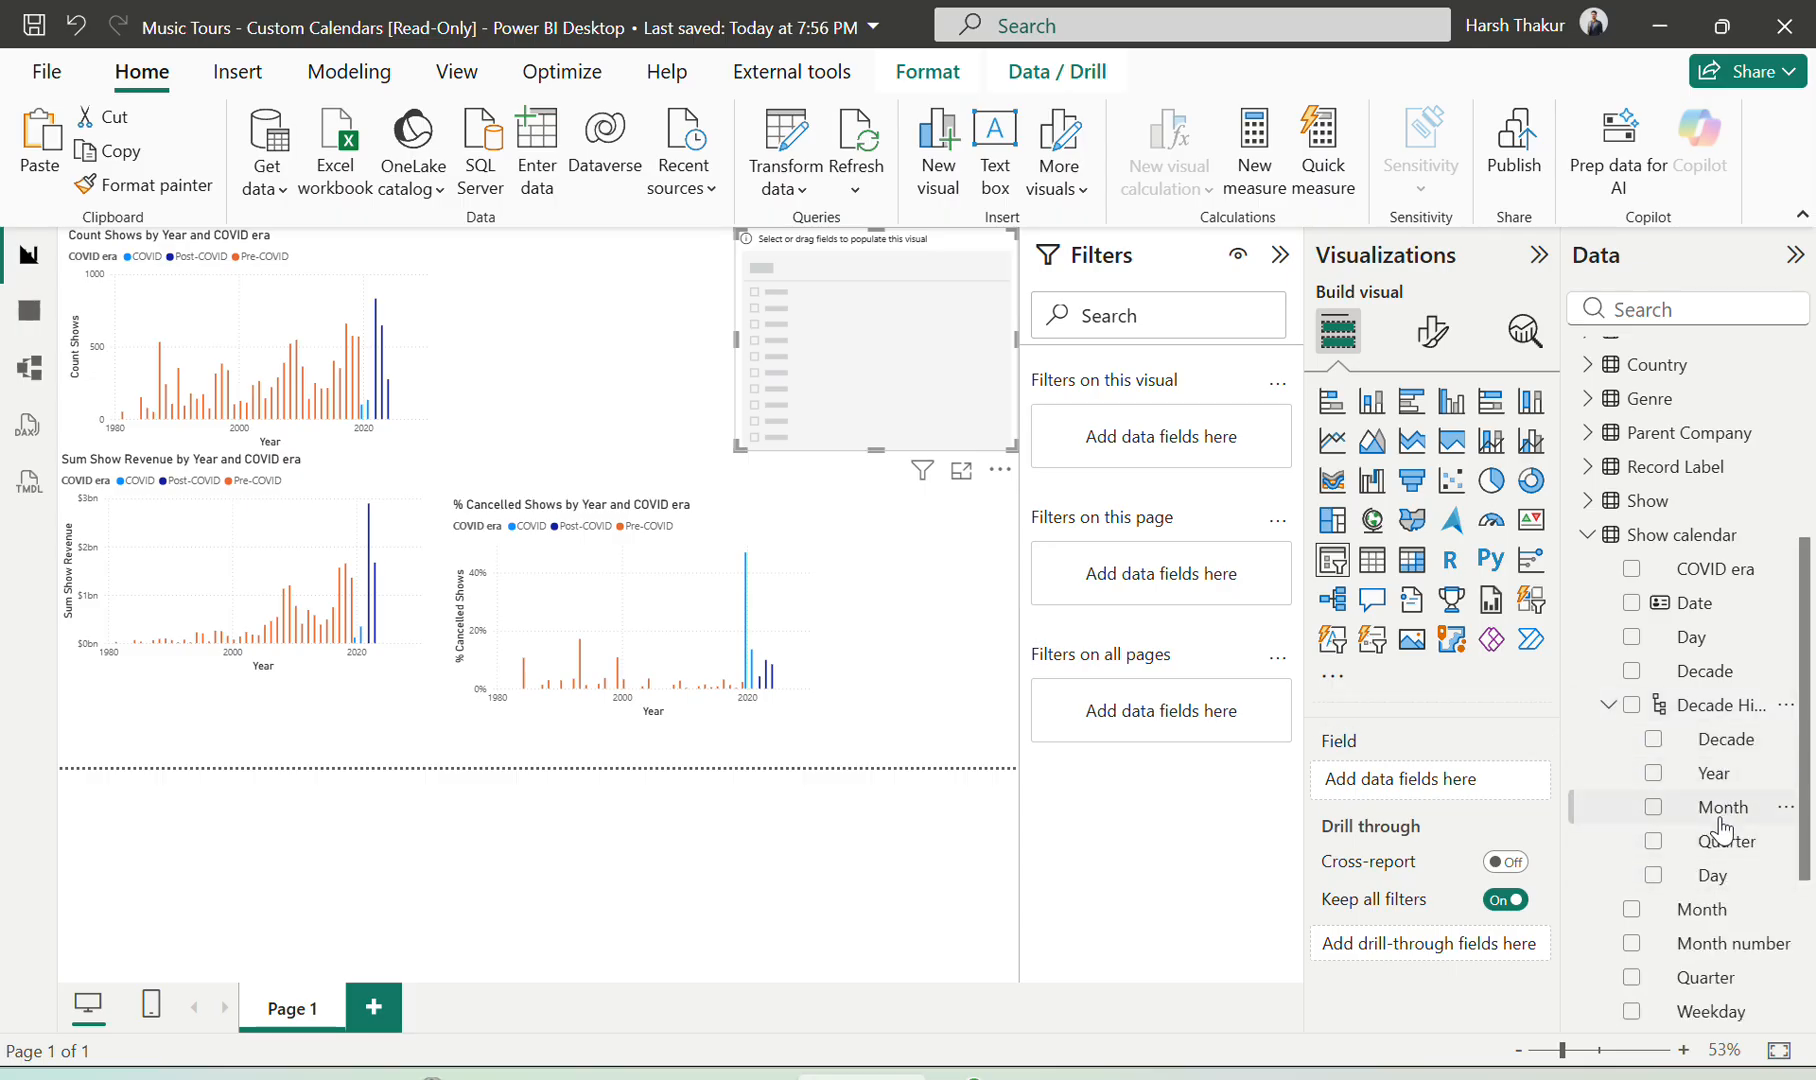
{"action": "left_click_drag", "start_coordinate": [1716, 878], "coordinate": [1486, 800]}
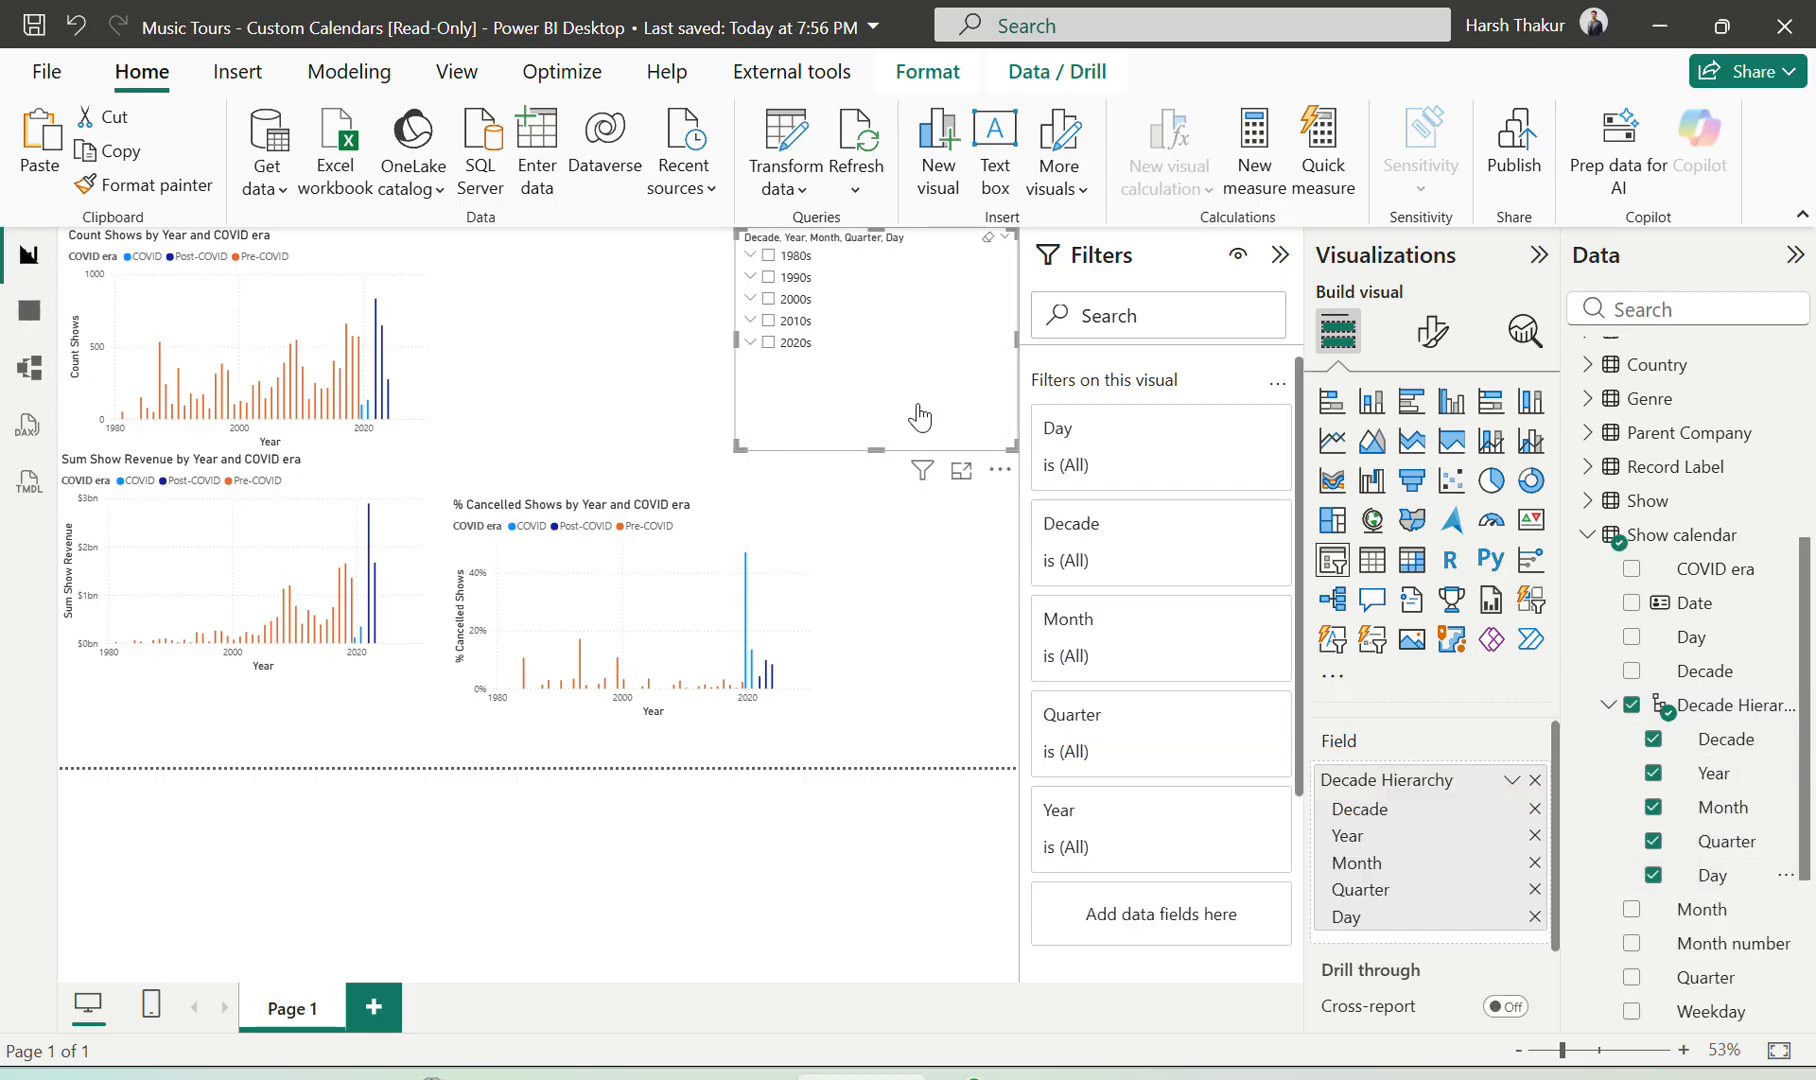
{"action": "left_click", "coordinate": [1536, 809]}
{"action": "left_click", "coordinate": [1536, 809]}
{"action": "left_click", "coordinate": [1536, 809]}
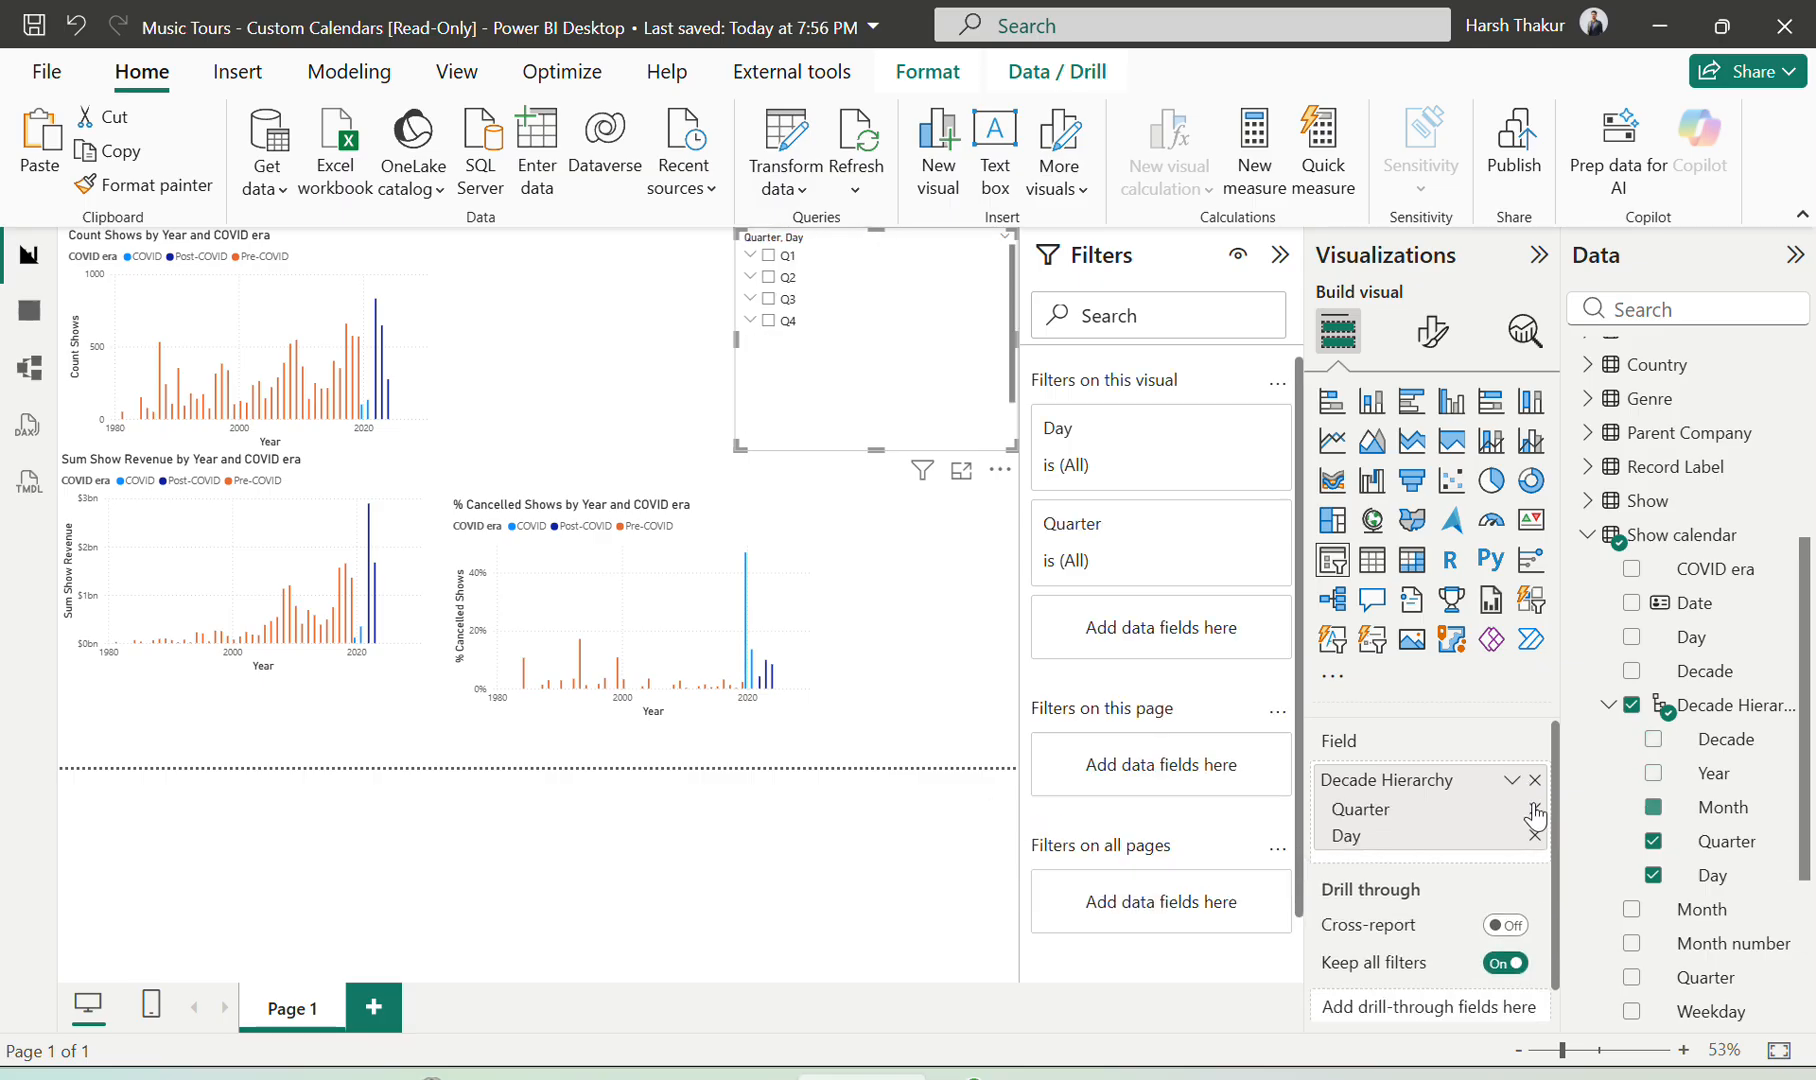
{"action": "left_click", "coordinate": [1536, 809]}
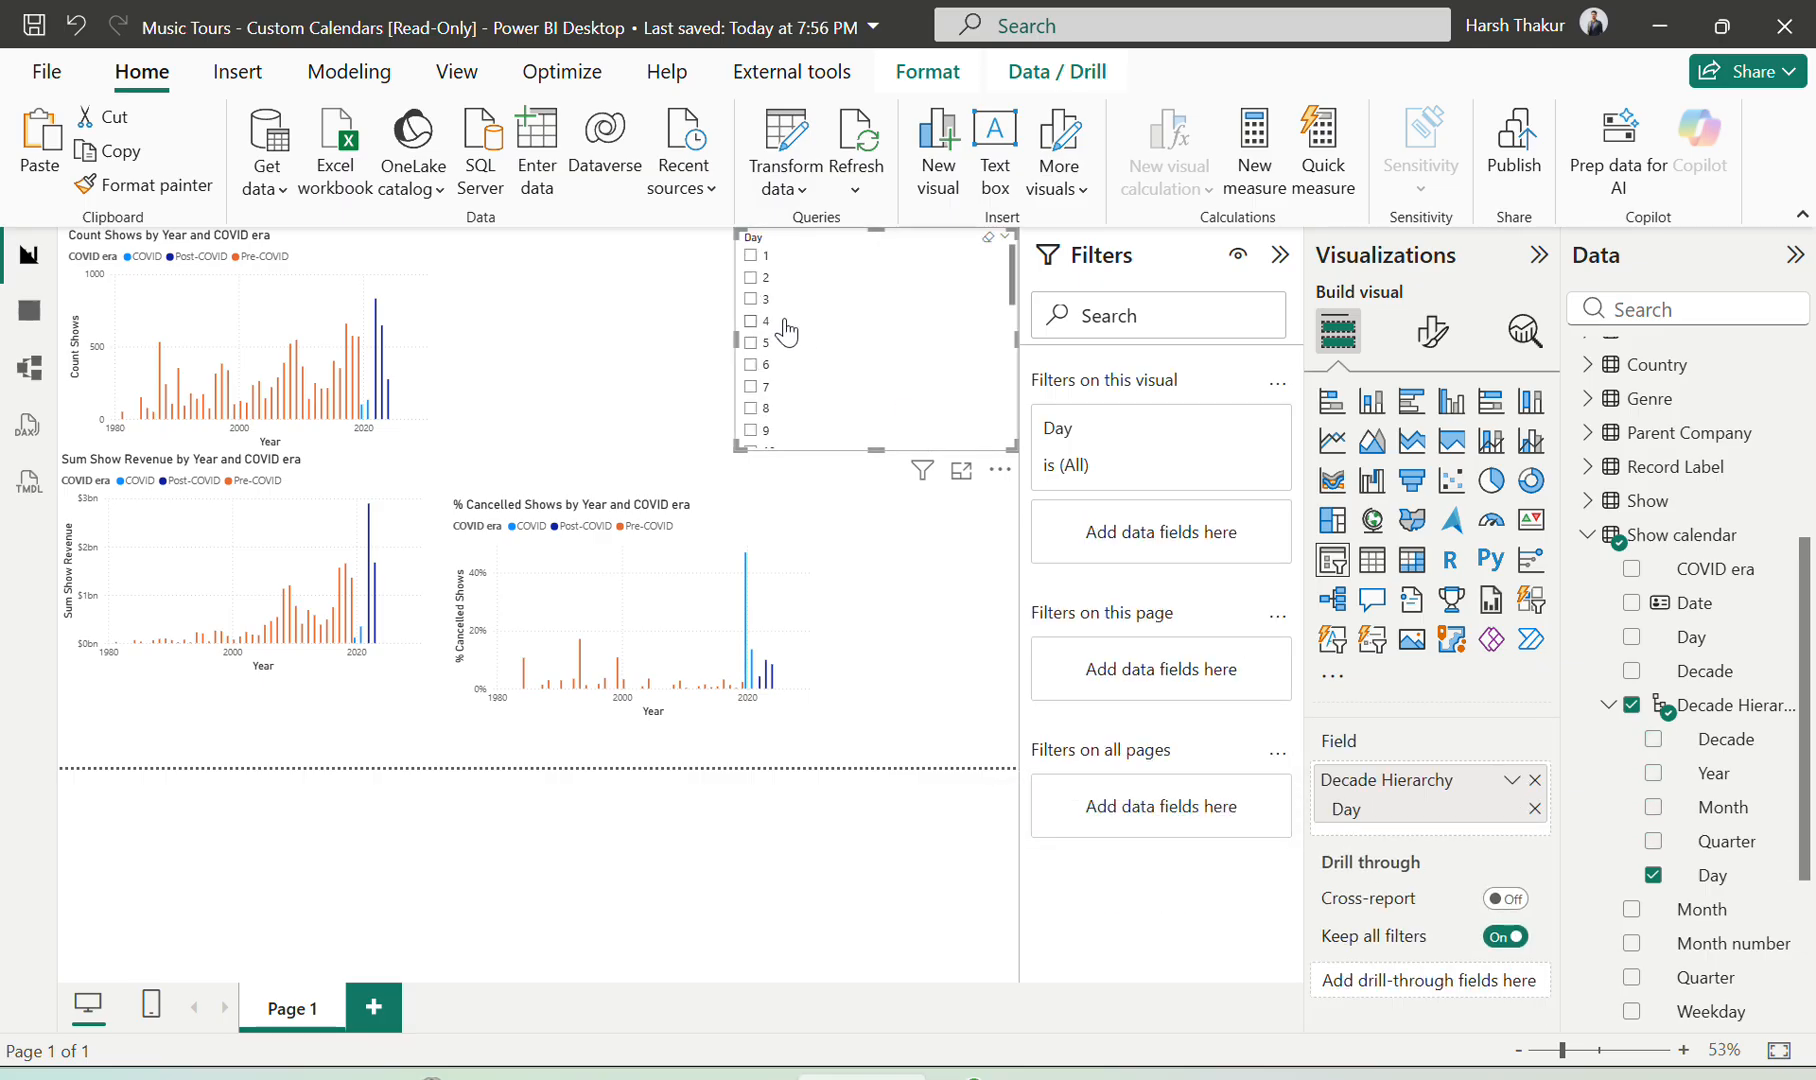
{"action": "scroll", "coordinate": [787, 333], "scroll_direction": "down", "scroll_amount": 5}
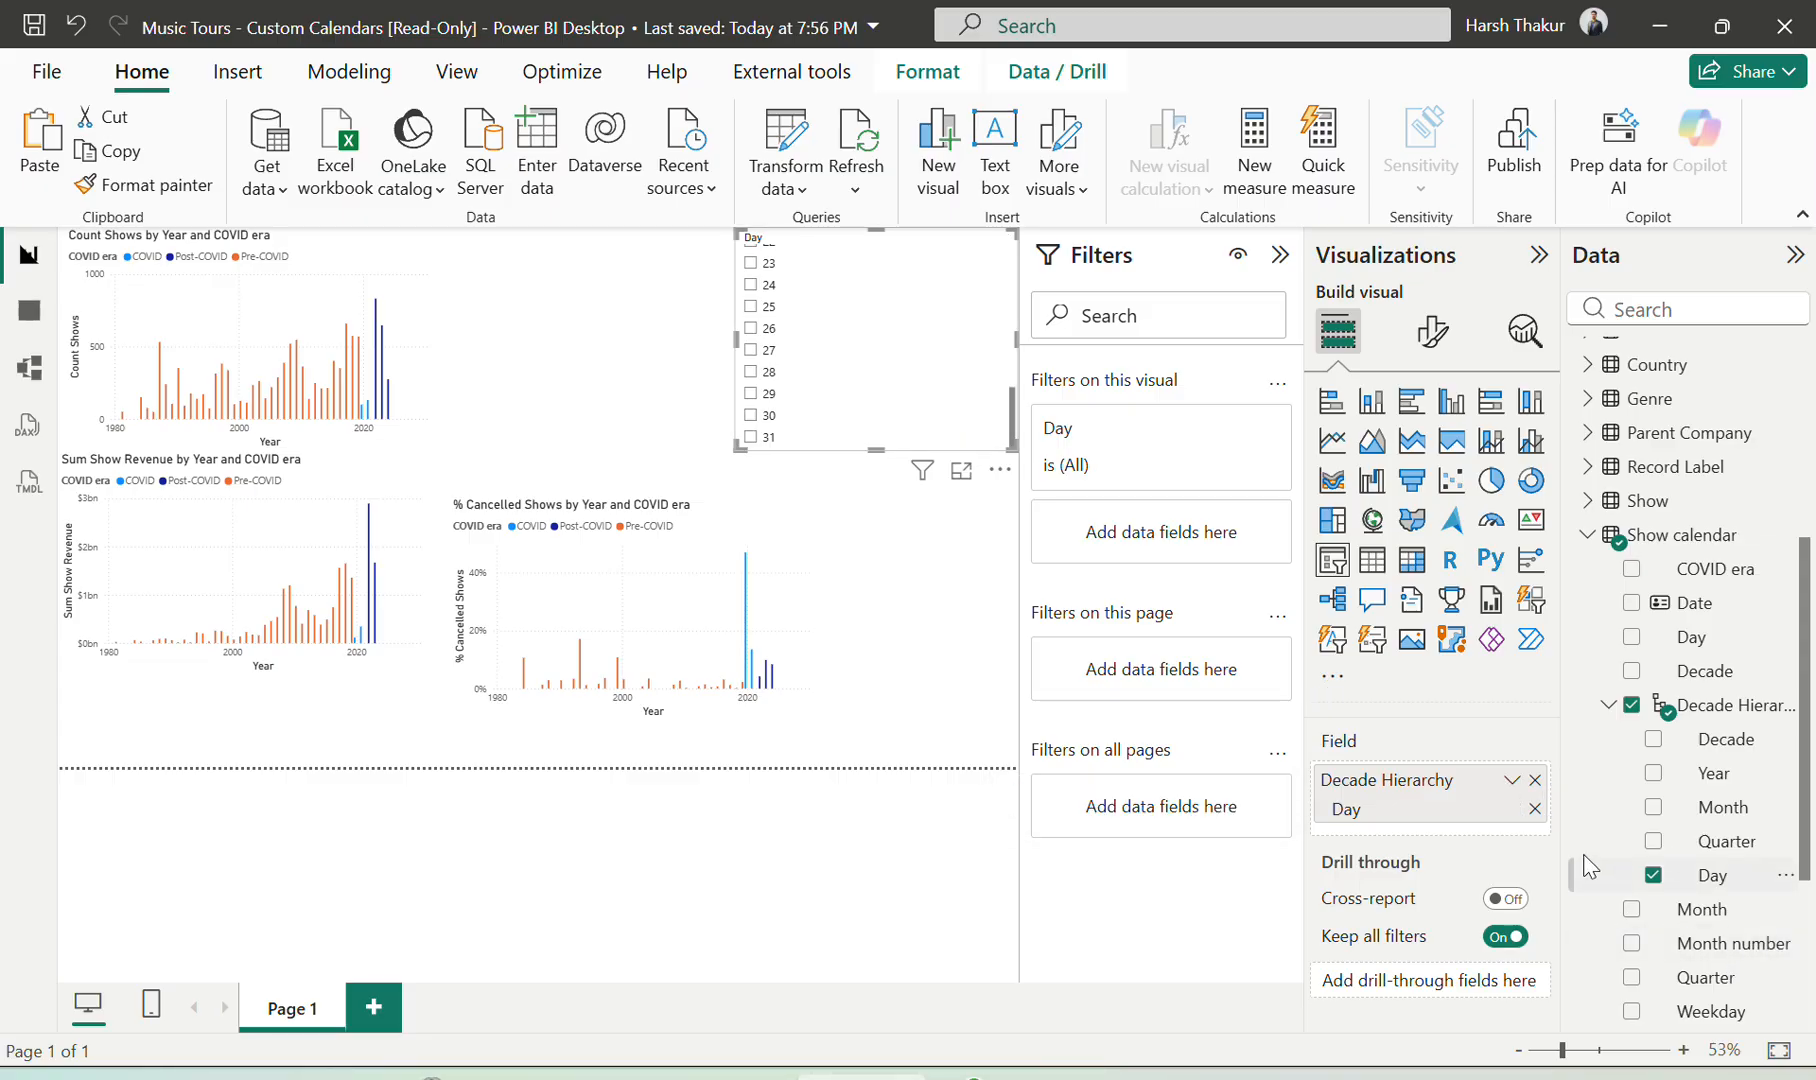
{"action": "left_click", "coordinate": [1535, 781]}
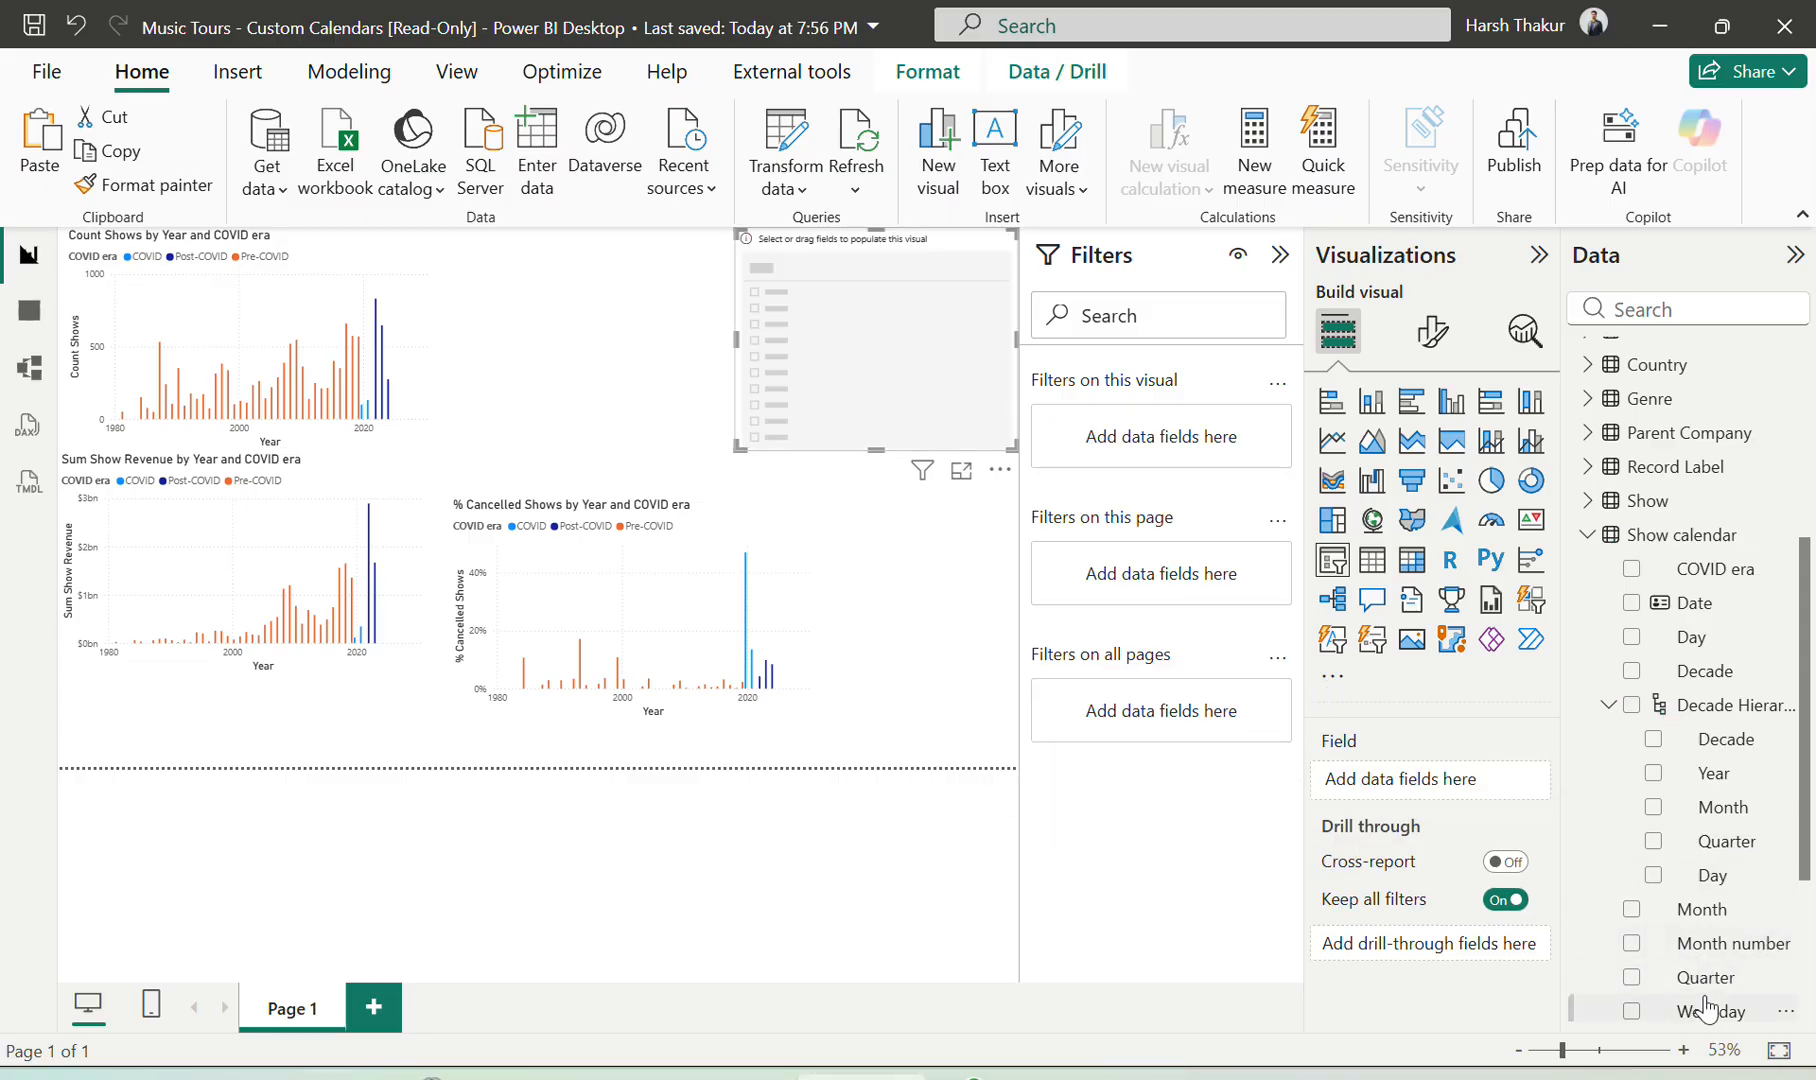
Assign Weekday from Show calendar to the slicer and filter the charts by each day from Monday to Friday in turn
{"action": "left_click_drag", "start_coordinate": [1707, 1010], "coordinate": [1419, 760]}
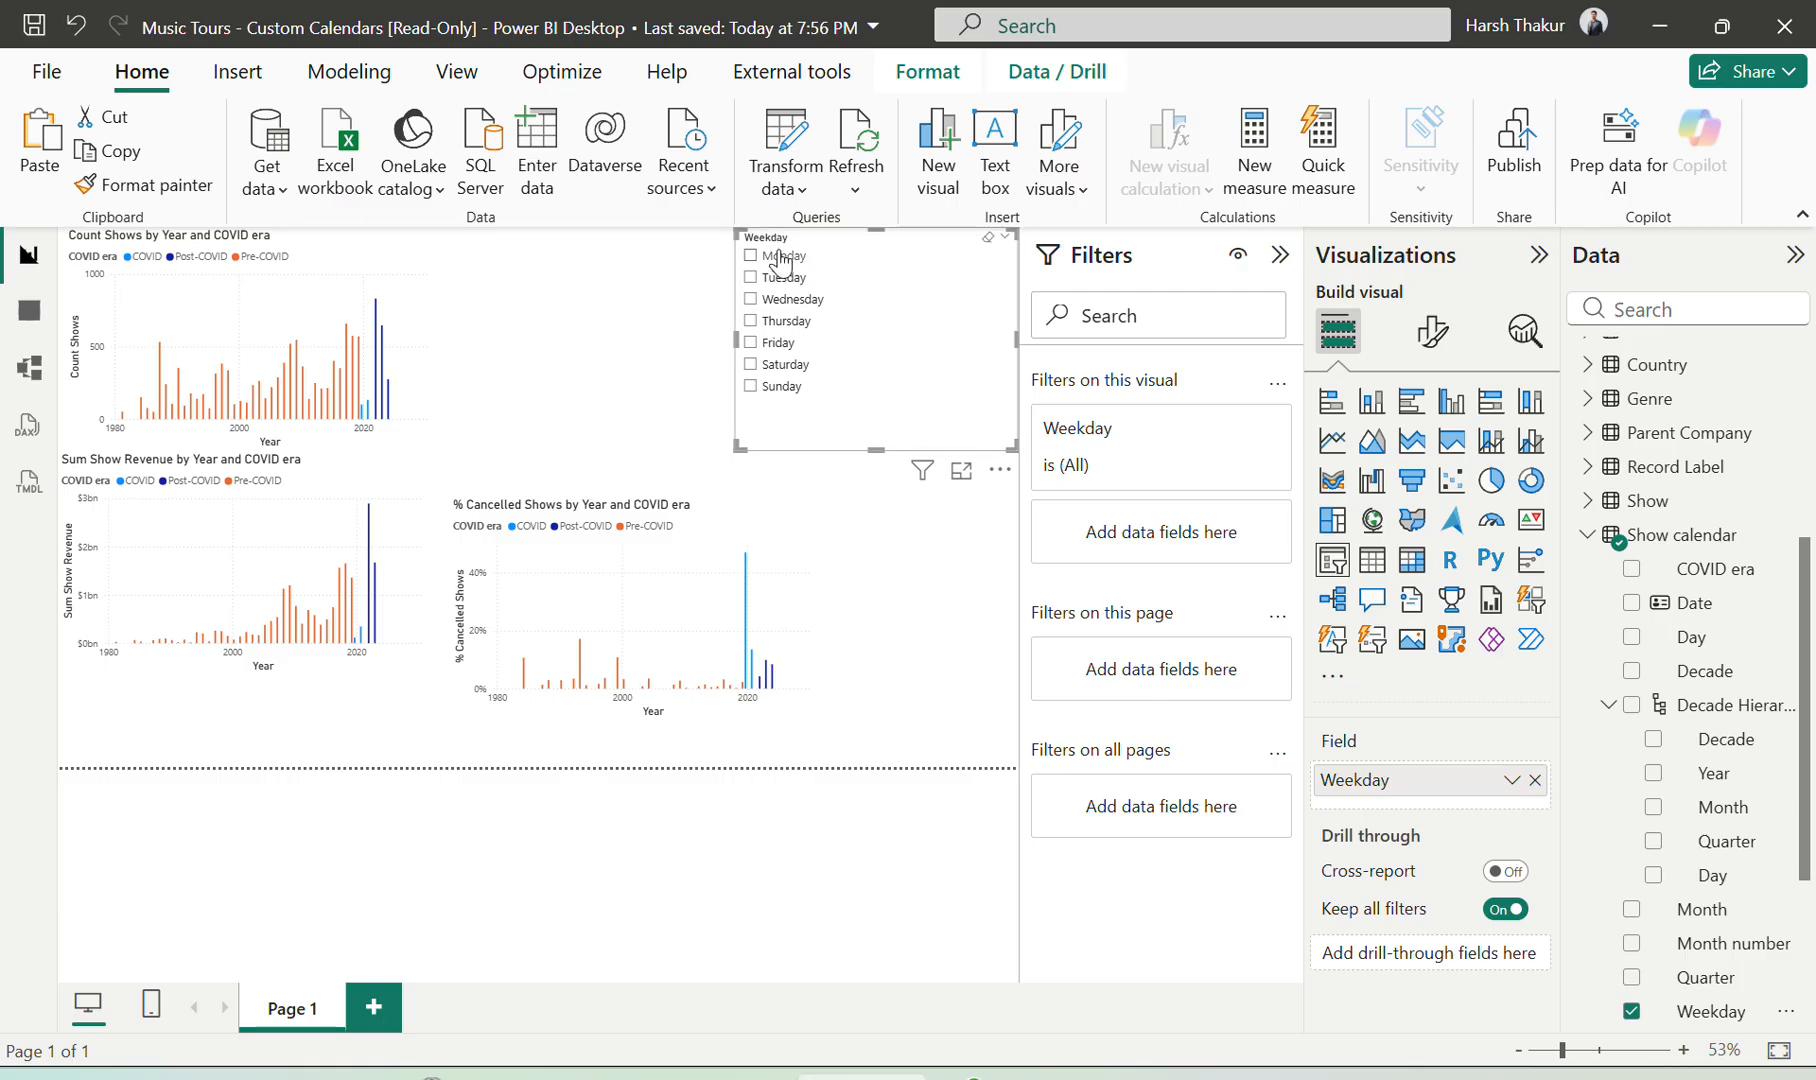
{"action": "left_click", "coordinate": [751, 256]}
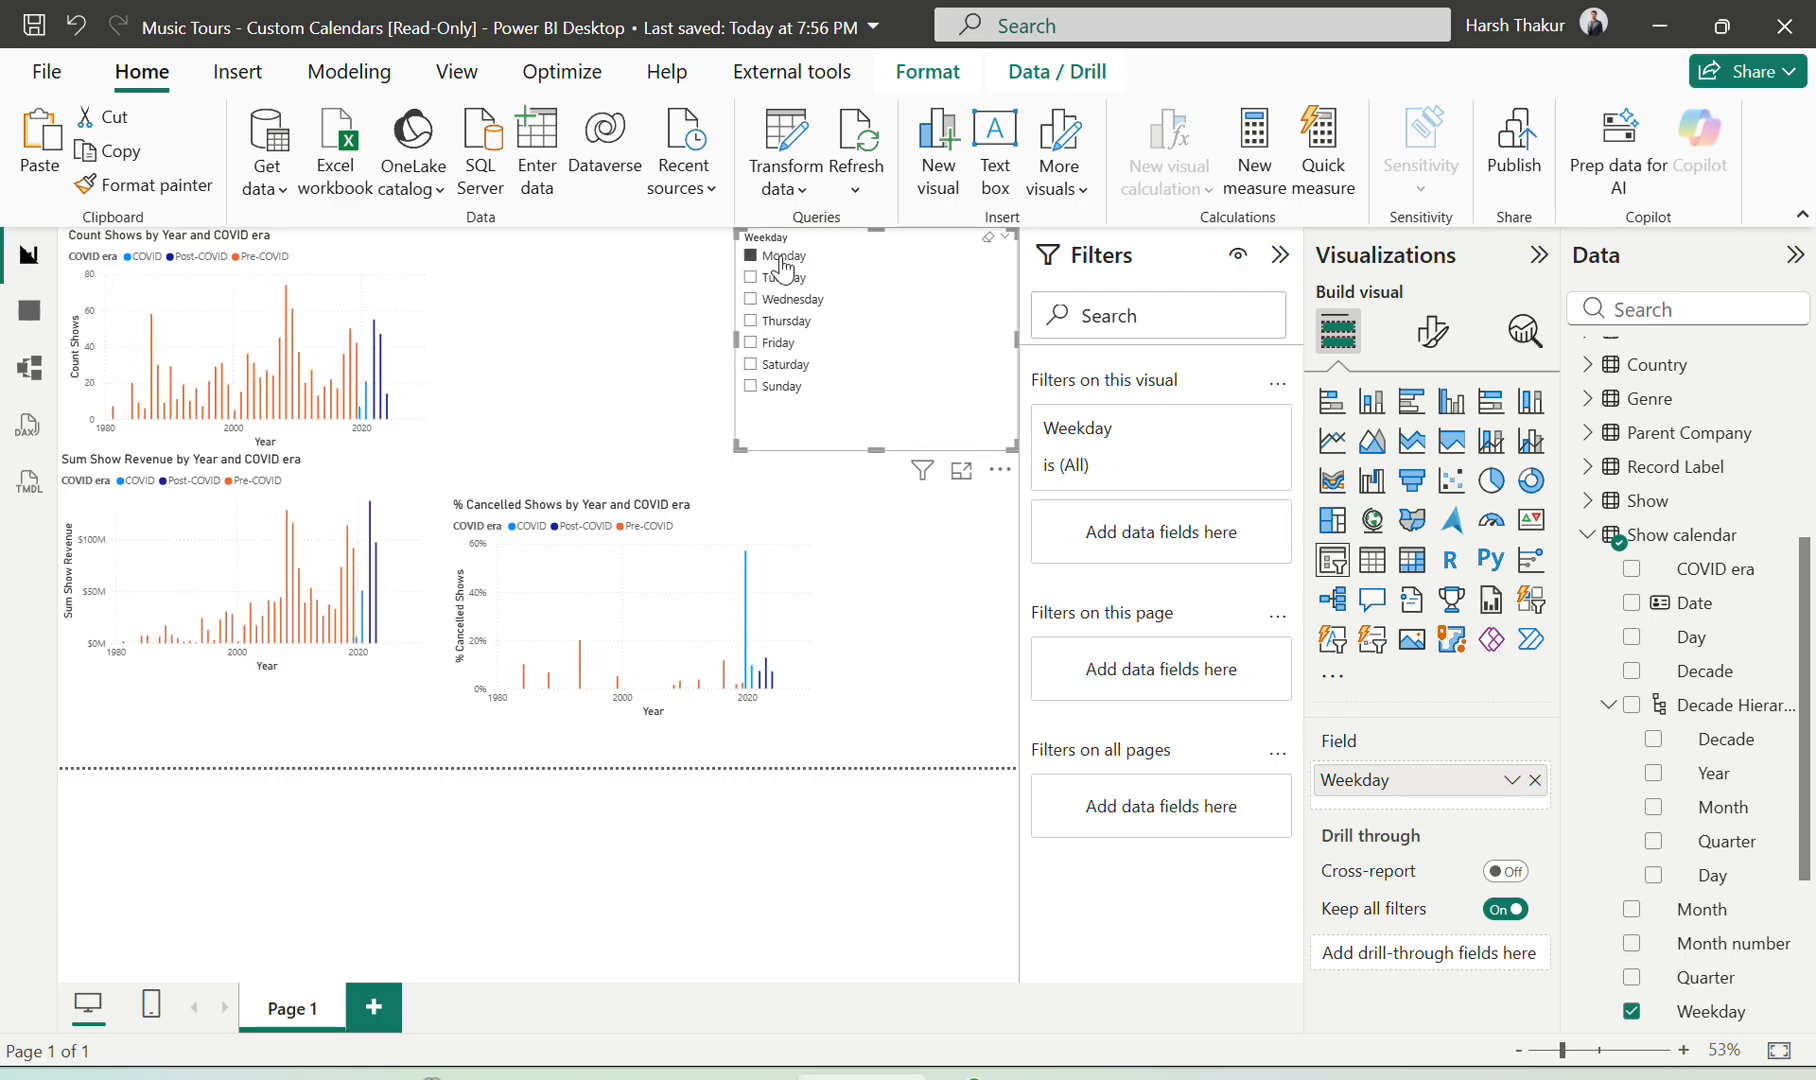
{"action": "left_click", "coordinate": [783, 277]}
{"action": "left_click", "coordinate": [784, 299]}
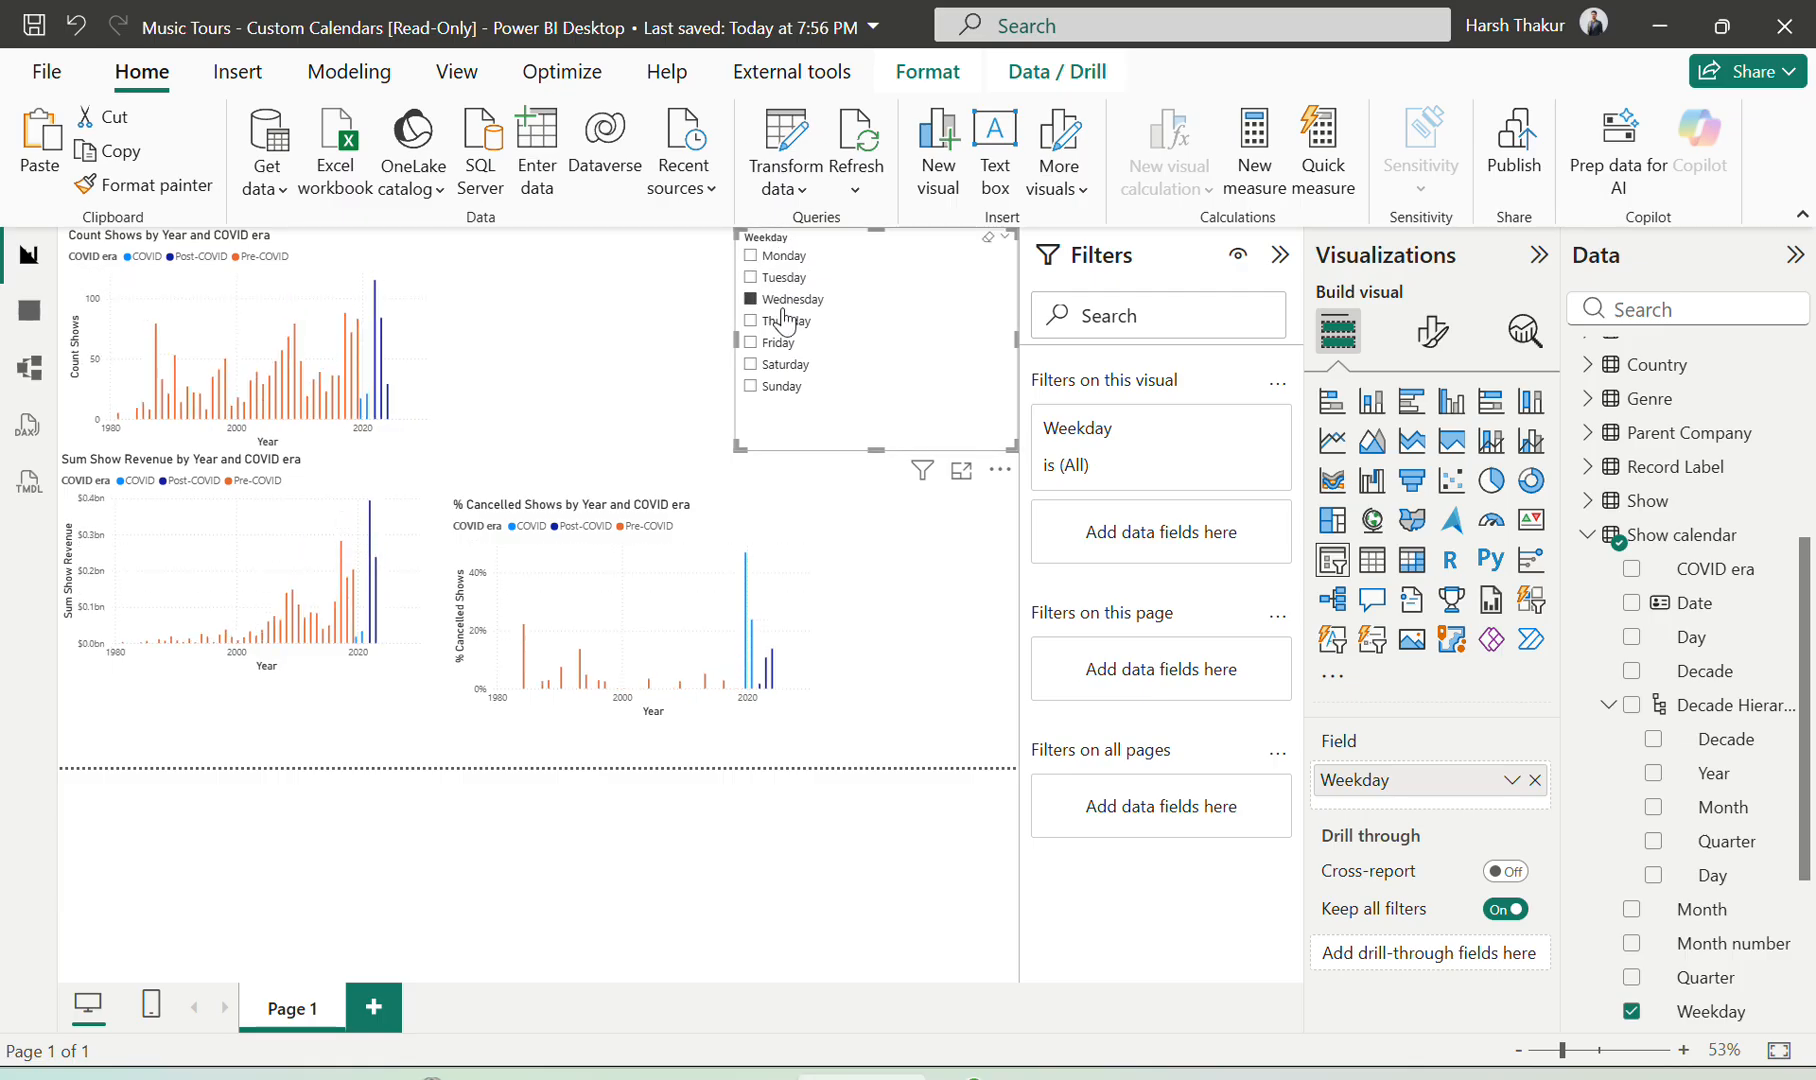
{"action": "left_click", "coordinate": [785, 320]}
{"action": "left_click", "coordinate": [781, 342]}
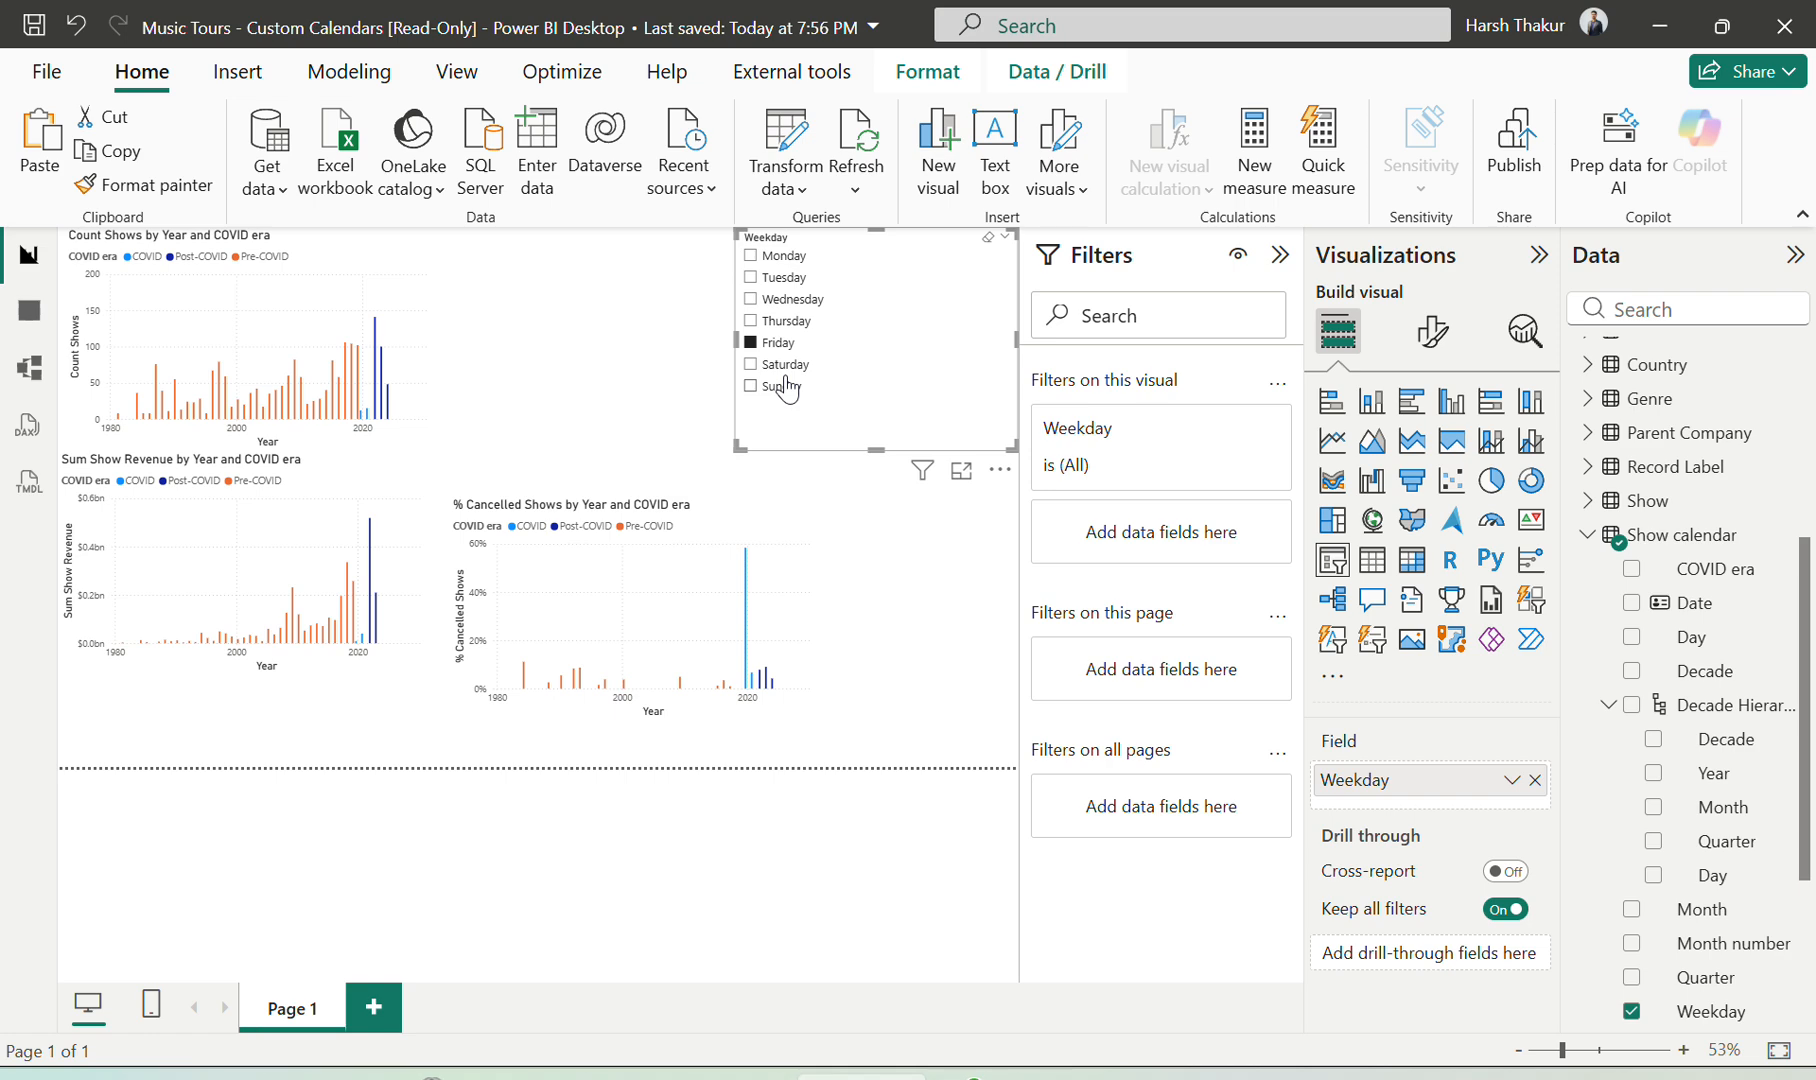
Switch to the browser and review the exercise's slicer, date hierarchy, column visibility and table relationship instructions
{"action": "key", "text": "alt+Tab"}
{"action": "scroll", "coordinate": [890, 670], "scroll_direction": "down", "scroll_amount": 4}
{"action": "scroll", "coordinate": [893, 673], "scroll_direction": "up", "scroll_amount": 2}
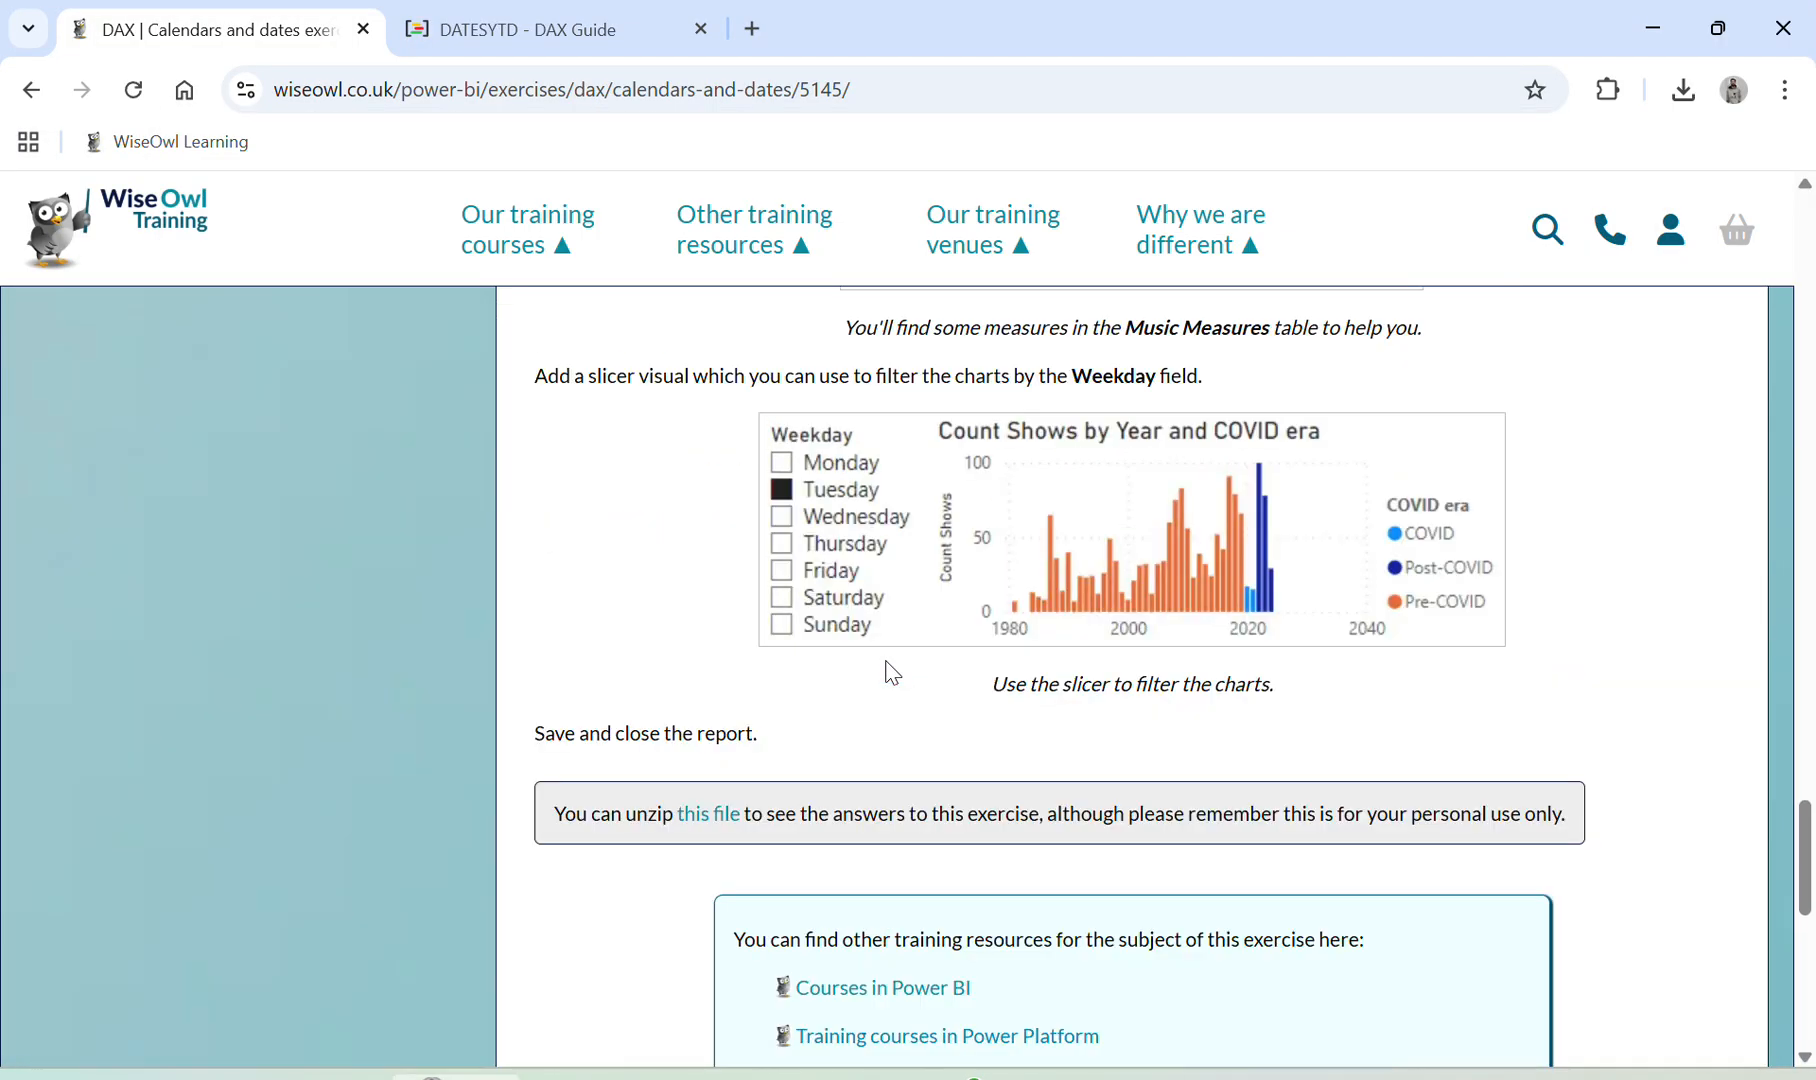
{"action": "scroll", "coordinate": [893, 673], "scroll_direction": "up", "scroll_amount": 15}
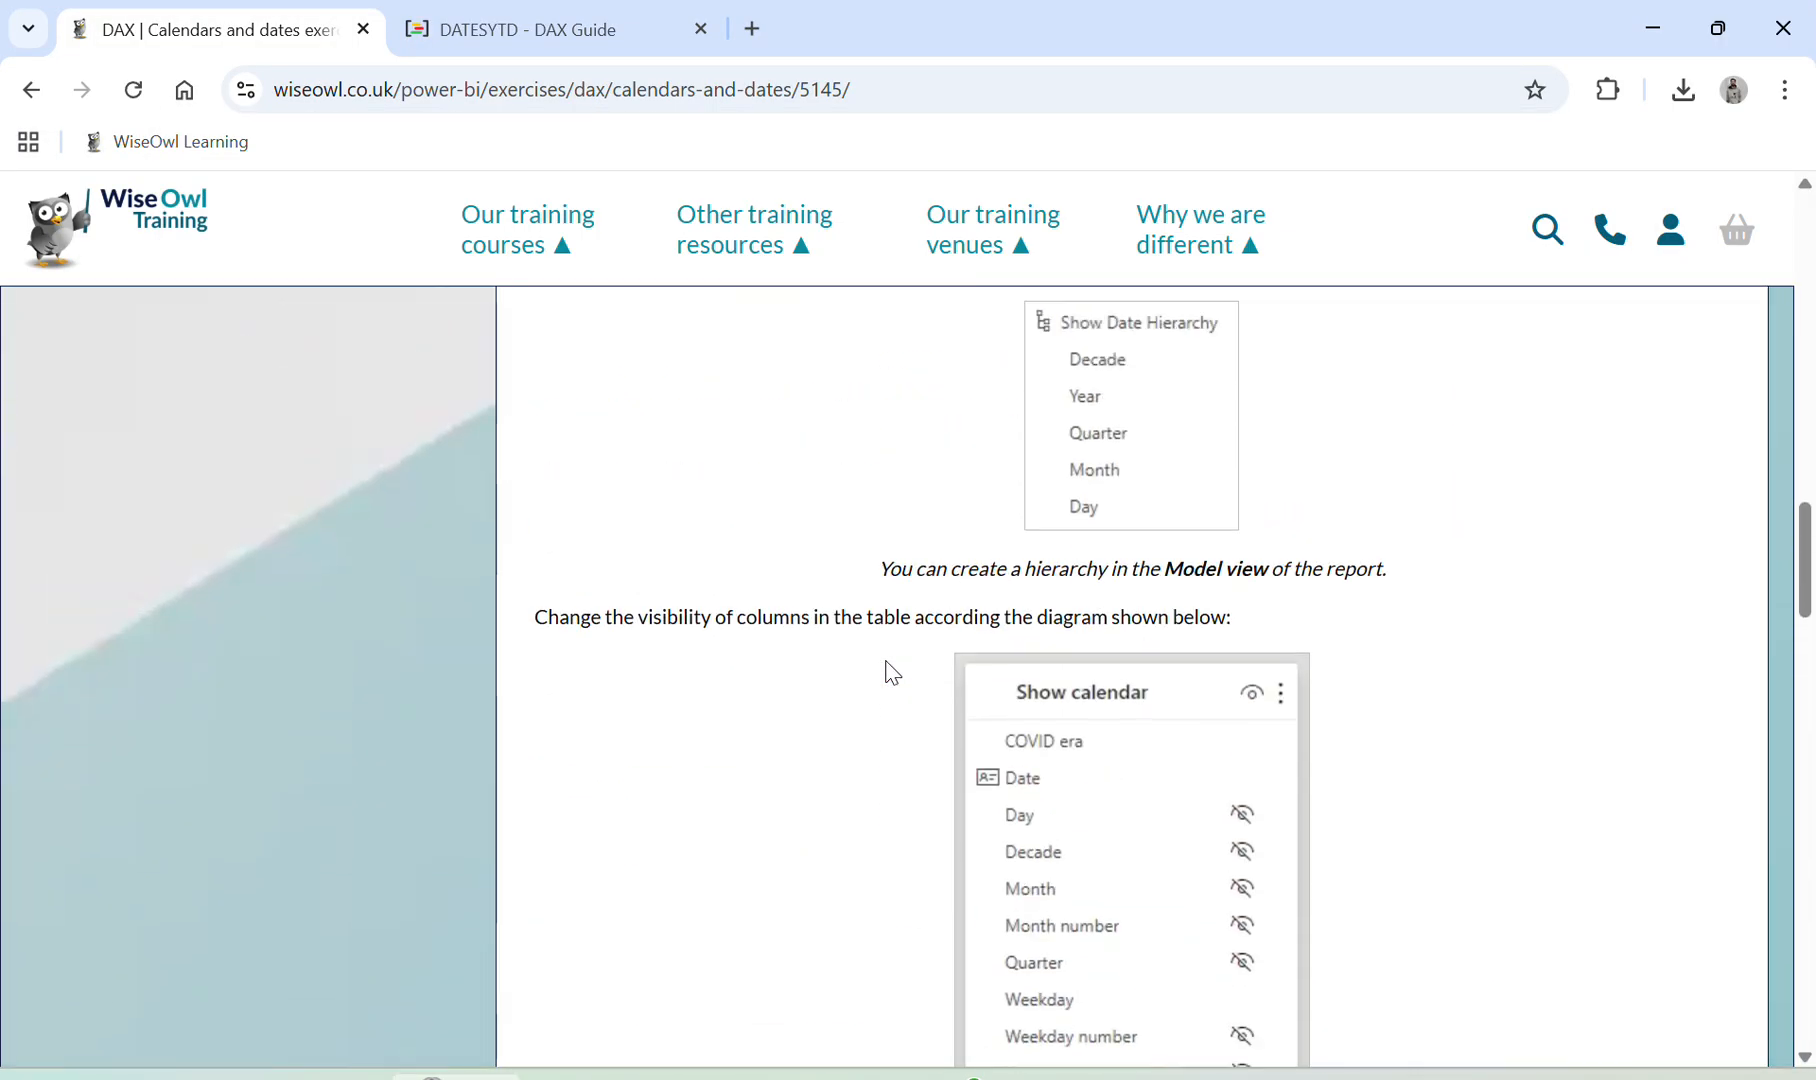
{"action": "scroll", "coordinate": [893, 673], "scroll_direction": "down", "scroll_amount": 10}
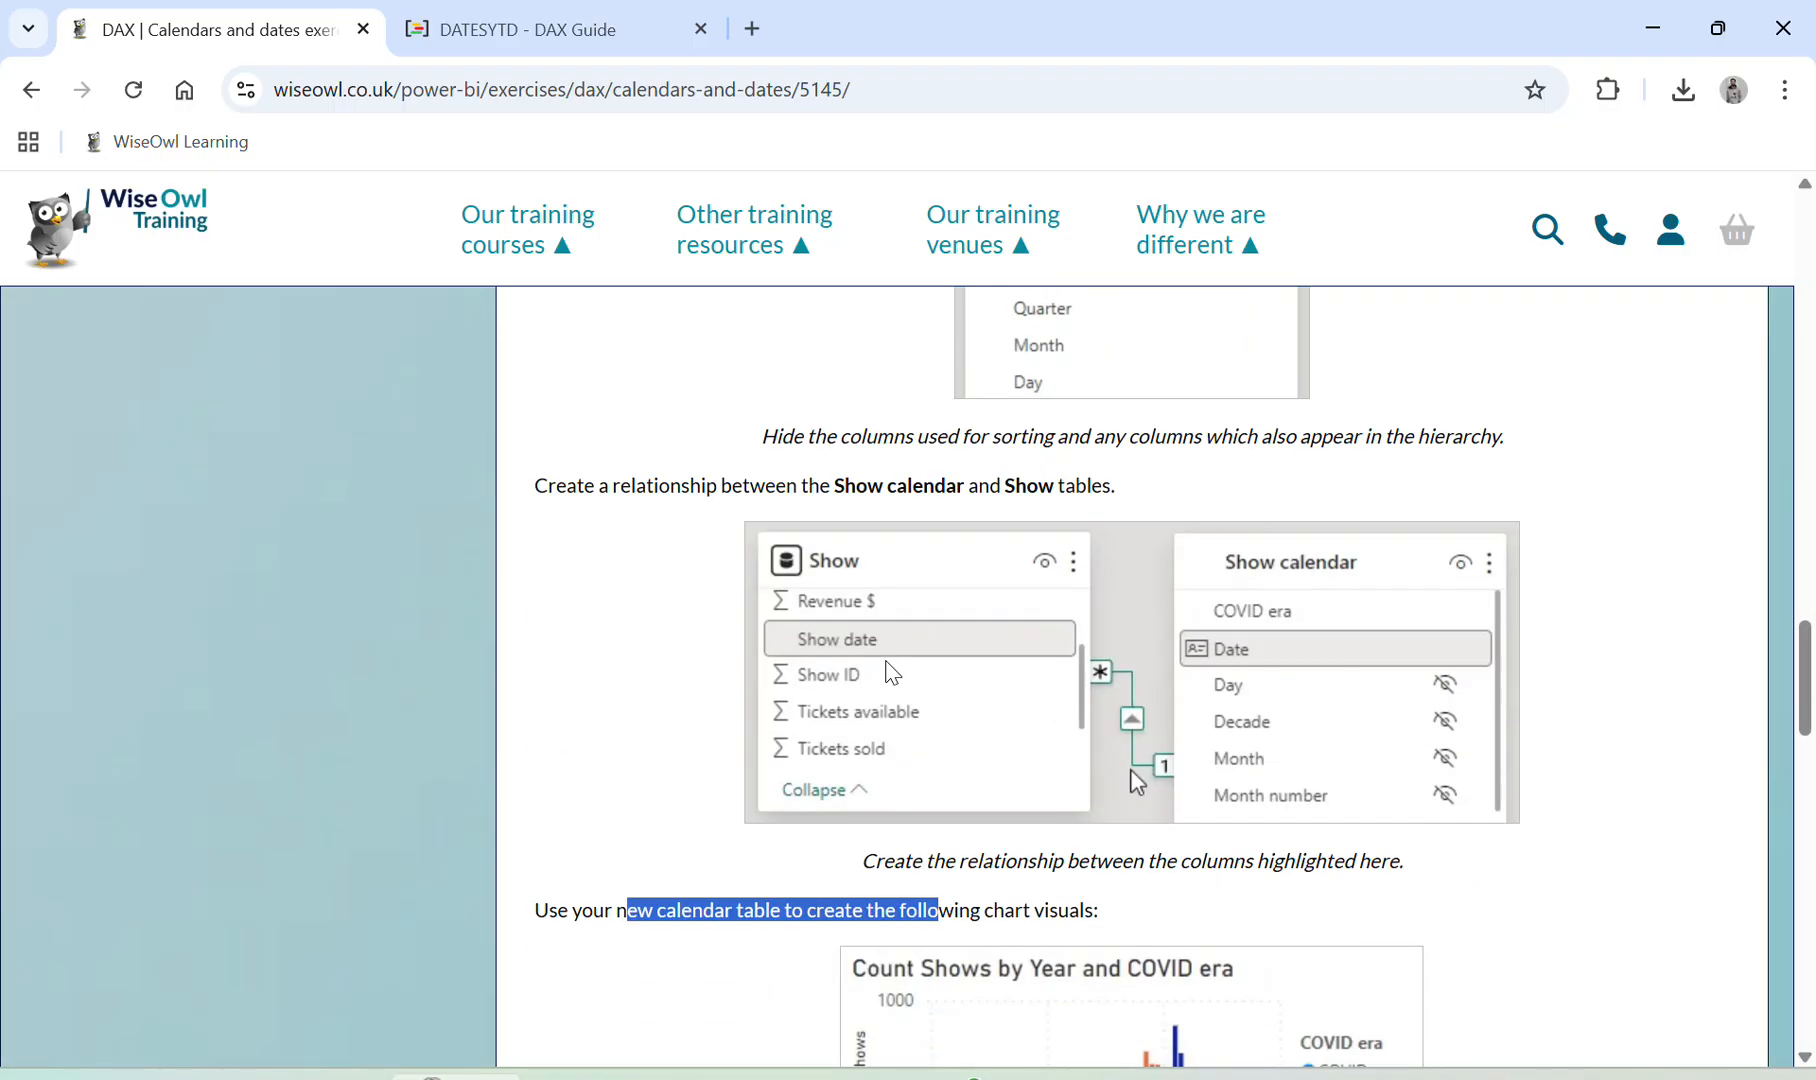